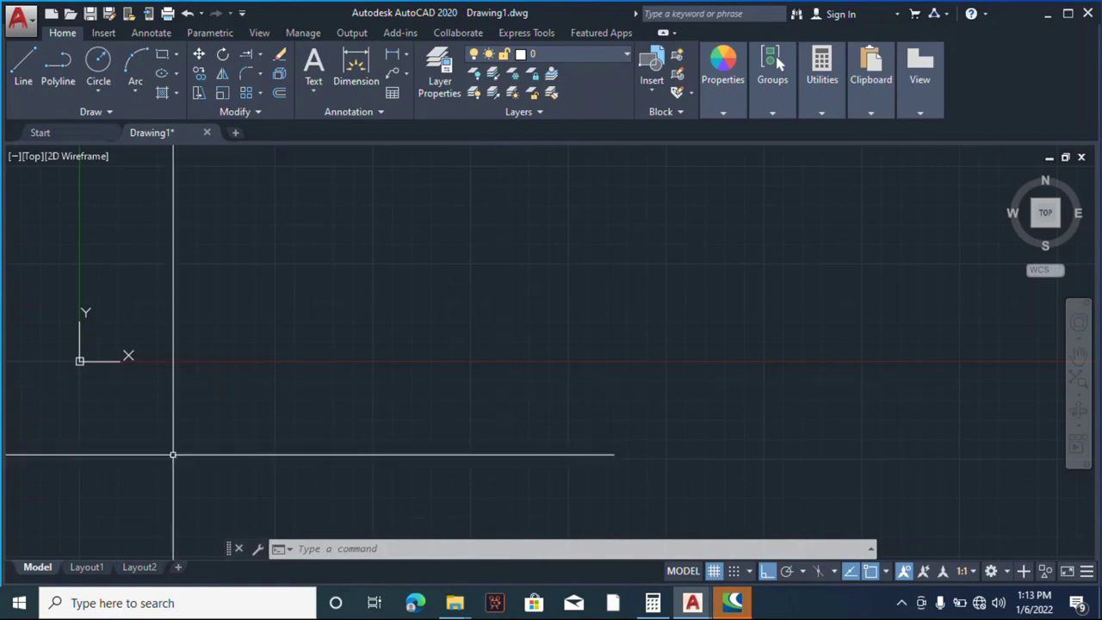
click(689, 603)
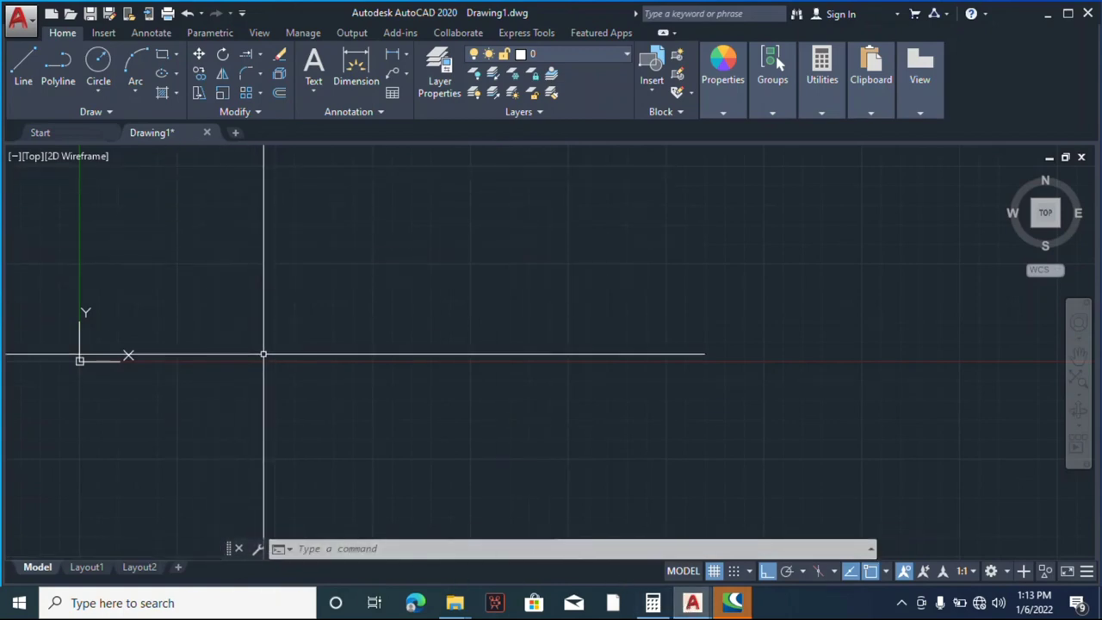
click(34, 74)
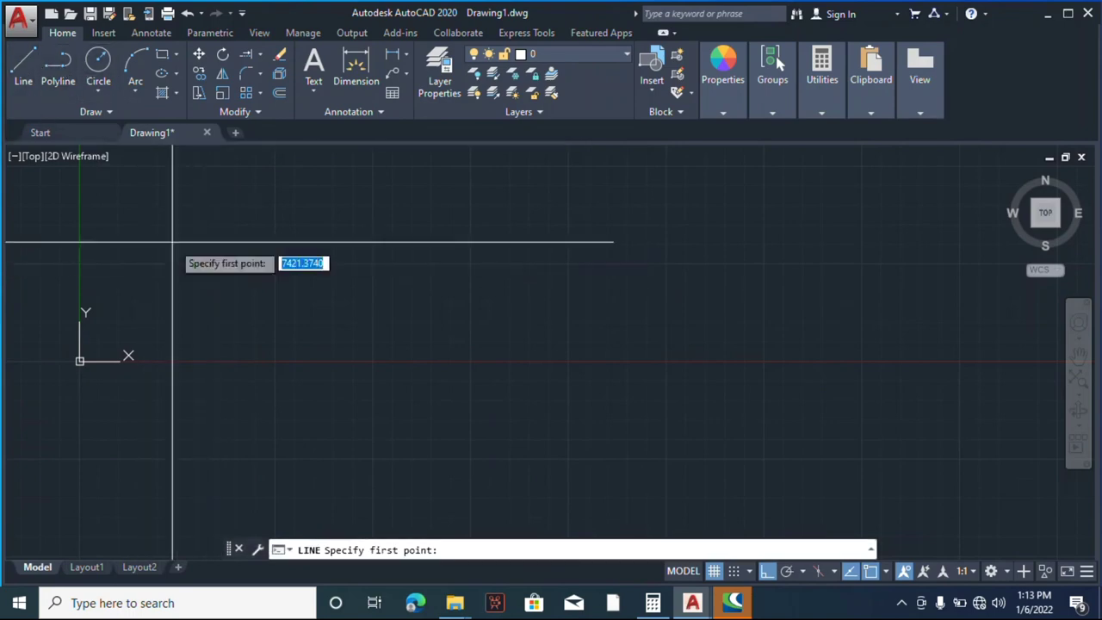
click(310, 363)
scroll(234, 399, down, 1)
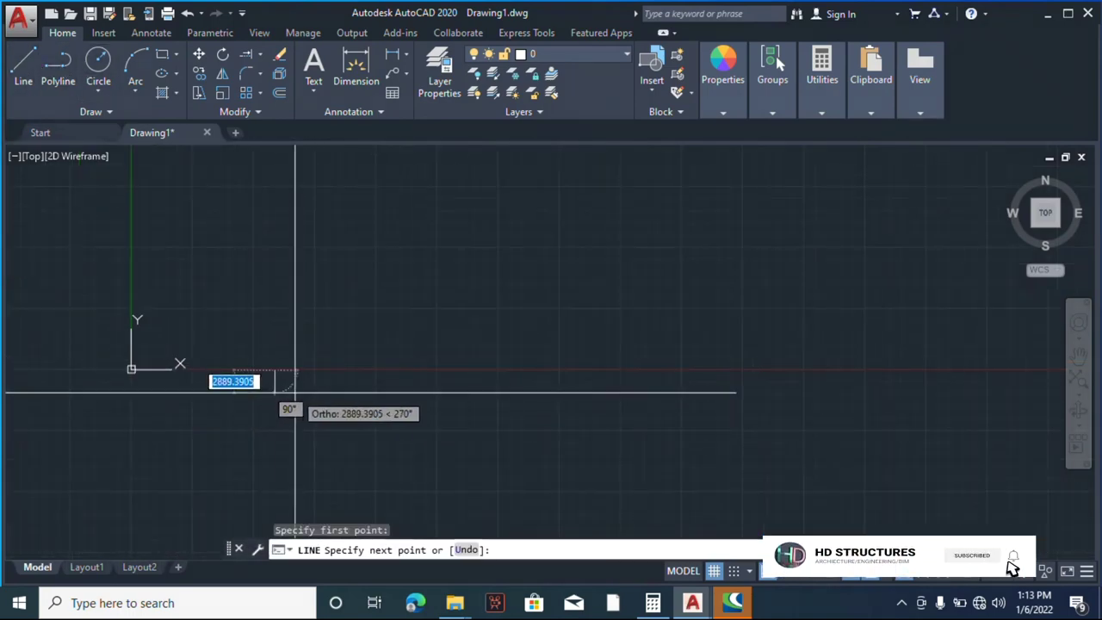
key(Escape)
- Draw a horizontal line 30000 units long to the right of the origin
click(13, 76)
scroll(336, 439, down, 1)
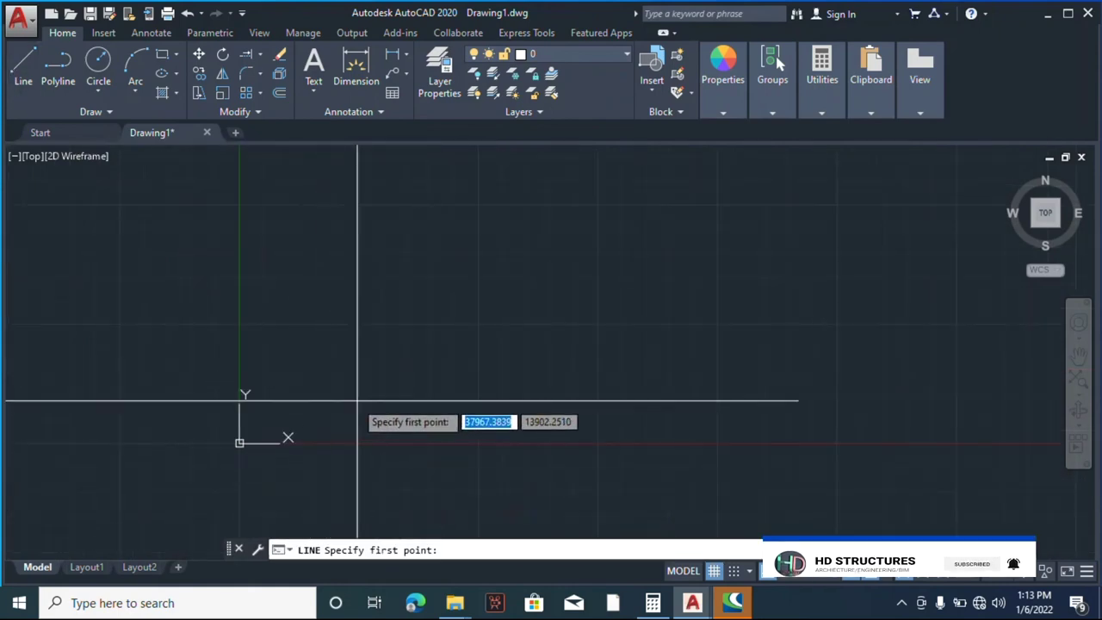
click(365, 401)
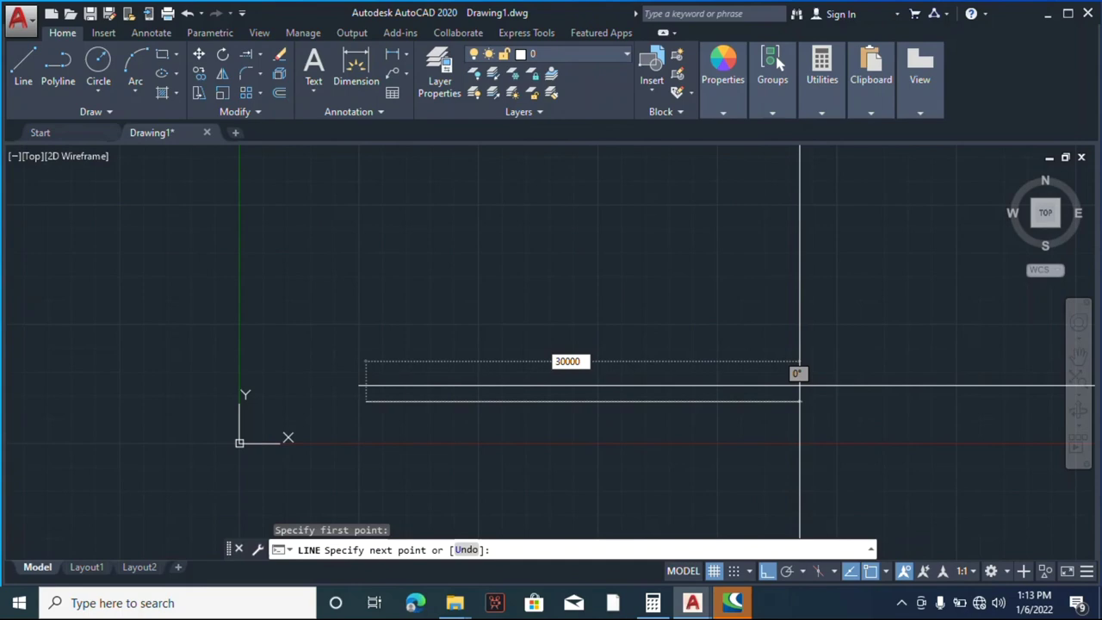
key(Return)
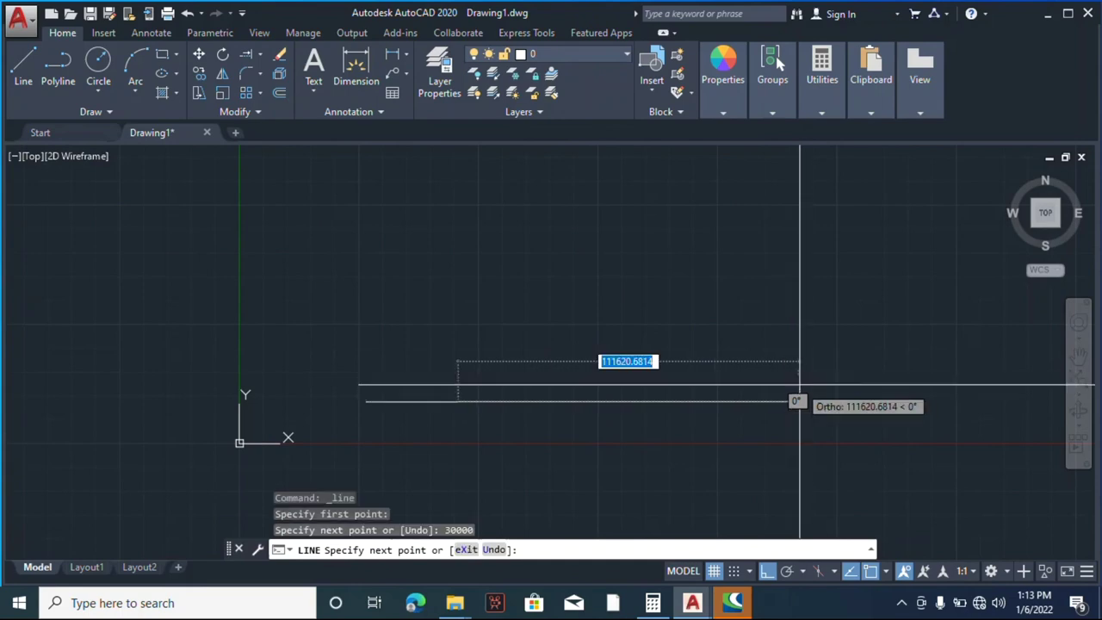
key(Escape)
scroll(595, 412, down, 4)
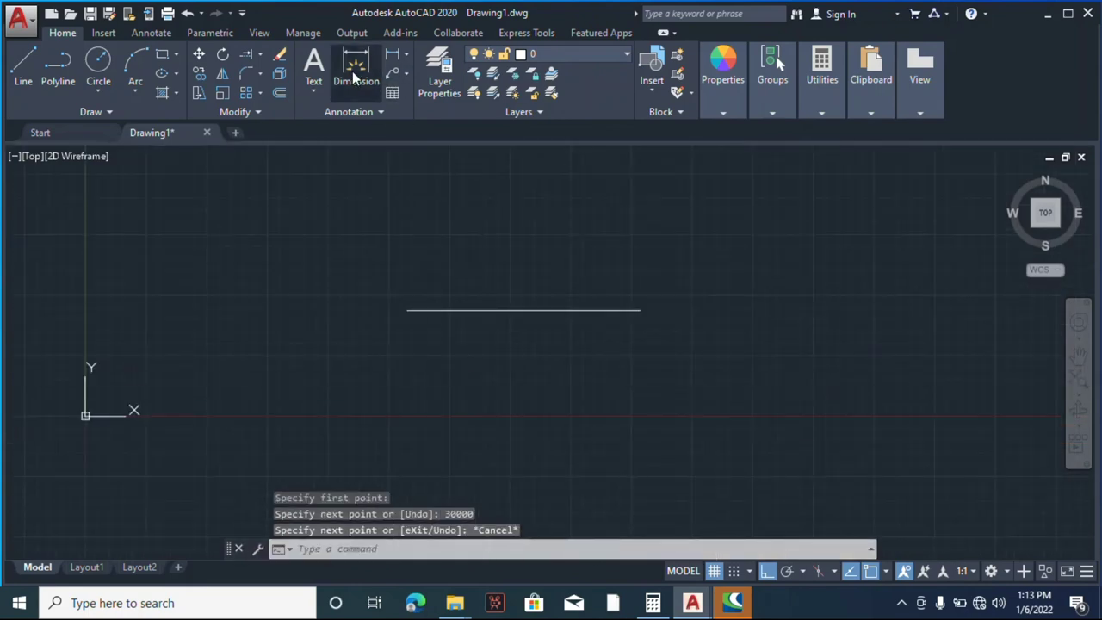
- Dimension the horizontal line's length between its endpoints, placing the dimension line just below it
click(354, 76)
click(407, 310)
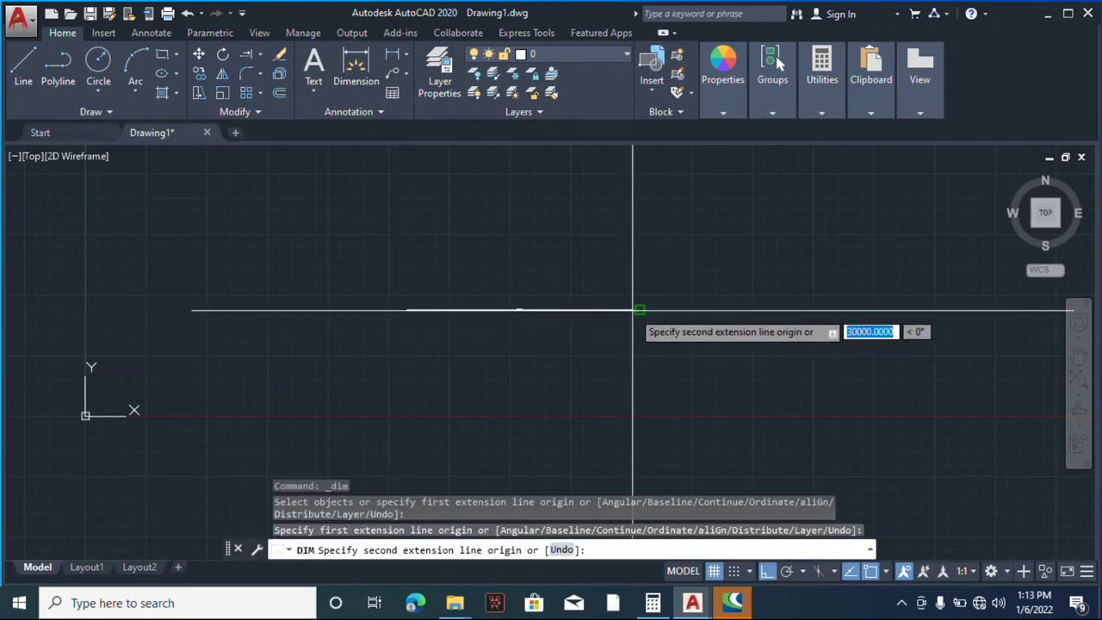
click(634, 310)
click(514, 316)
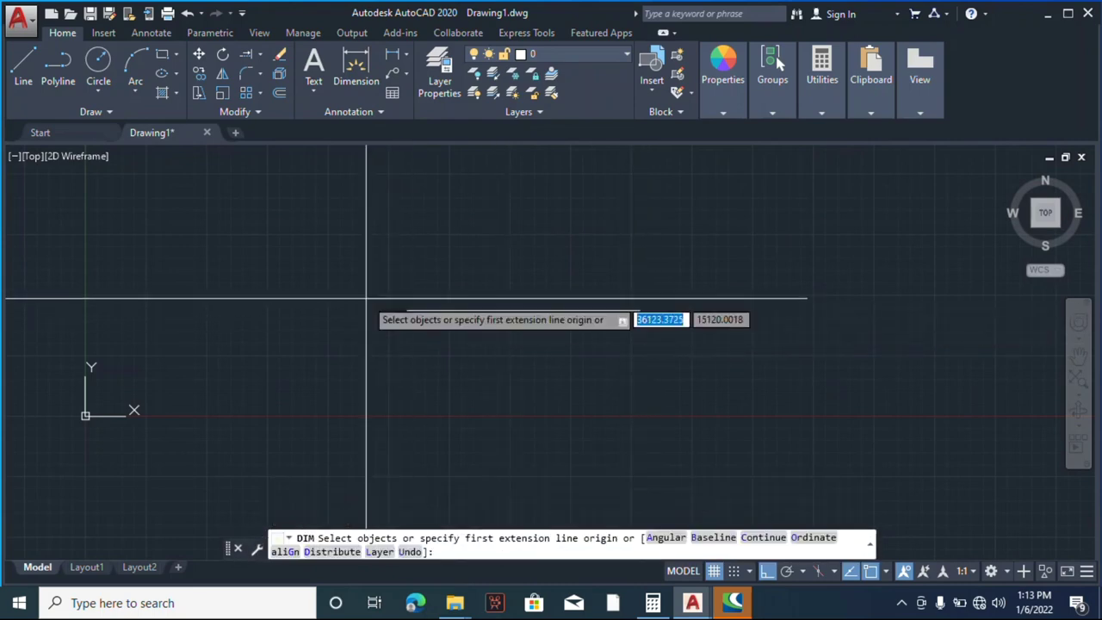
click(406, 310)
click(640, 310)
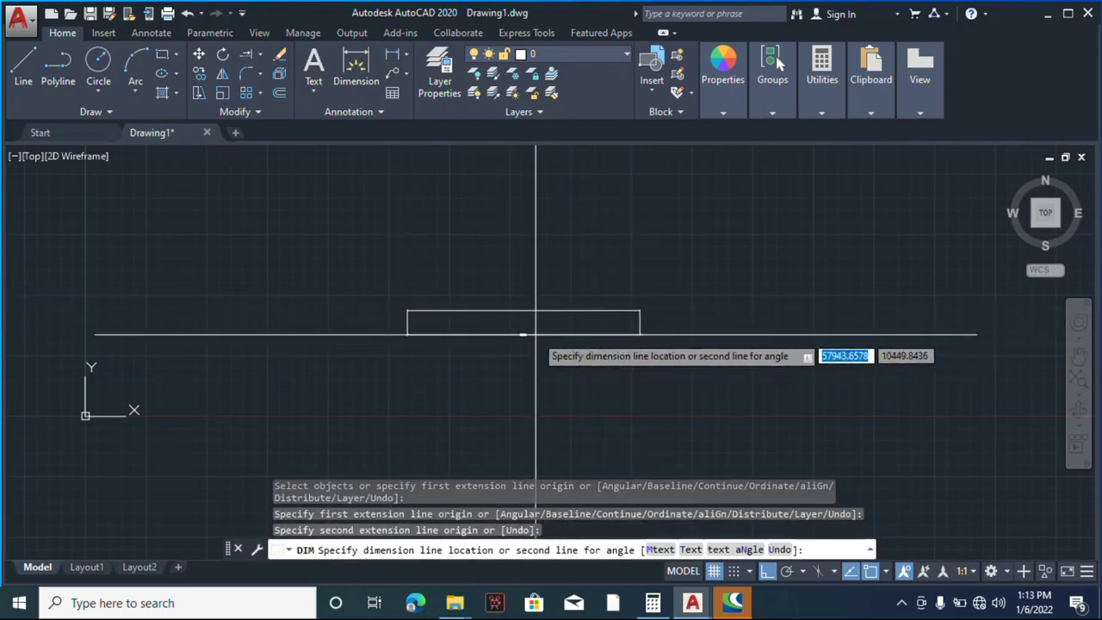
scroll(536, 334, up, 5)
scroll(487, 334, down, 3)
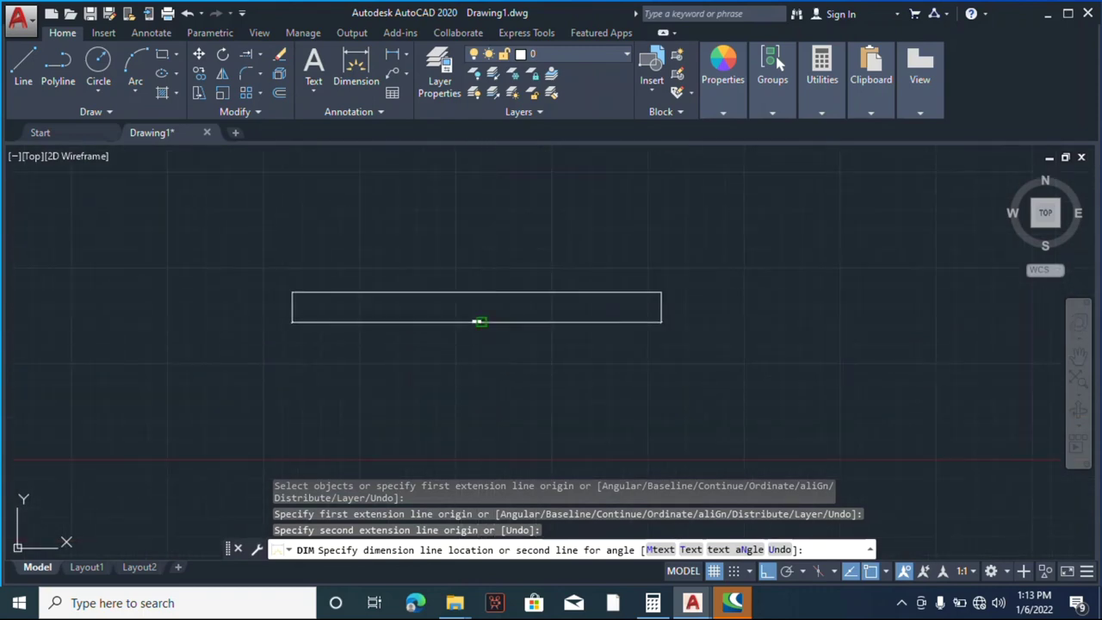
key(Escape)
key(Escape)
- Draw a vertical line straight up from the midpoint of the horizontal line
click(24, 79)
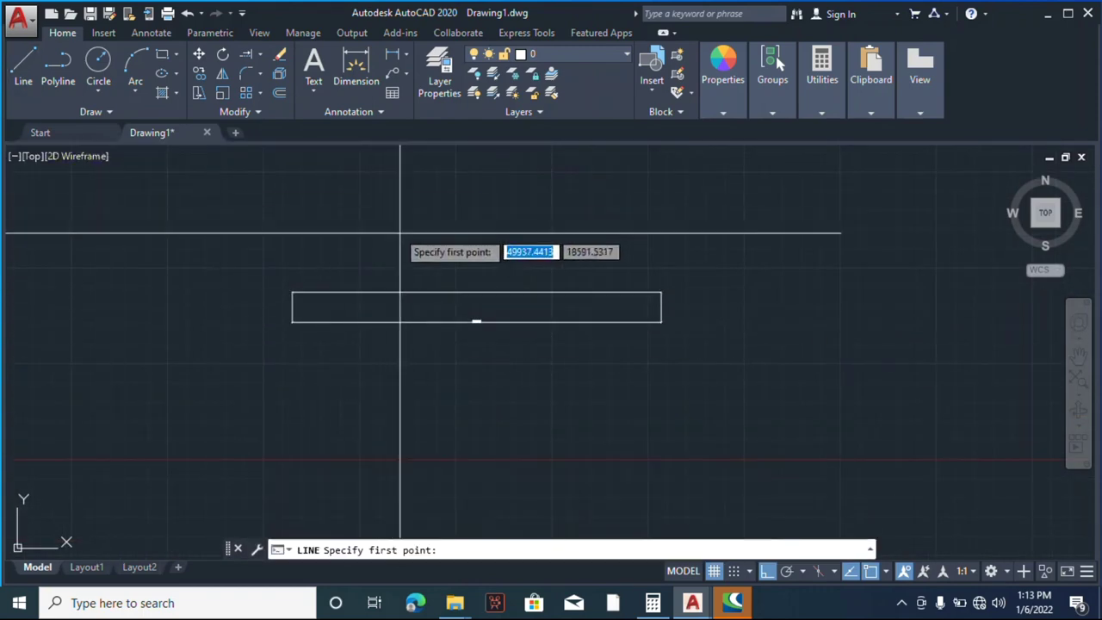
click(478, 292)
scroll(551, 360, down, 2)
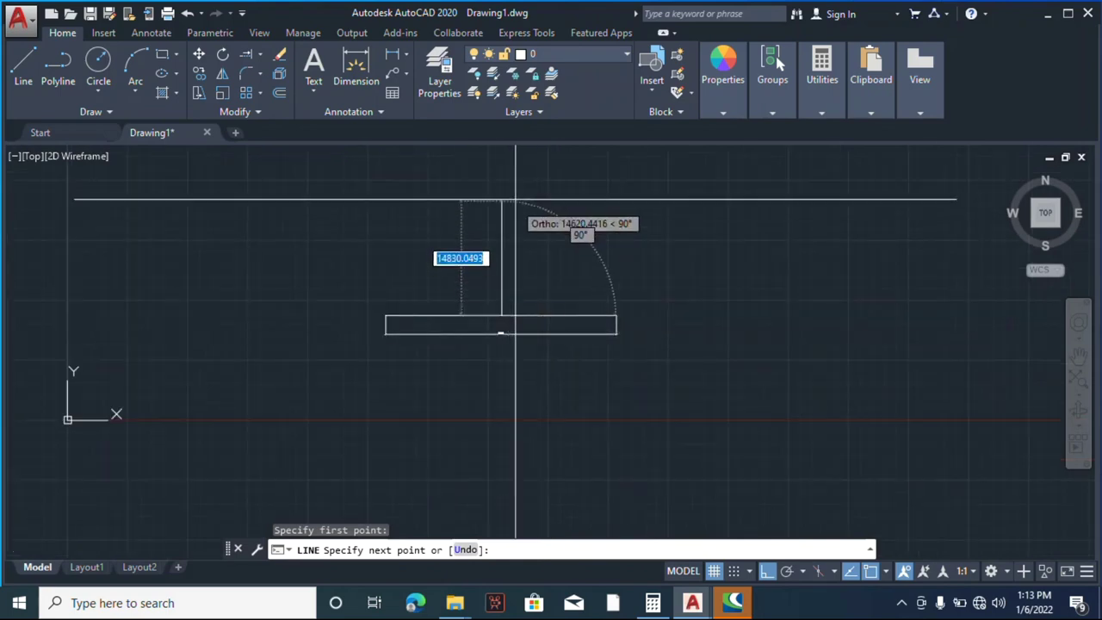
click(504, 187)
key(Escape)
- Offset the horizontal line upward by 2500
click(280, 95)
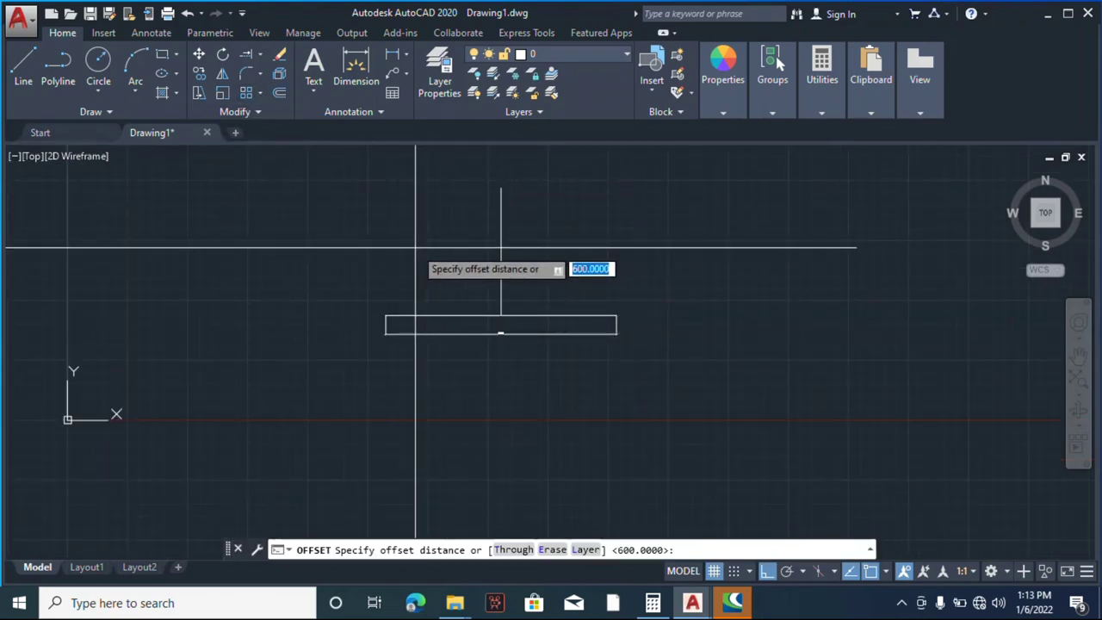
text(2500)
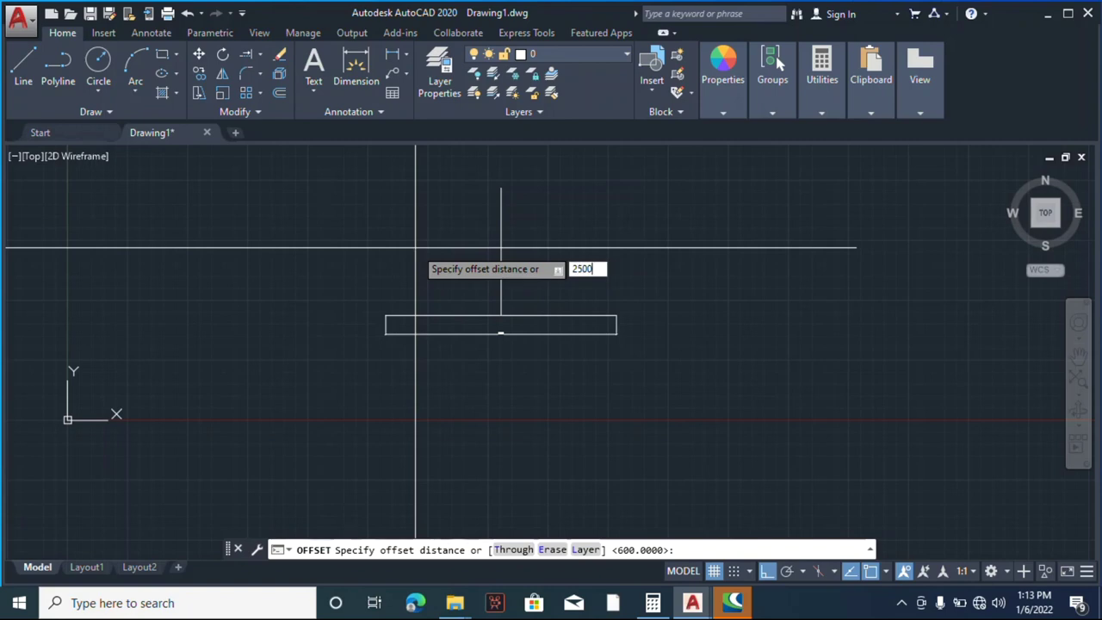
key(Return)
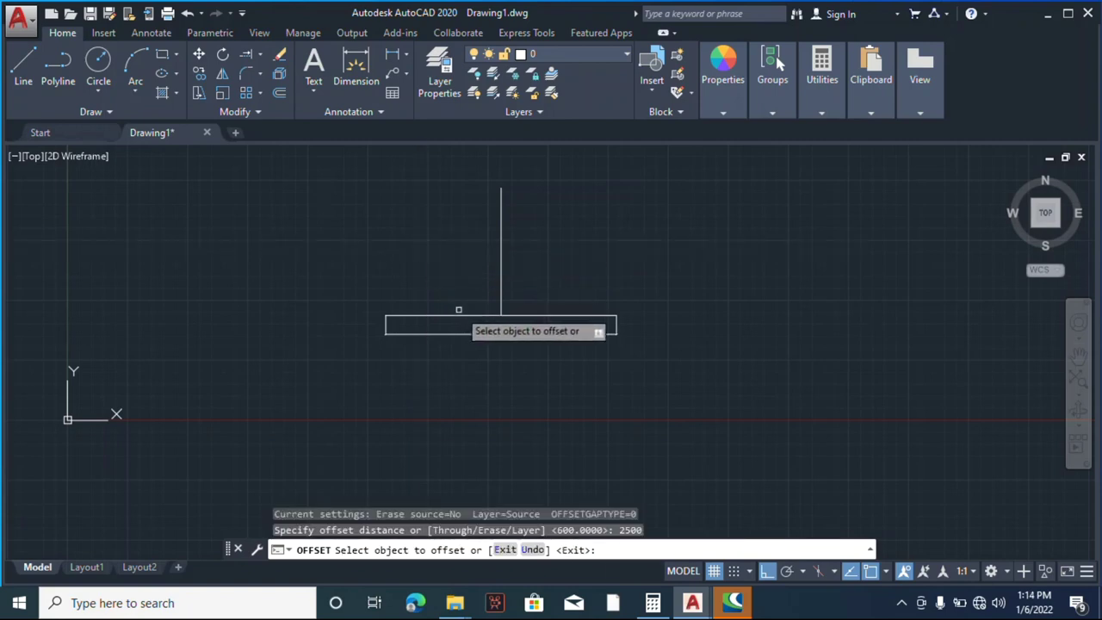
click(459, 317)
click(537, 289)
key(Escape)
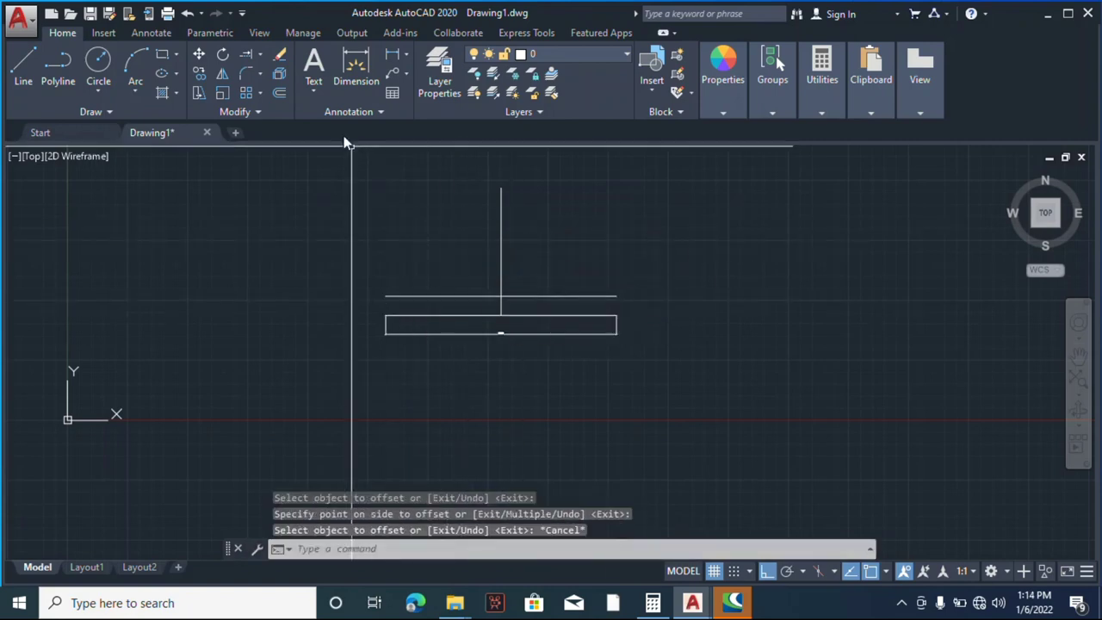
- With Ortho off, draw a three-point arc from the base line's left end through the offset line's crossing with the vertical line to the right end
click(137, 61)
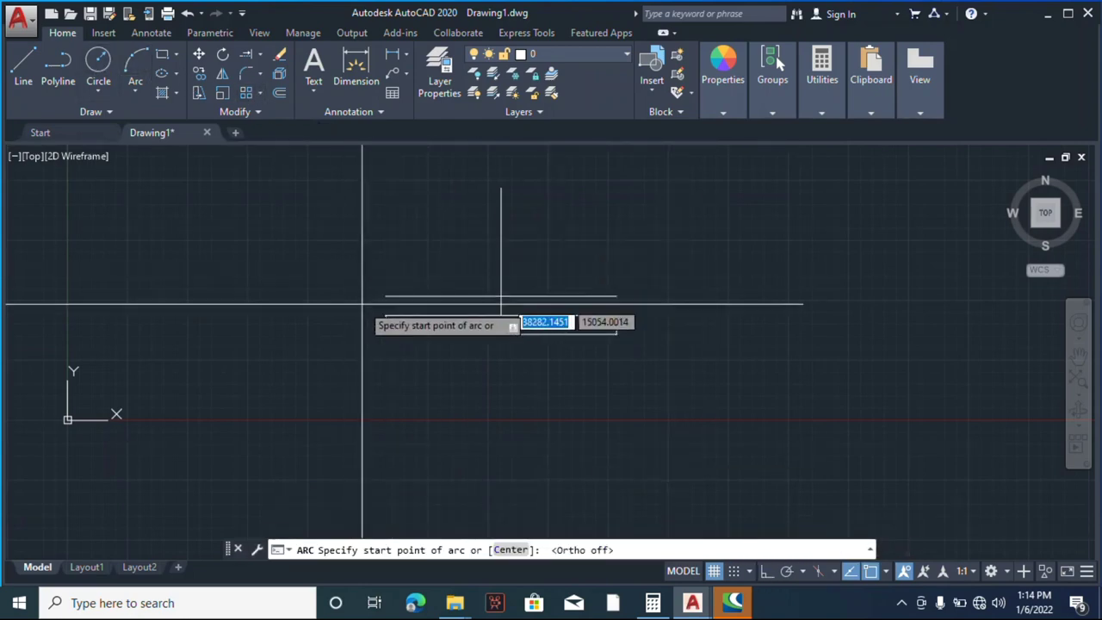
click(385, 315)
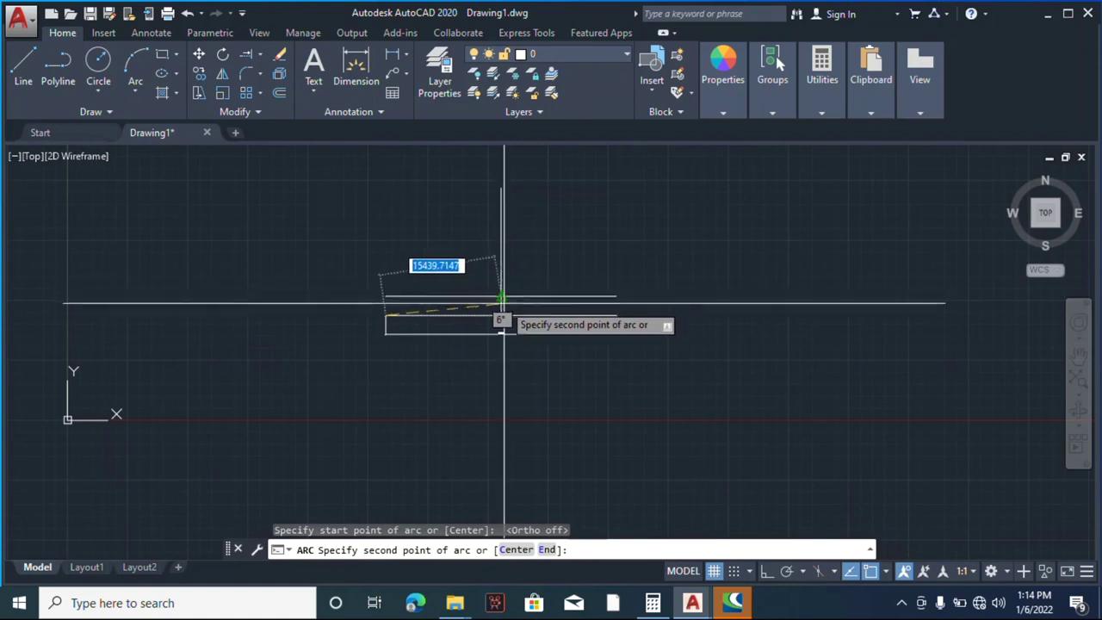
click(503, 297)
scroll(502, 297, up, 6)
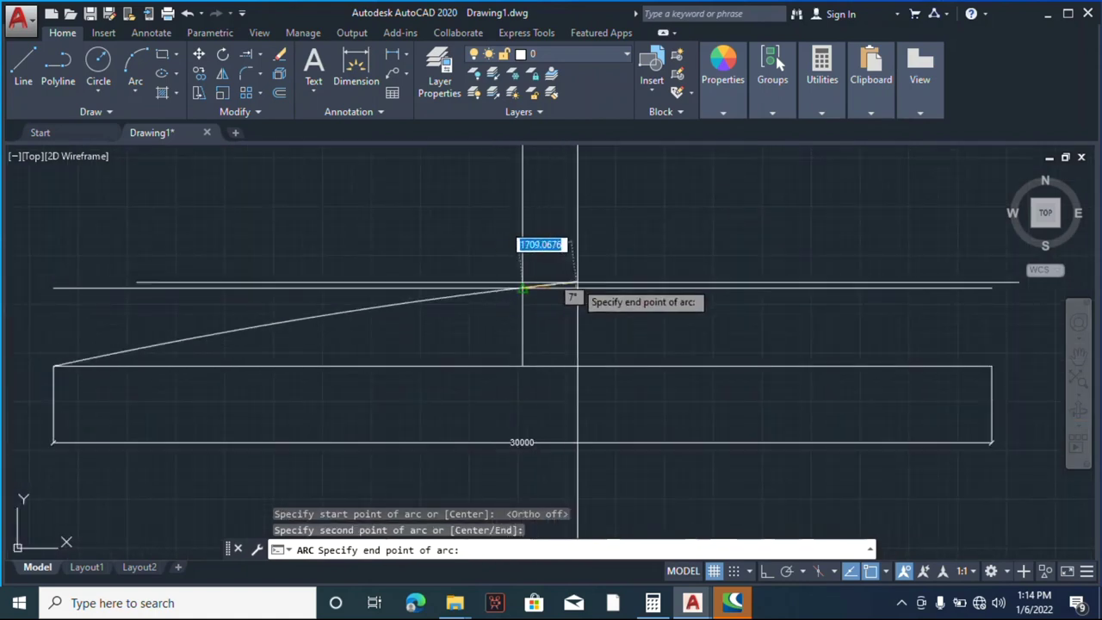
scroll(652, 307, down, 2)
click(864, 343)
key(Escape)
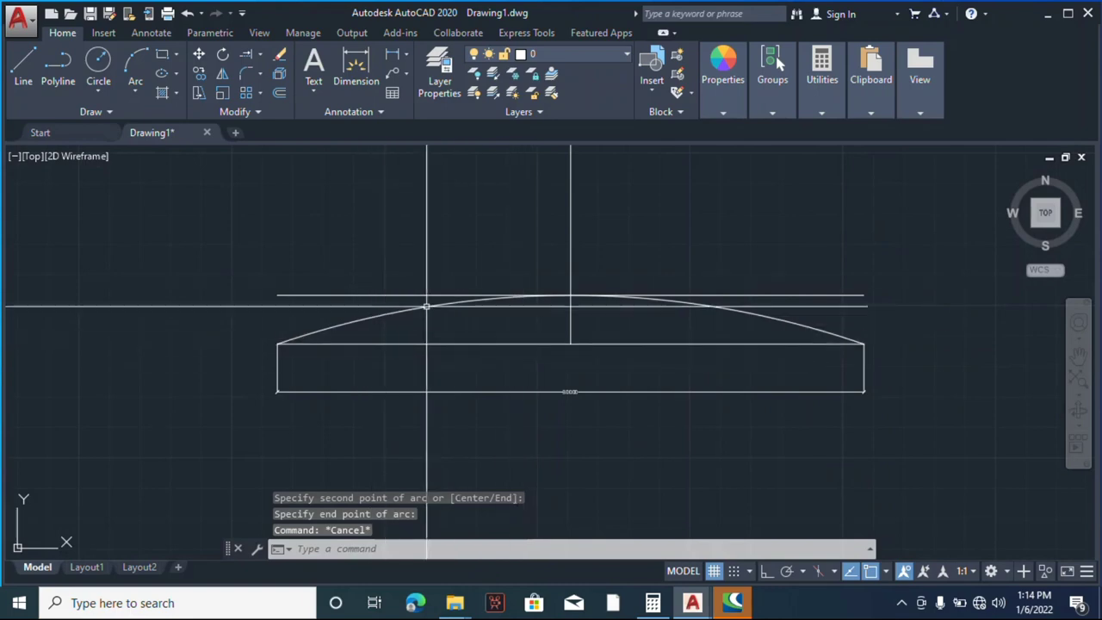
- Offset the arc upward by 600
click(279, 93)
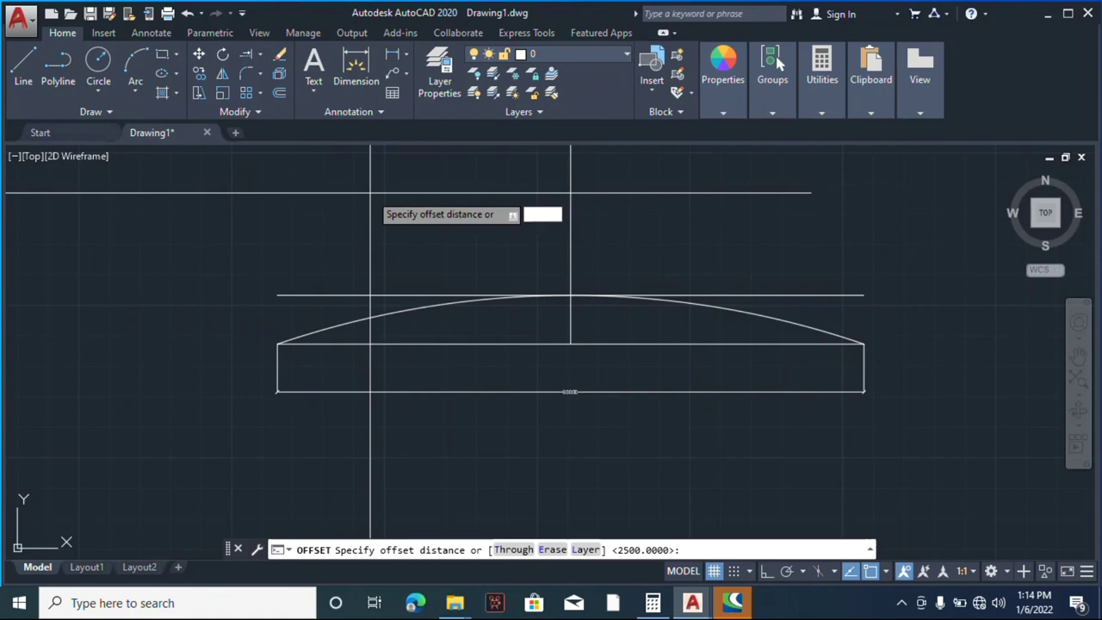
key(Return)
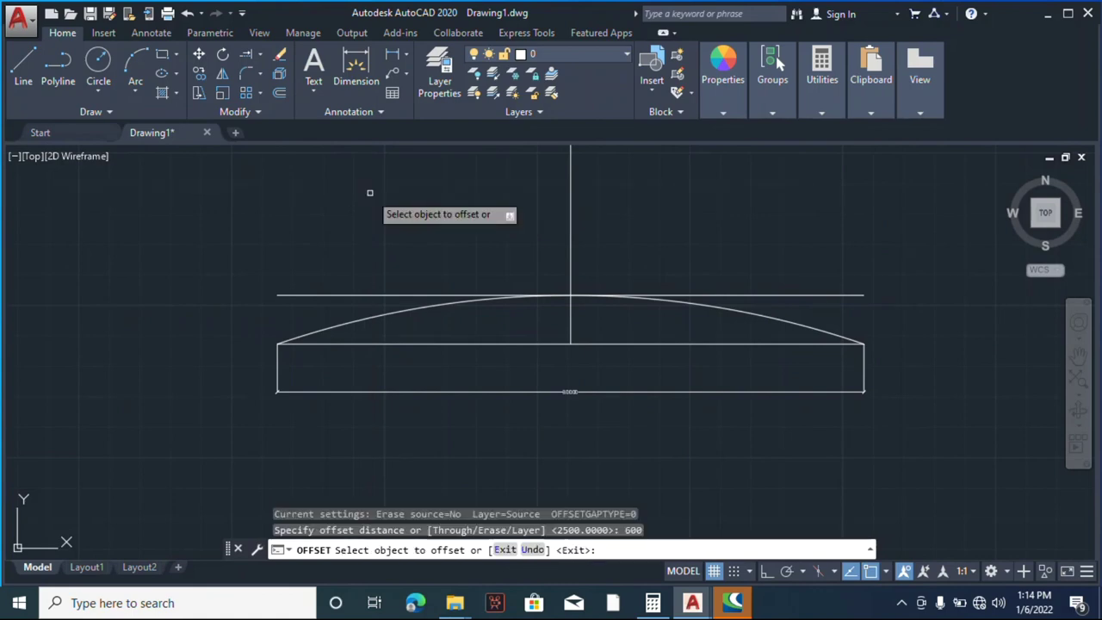
click(377, 319)
click(465, 263)
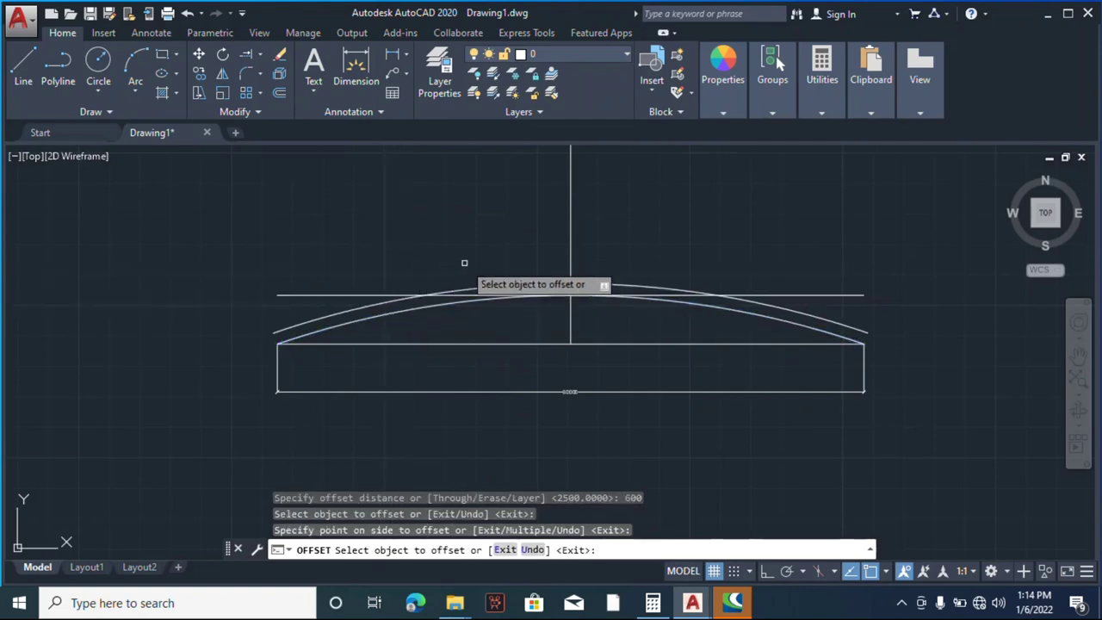
key(Escape)
click(25, 62)
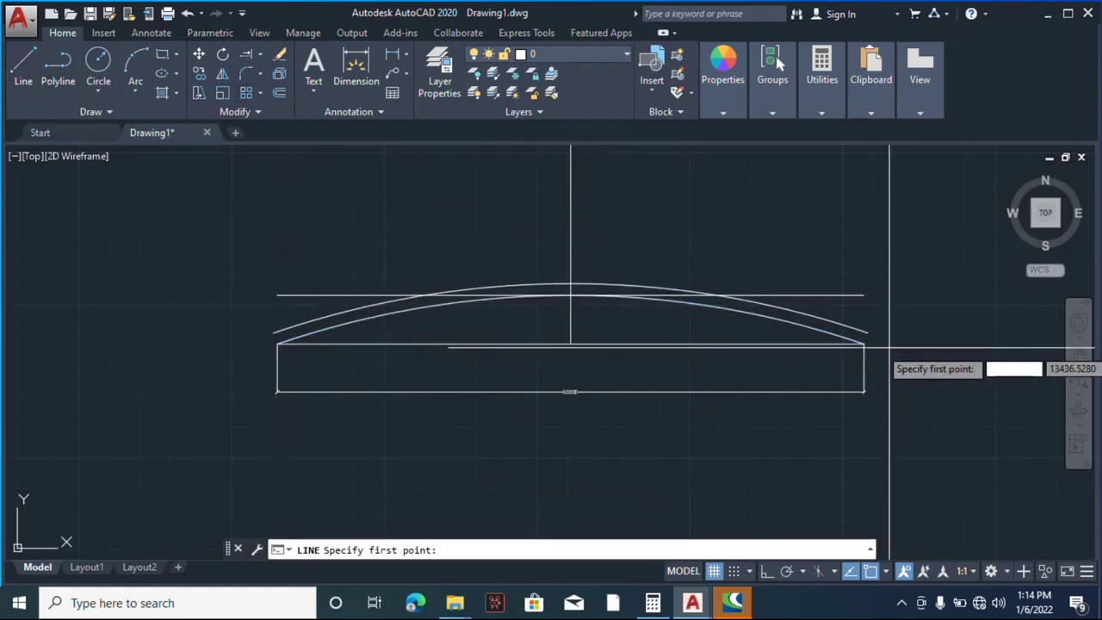
scroll(855, 331, up, 2)
click(863, 331)
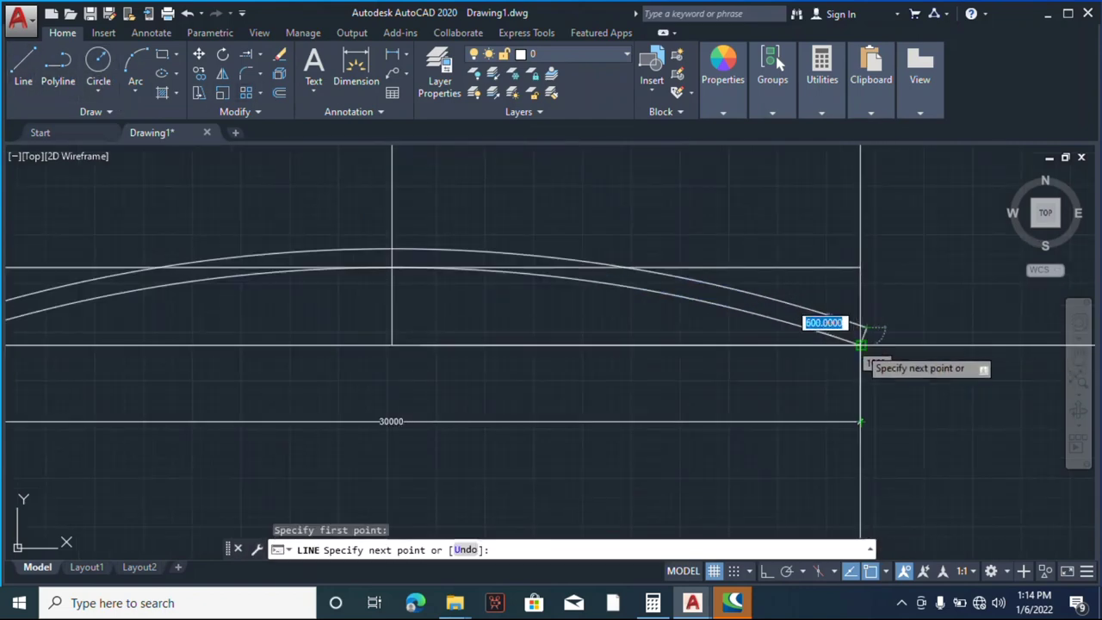
key(Escape)
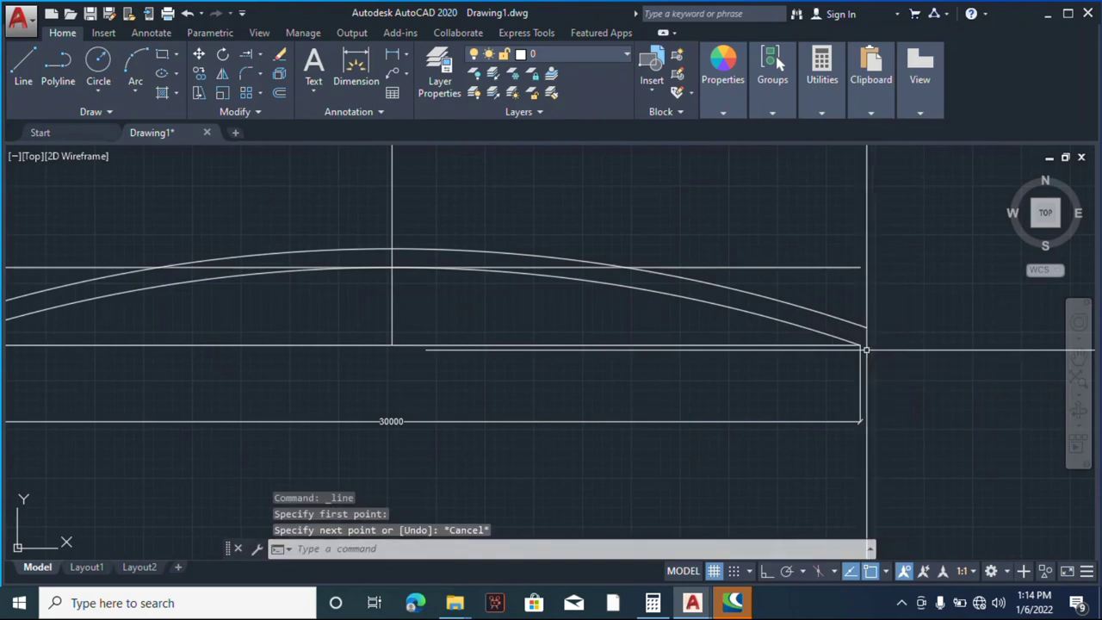
click(31, 68)
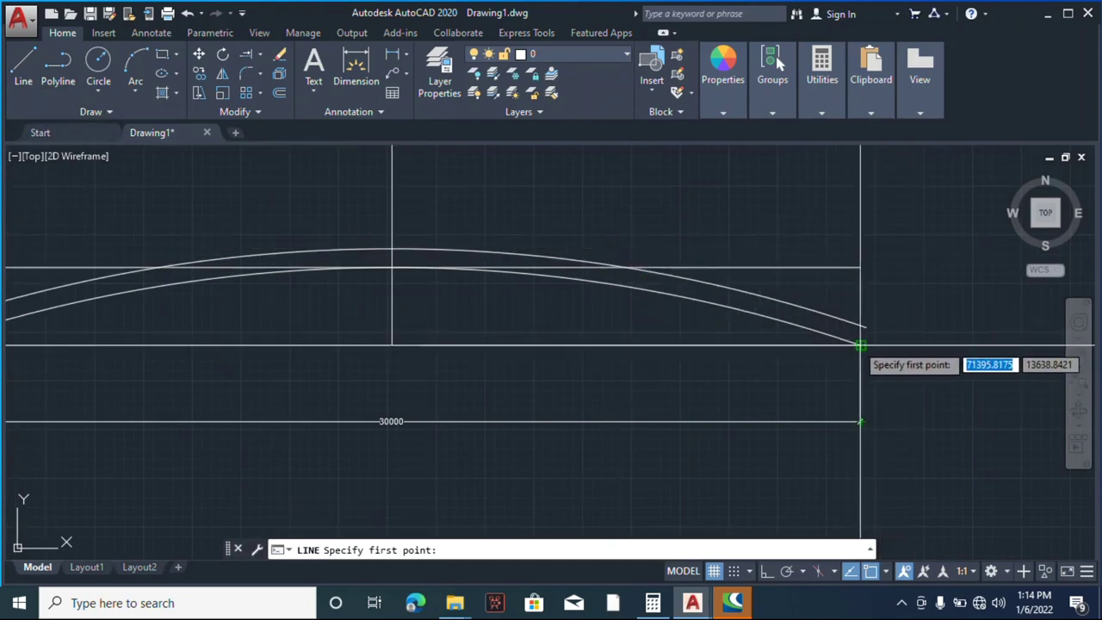
key(Escape)
- Erase the 30000 dimension below the base line
click(861, 383)
click(864, 405)
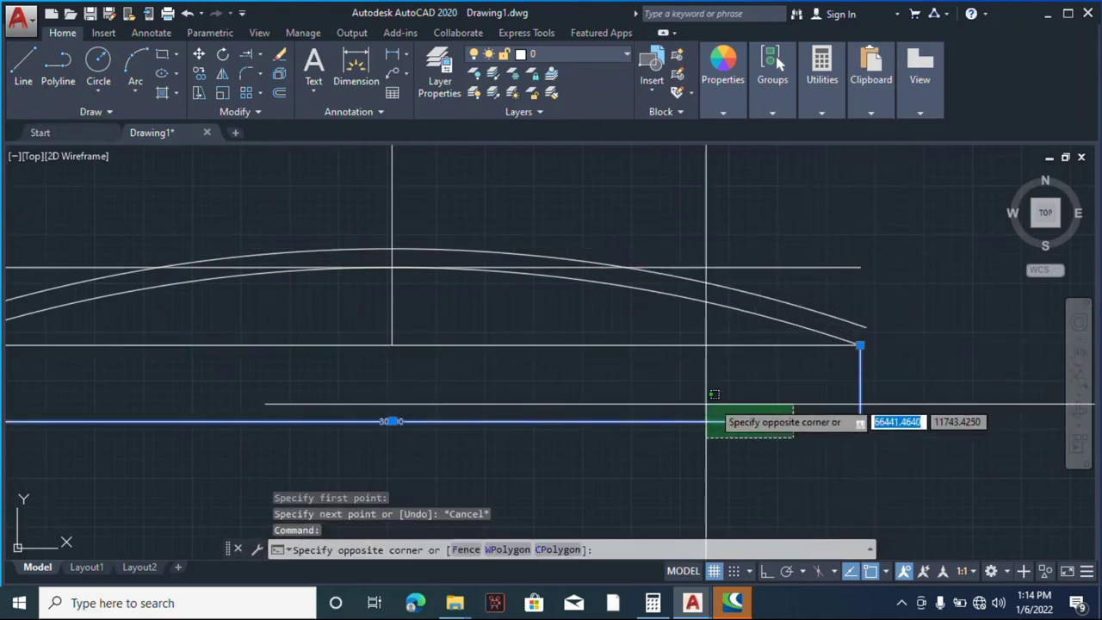
right_click(639, 325)
click(677, 297)
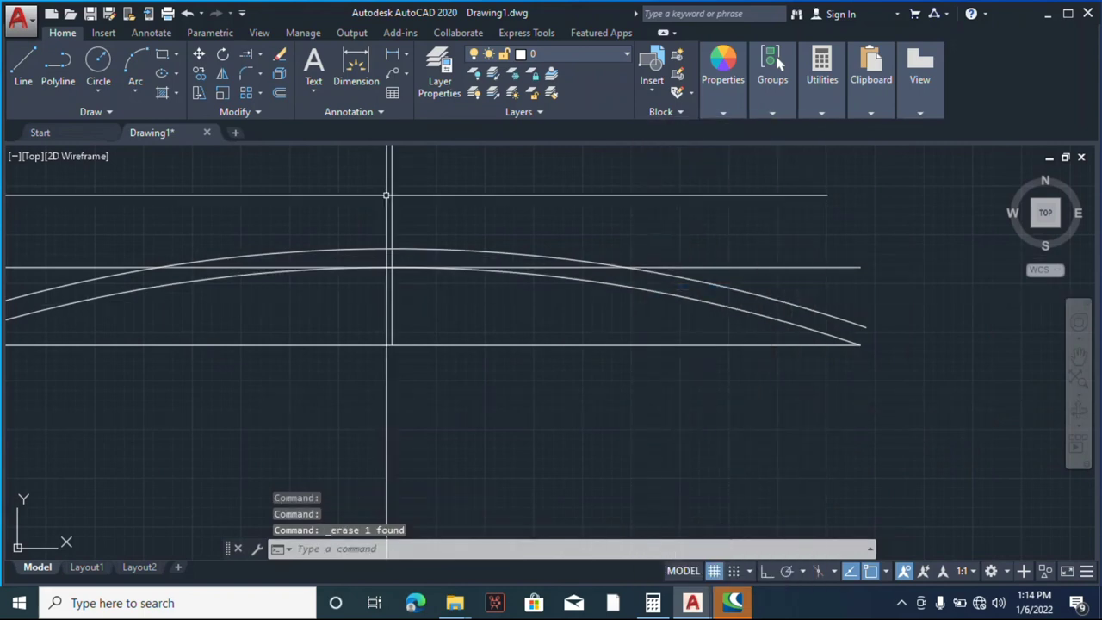
- With Ortho on, draw a vertical line about 4400 units long upward from the base line's right end
click(24, 68)
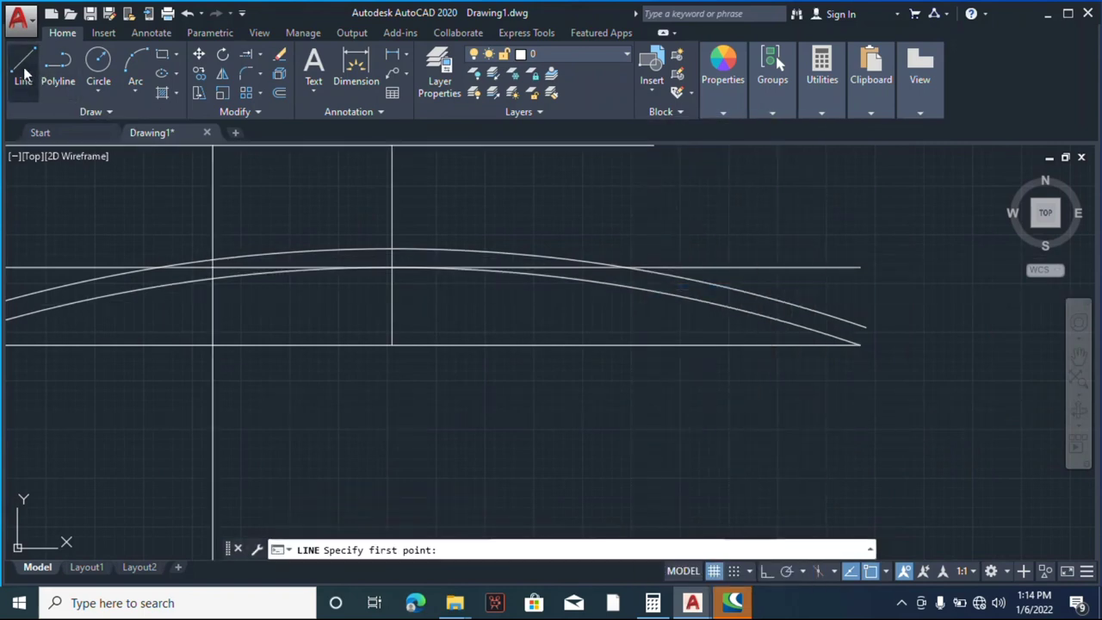
click(767, 571)
click(860, 344)
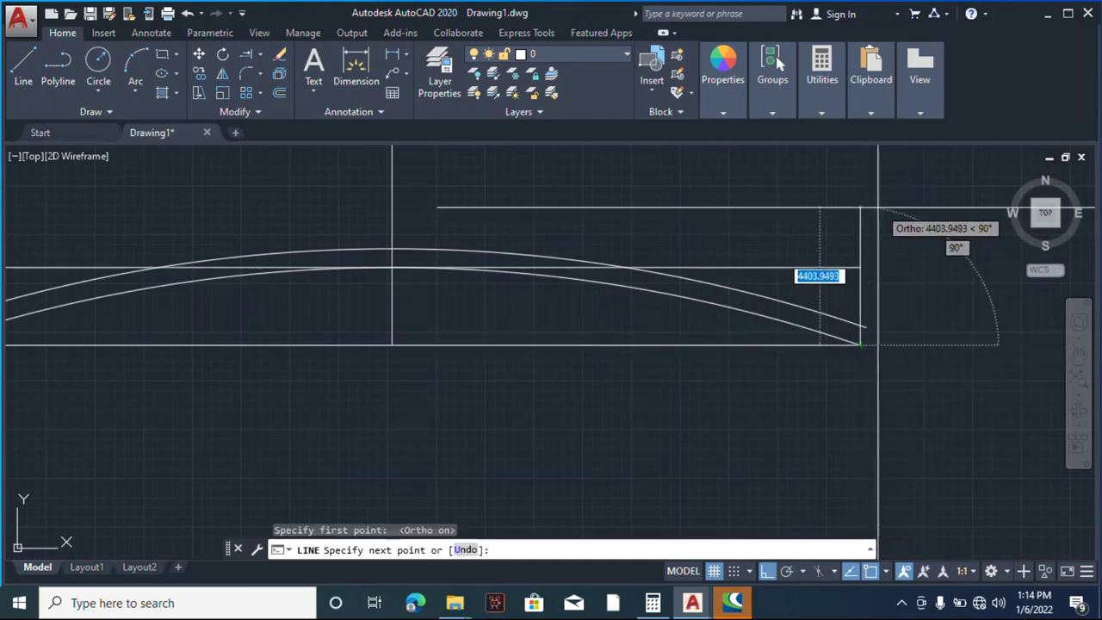
scroll(856, 364, down, 3)
scroll(595, 318, up, 6)
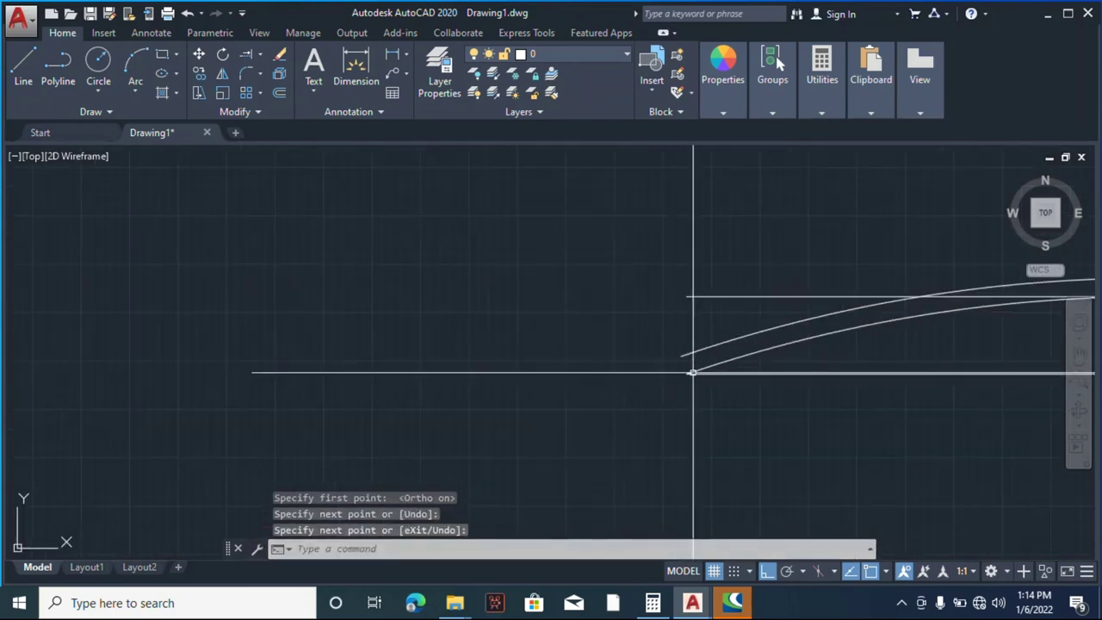
key(Return)
- Draw a short vertical line upward from the base line's left end, reaching just past the outer arc
key(Return)
middle_drag(687, 373, 663, 340)
click(662, 339)
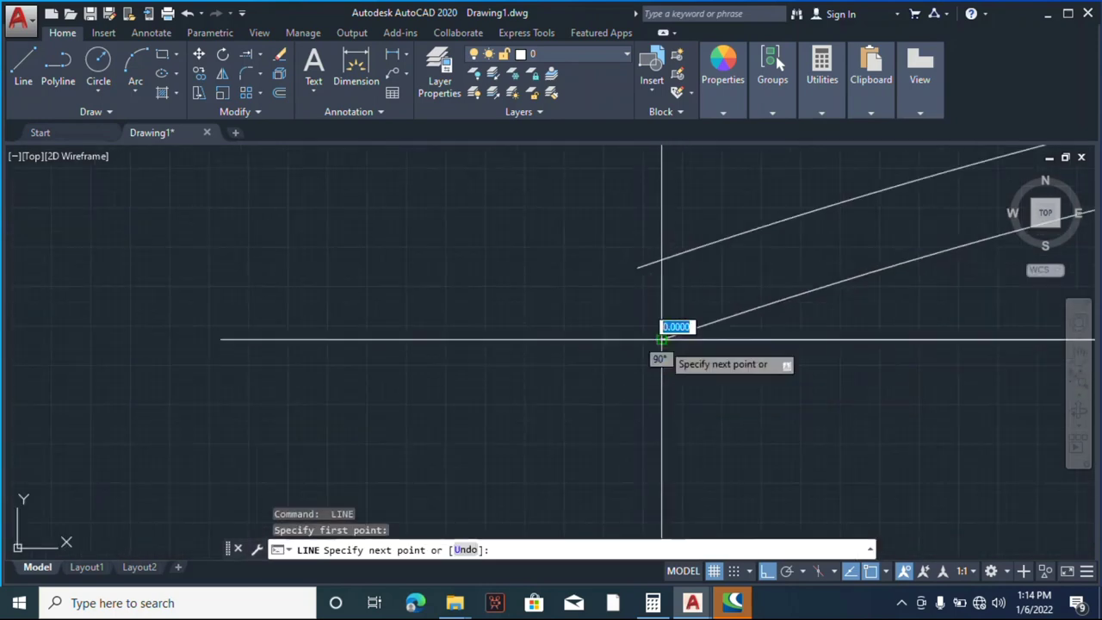
click(637, 231)
scroll(374, 296, down, 4)
key(Escape)
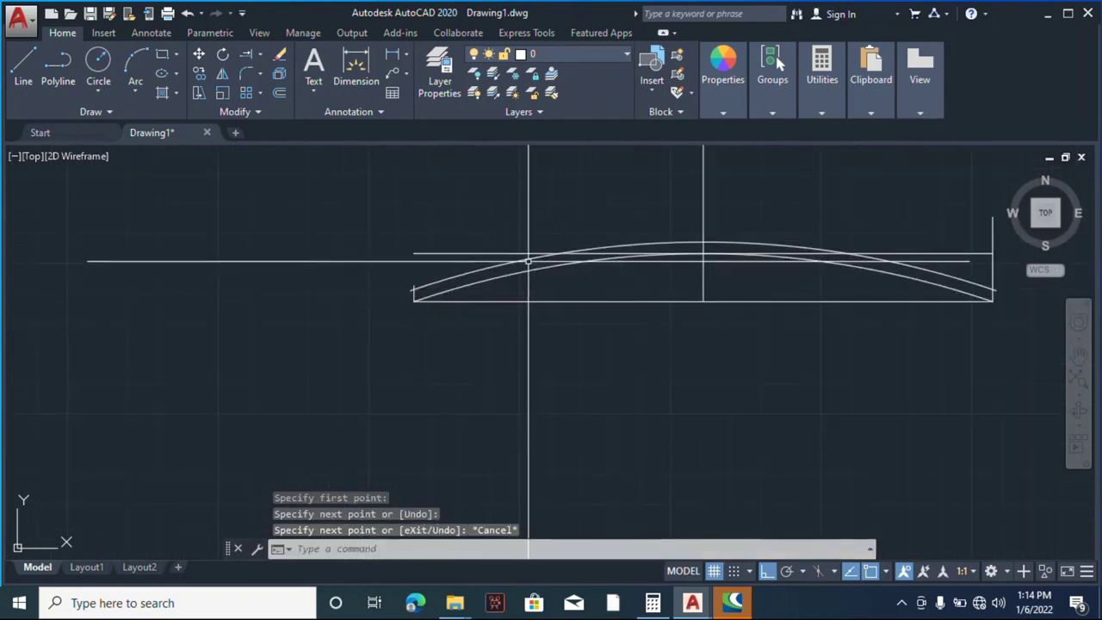
- Erase the horizontal construction line above the base line at the inner arc's crown
scroll(577, 269, up, 2)
click(872, 258)
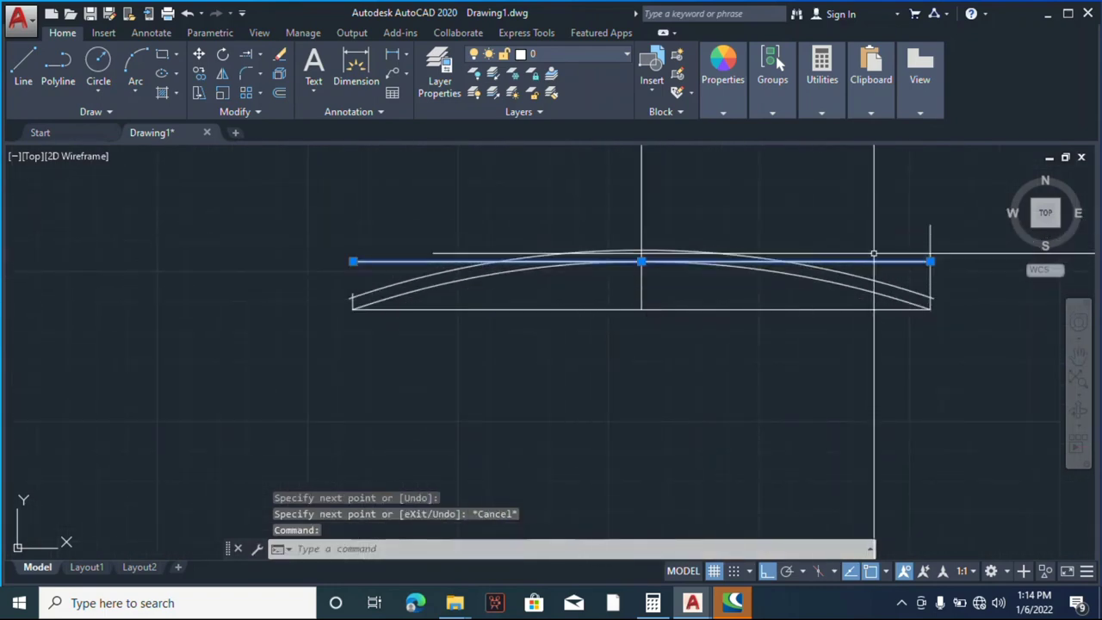
right_click(847, 213)
click(862, 292)
scroll(758, 250, down, 1)
scroll(732, 263, up, 3)
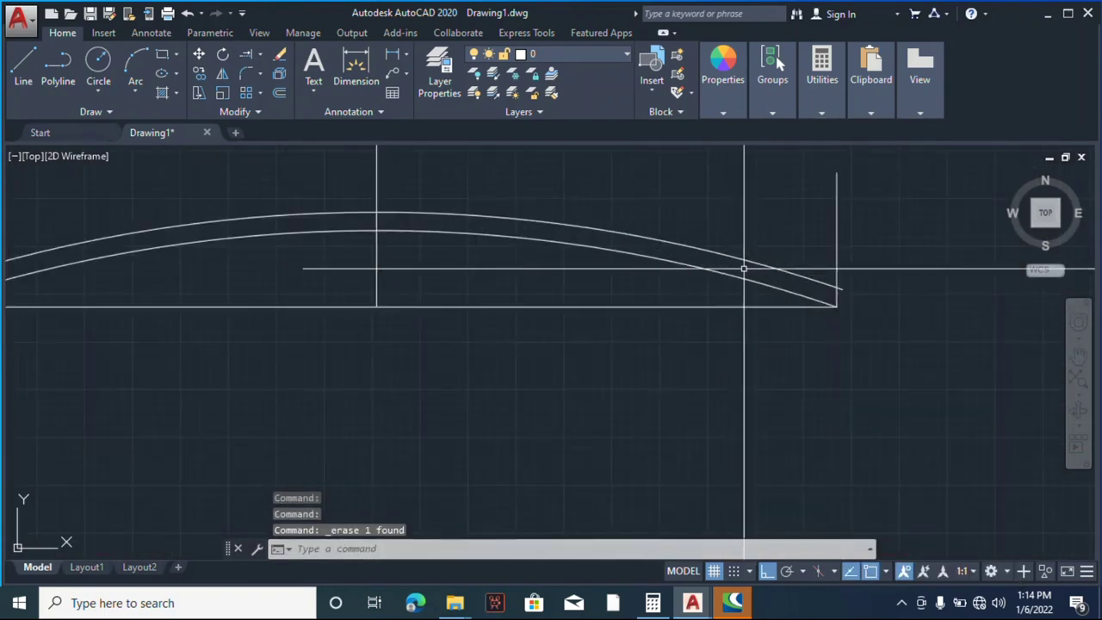
- Draw a vertical line downward from the base line's right end
scroll(655, 285, down, 2)
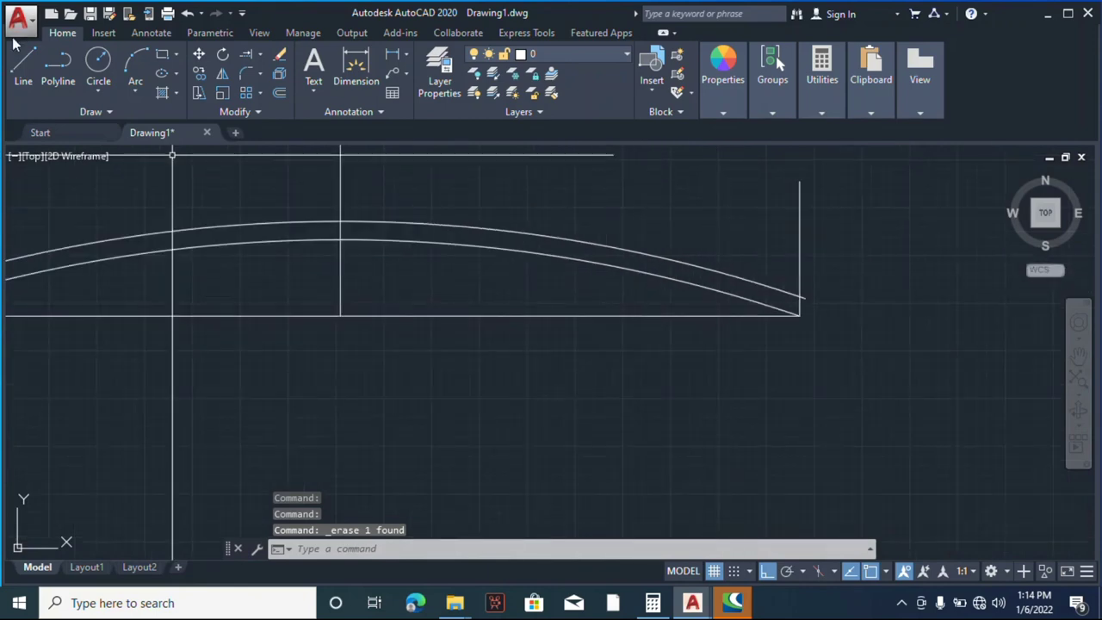
click(26, 67)
click(800, 316)
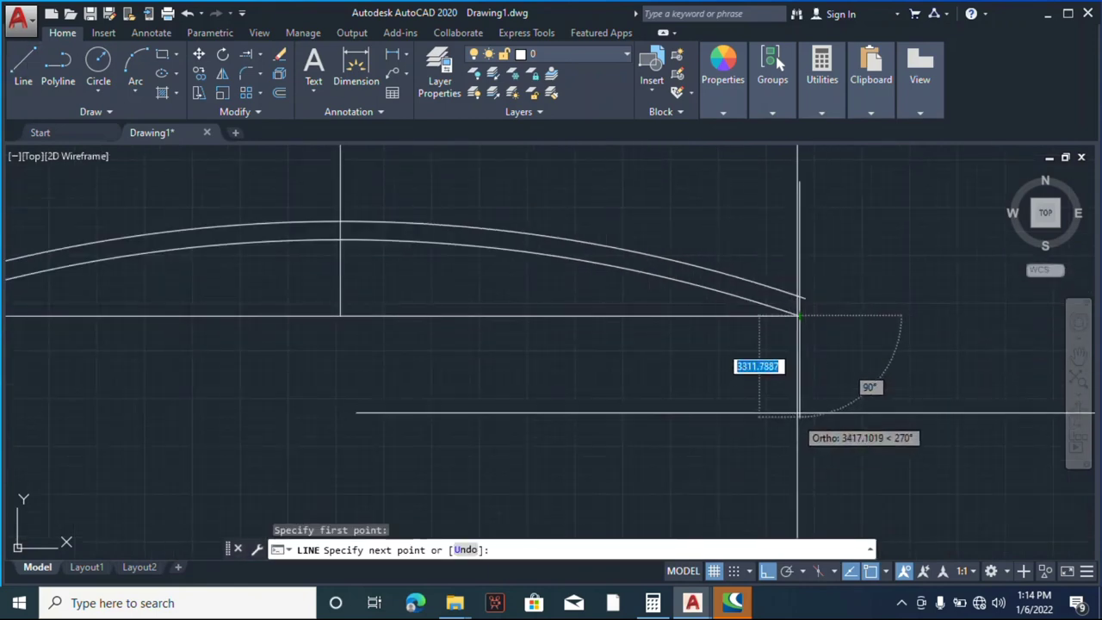
click(800, 400)
key(Escape)
scroll(763, 290, down, 2)
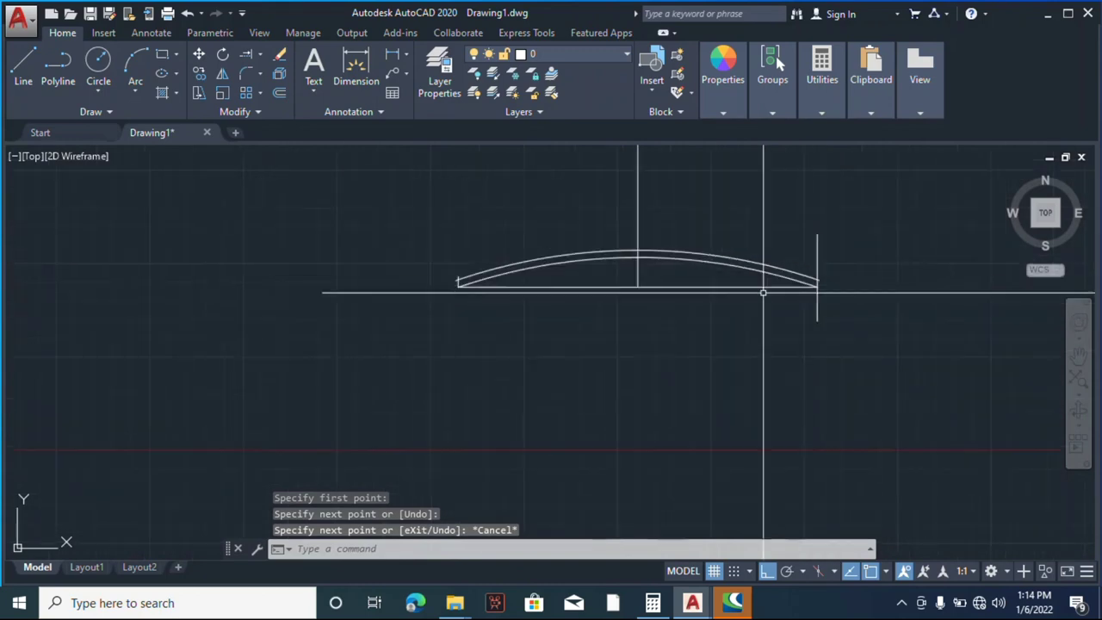
- Draw a vertical line about 1850 long downward from the base line's left end
scroll(457, 275, up, 3)
click(460, 291)
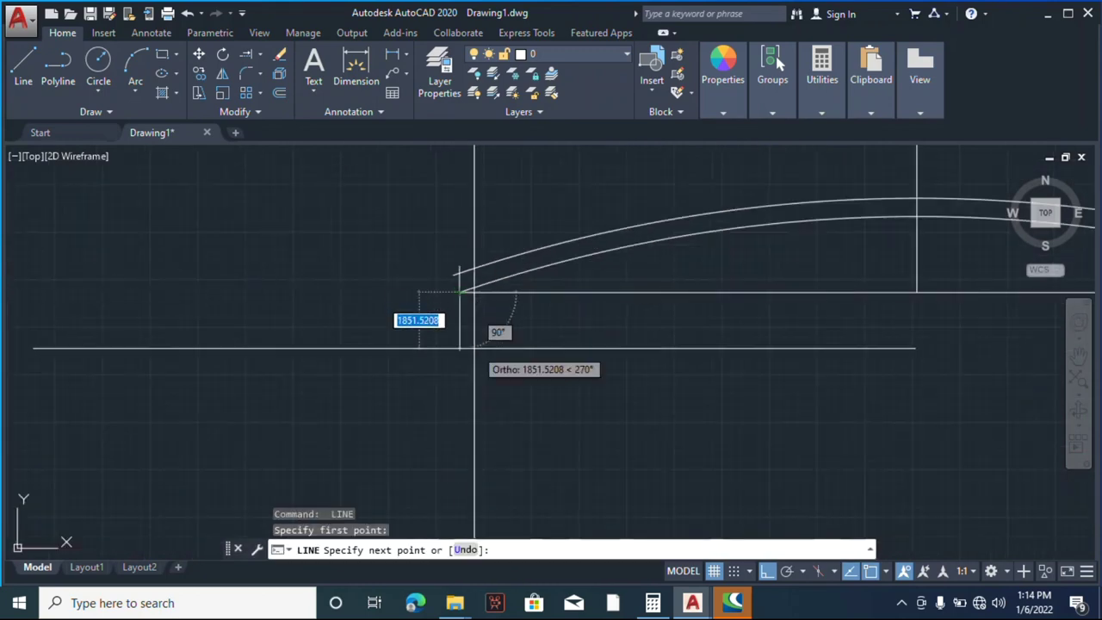
key(Escape)
scroll(413, 347, down, 4)
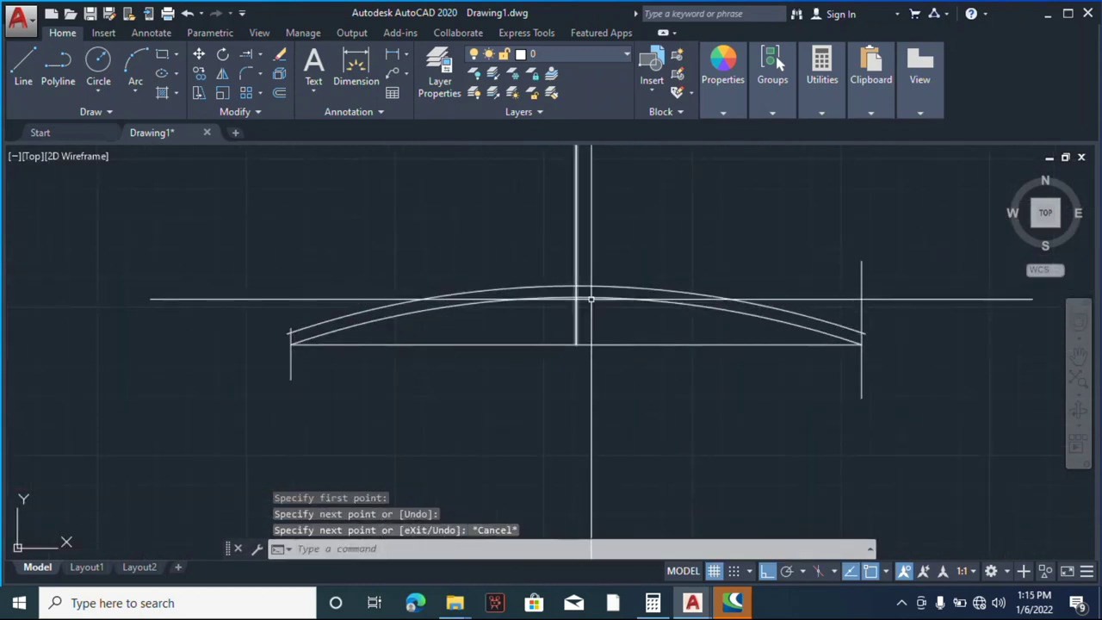
- Draw a 600 line outward from the base line's right end, continuing with a short vertical line upward past the outer arc
scroll(861, 330, up, 4)
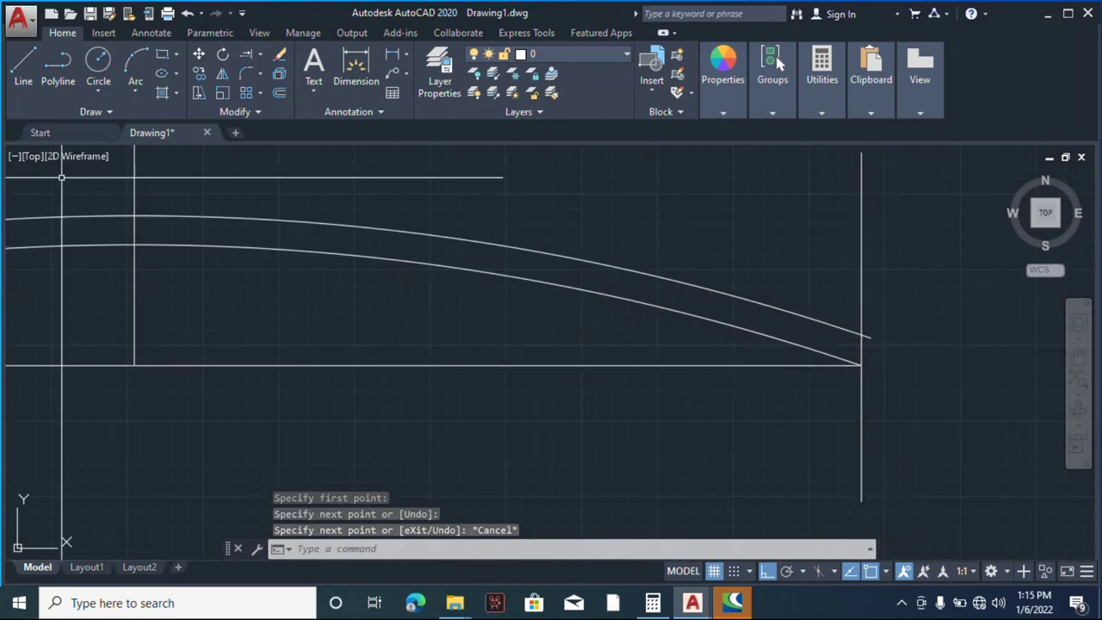
click(28, 69)
scroll(529, 379, down, 4)
scroll(511, 382, up, 6)
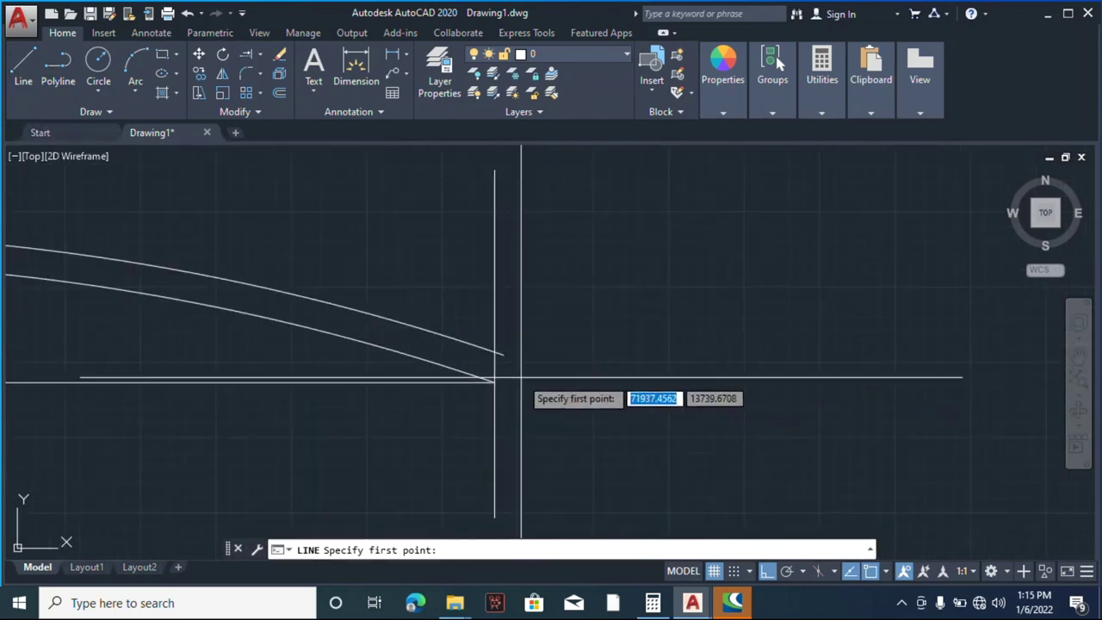
click(479, 387)
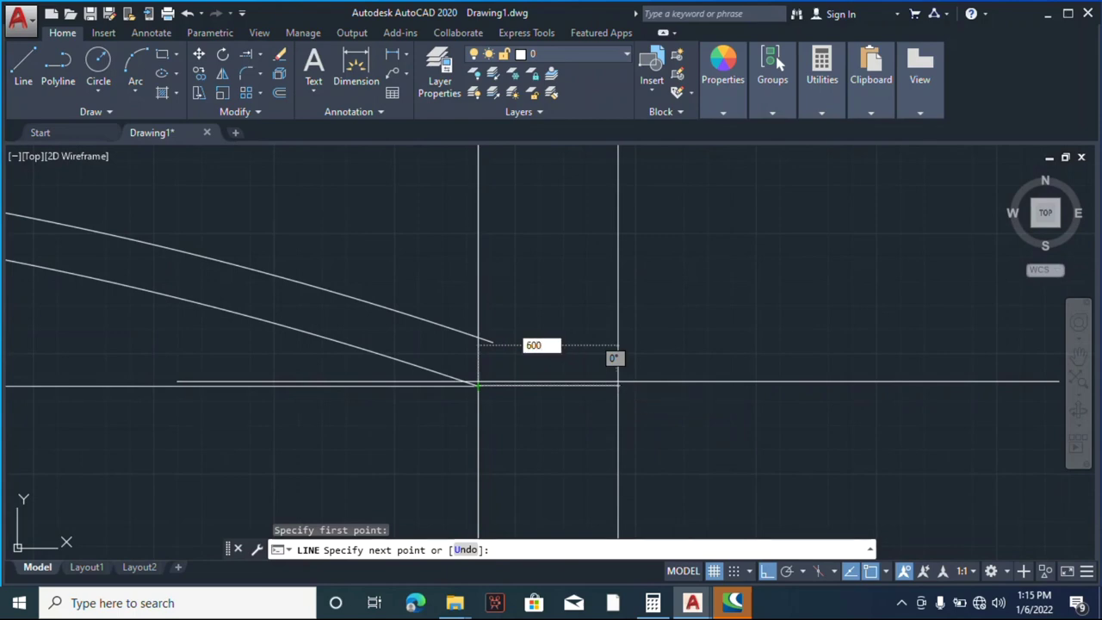
key(Return)
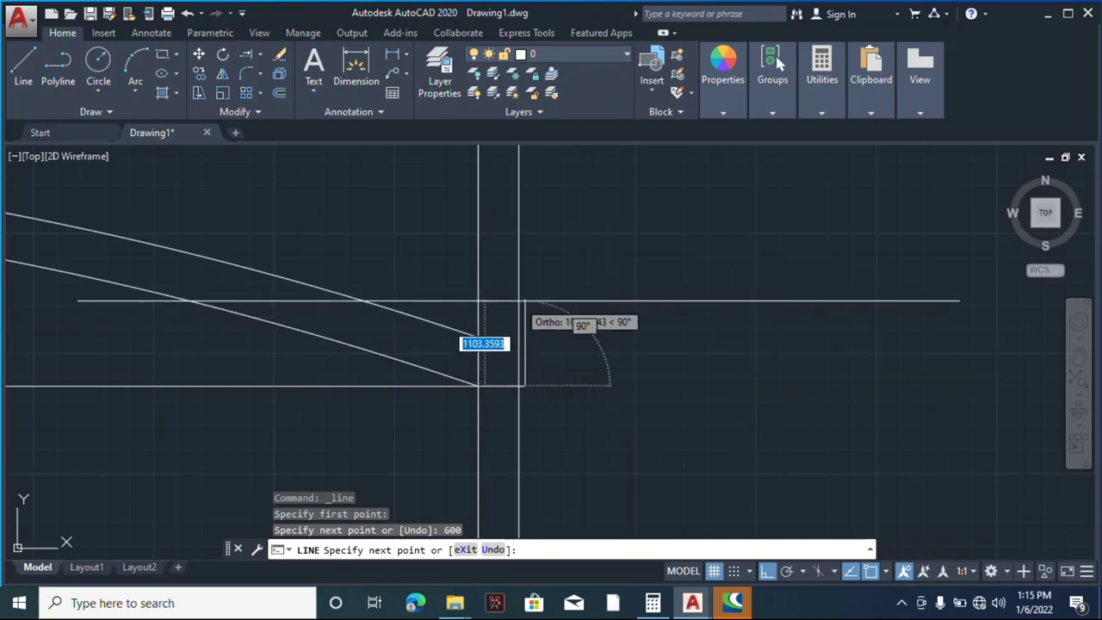
click(557, 293)
key(Escape)
scroll(825, 379, down, 5)
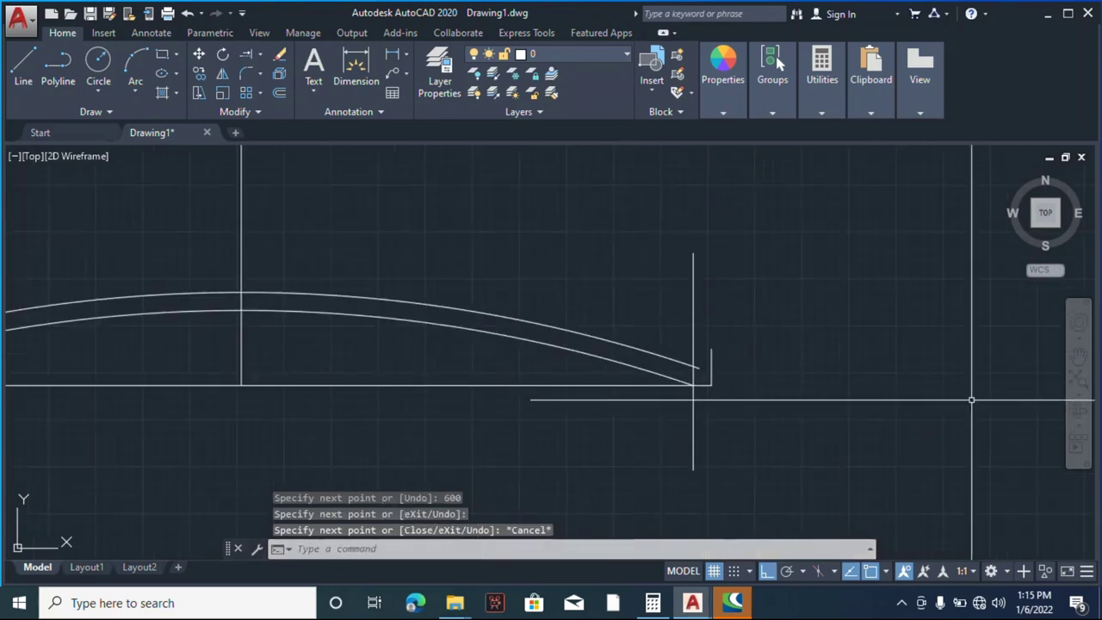
- Draw a 600 line outward from the base line's left end, continuing with a vertical line upward past the outer arc
scroll(197, 377, up, 5)
key(Return)
click(286, 406)
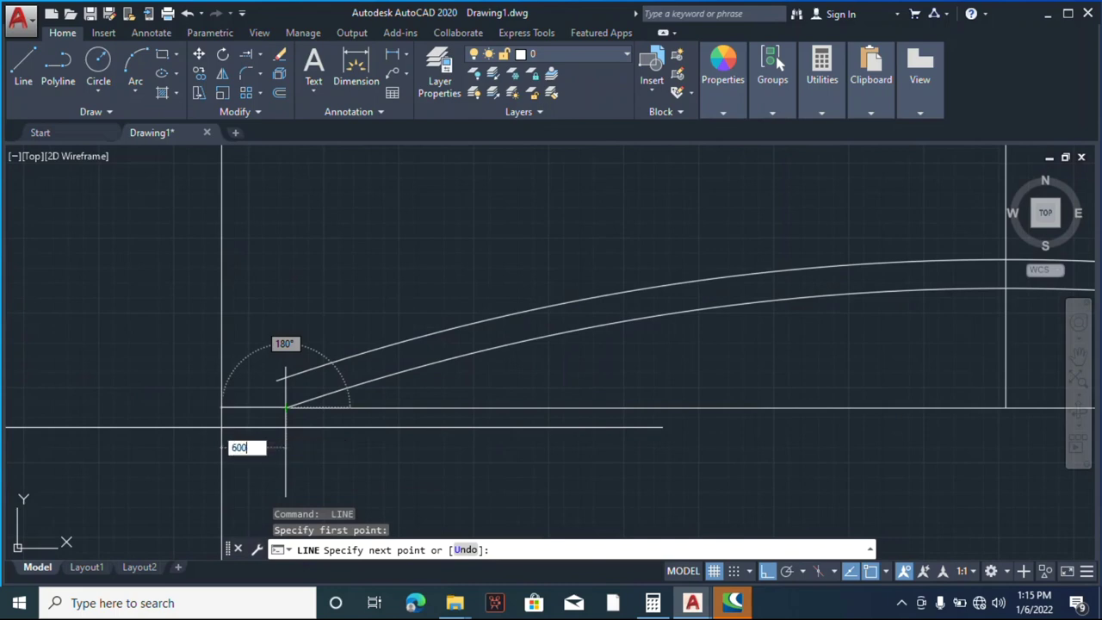
text(600)
key(Return)
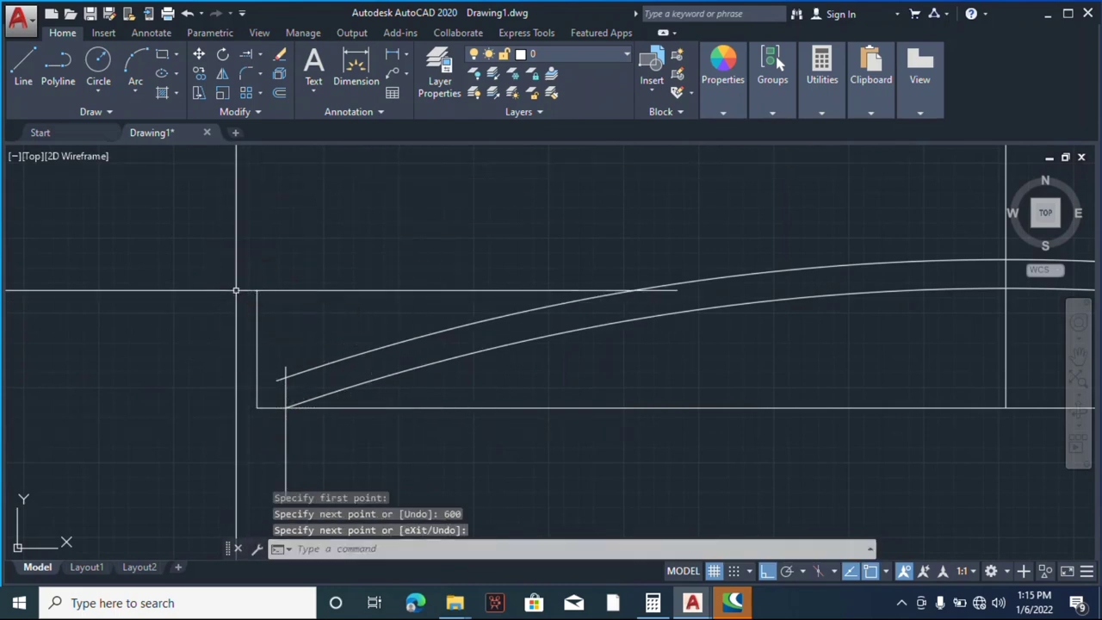
click(236, 291)
key(Escape)
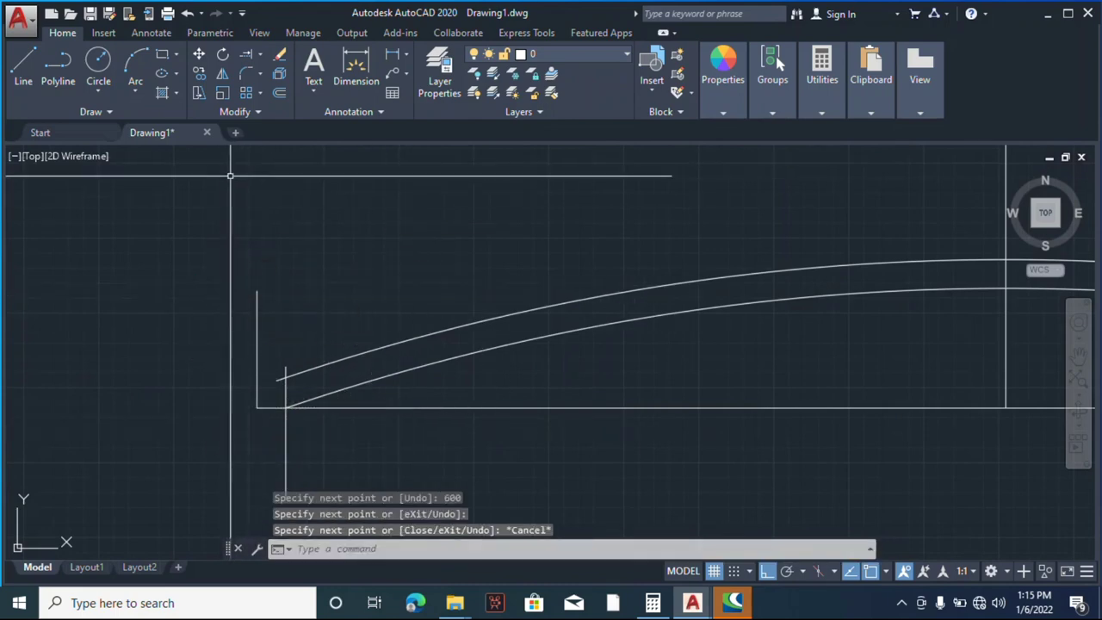
- Extend both ends of the outer arc to the short outer vertical lines, using all objects as boundaries
click(261, 54)
click(266, 110)
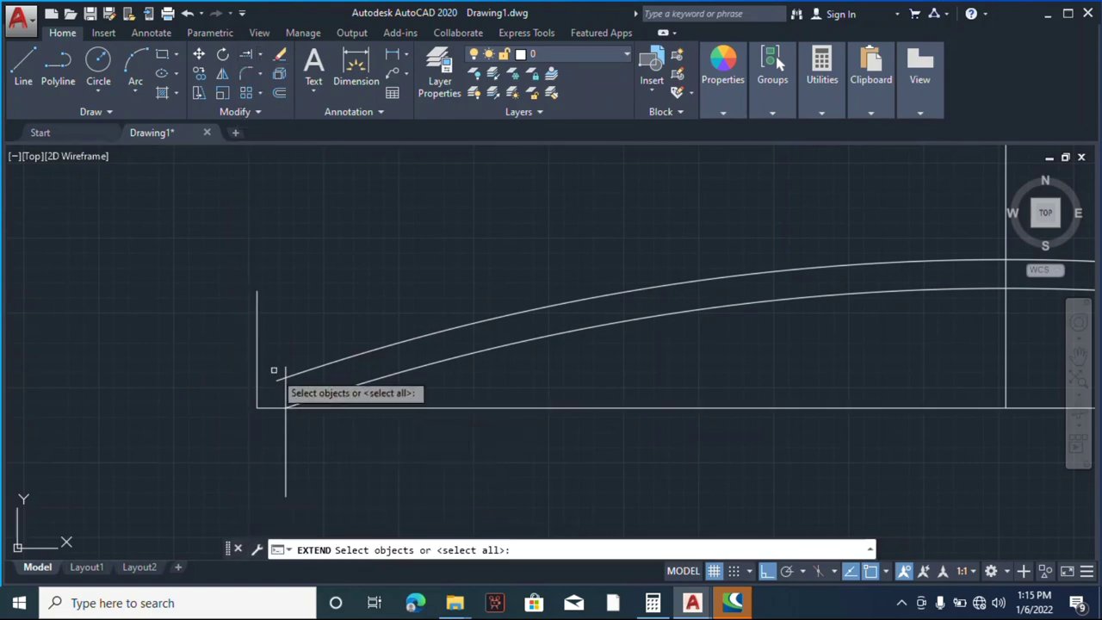
key(Return)
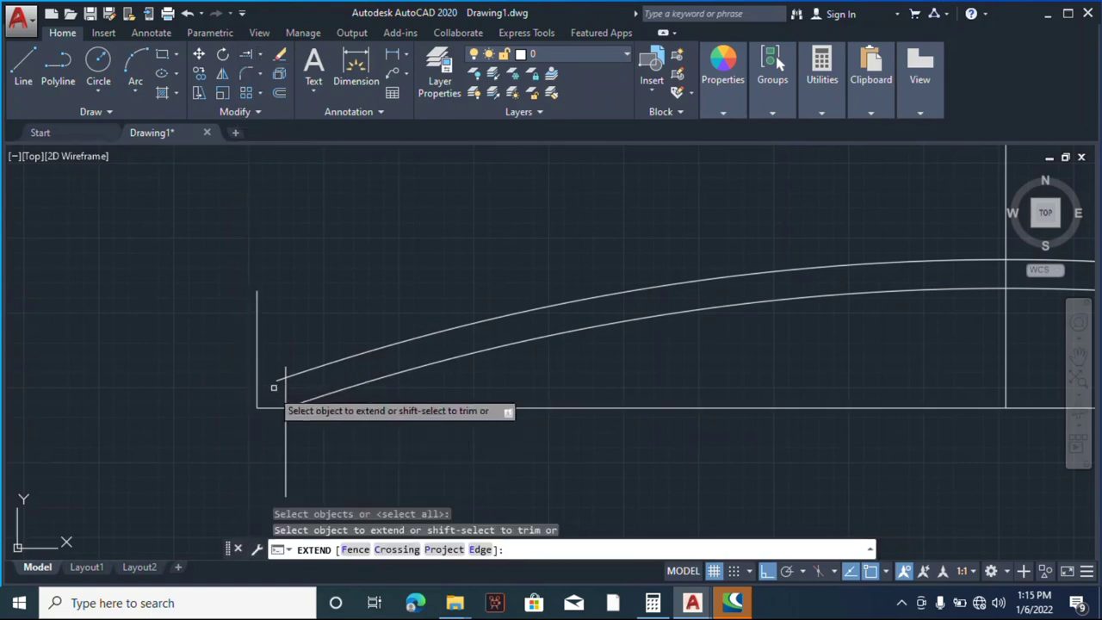
click(281, 374)
click(275, 370)
scroll(198, 384, down, 2)
scroll(574, 422, down, 3)
scroll(197, 382, up, 6)
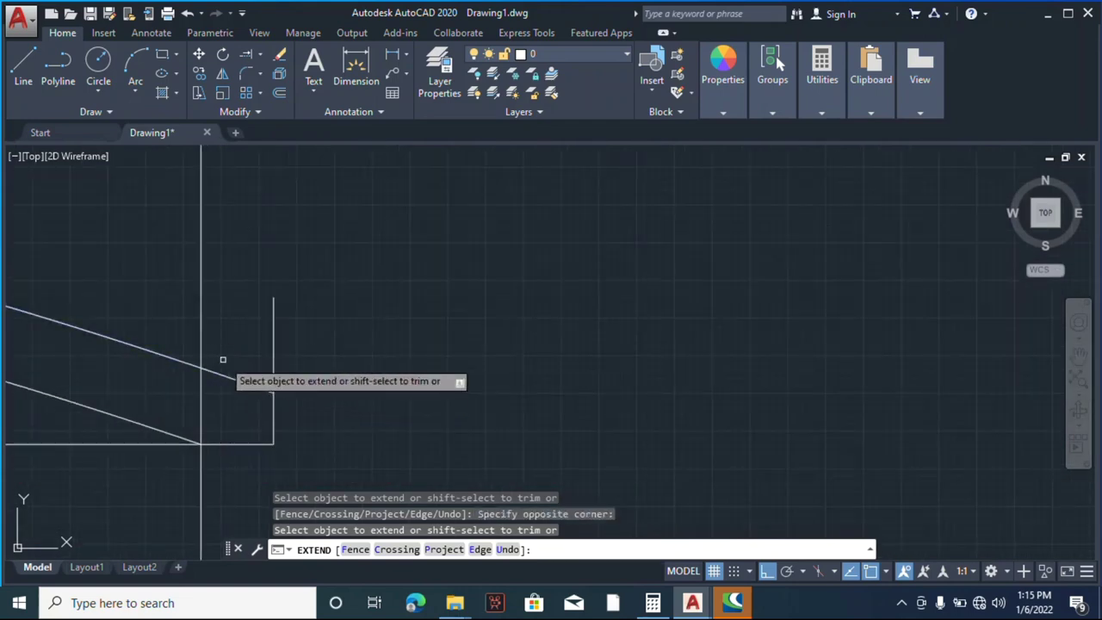
scroll(587, 430, down, 3)
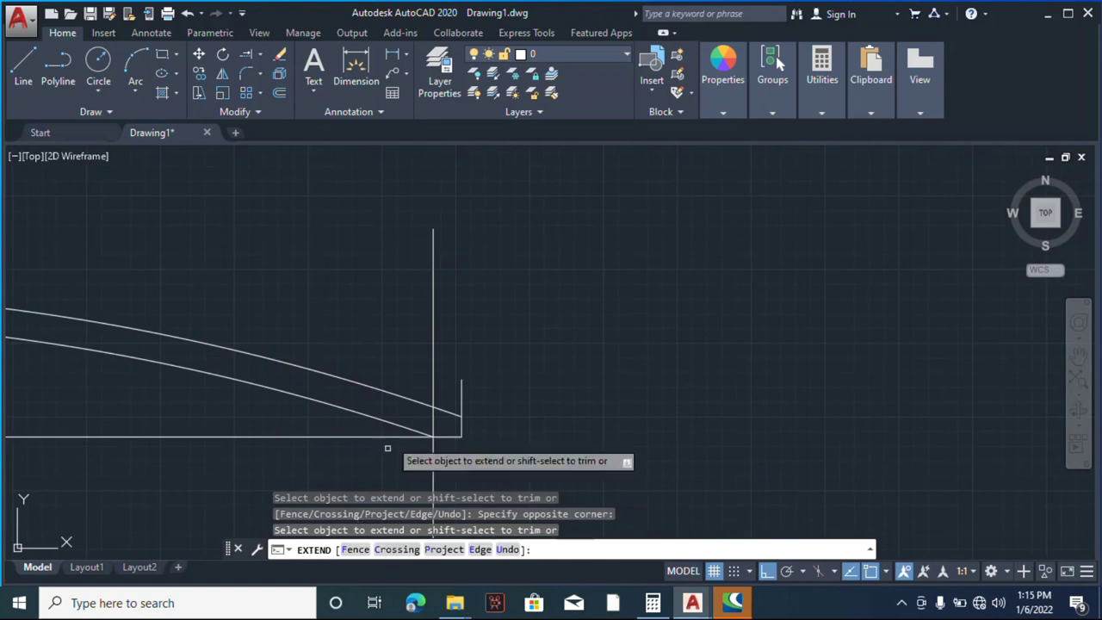
scroll(549, 345, down, 4)
scroll(471, 386, up, 3)
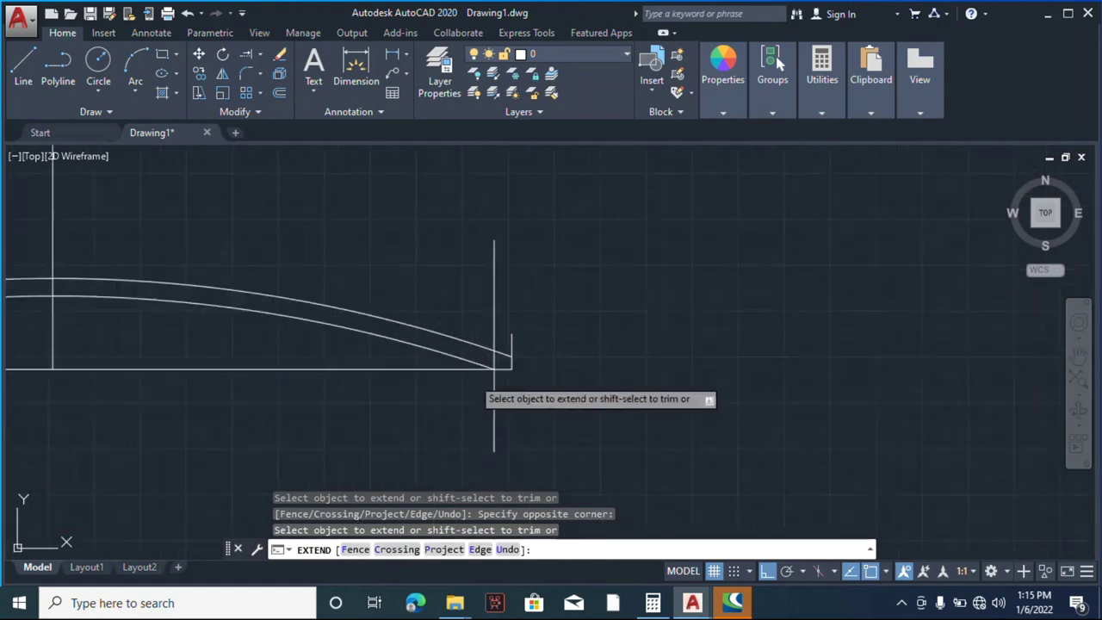
scroll(489, 376, up, 4)
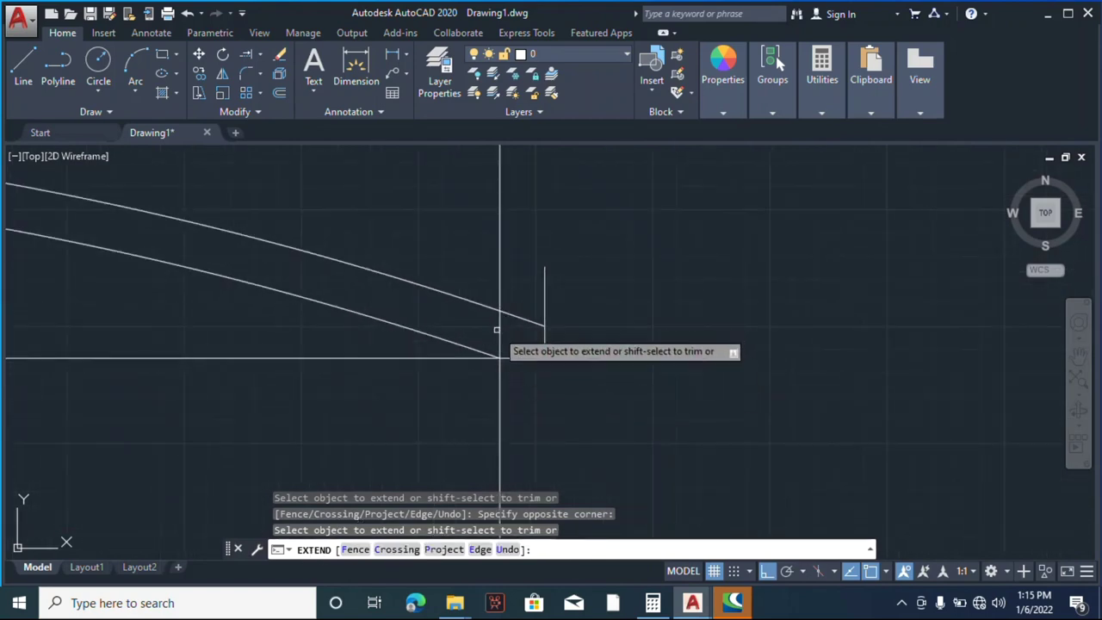
scroll(643, 364, down, 3)
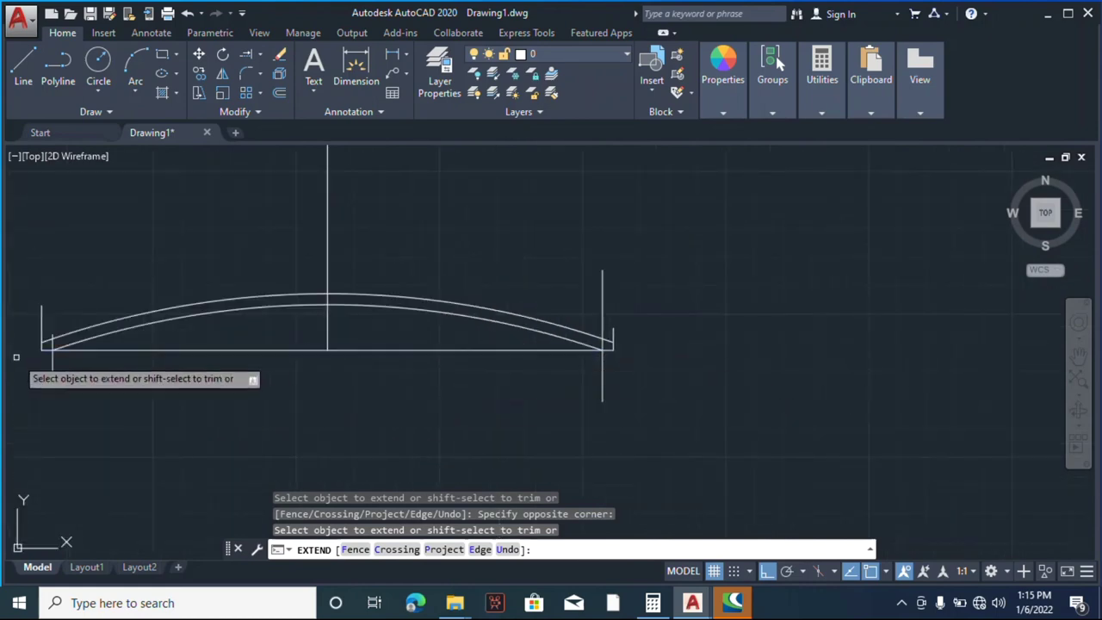
scroll(23, 349, up, 6)
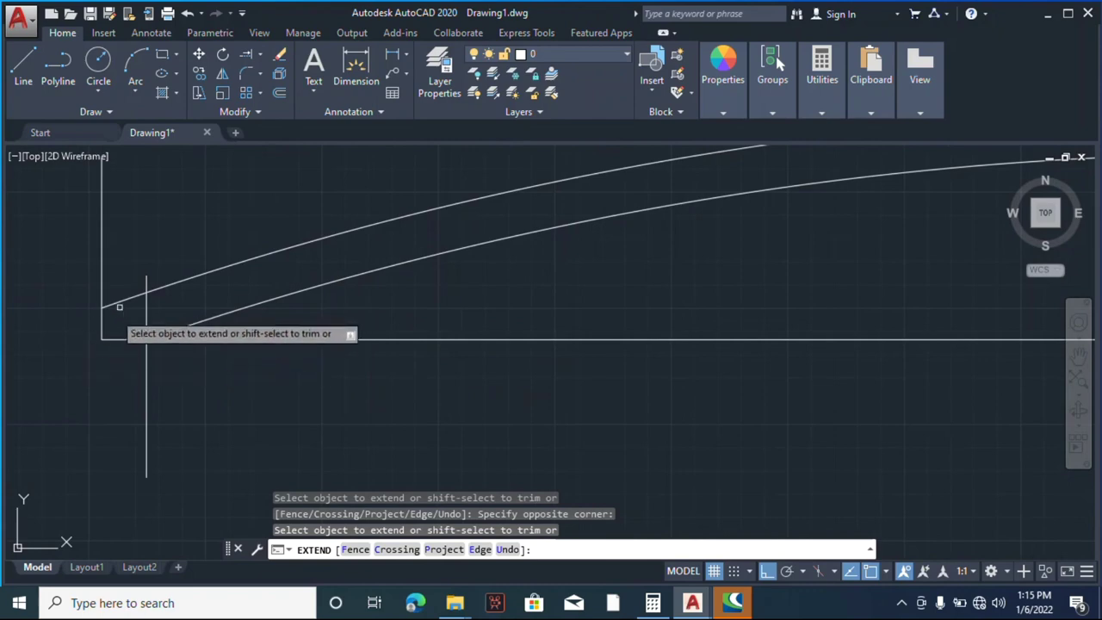
scroll(153, 312, down, 2)
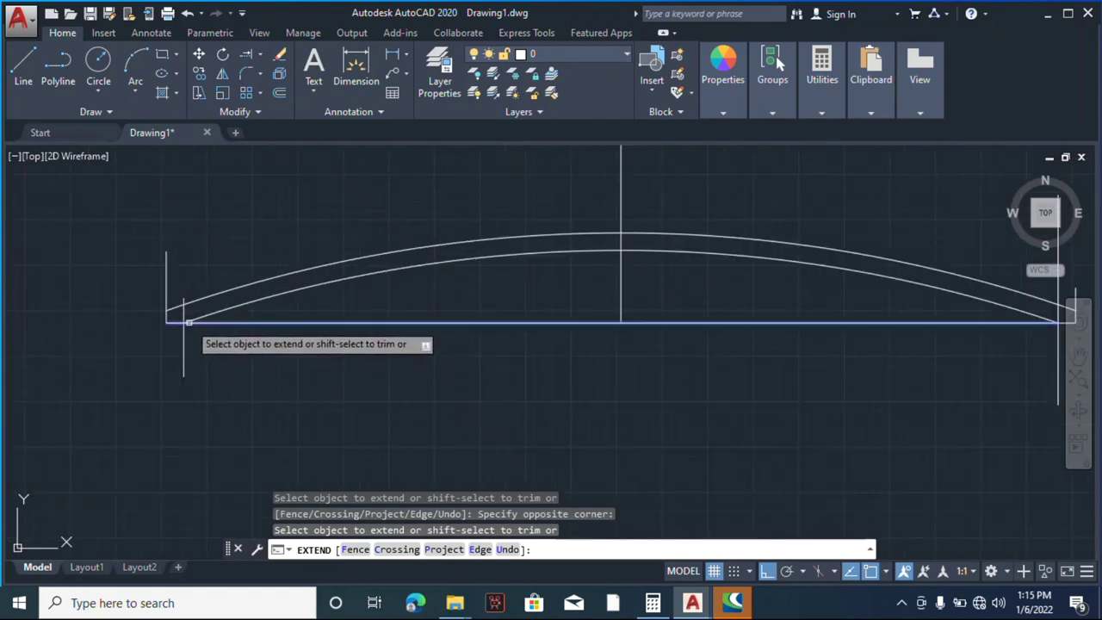
key(Escape)
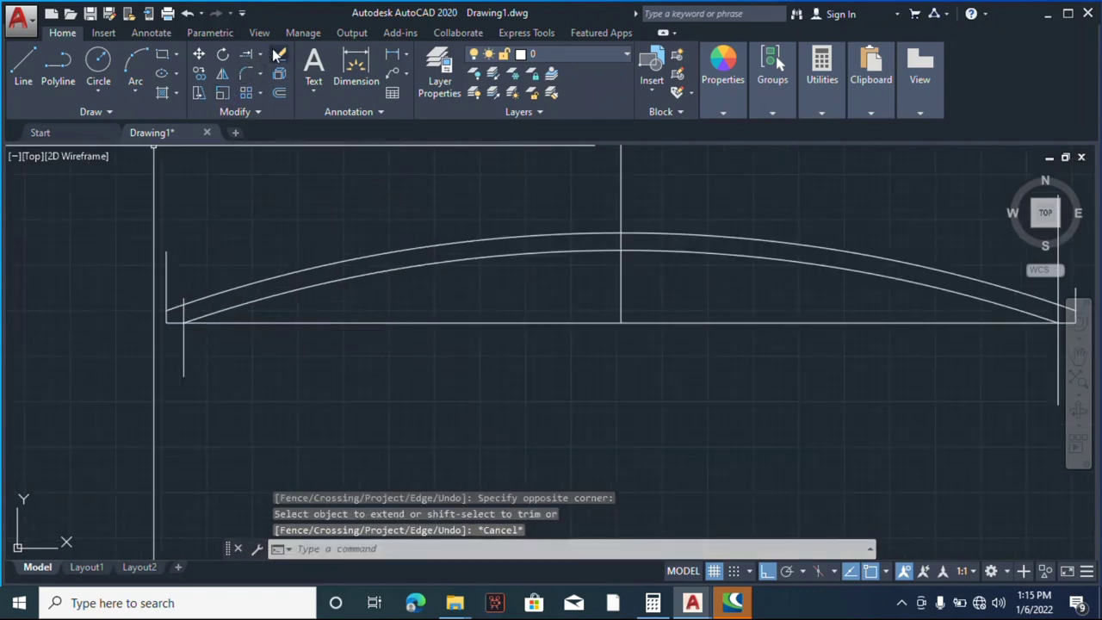
- Trim the two vertical lines at the left end where they project above the outer arc
click(263, 54)
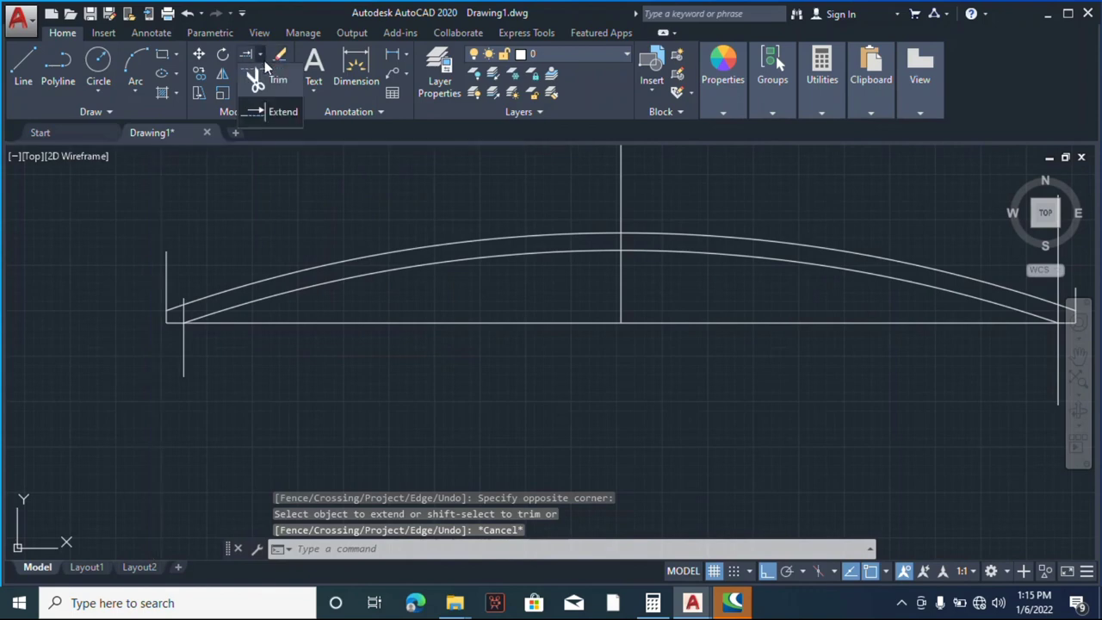
click(265, 80)
key(Return)
click(193, 278)
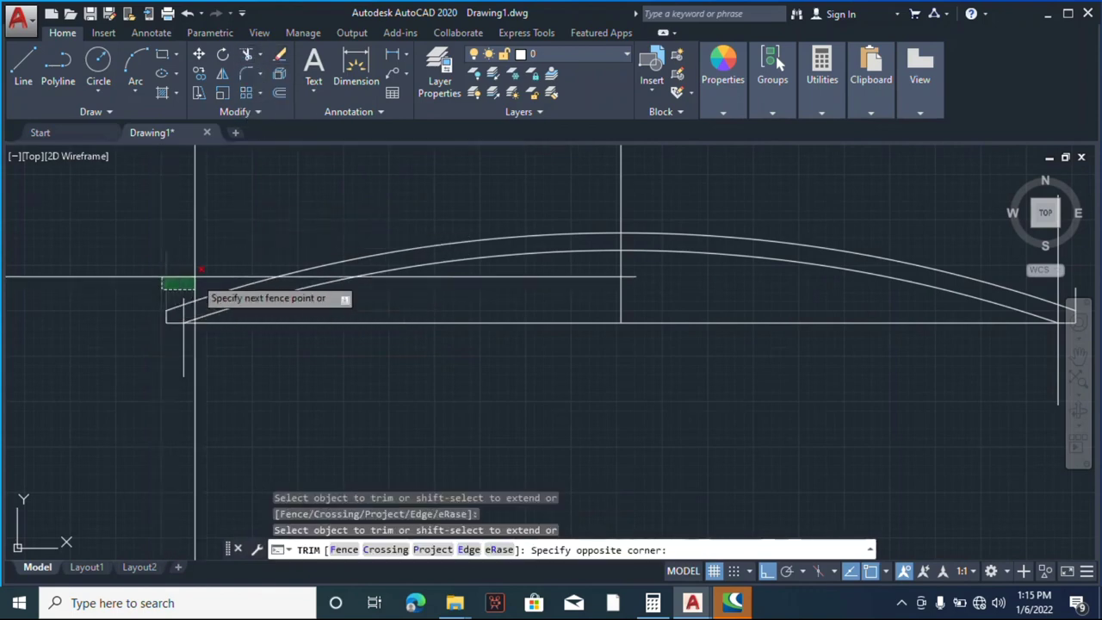
click(172, 289)
scroll(184, 294, up, 2)
click(222, 370)
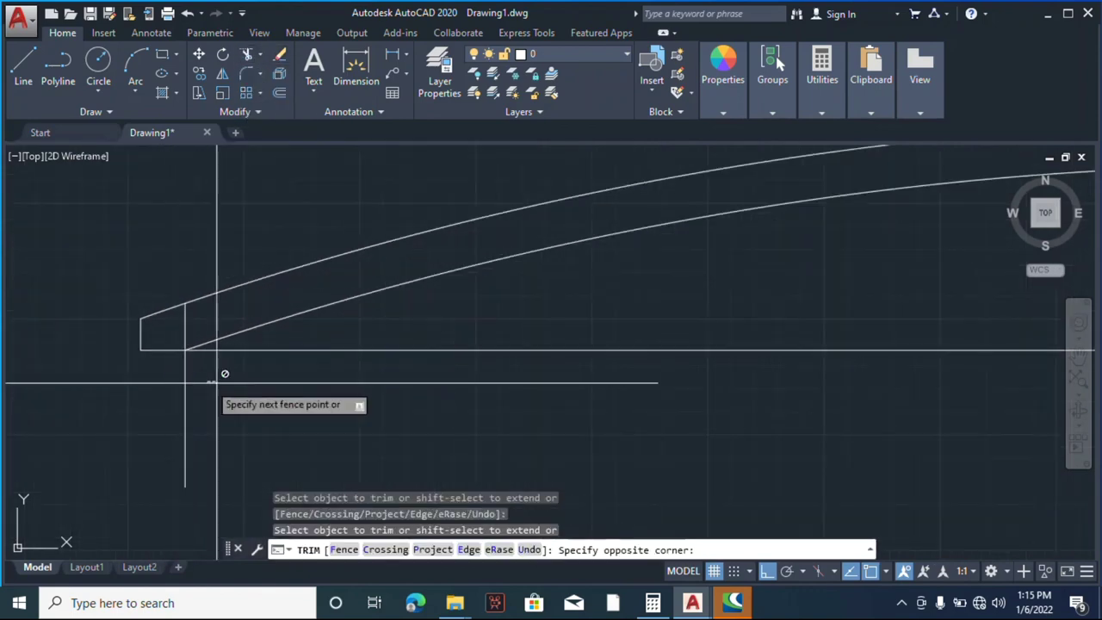
click(263, 376)
- Trim the two vertical lines at the right end where they project above the outer arc
scroll(252, 329, down, 2)
scroll(445, 335, down, 1)
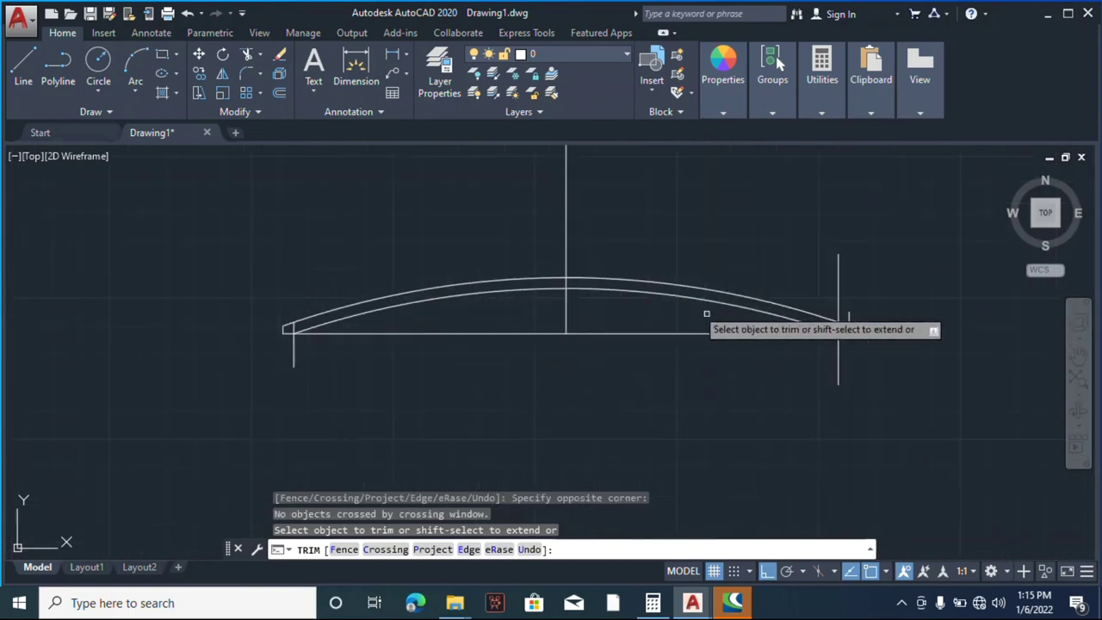
scroll(840, 315, up, 2)
click(851, 218)
click(810, 244)
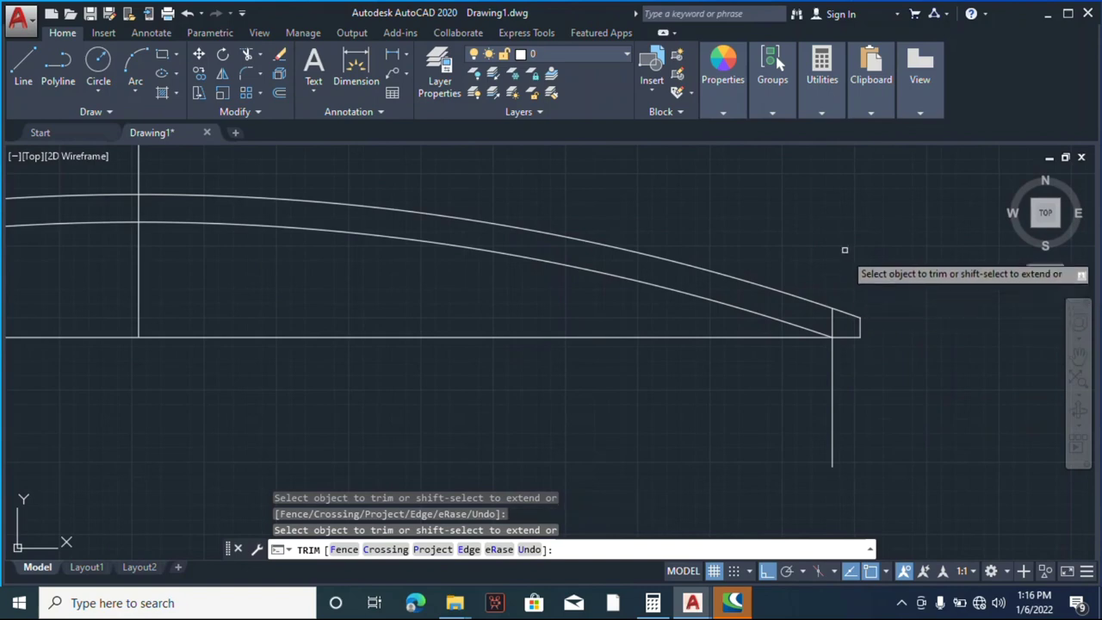
scroll(840, 259, down, 2)
scroll(613, 367, down, 2)
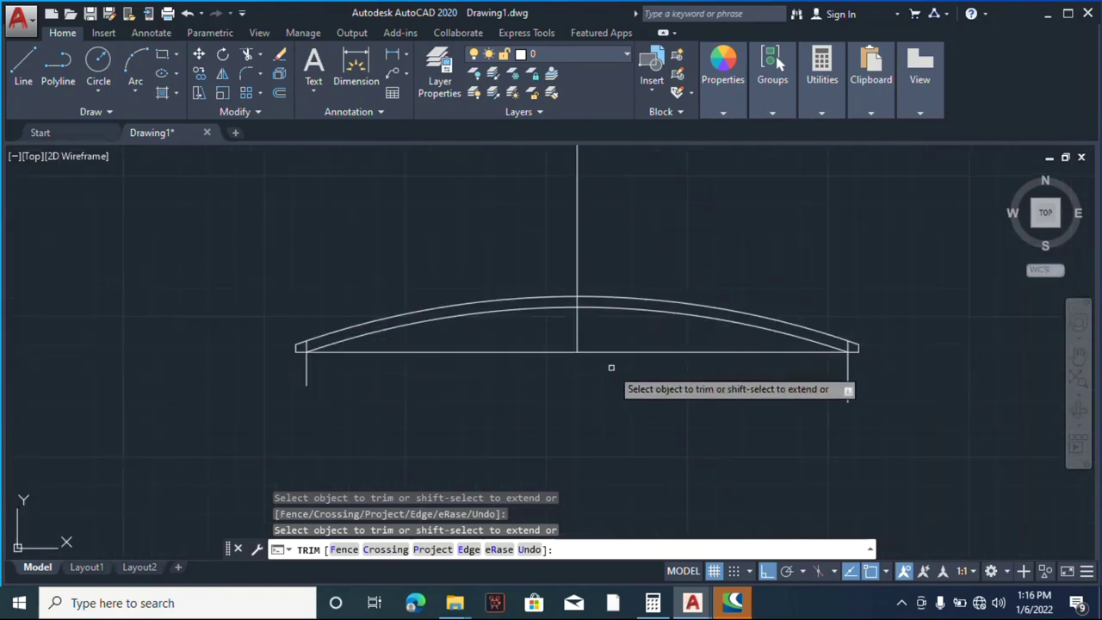
key(Escape)
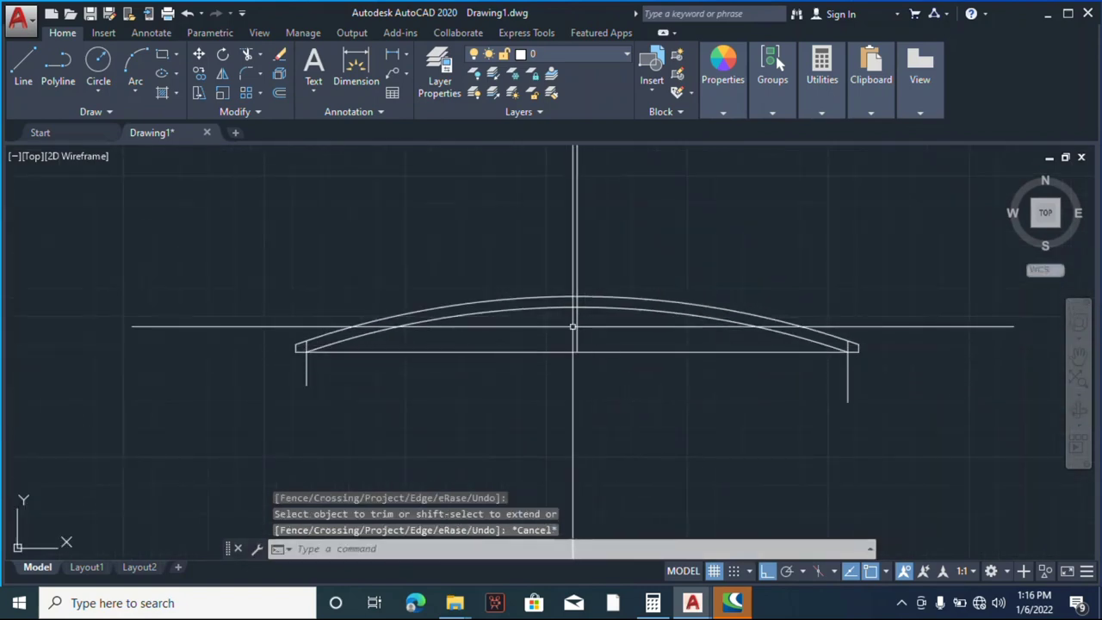
- Stretch the lower end of the central vertical line downward, well below the base line
click(573, 330)
click(615, 345)
click(610, 319)
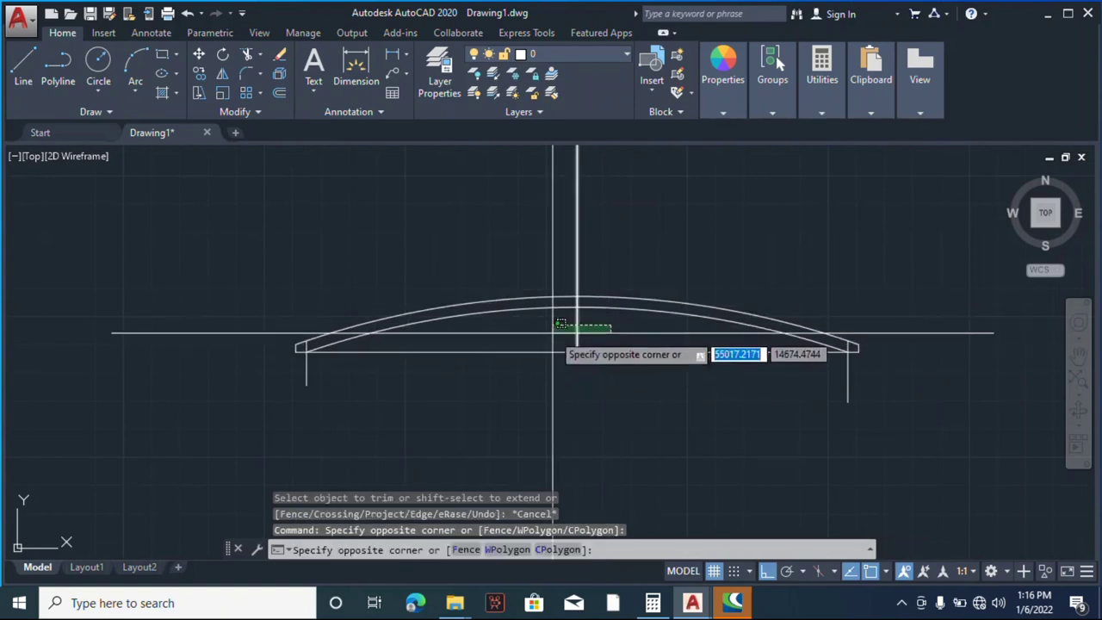
click(556, 332)
click(579, 352)
click(576, 459)
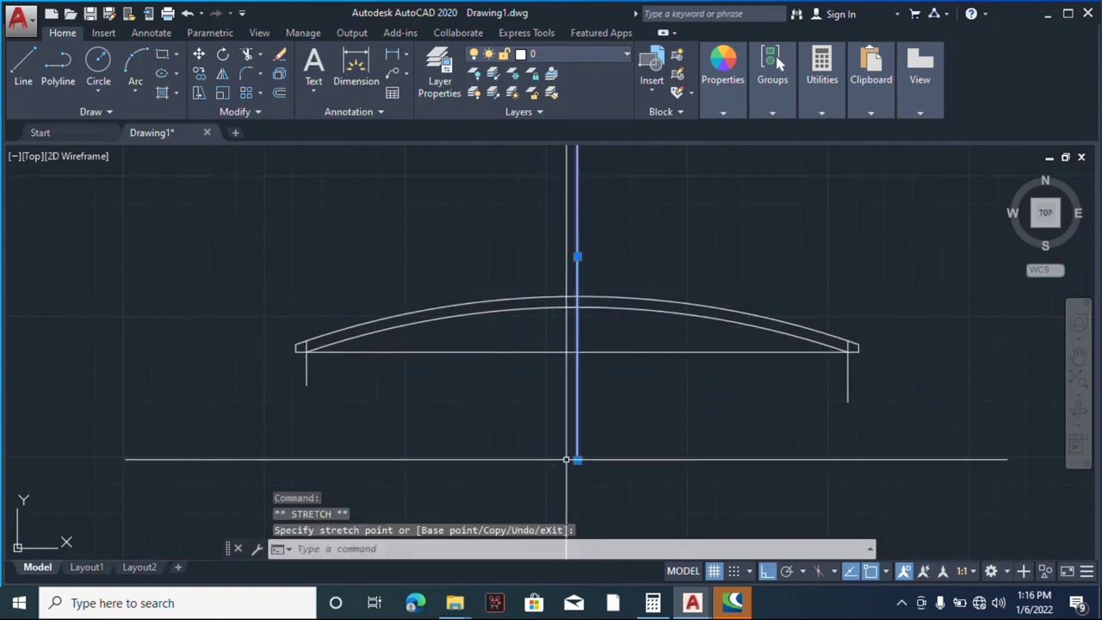
key(Escape)
- Offset the central vertical line 1000 to the left, and offset its copy another 1000 to the left
click(278, 93)
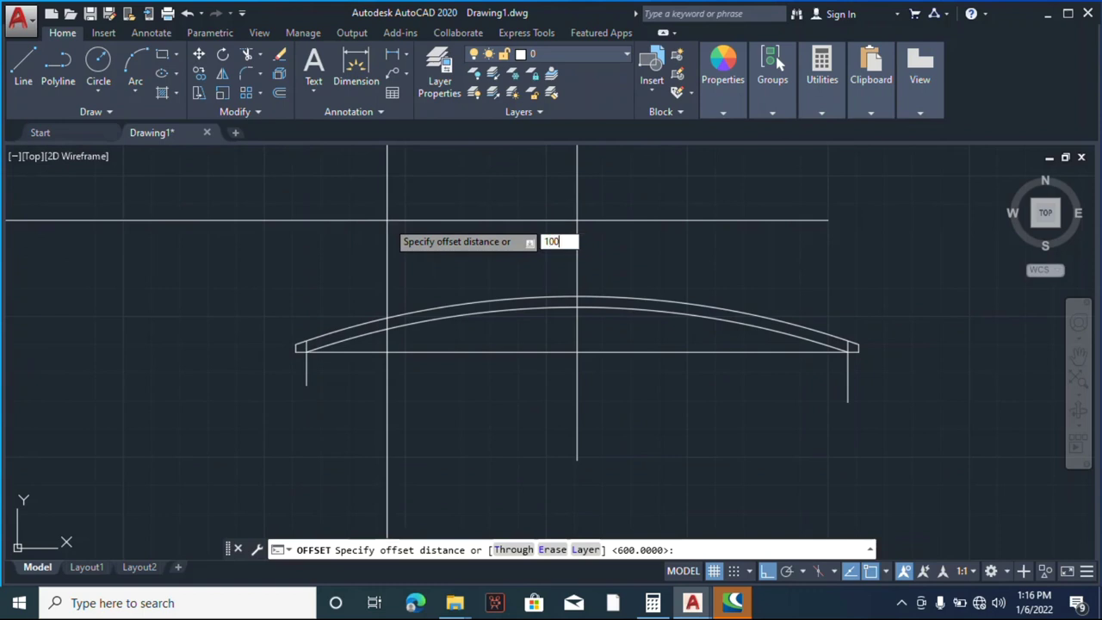
text(1000)
key(Return)
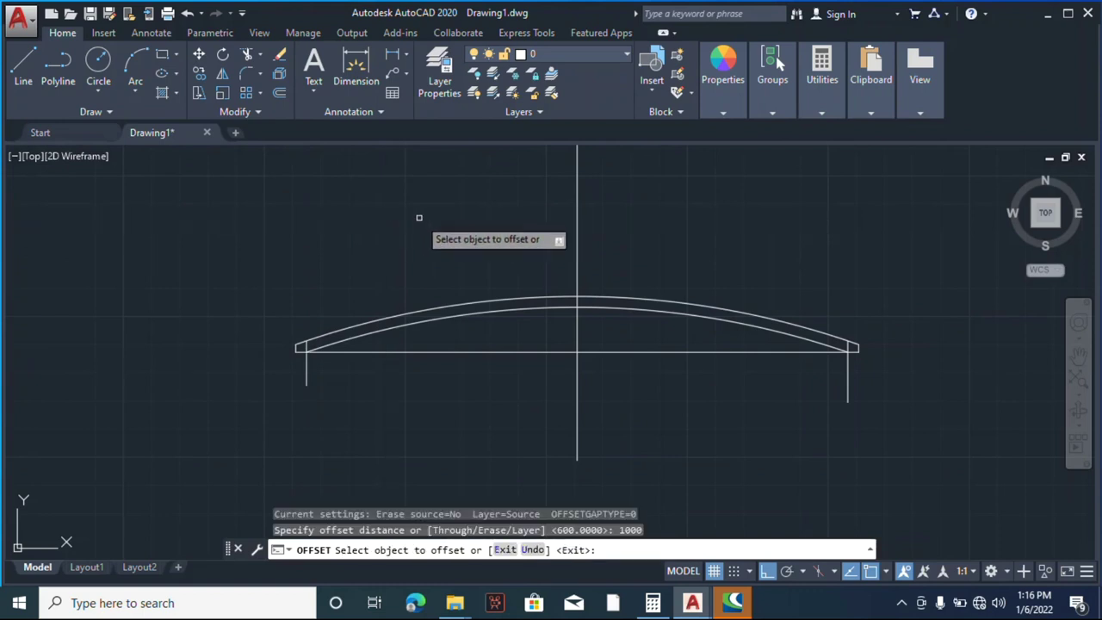
click(578, 275)
click(546, 267)
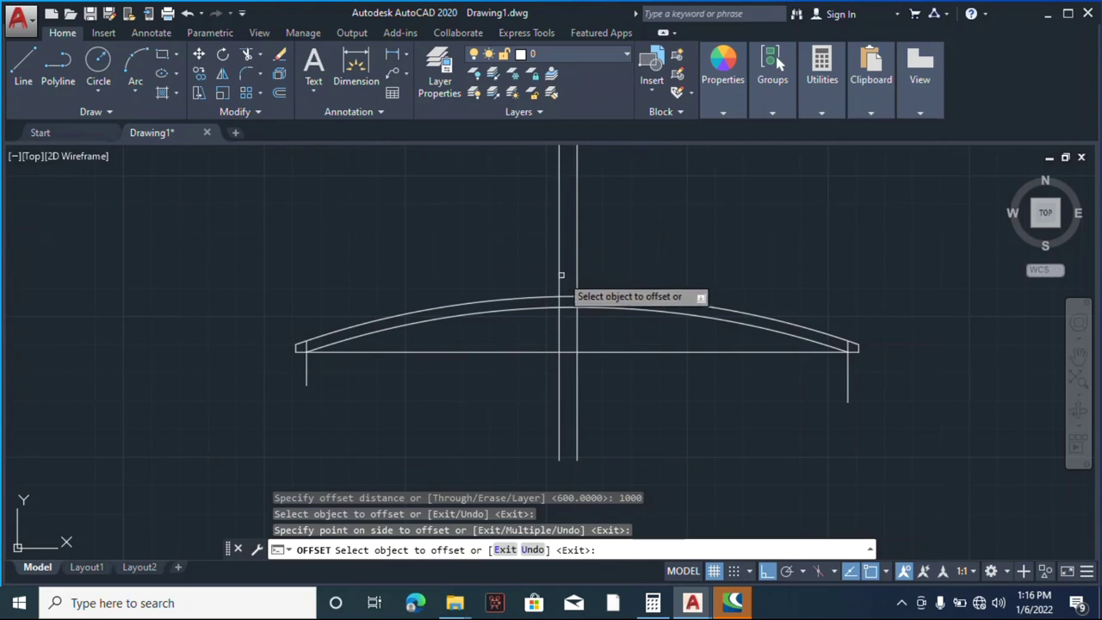
click(560, 275)
click(510, 281)
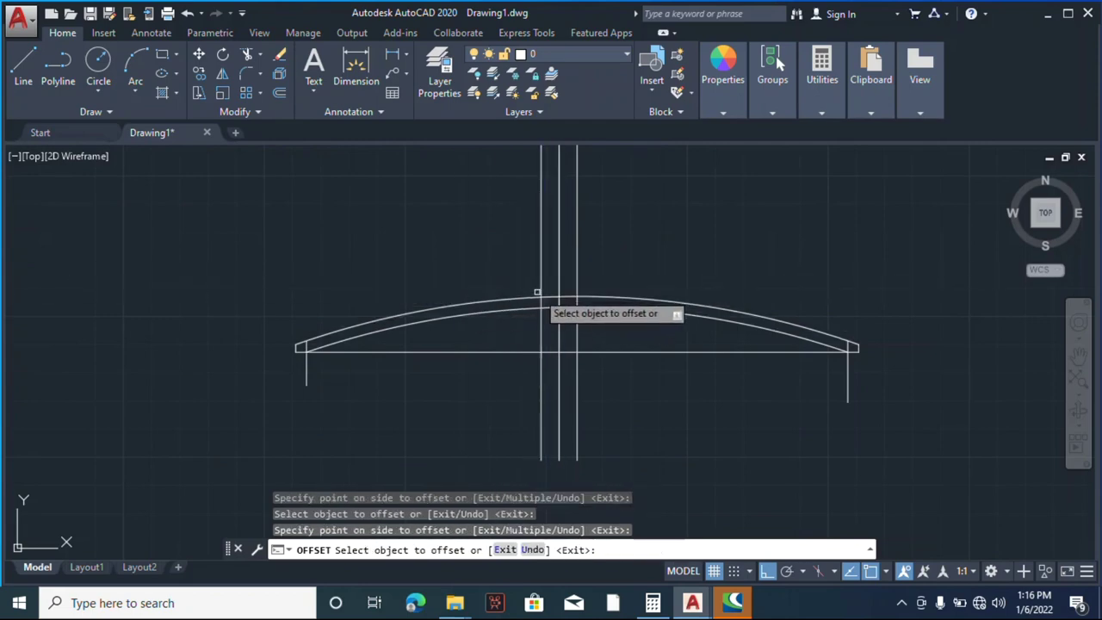
key(ctrl+z)
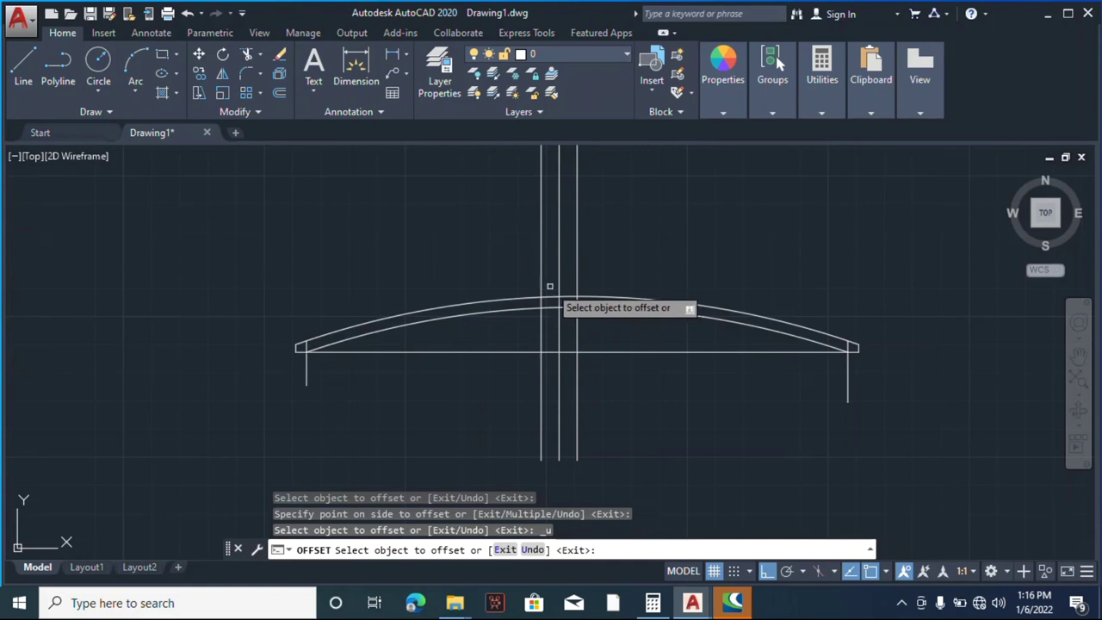
click(561, 281)
click(528, 302)
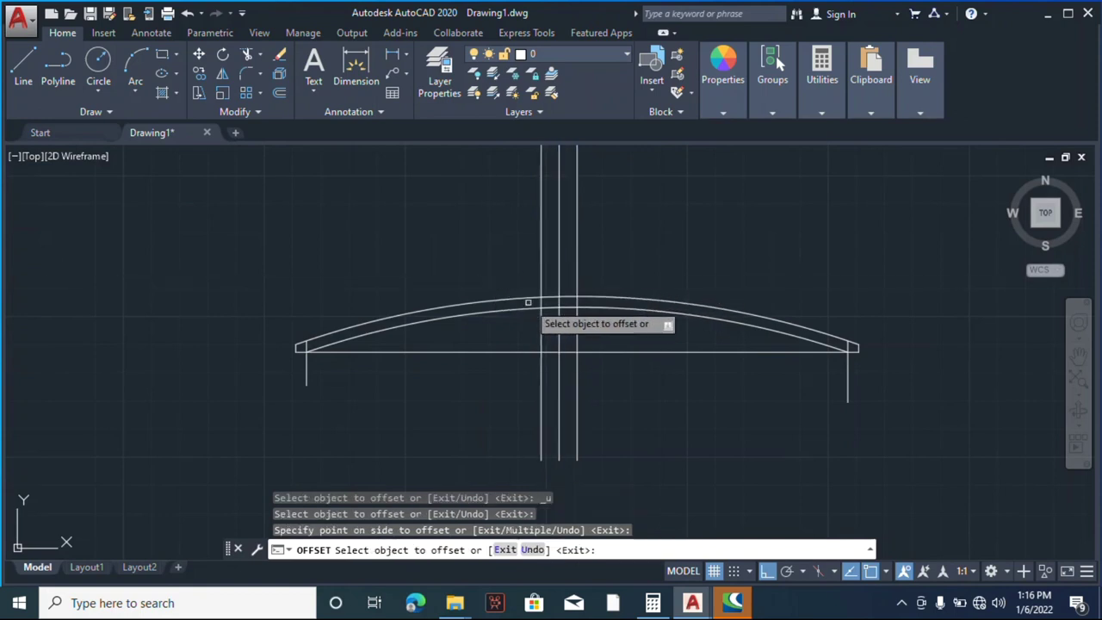
- Offset each newest vertical line a further 1000 to the left, adding twelve more lines to fill the left half of the span
click(538, 289)
click(507, 279)
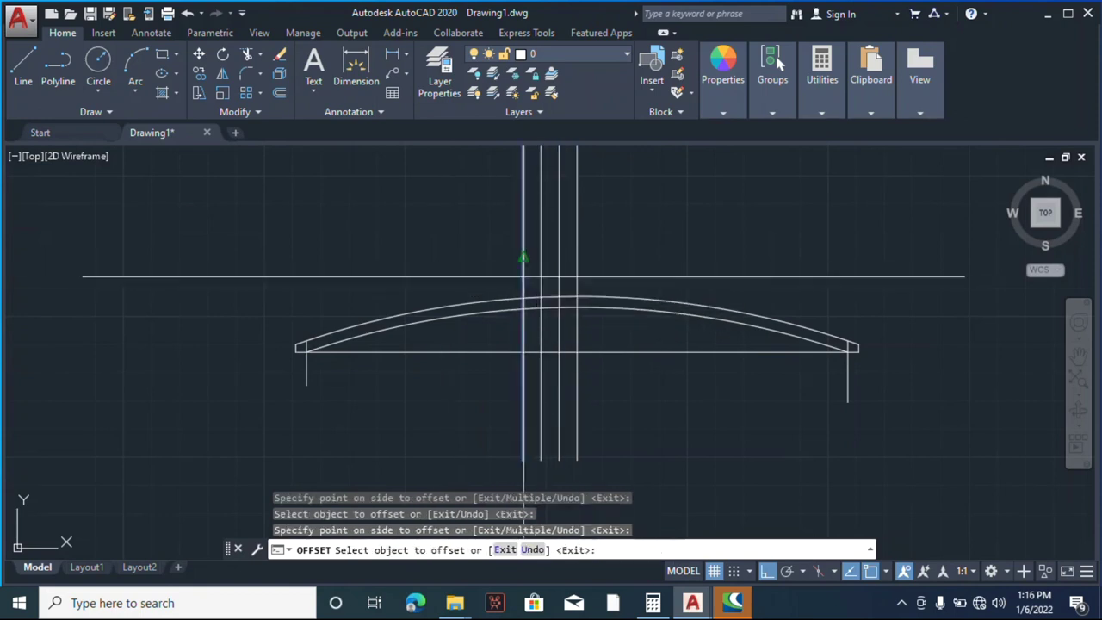
click(522, 277)
click(460, 291)
click(502, 288)
click(353, 266)
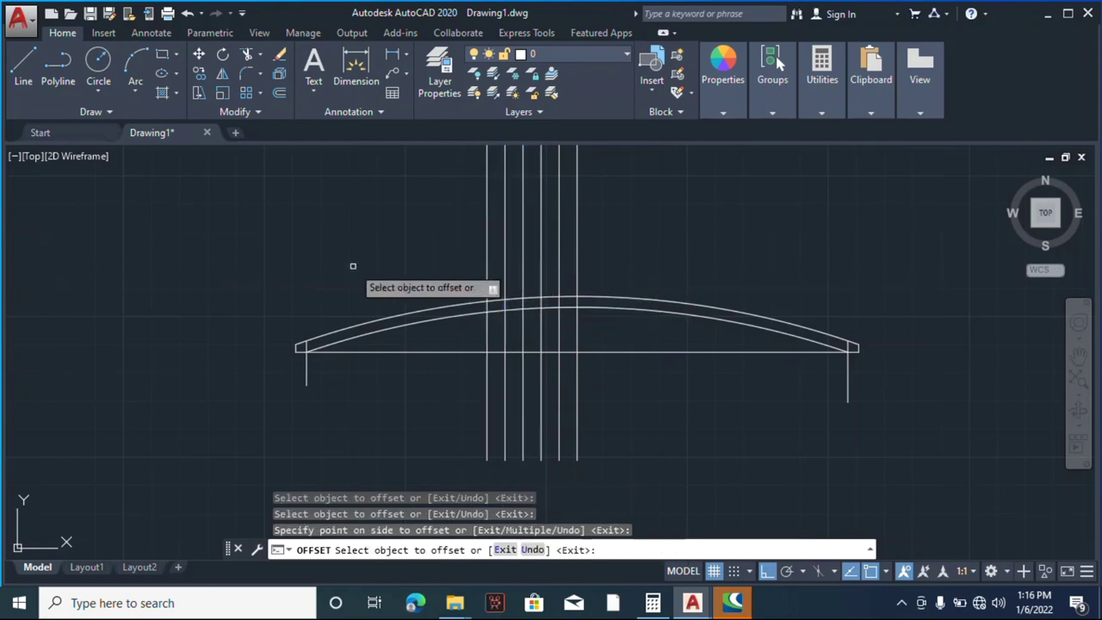
click(488, 287)
click(463, 282)
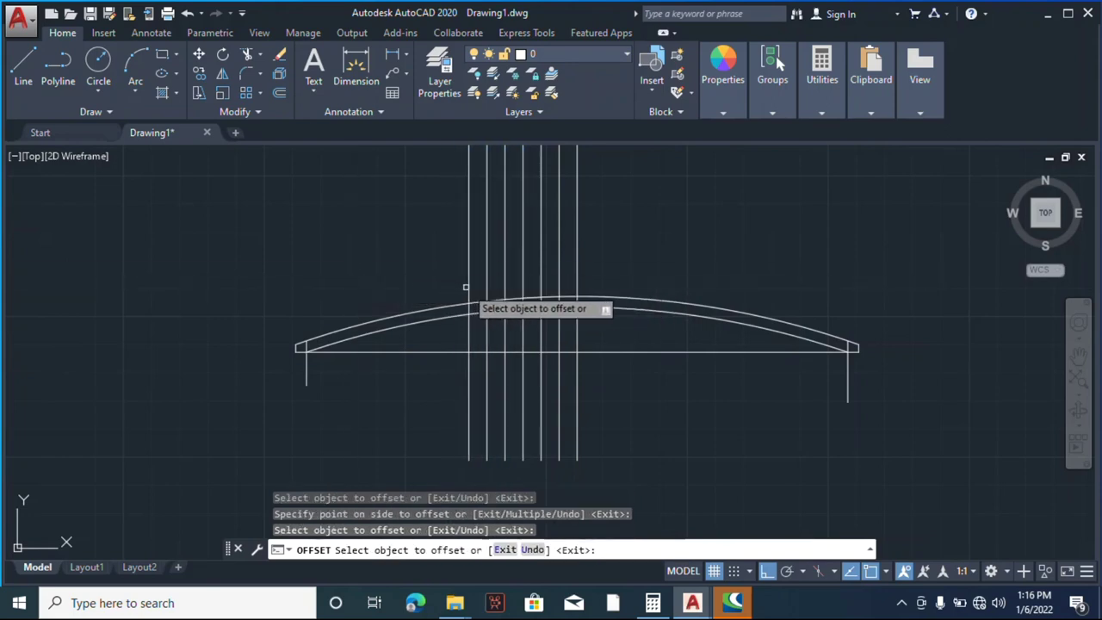
click(468, 289)
click(442, 292)
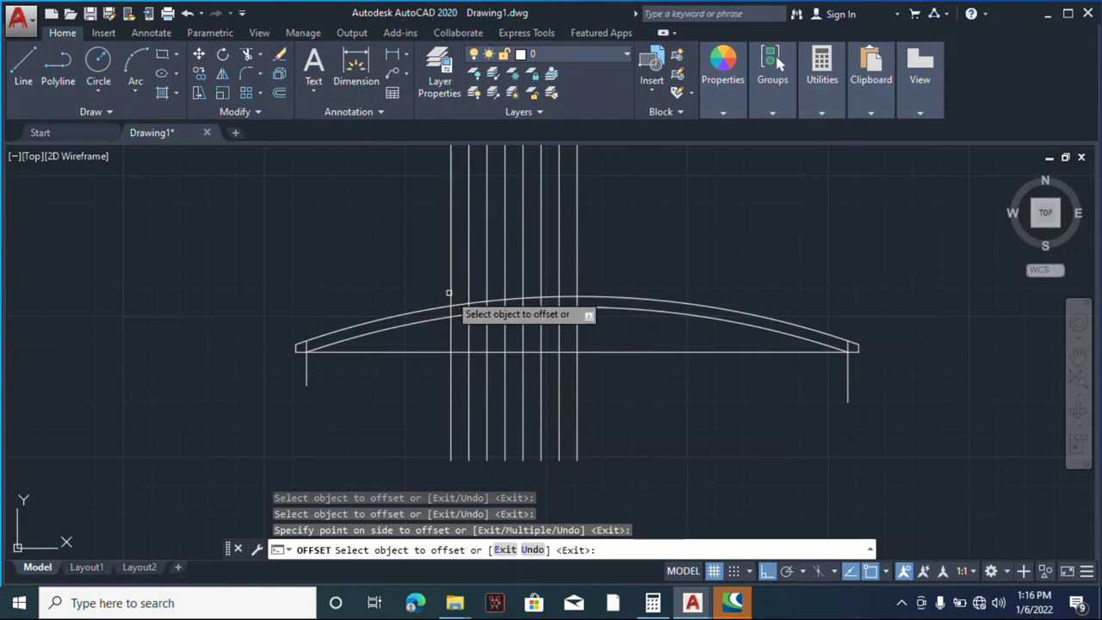
click(448, 293)
click(316, 293)
click(427, 304)
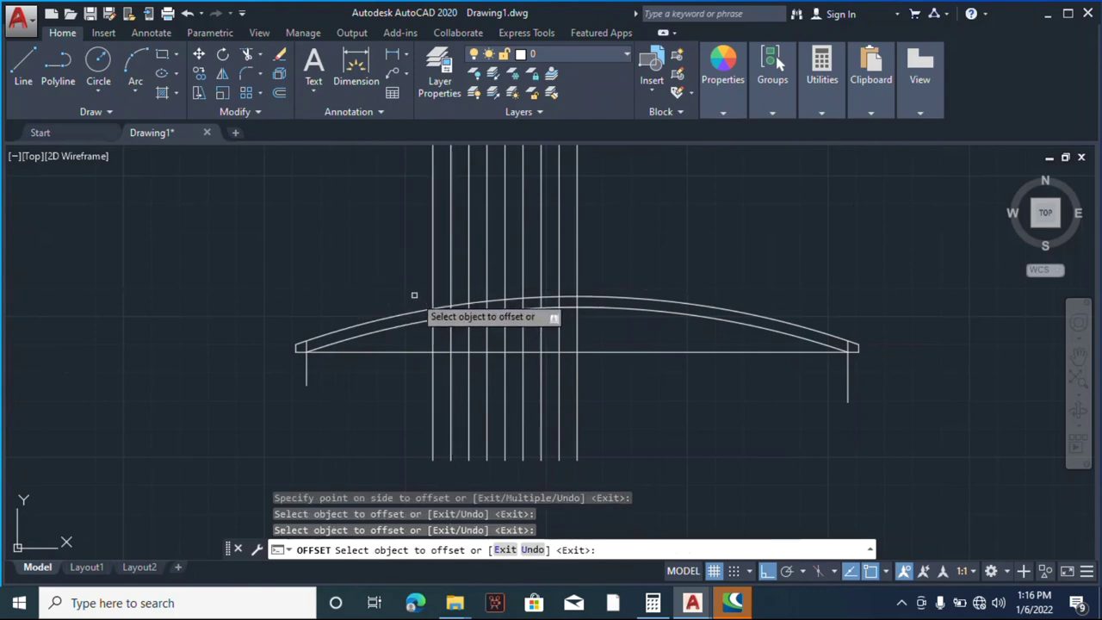
click(433, 302)
click(417, 300)
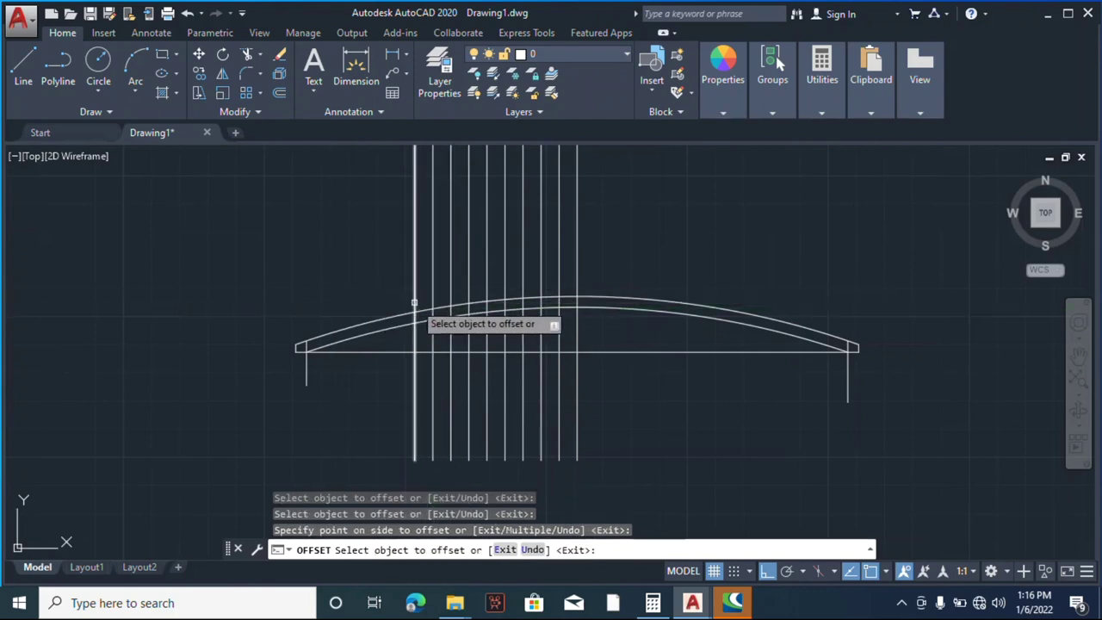
click(415, 300)
click(291, 299)
click(395, 299)
click(310, 299)
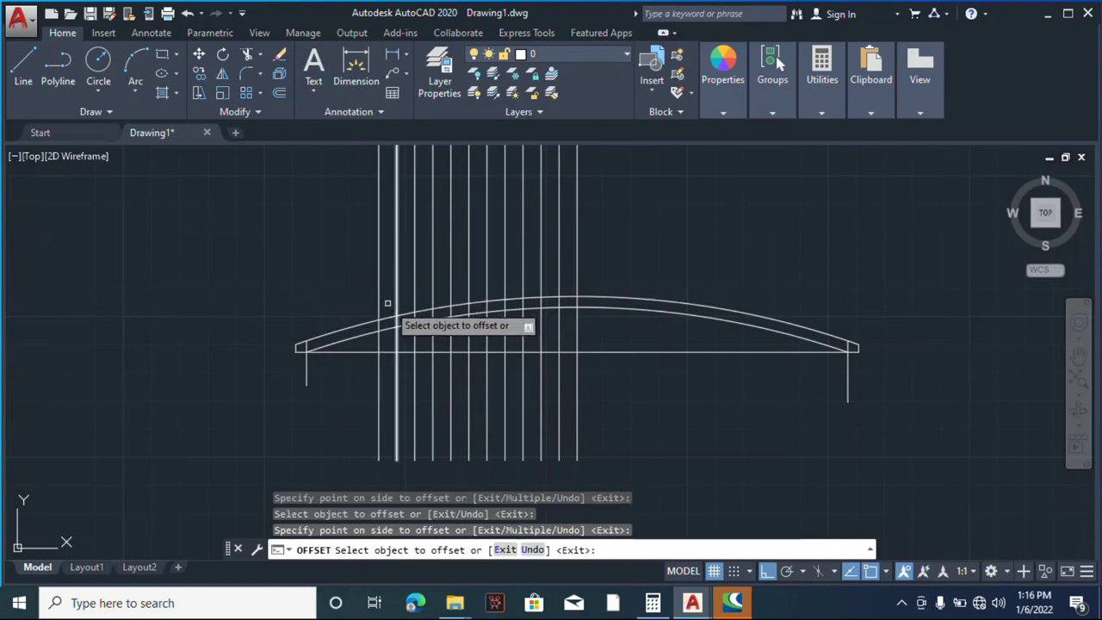
click(380, 304)
click(345, 302)
click(360, 305)
click(298, 321)
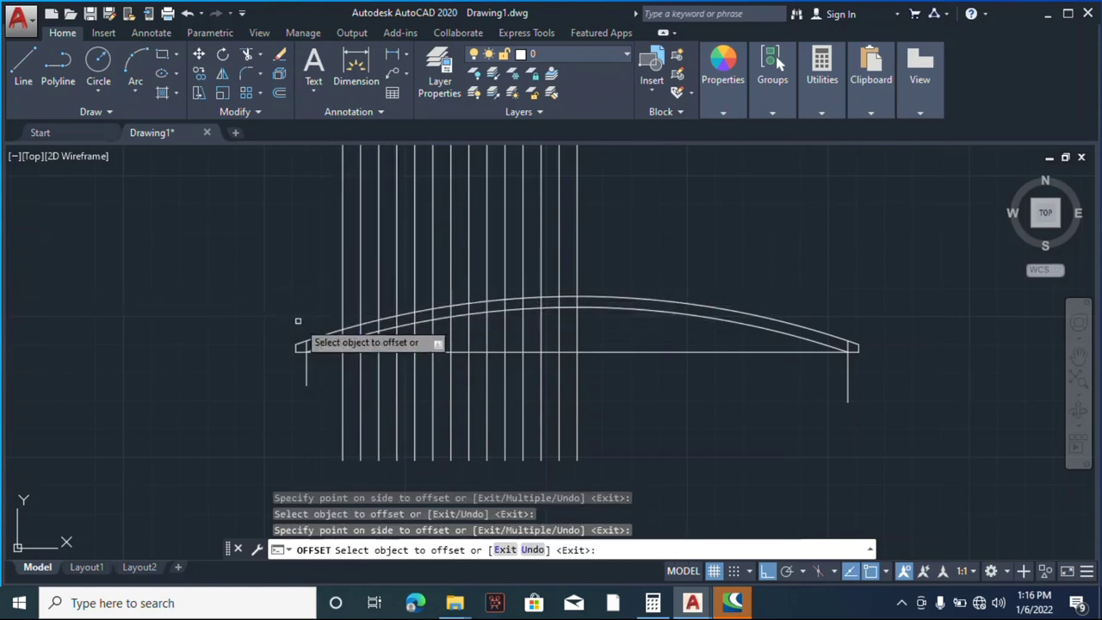
click(343, 317)
click(303, 319)
scroll(327, 313, up, 4)
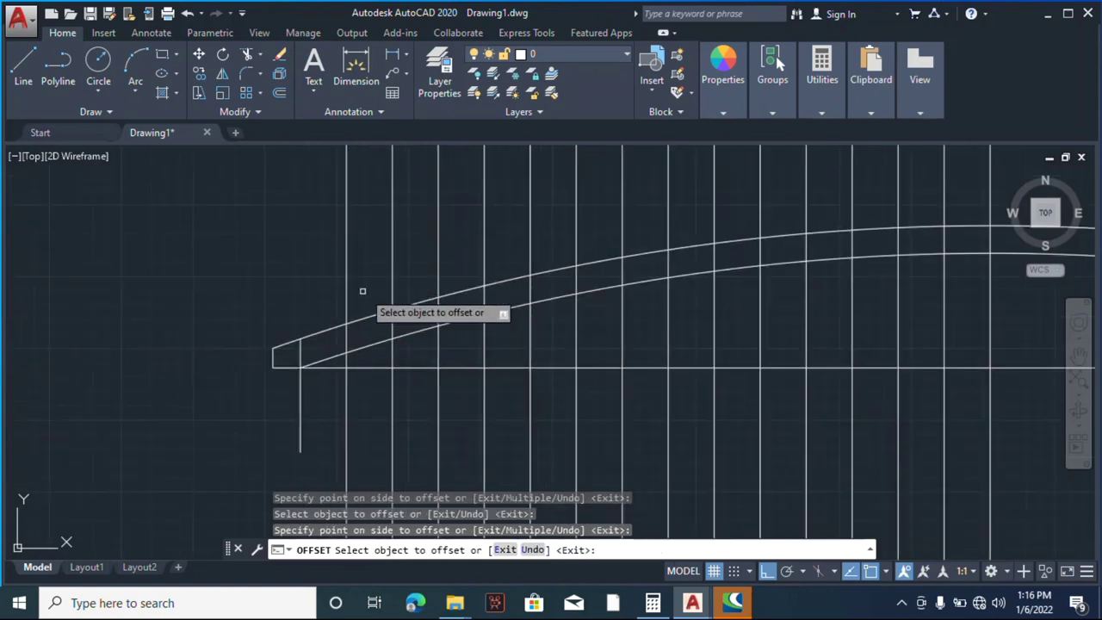
scroll(226, 269, down, 4)
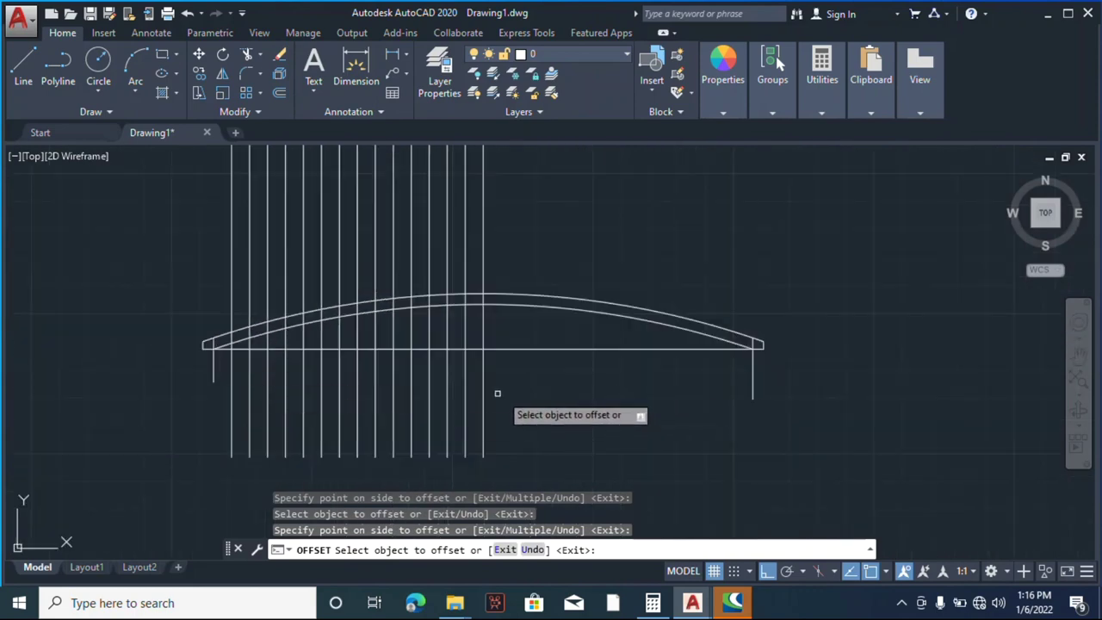
key(Escape)
- Copy the fourteen offset lines 14000 to the right, from the leftmost line's base-line intersection to the centre line's intersection
click(473, 411)
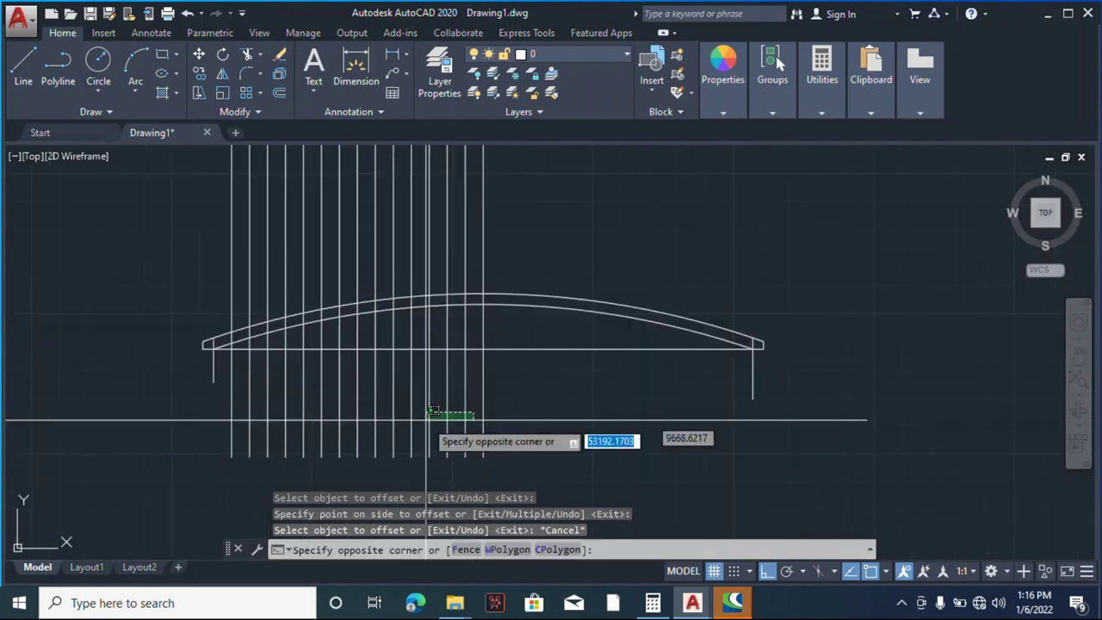
click(227, 408)
right_click(238, 216)
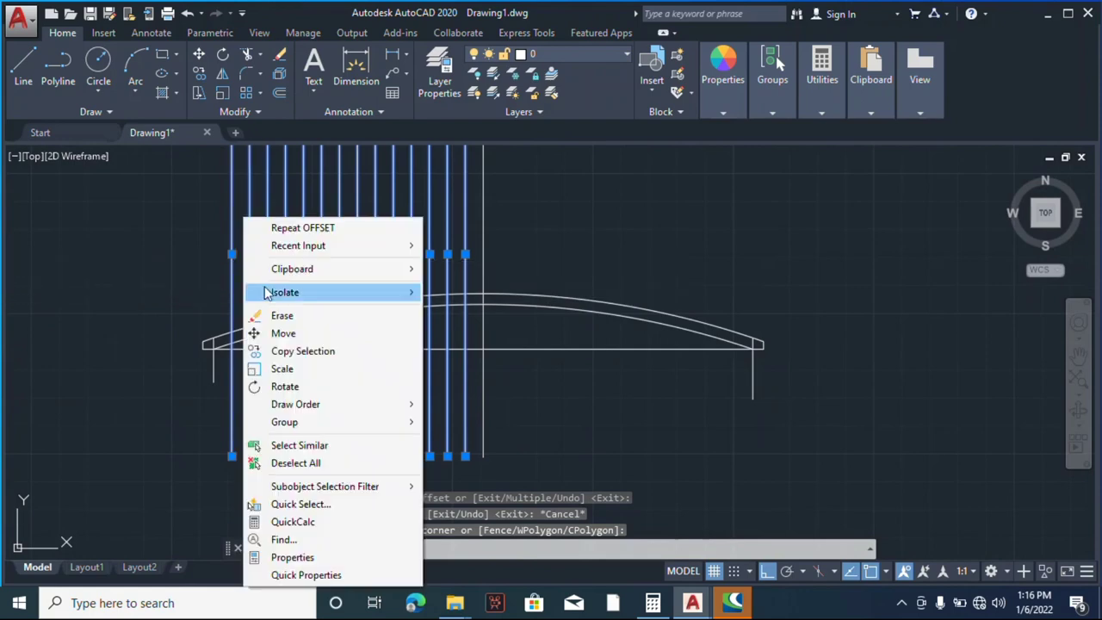
click(287, 352)
click(232, 349)
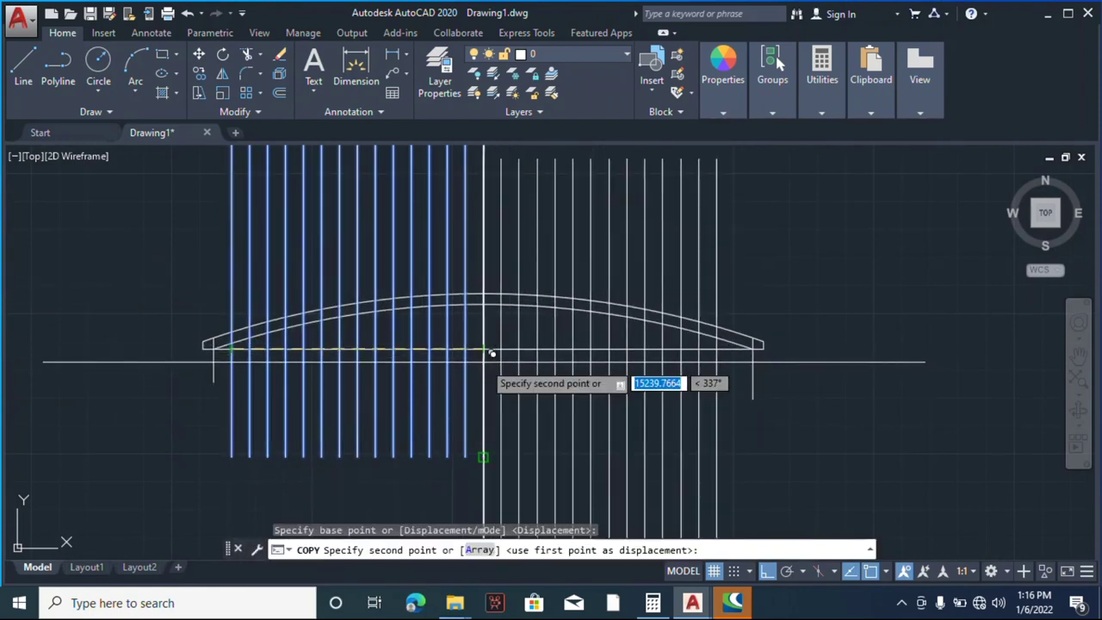
scroll(485, 345, up, 2)
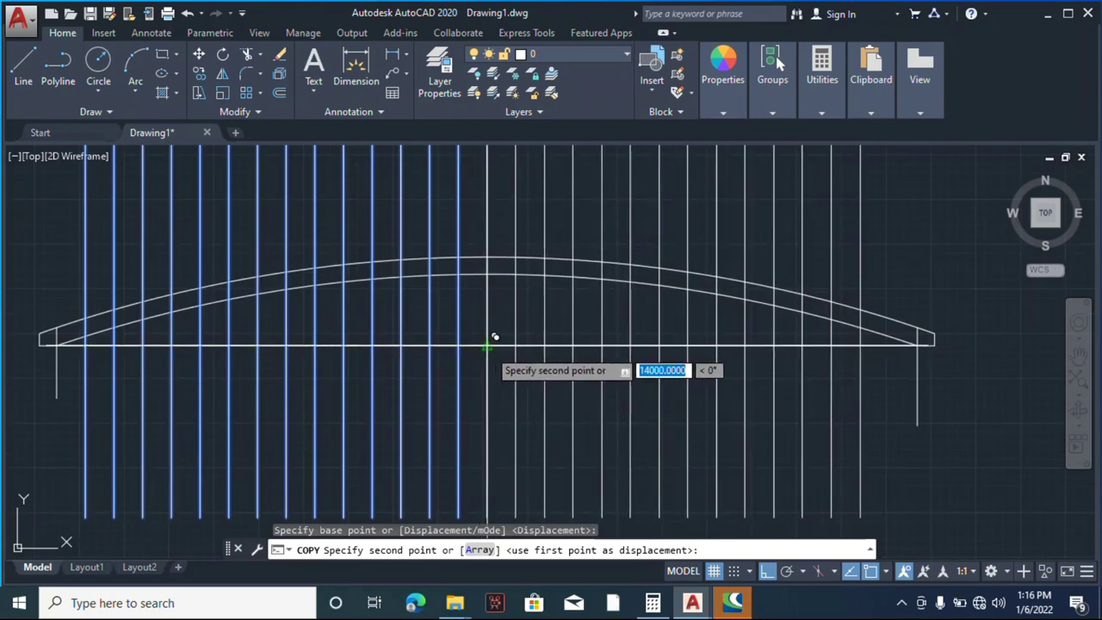
click(495, 336)
key(Escape)
scroll(482, 342, down, 2)
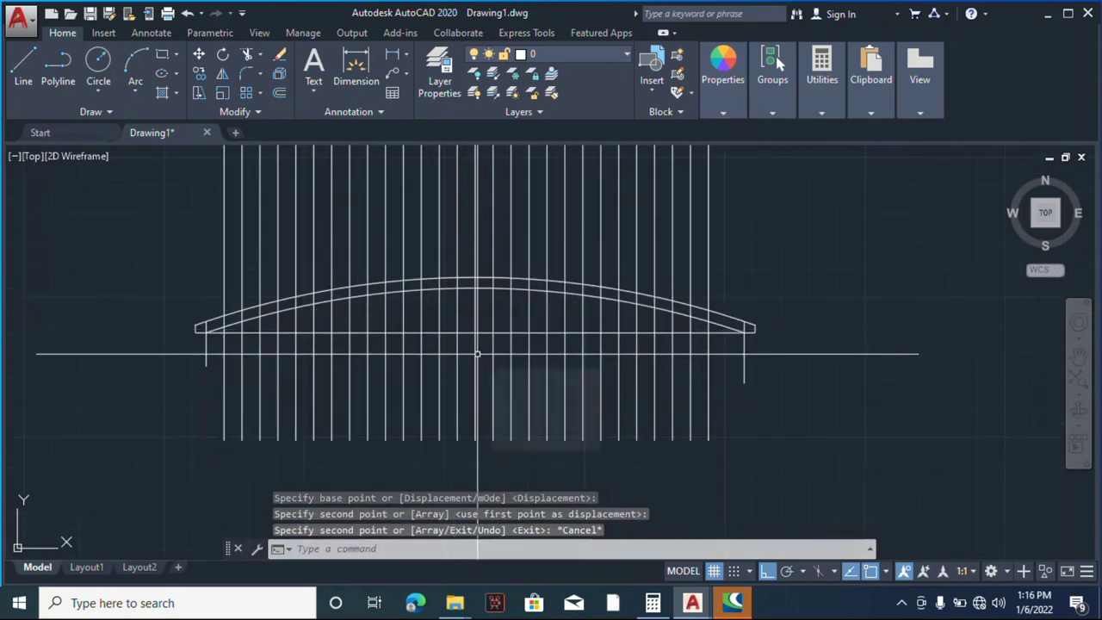
- Erase one of the two overlapping vertical lines at mid-span
click(476, 371)
right_click(548, 344)
click(589, 293)
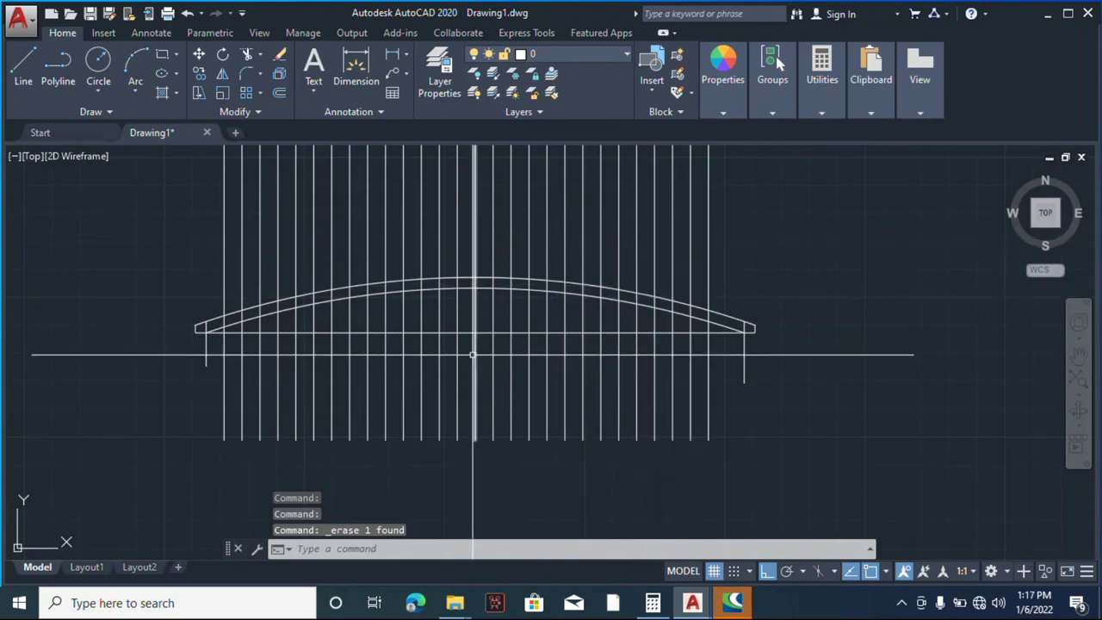
- Try erasing the remaining vertical line at mid-span, and undo that erasure
click(475, 316)
right_click(520, 293)
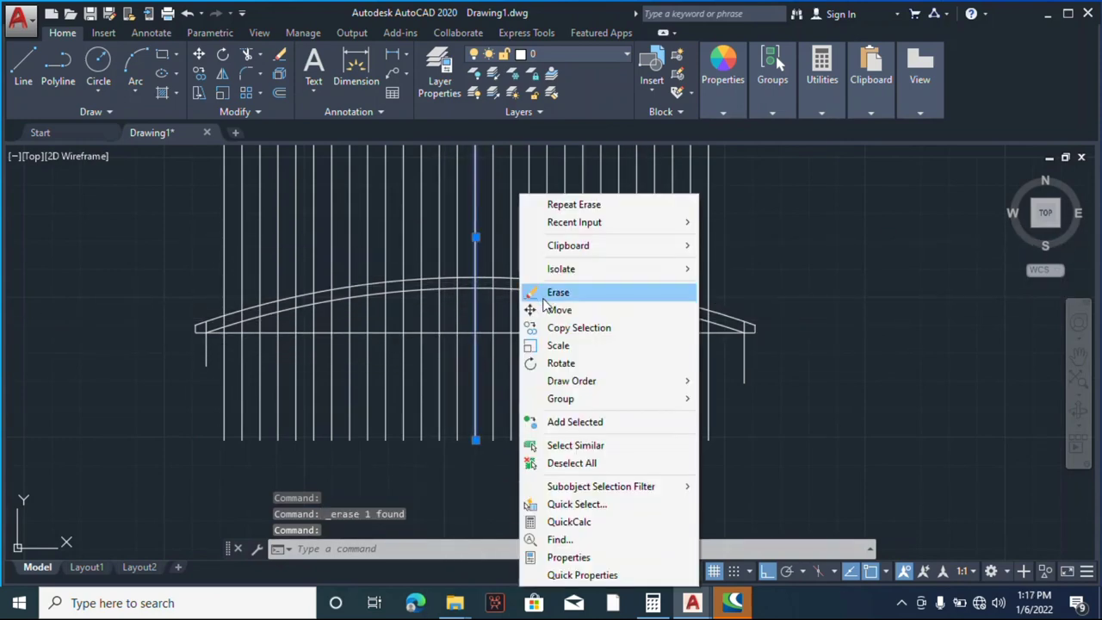
click(544, 297)
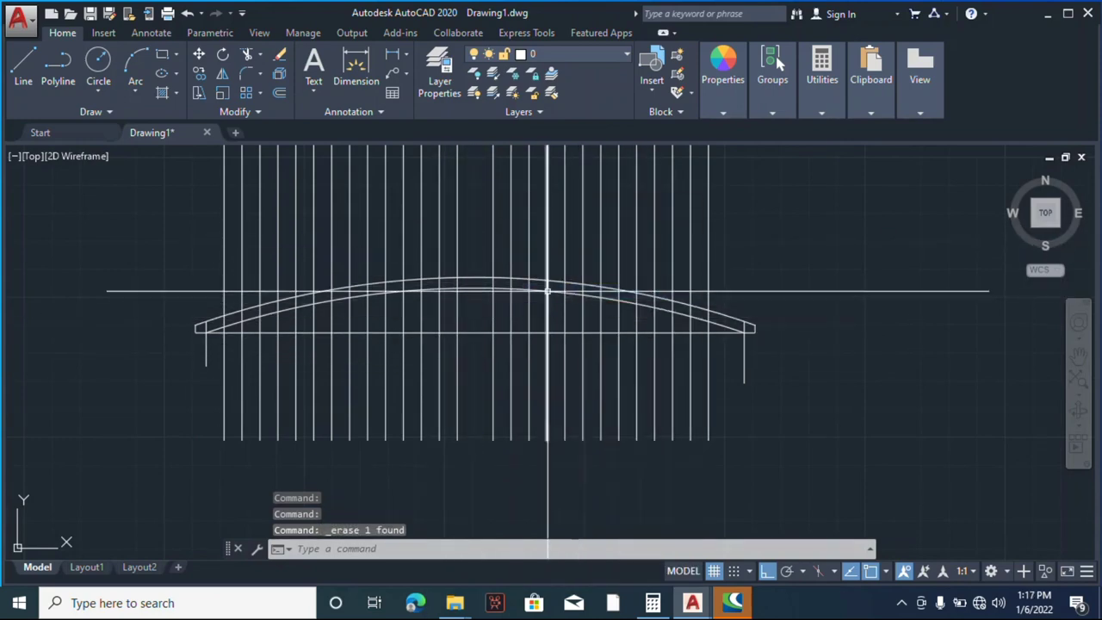
click(187, 13)
- Copy the rightmost full-height vertical line 1000 to the right, using the base-line intersections as reference points
scroll(749, 325, up, 3)
click(680, 258)
right_click(712, 271)
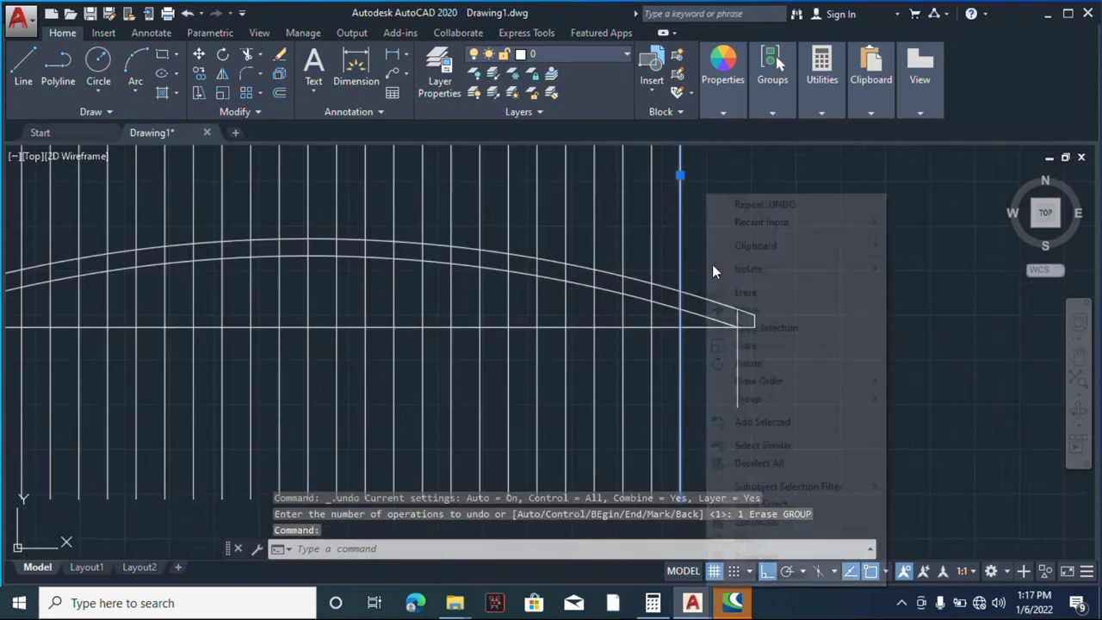
click(775, 327)
click(654, 327)
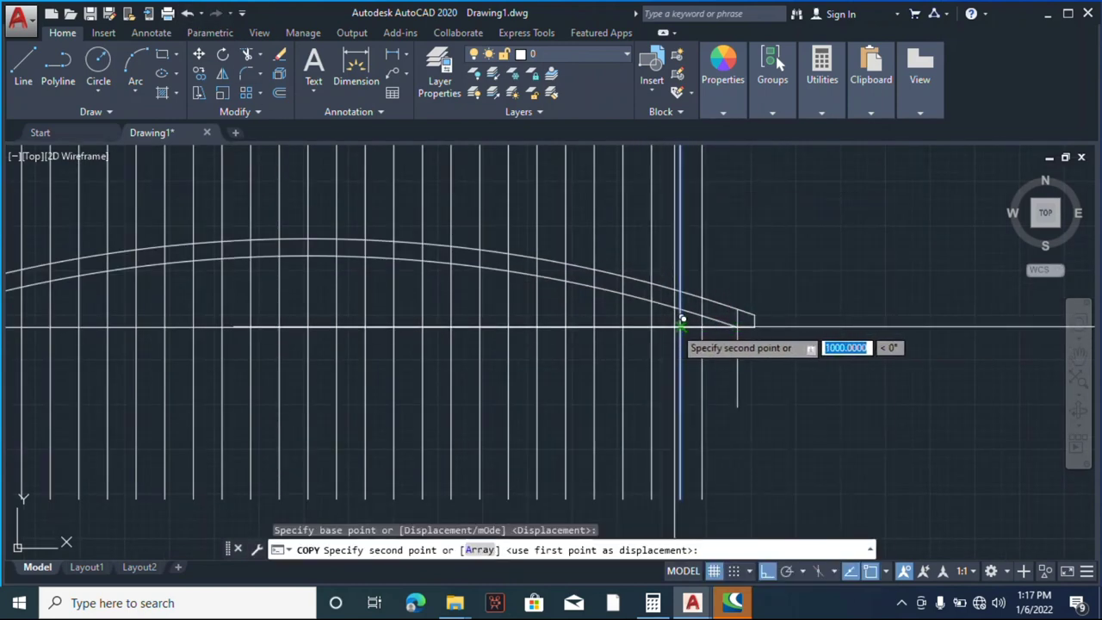
click(687, 321)
key(Escape)
scroll(825, 339, down, 2)
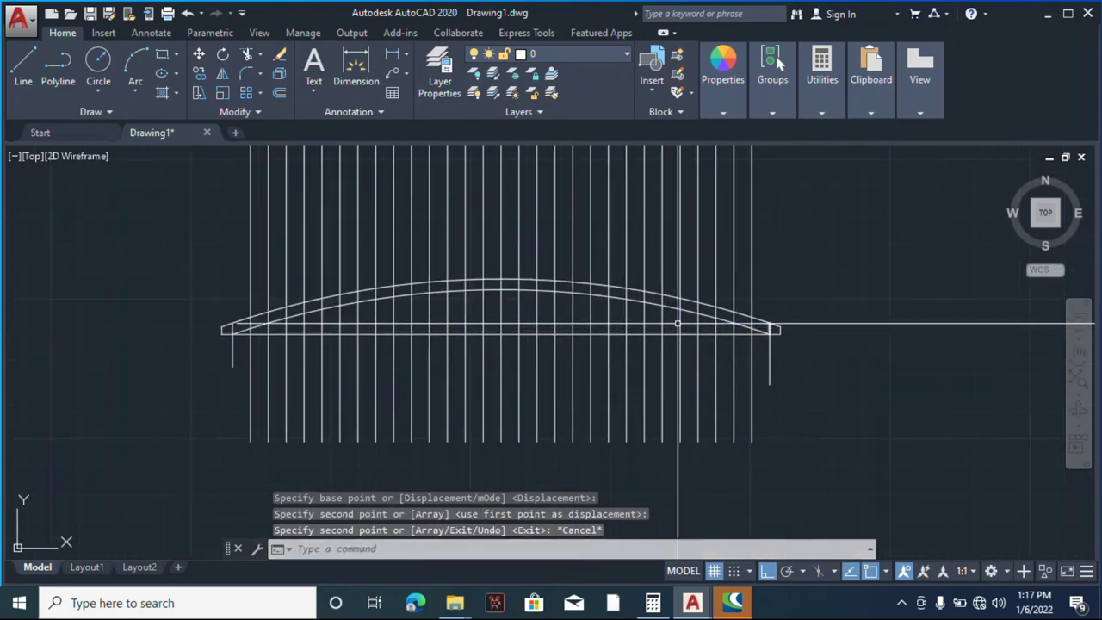
- Trim the spaced vertical lines below the inner arc, using both arcs as cutting edges
scroll(378, 324, down, 2)
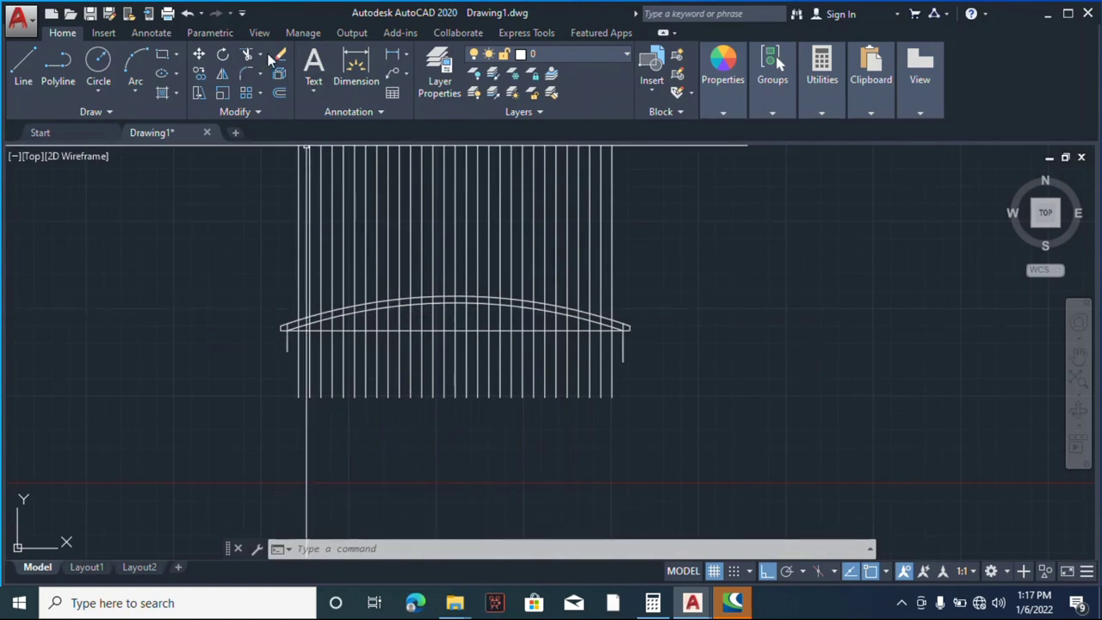
click(256, 82)
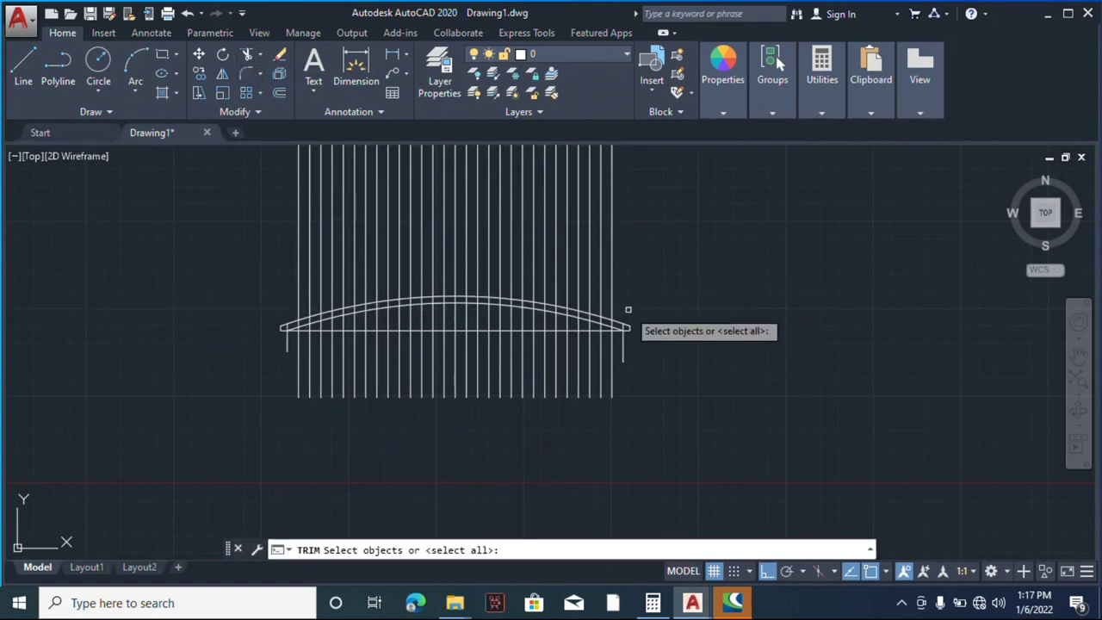
scroll(627, 307, up, 3)
click(576, 327)
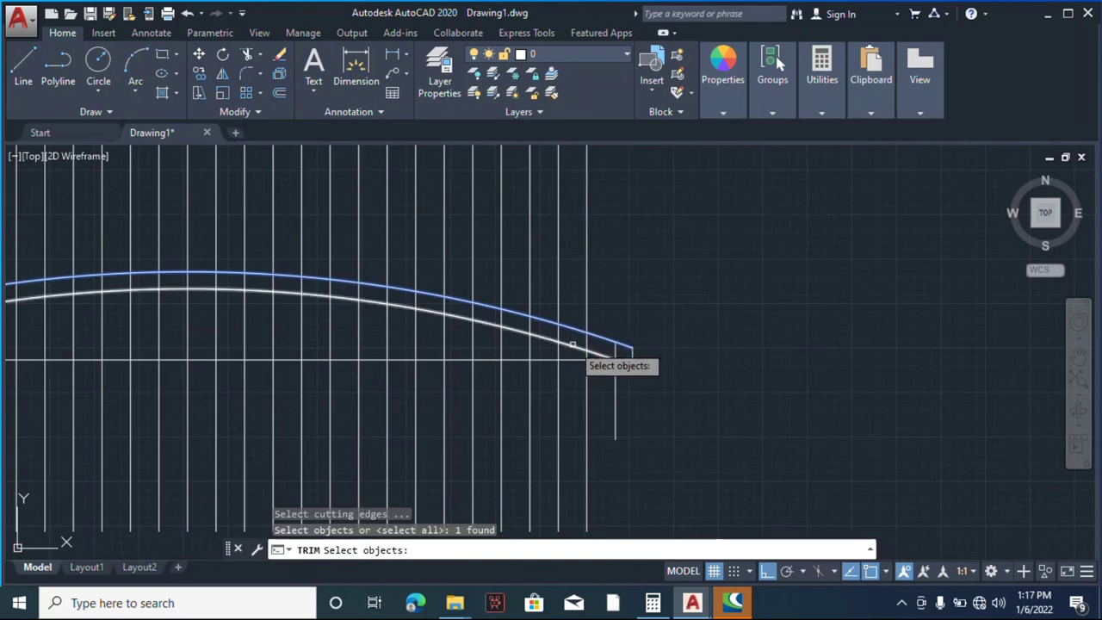
scroll(611, 336, down, 1)
scroll(598, 327, up, 3)
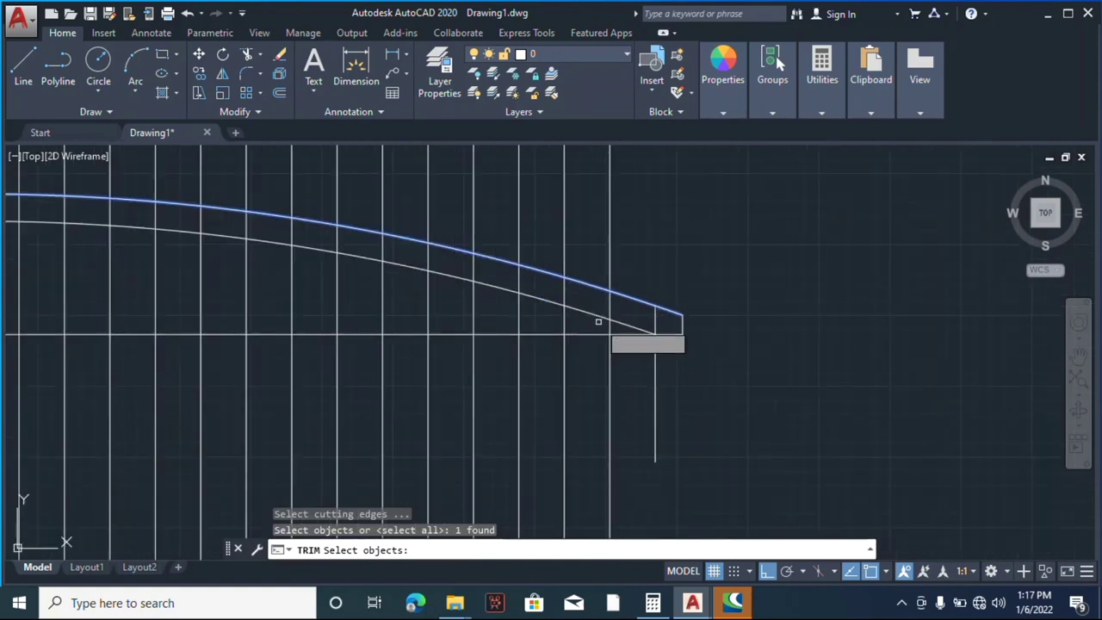
click(594, 312)
scroll(678, 300, down, 5)
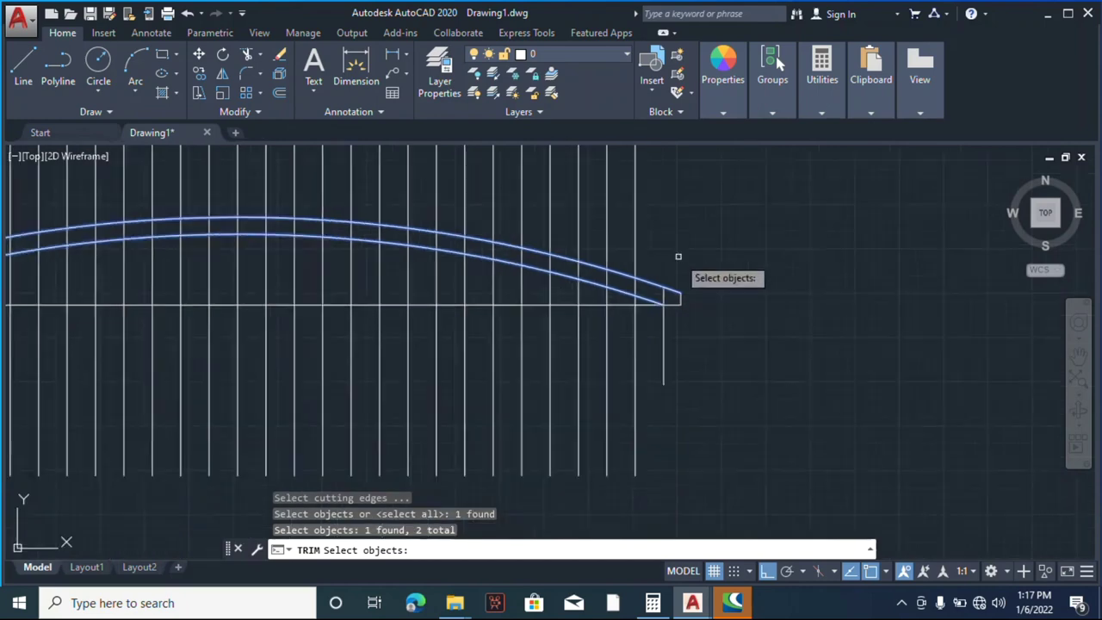
key(Return)
click(717, 391)
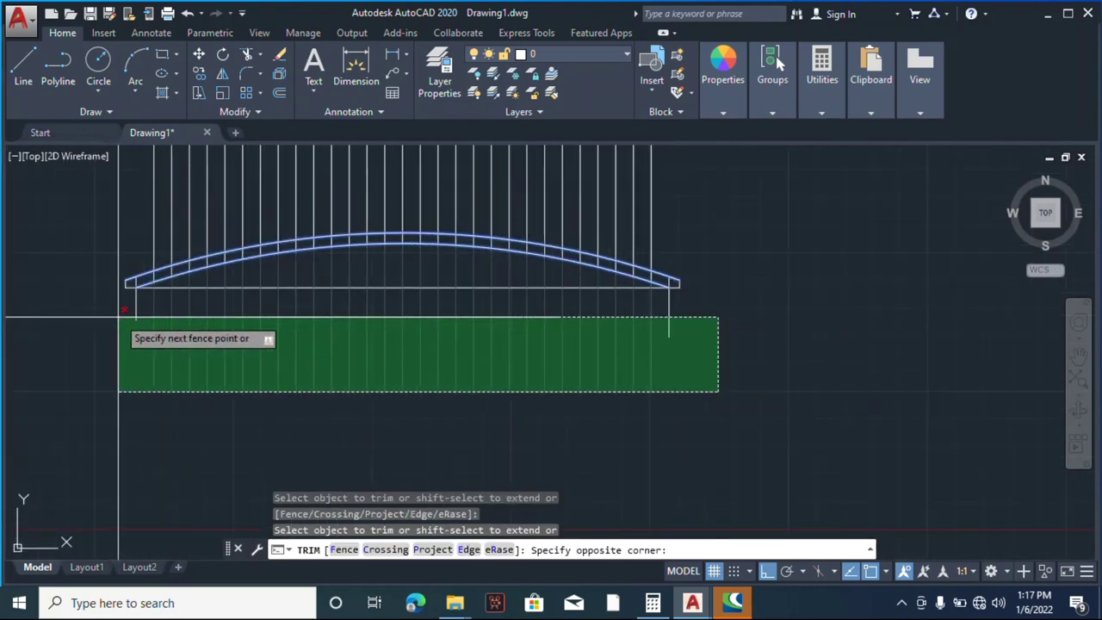
click(148, 362)
- Trim off all the vertical line portions above the outer arc and finish trimming
scroll(689, 297, down, 3)
click(706, 267)
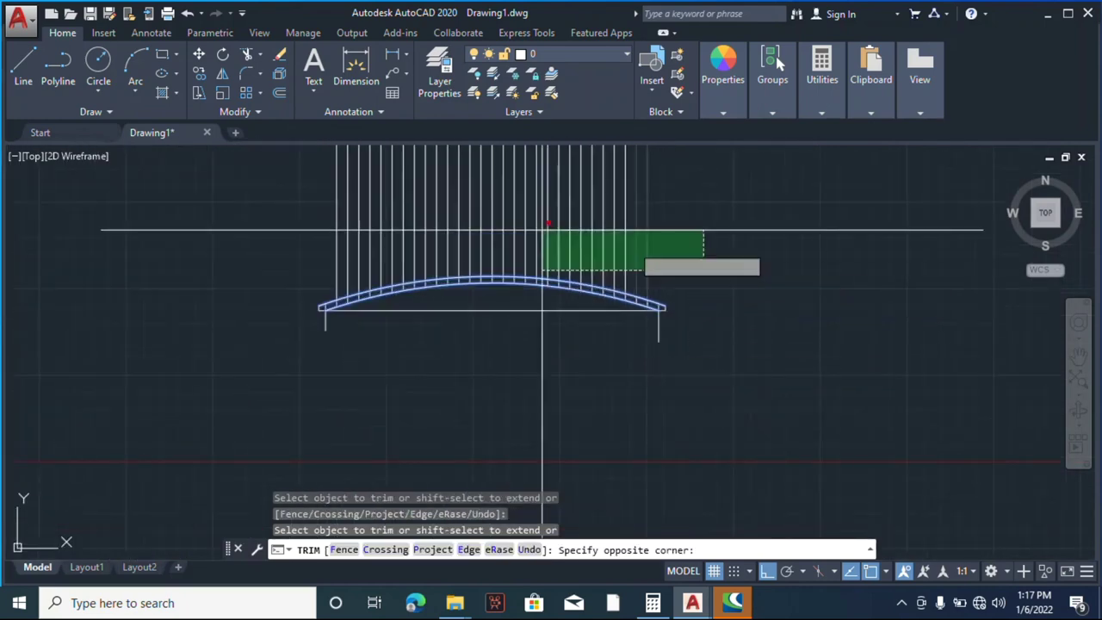
click(319, 204)
scroll(431, 233, up, 1)
scroll(525, 245, up, 3)
key(Escape)
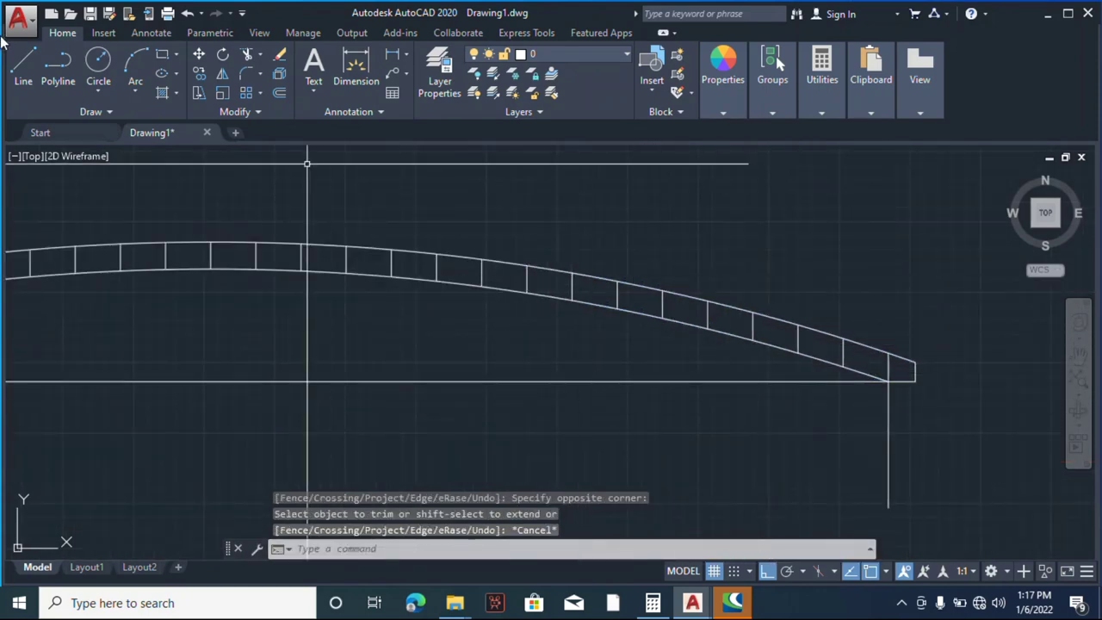
- Draw connected zigzag diagonals from the outer-arc end of the right support's vertical, alternating between inner- and outer-arc endpoints of successive verticals
click(31, 80)
scroll(913, 382, up, 2)
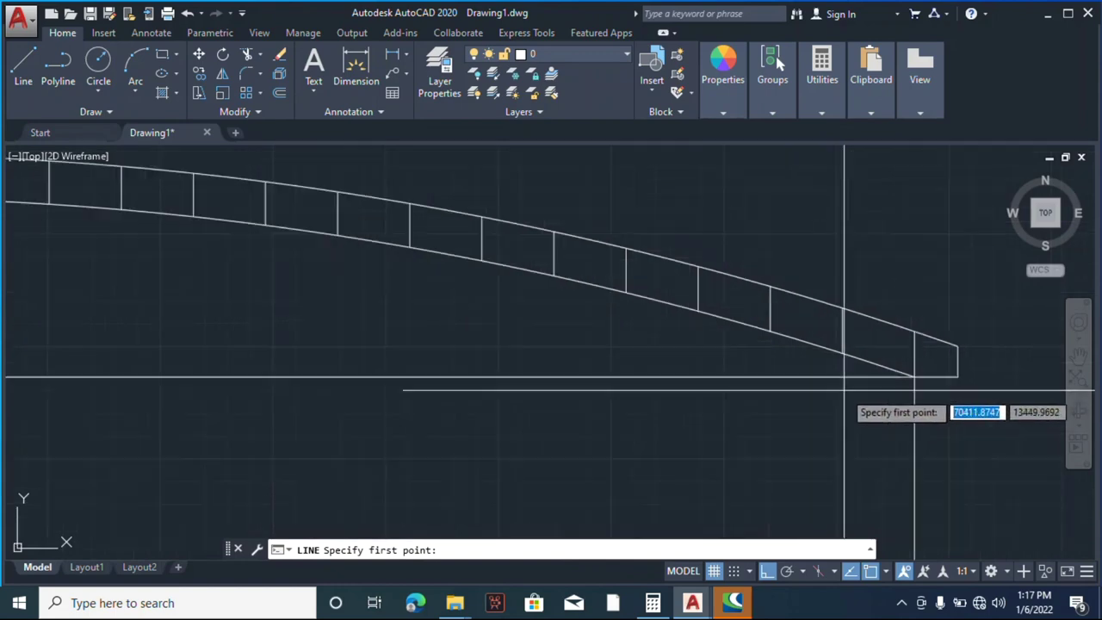
click(914, 332)
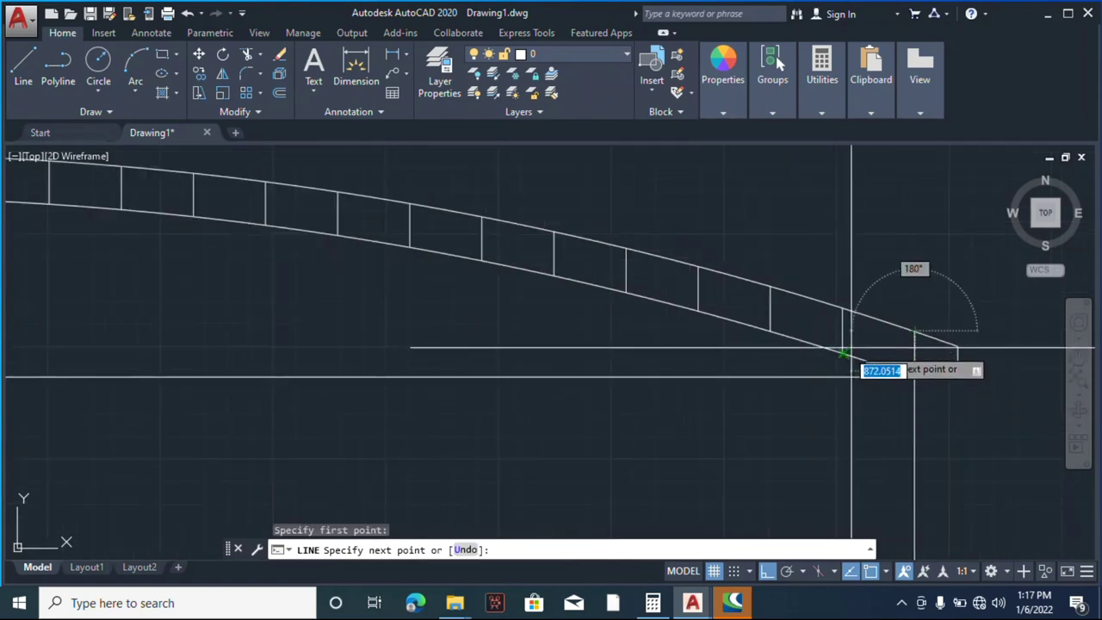
click(844, 353)
click(771, 285)
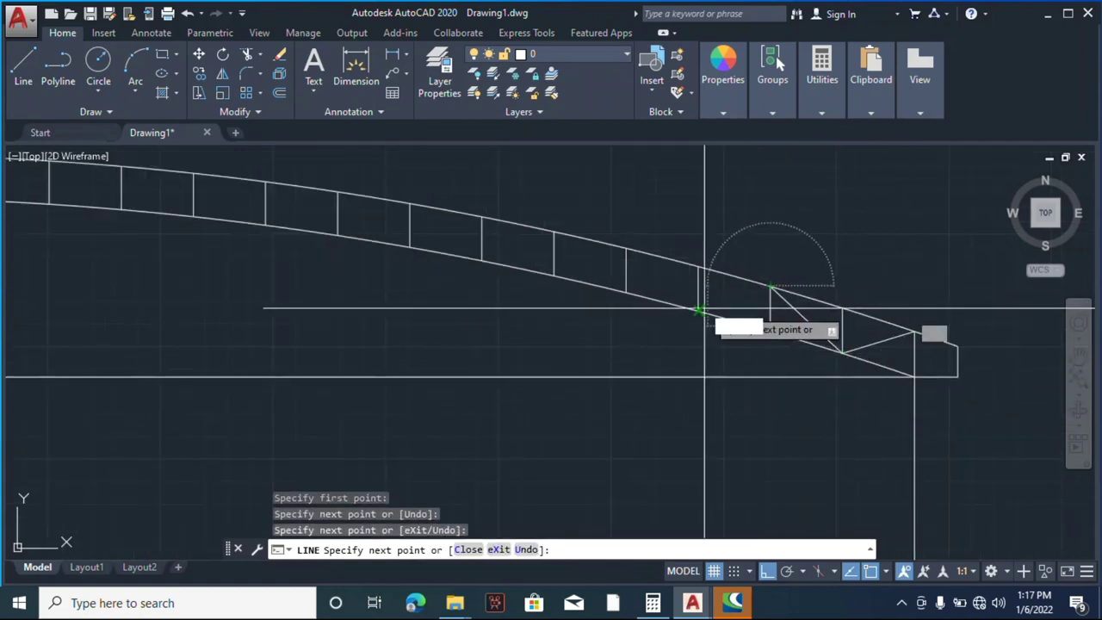
click(698, 310)
click(627, 248)
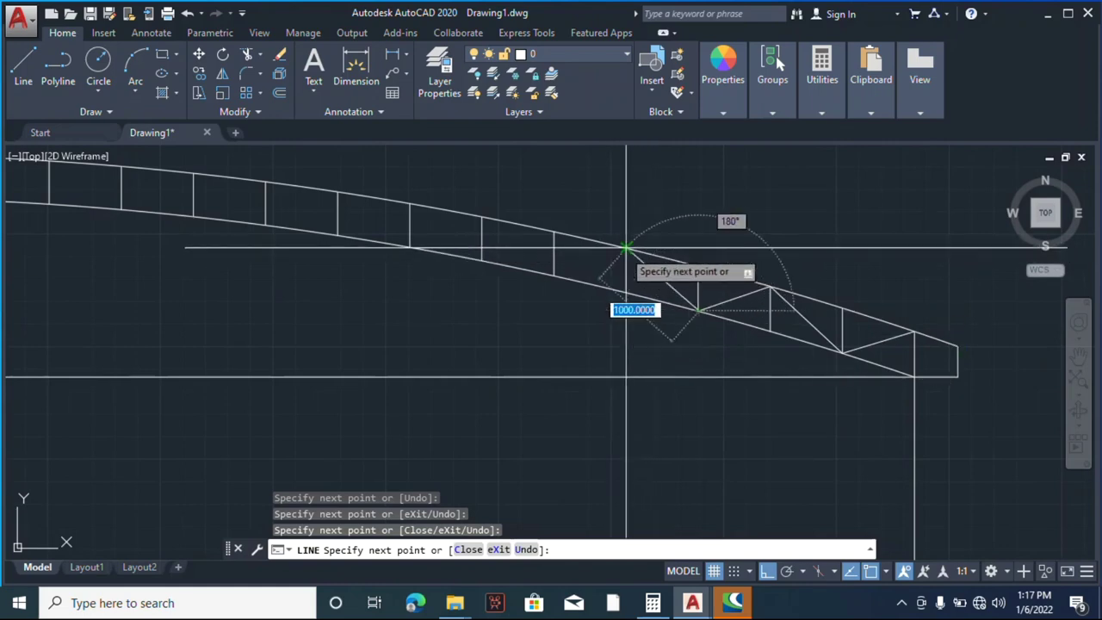
click(553, 274)
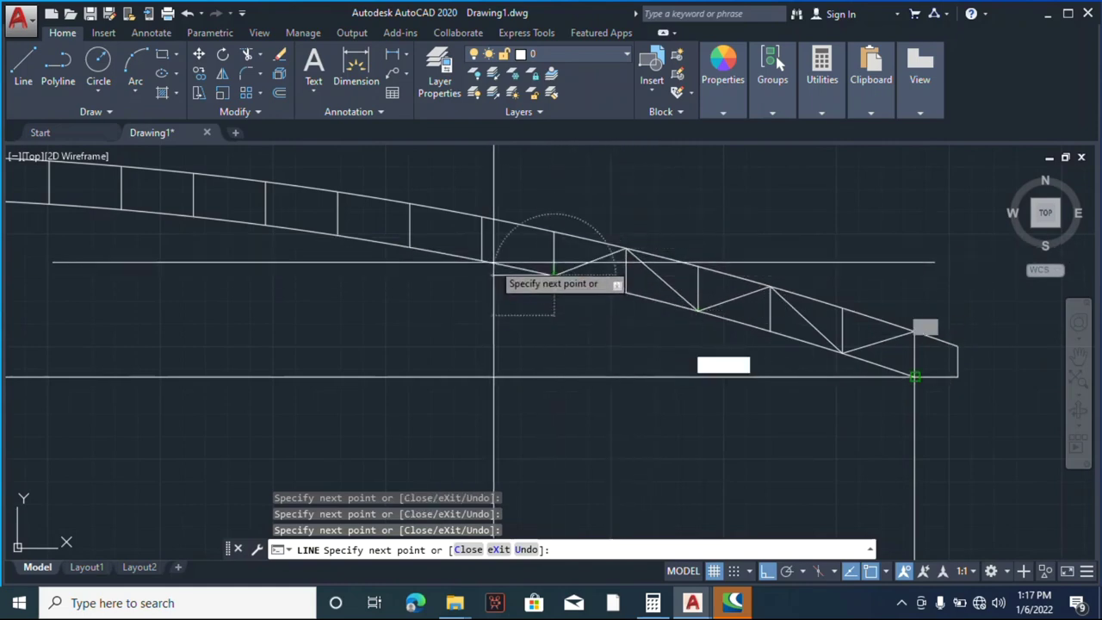
click(483, 217)
click(410, 248)
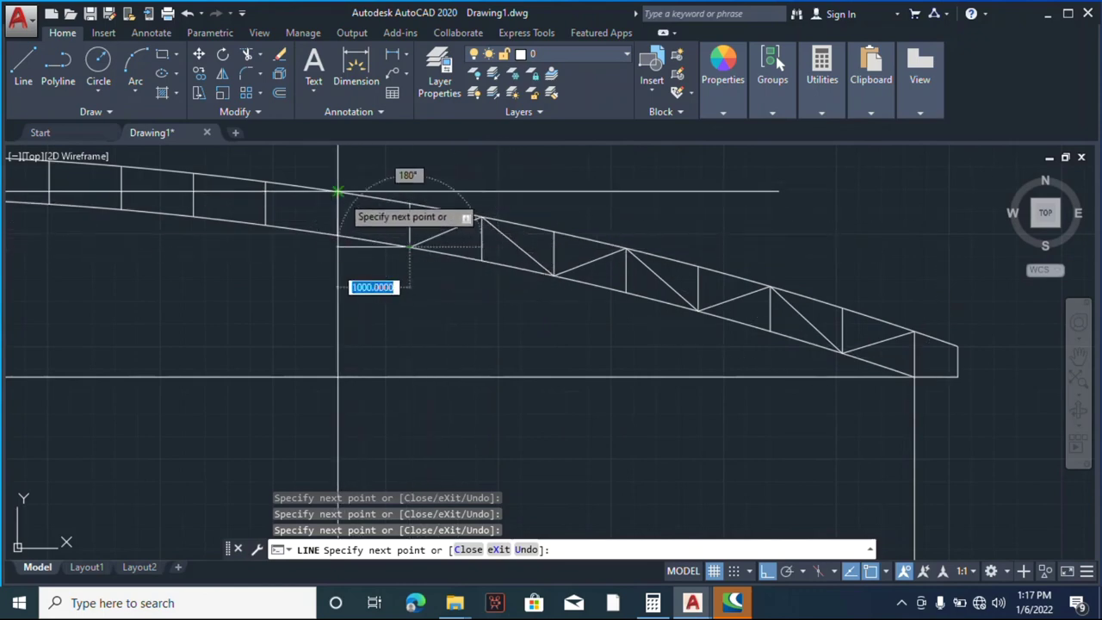
- Continue the zigzag diagonals across mid-span into the truss's left half, alternating between outer- and inner-arc endpoints of successive verticals
scroll(455, 261, down, 3)
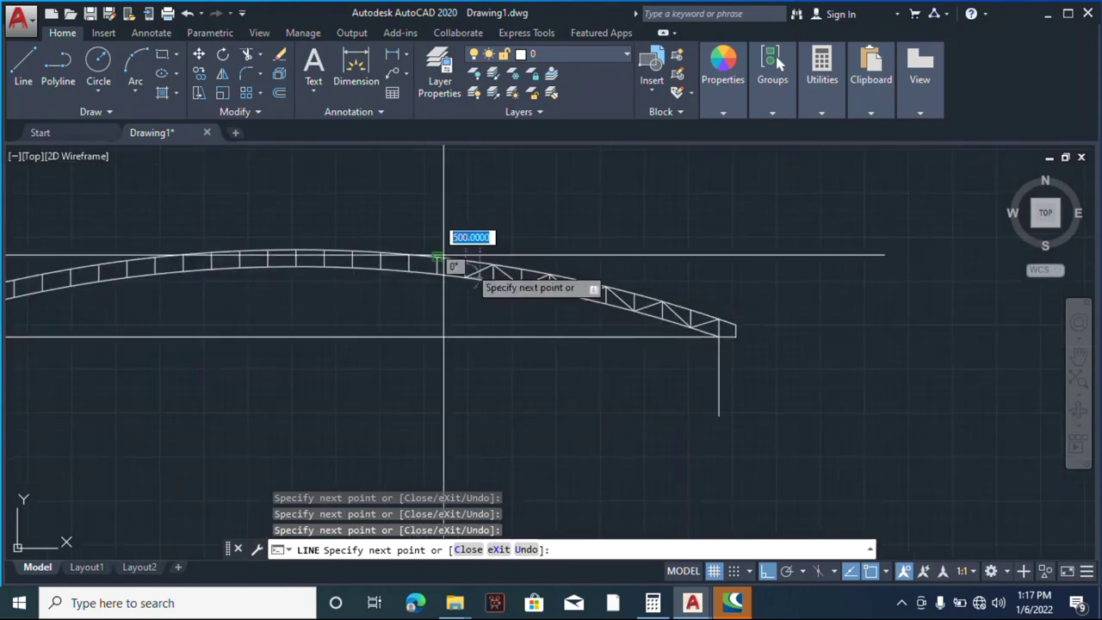
scroll(498, 301, up, 5)
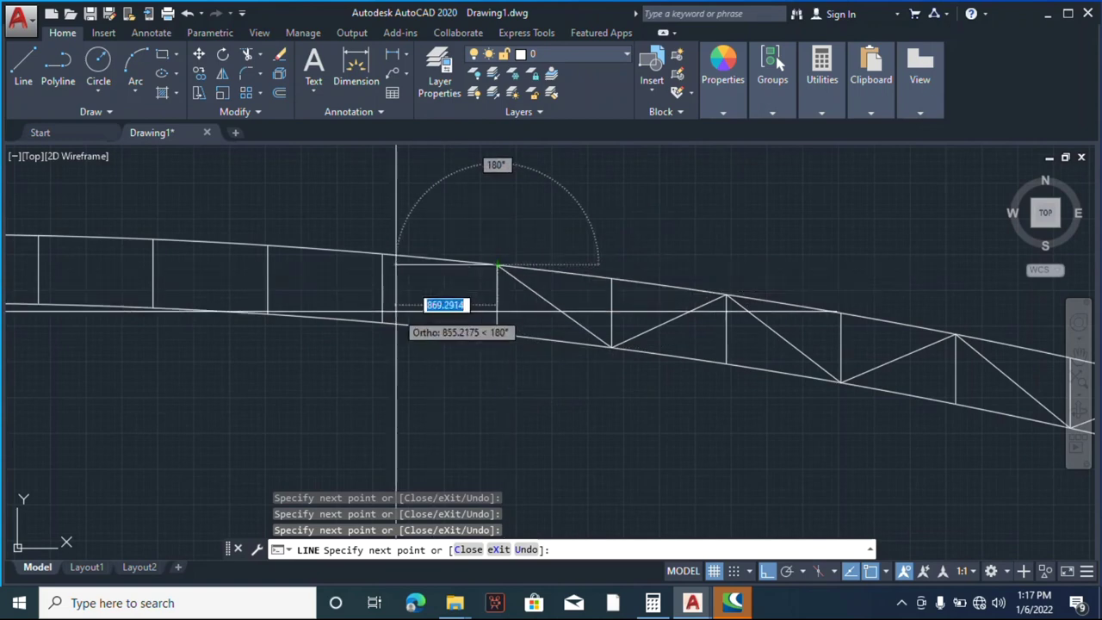
click(389, 323)
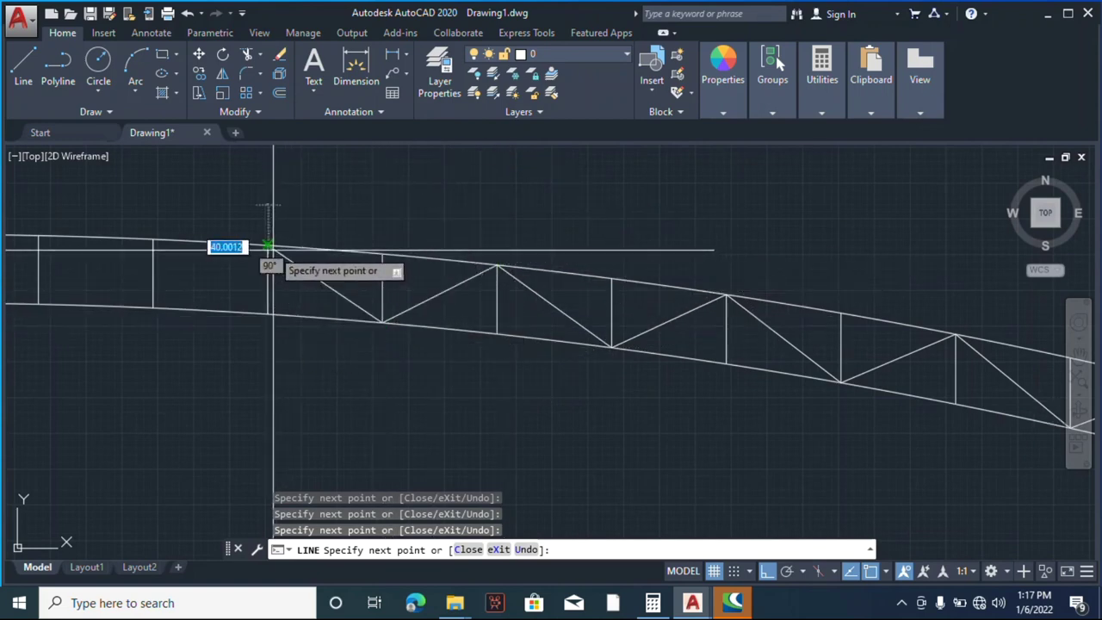
scroll(269, 247, down, 2)
scroll(637, 301, down, 1)
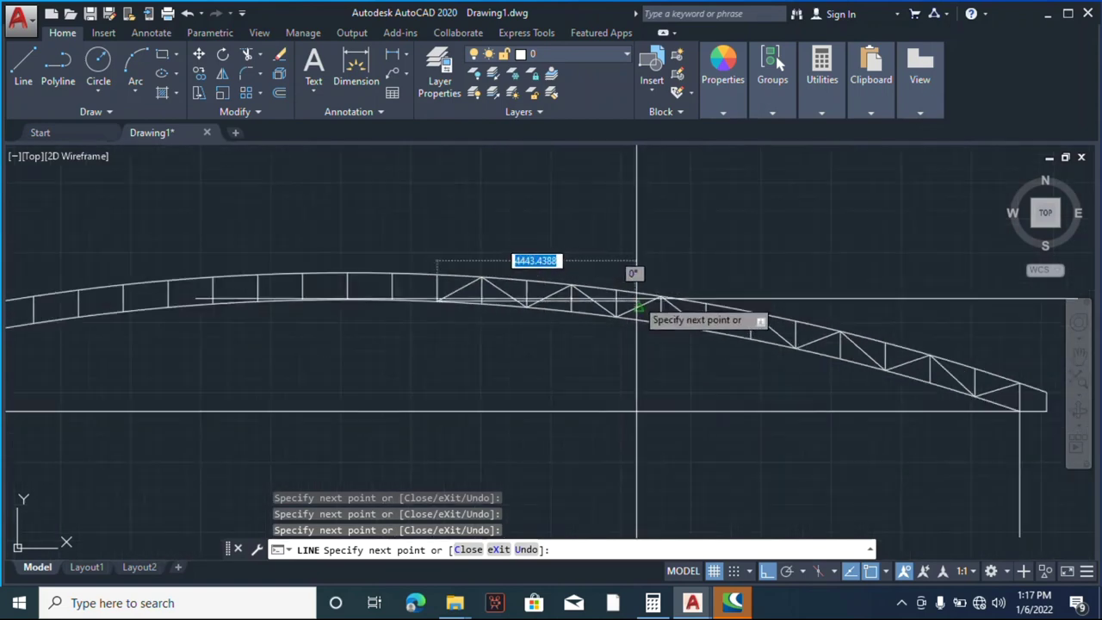
scroll(534, 284, up, 4)
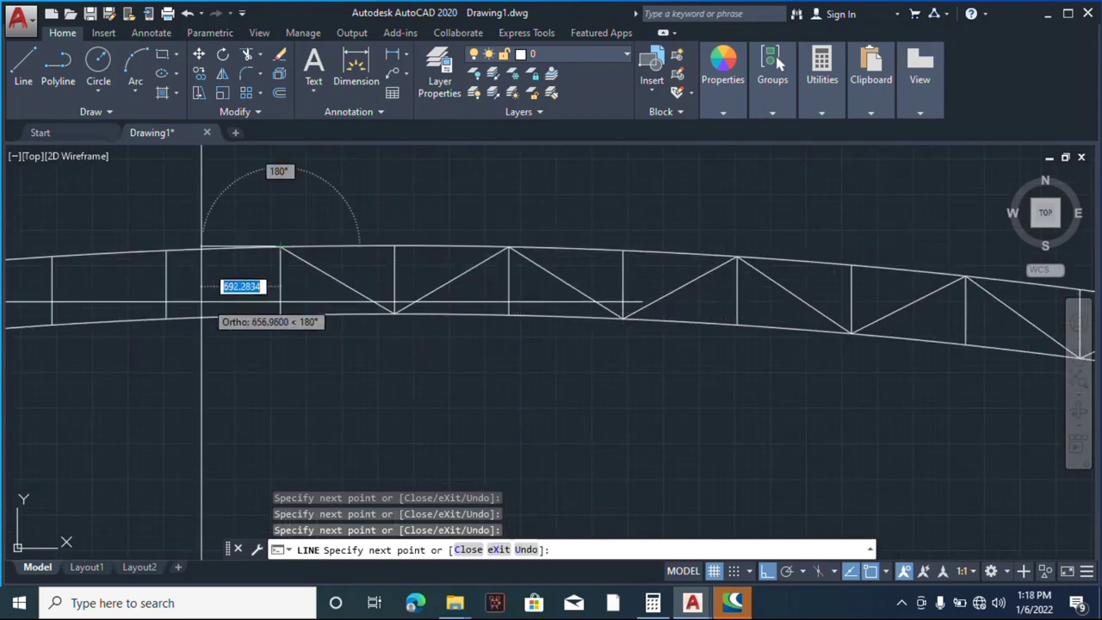
scroll(544, 307, down, 2)
scroll(482, 310, up, 4)
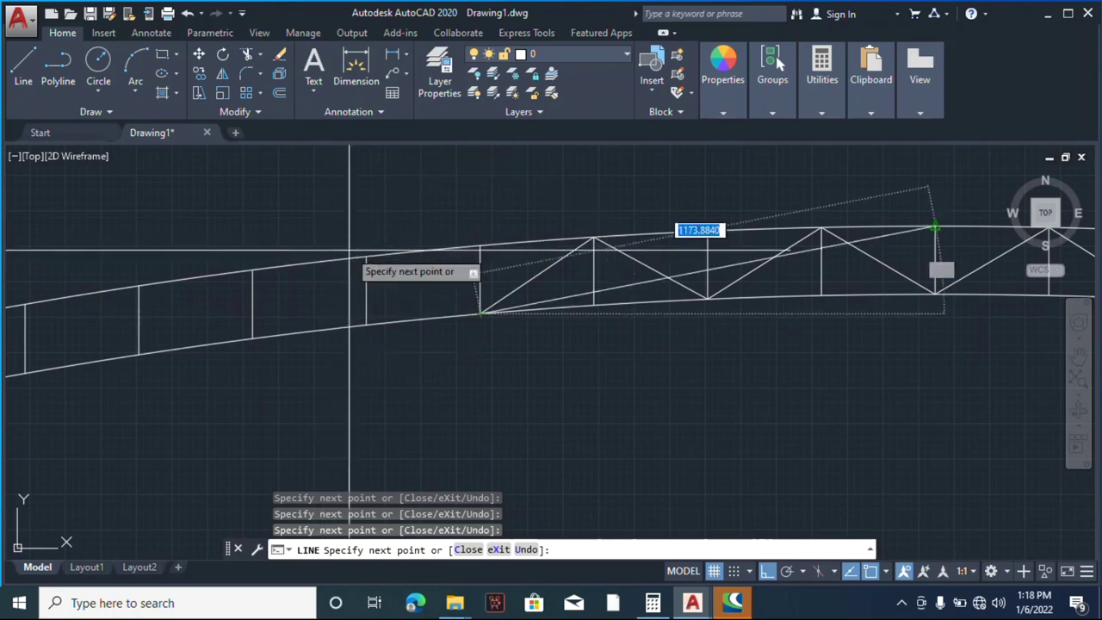
scroll(228, 305, down, 2)
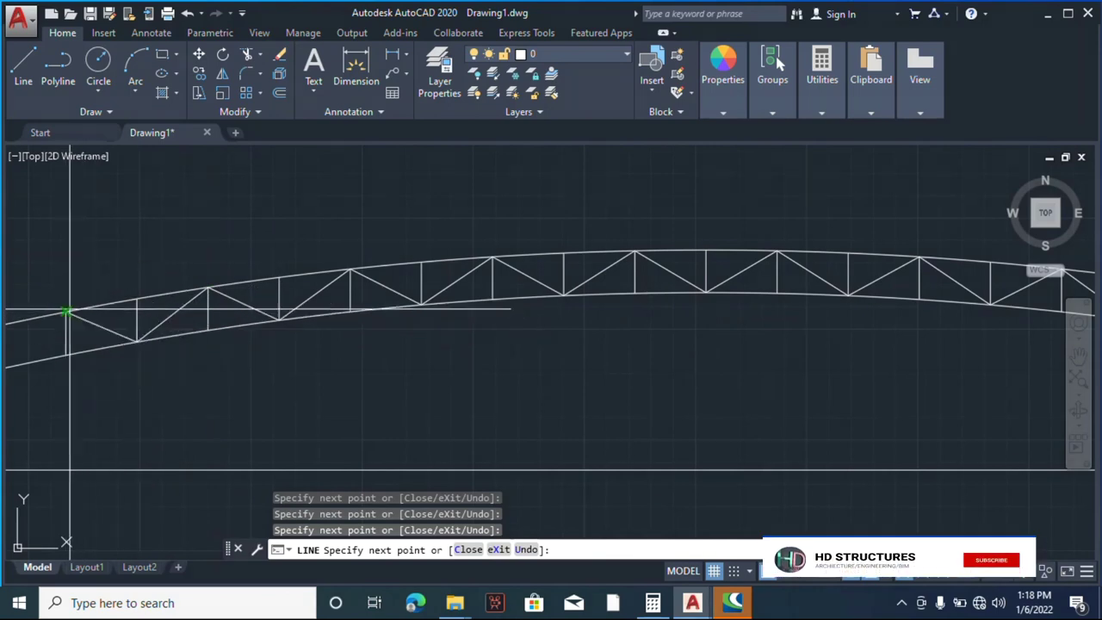
- Continue the diagonals down to the left support, end at the upper corner of the left overhang, and finish the line
scroll(172, 328, down, 2)
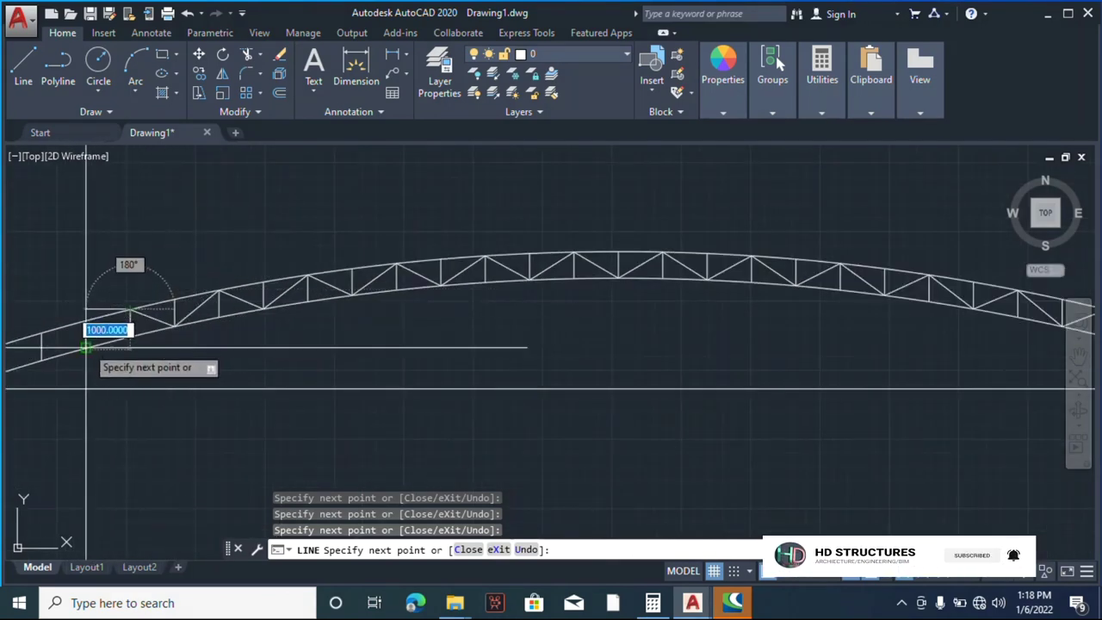
scroll(99, 323, up, 3)
scroll(203, 313, down, 3)
scroll(197, 339, up, 5)
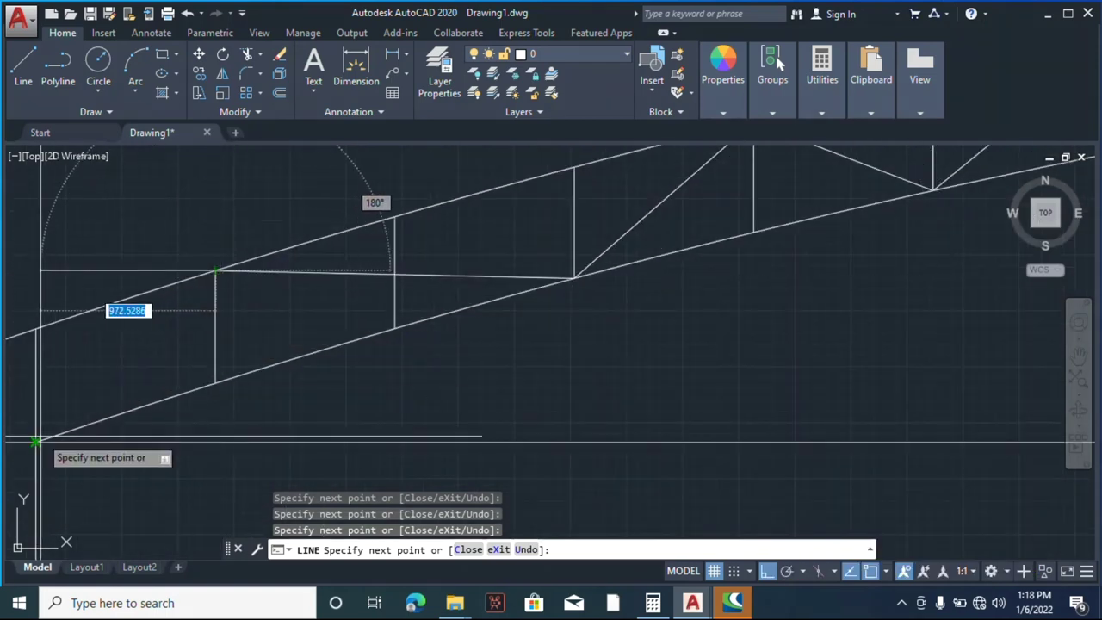
scroll(198, 373, down, 3)
scroll(320, 342, up, 3)
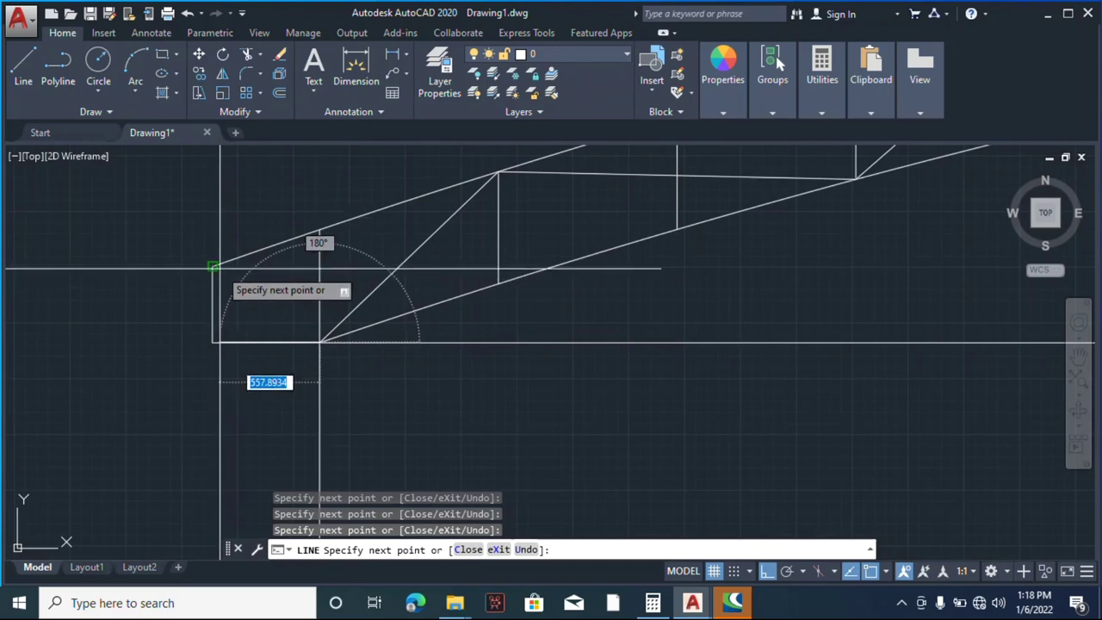
scroll(204, 310, down, 4)
key(Escape)
scroll(324, 377, down, 2)
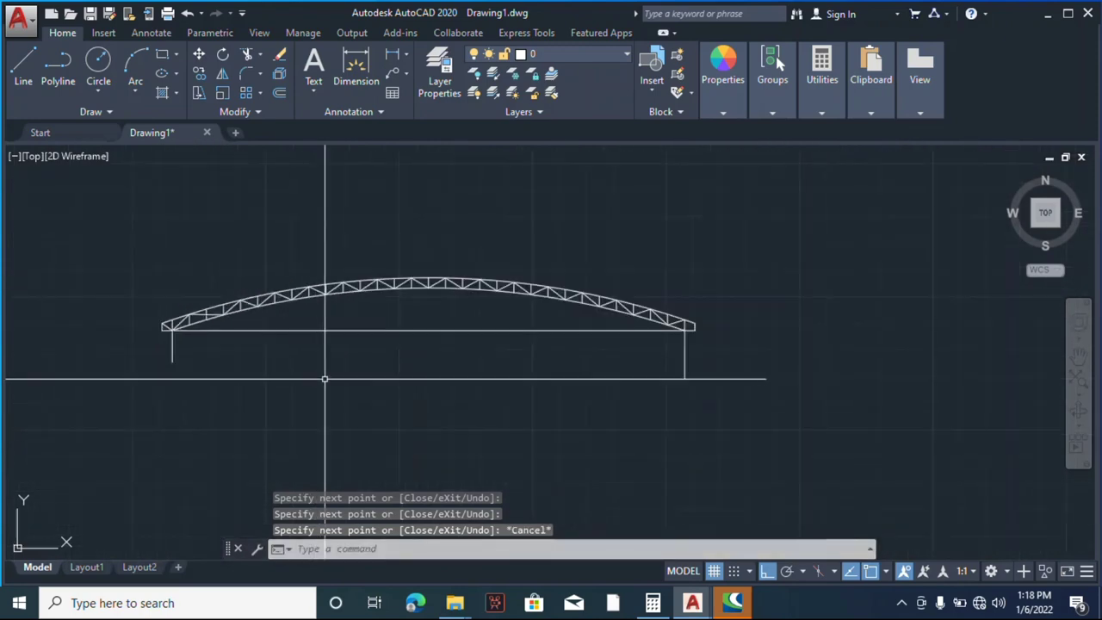
- Draw a diagonal in the right overhang from the support point on the base line to the overhang's upper corner
scroll(689, 333, up, 5)
key(space)
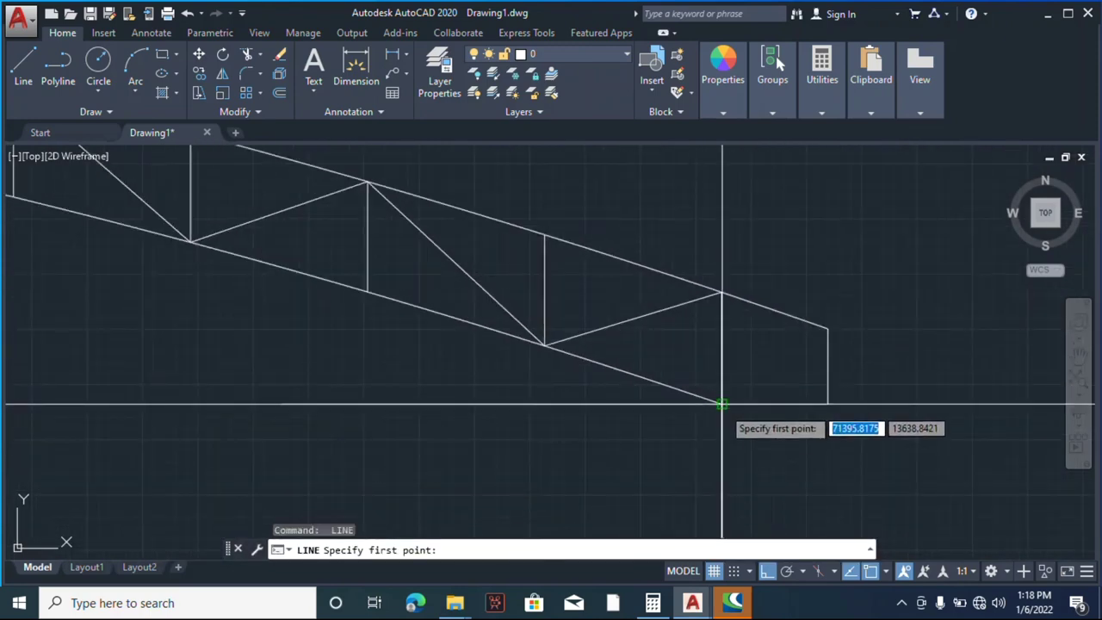
click(722, 403)
click(828, 327)
scroll(842, 298, down, 1)
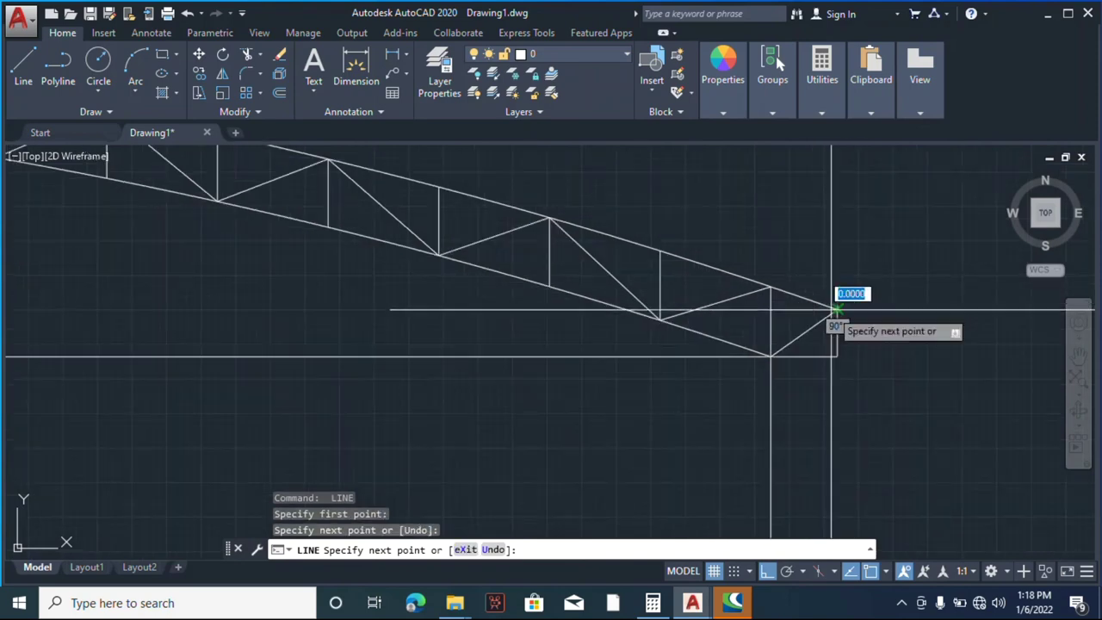
key(Escape)
- Erase the four vertical members nearest the right support
click(771, 320)
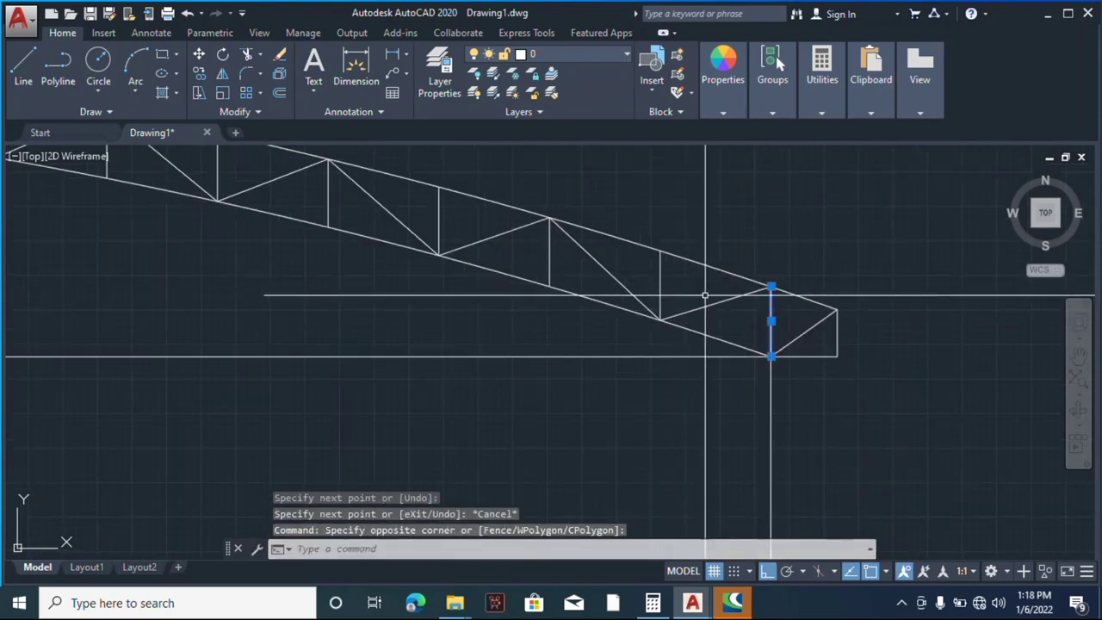
click(671, 291)
click(650, 274)
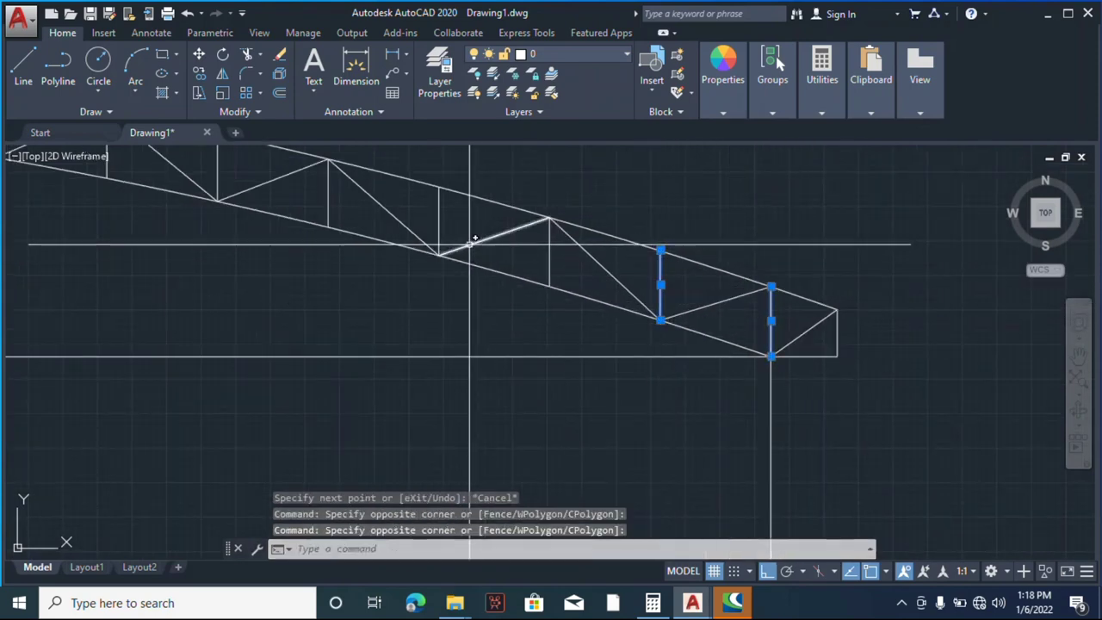
click(562, 261)
click(546, 256)
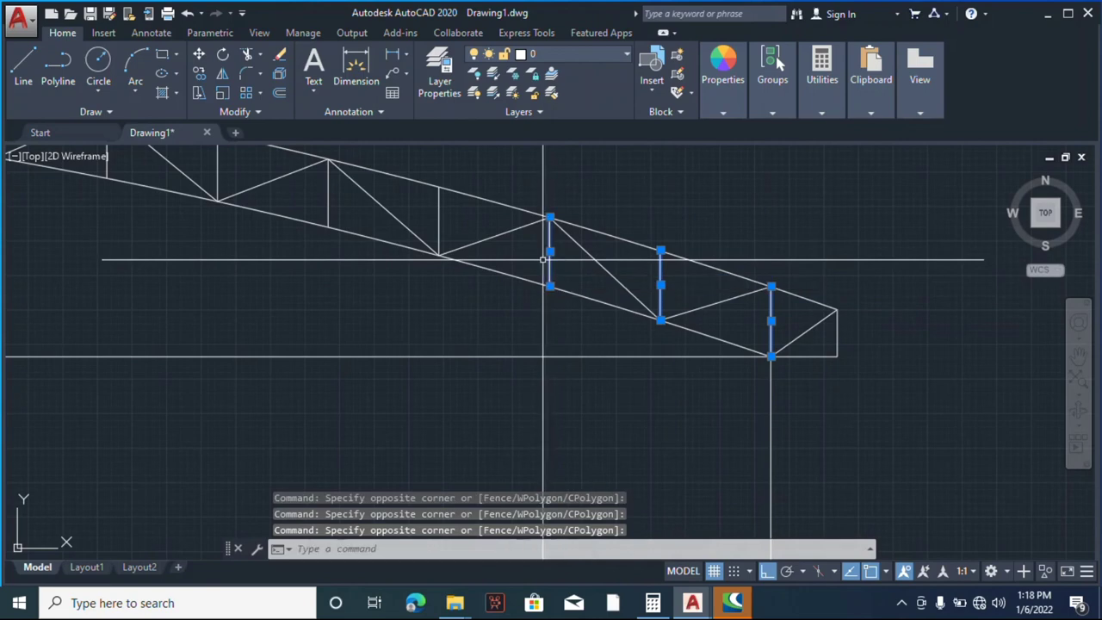
click(434, 220)
scroll(827, 275, down, 3)
right_click(735, 231)
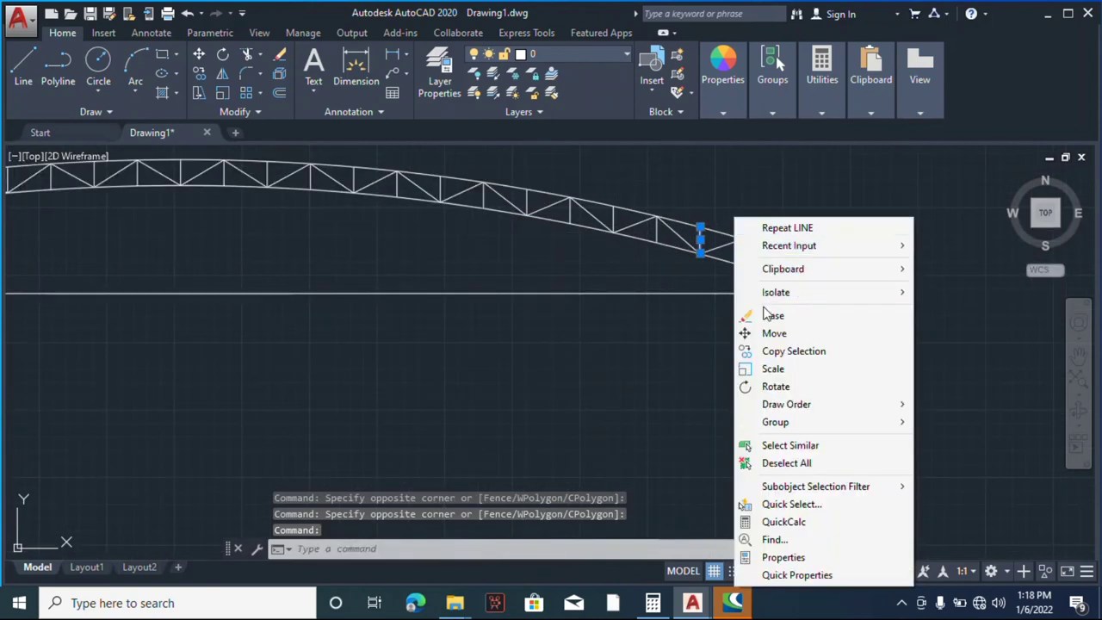
click(773, 315)
scroll(827, 266, up, 3)
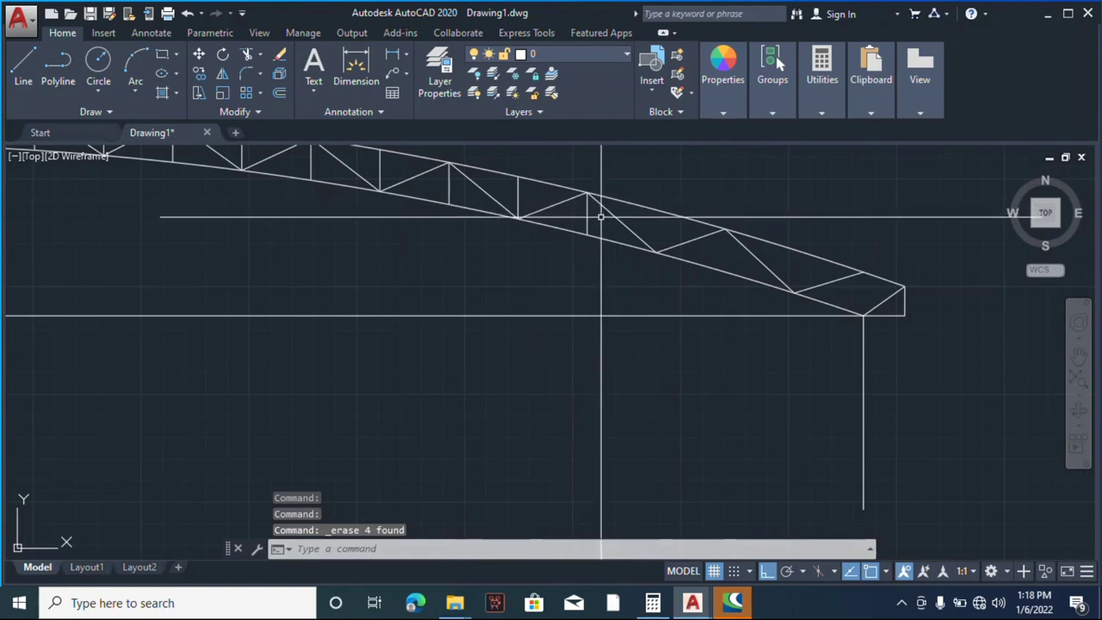
click(600, 218)
click(541, 206)
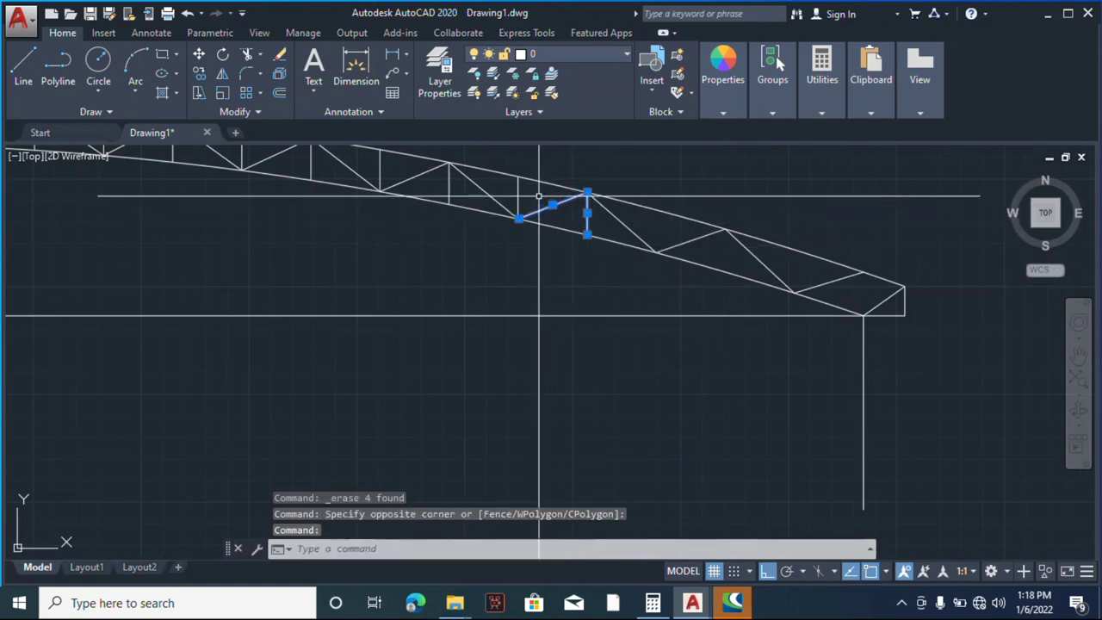
key(Escape)
click(593, 199)
click(538, 193)
click(532, 196)
click(512, 193)
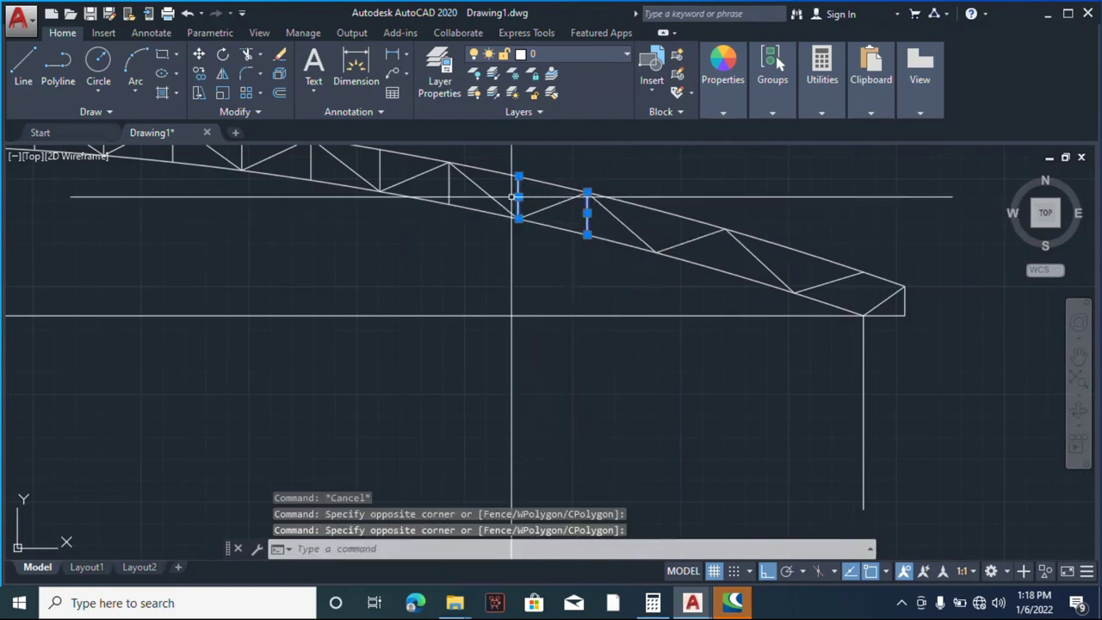
click(458, 189)
click(442, 183)
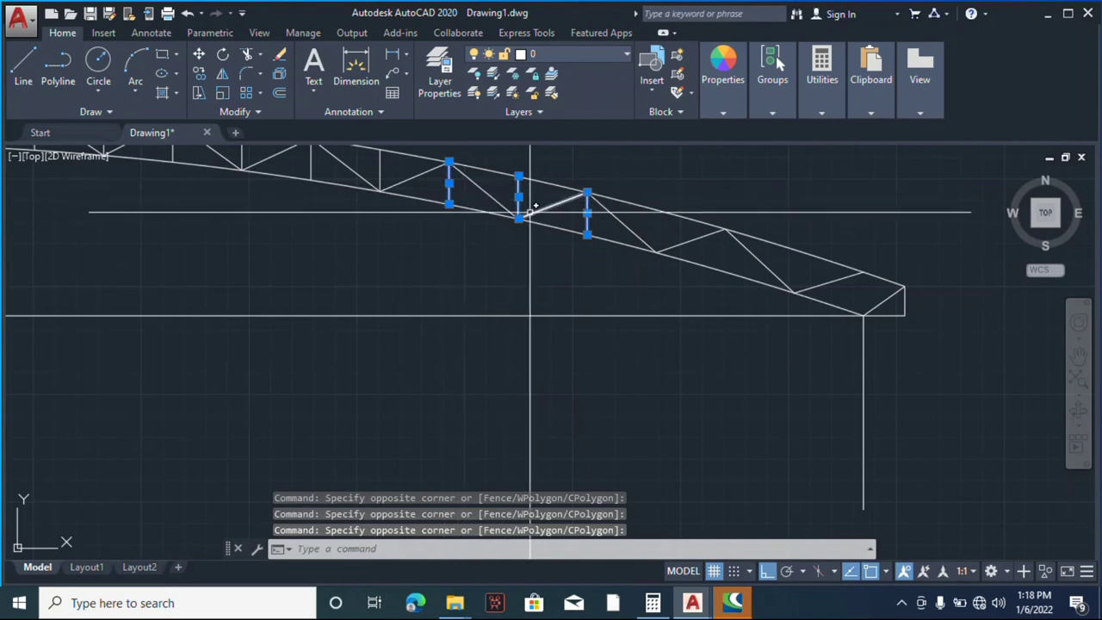
key(Escape)
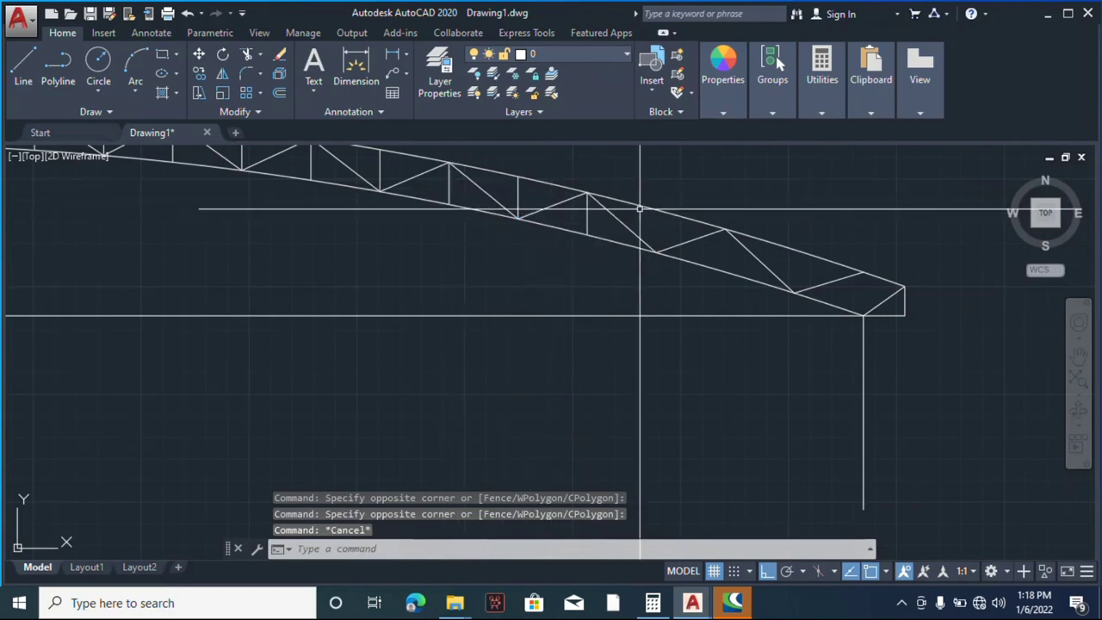
- Undo the erasure of the four vertical members and the diagonal drawn in the right overhang
key(ctrl+z)
key(ctrl+z)
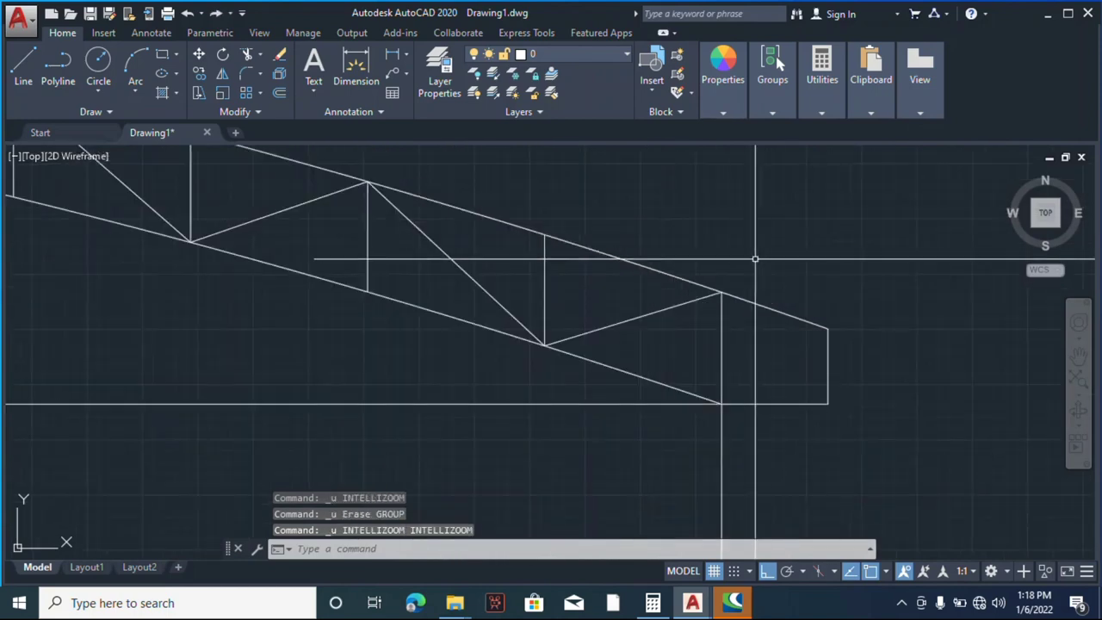
key(ctrl+z)
- Stretch the nearly flat diagonal near the left support so its upper end meets the top of the adjacent middle vertical
scroll(697, 339, up, 5)
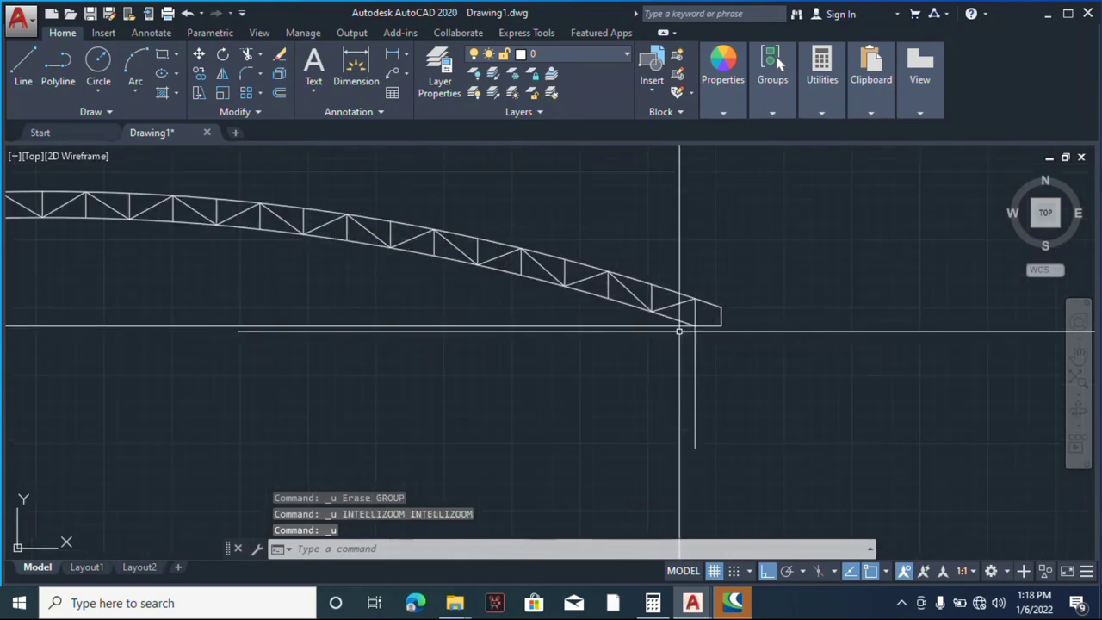
scroll(729, 295, up, 3)
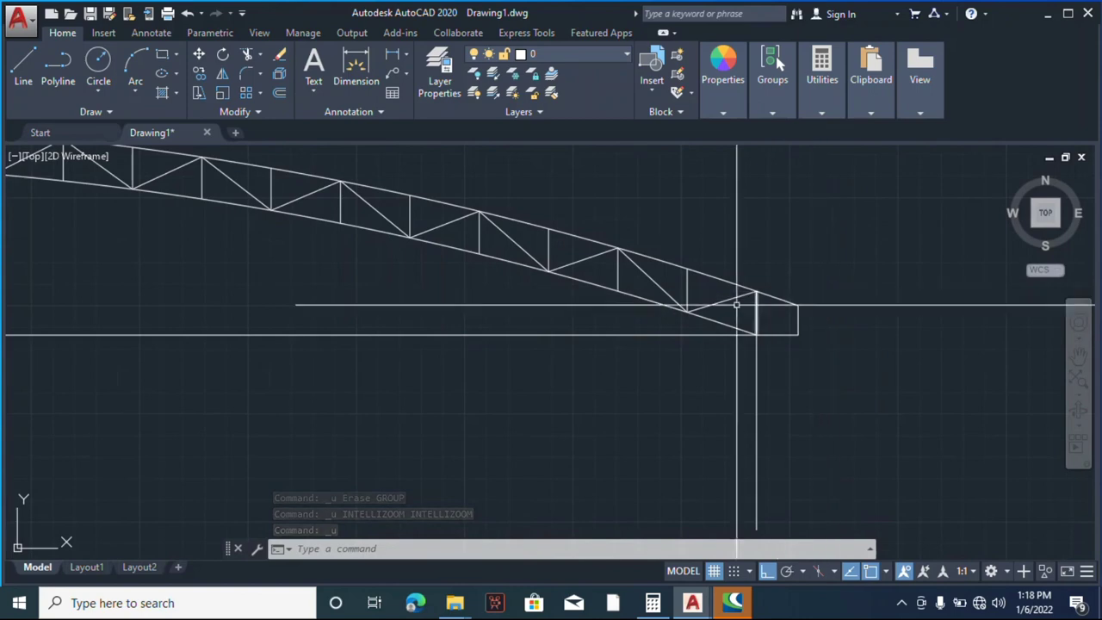
scroll(569, 250, down, 6)
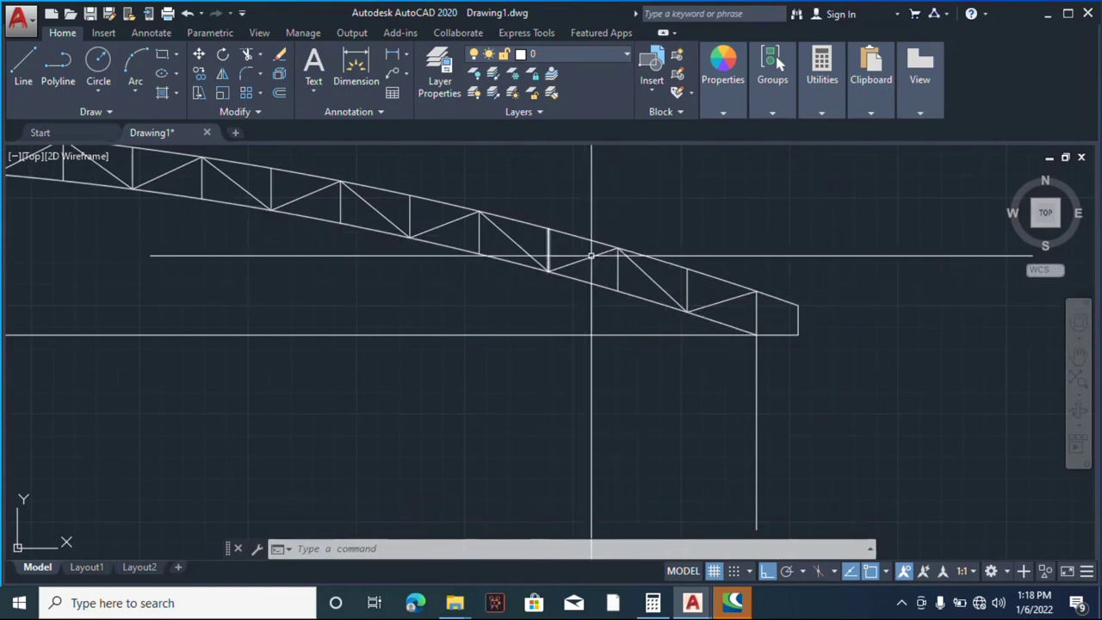
scroll(210, 272, up, 6)
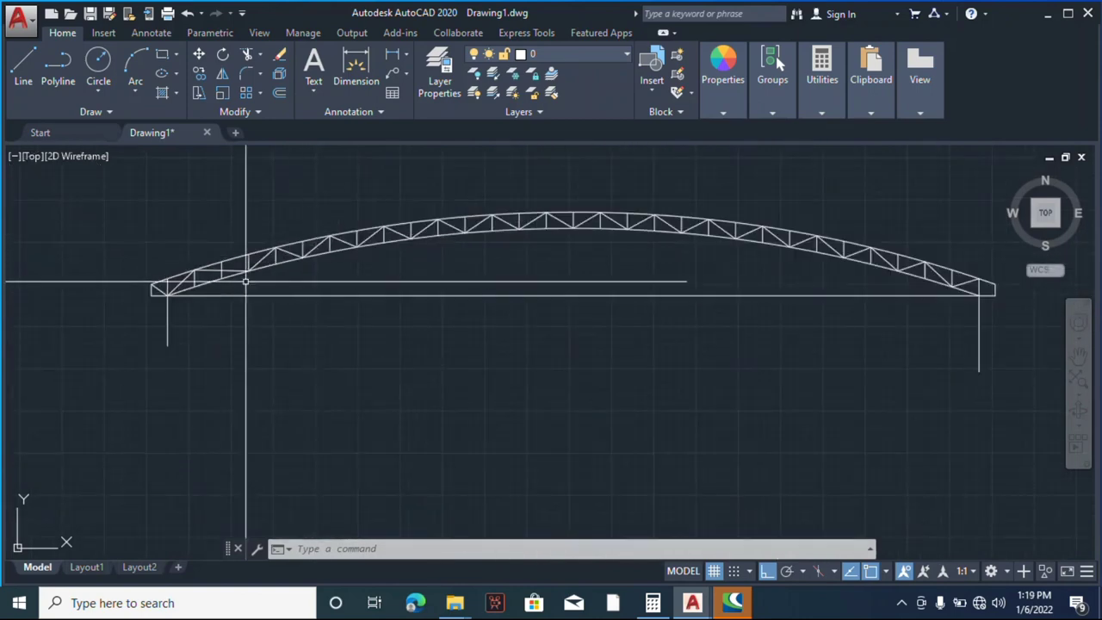
click(274, 265)
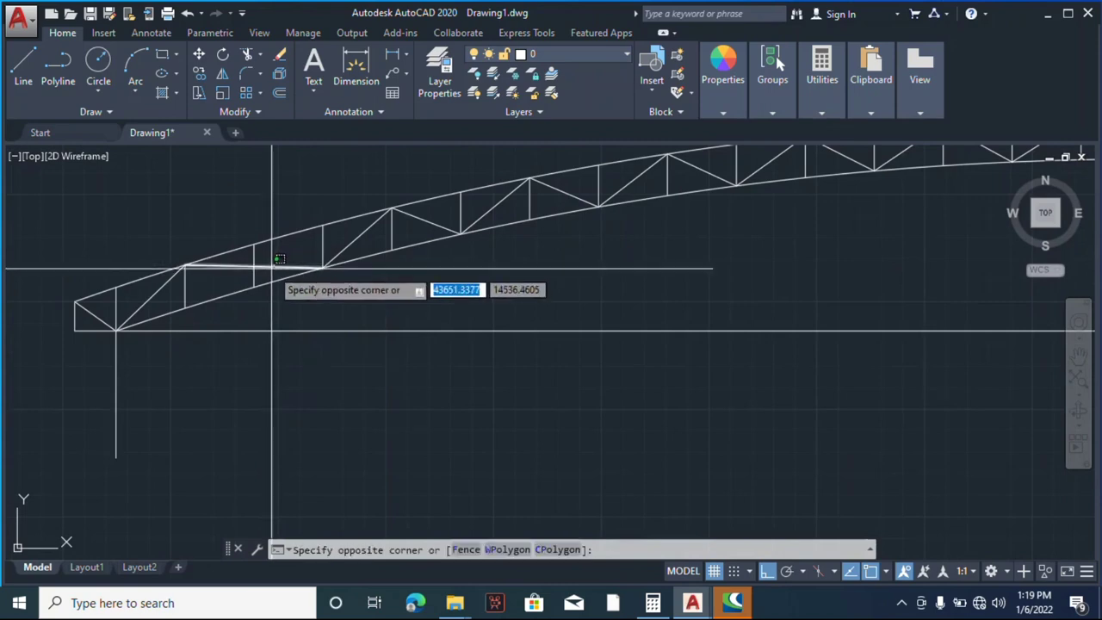
click(196, 265)
click(186, 265)
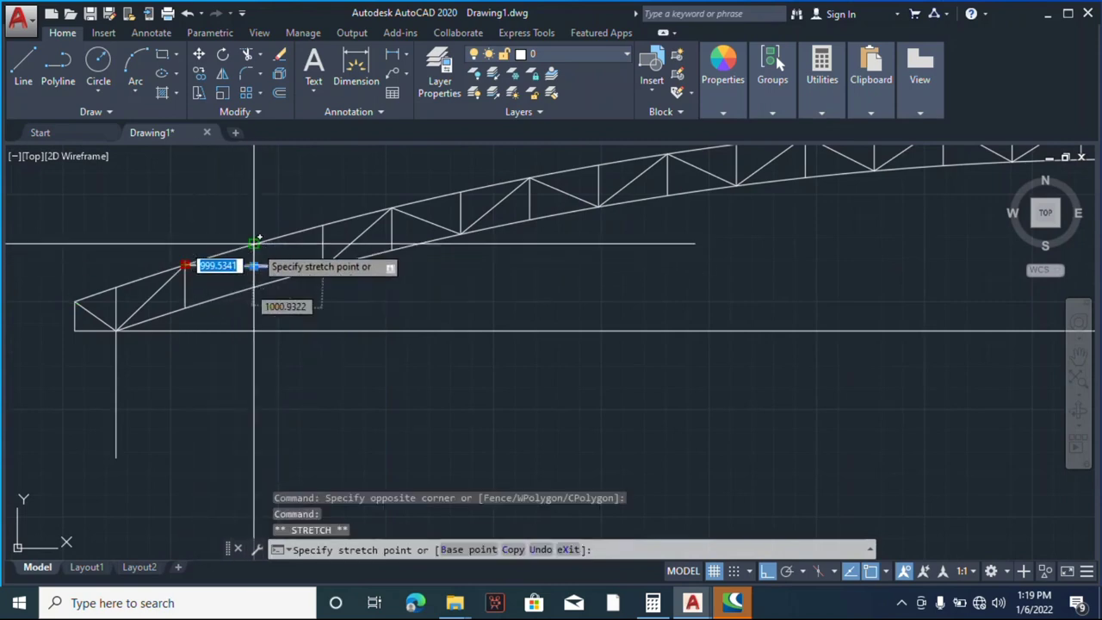
click(255, 245)
- Draw zigzag diagonals from that vertical's top down the last panels to the left support vertical's top and the overhang's lower outer corner
click(23, 64)
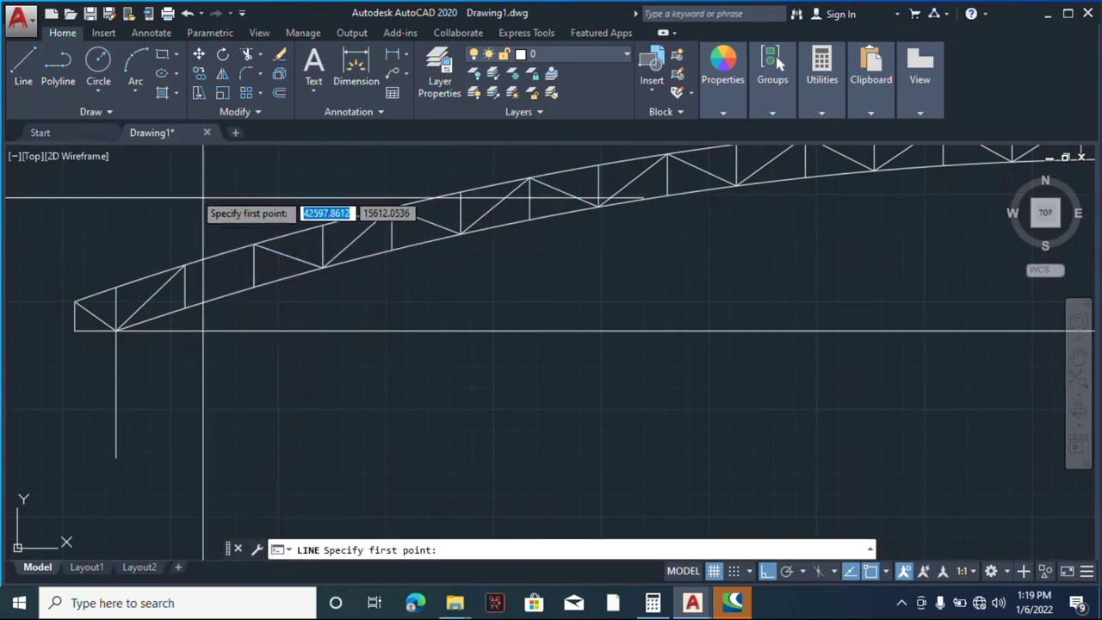
click(254, 245)
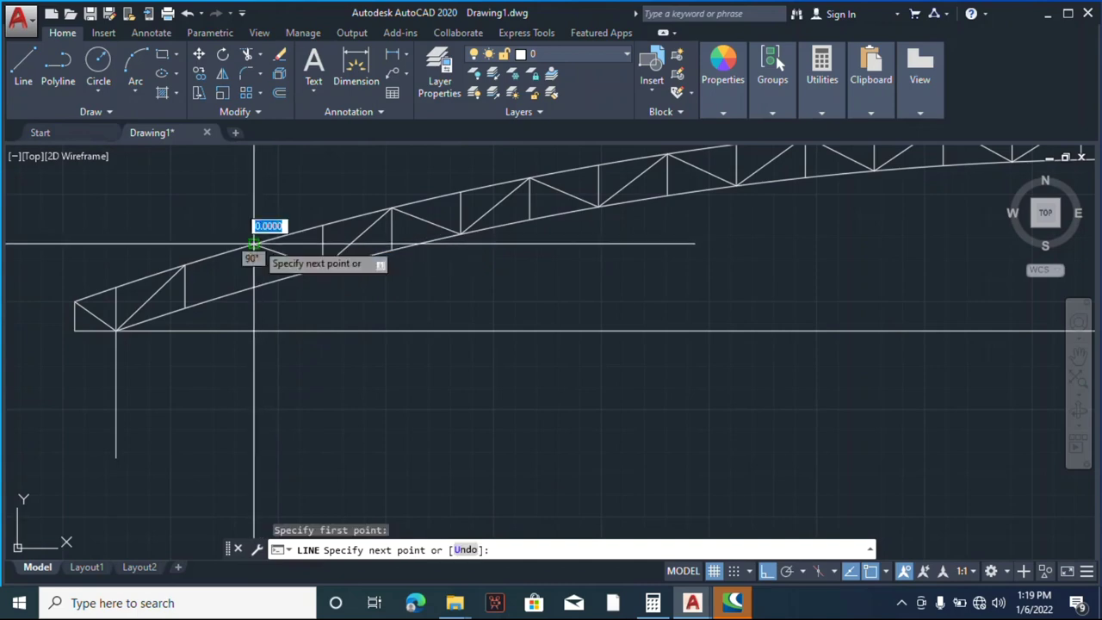
click(185, 308)
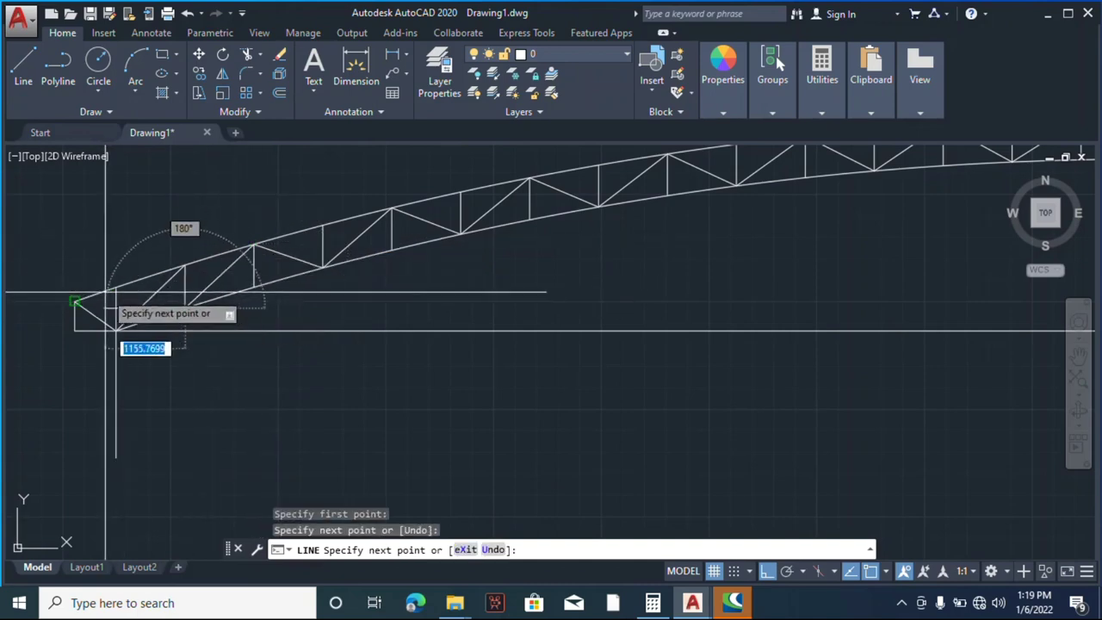
click(116, 288)
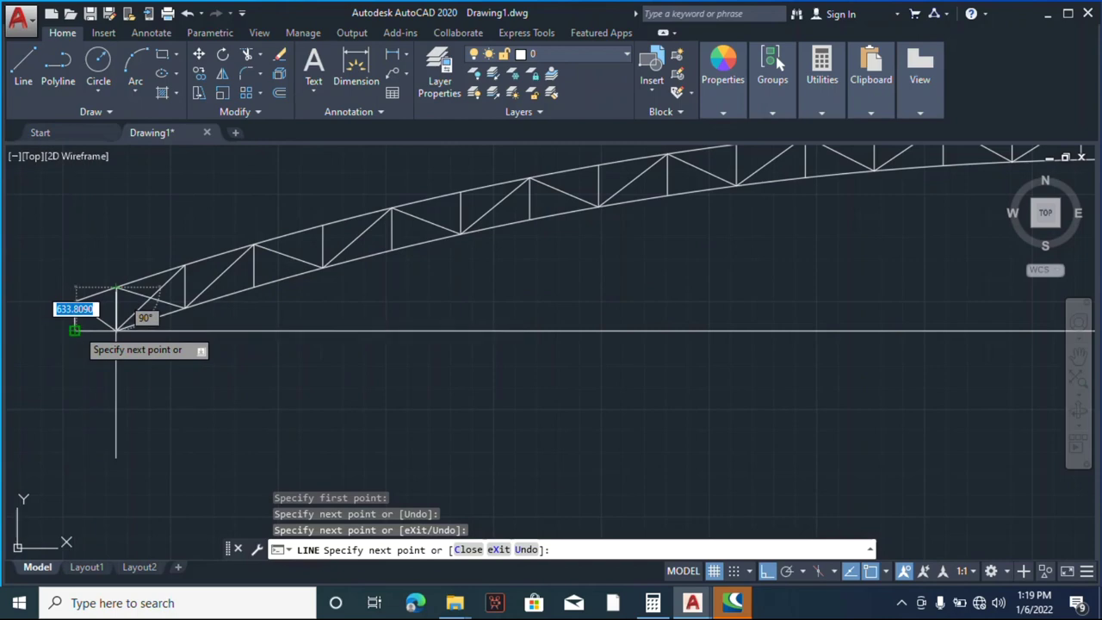
click(75, 330)
scroll(75, 330, down, 4)
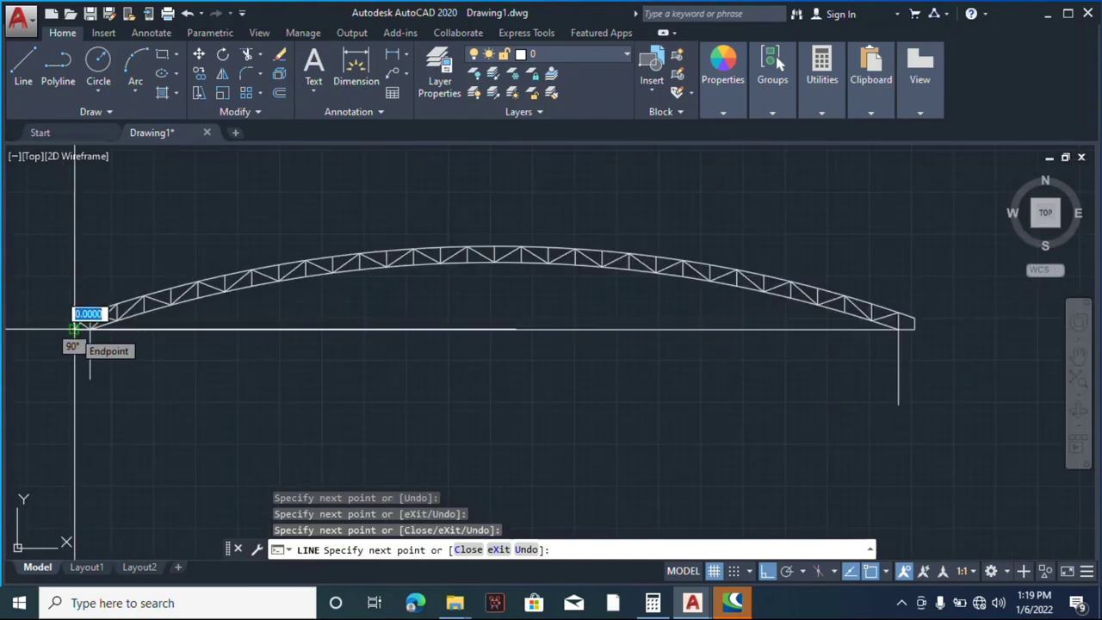
key(Escape)
- Erase the two old diagonals that meet at the left support point on the base line
scroll(77, 324, up, 4)
click(168, 309)
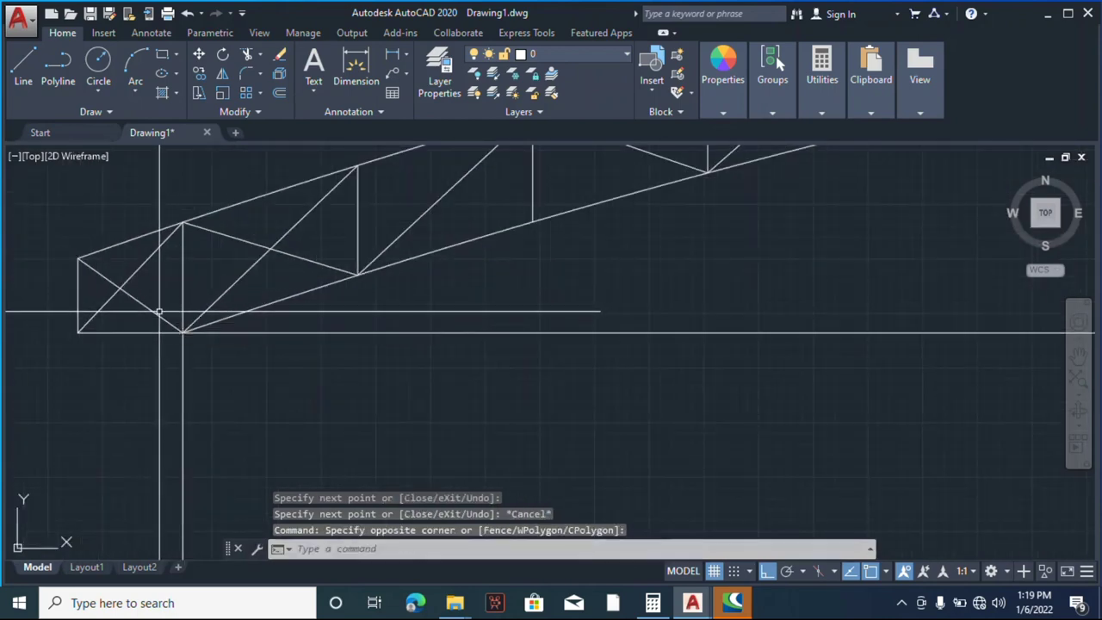
click(162, 325)
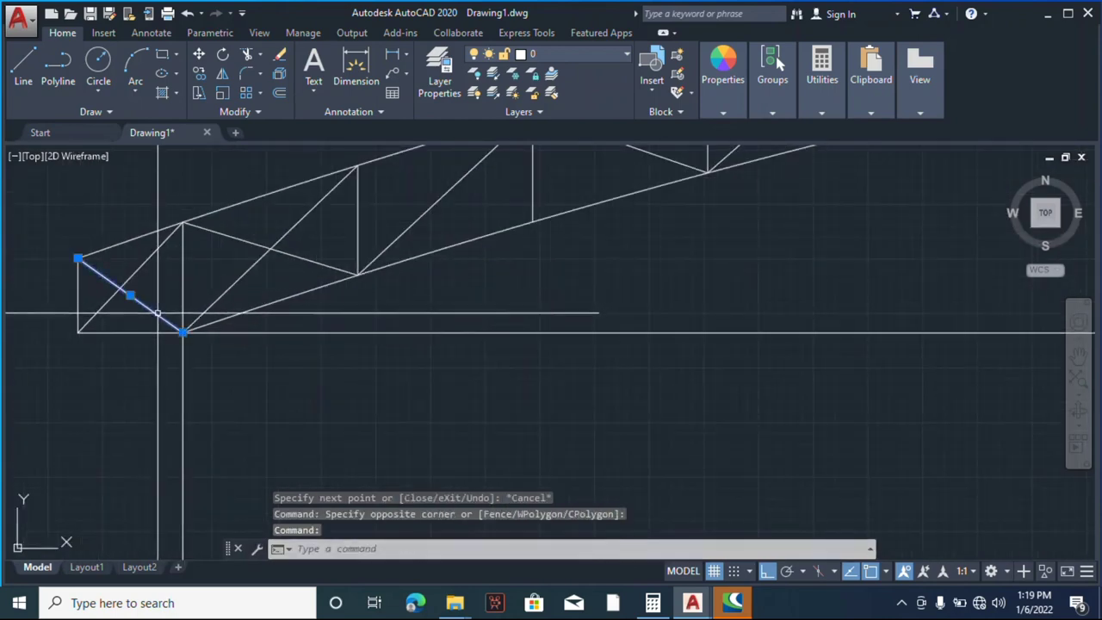
right_click(249, 217)
click(286, 289)
scroll(187, 259, down, 3)
scroll(211, 265, up, 3)
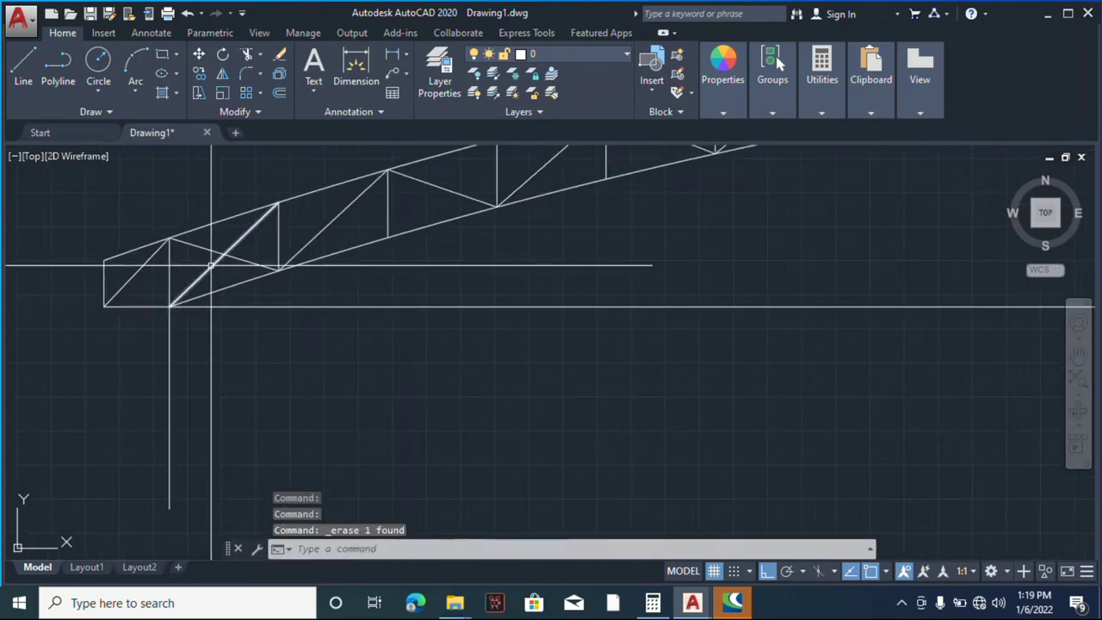
right_click(207, 268)
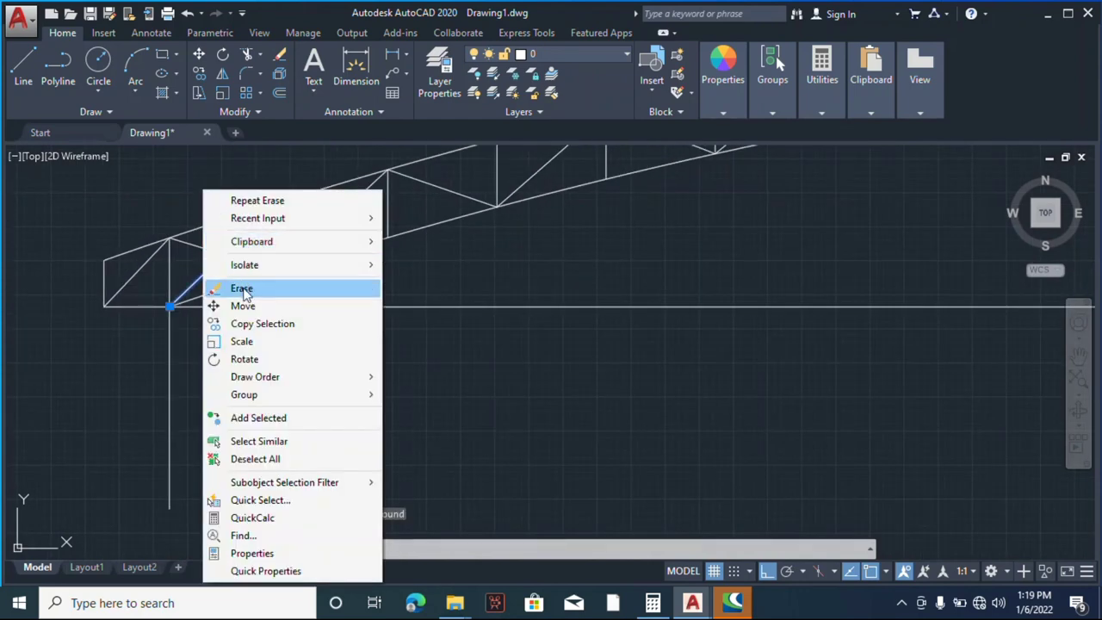
click(243, 290)
scroll(187, 296, down, 5)
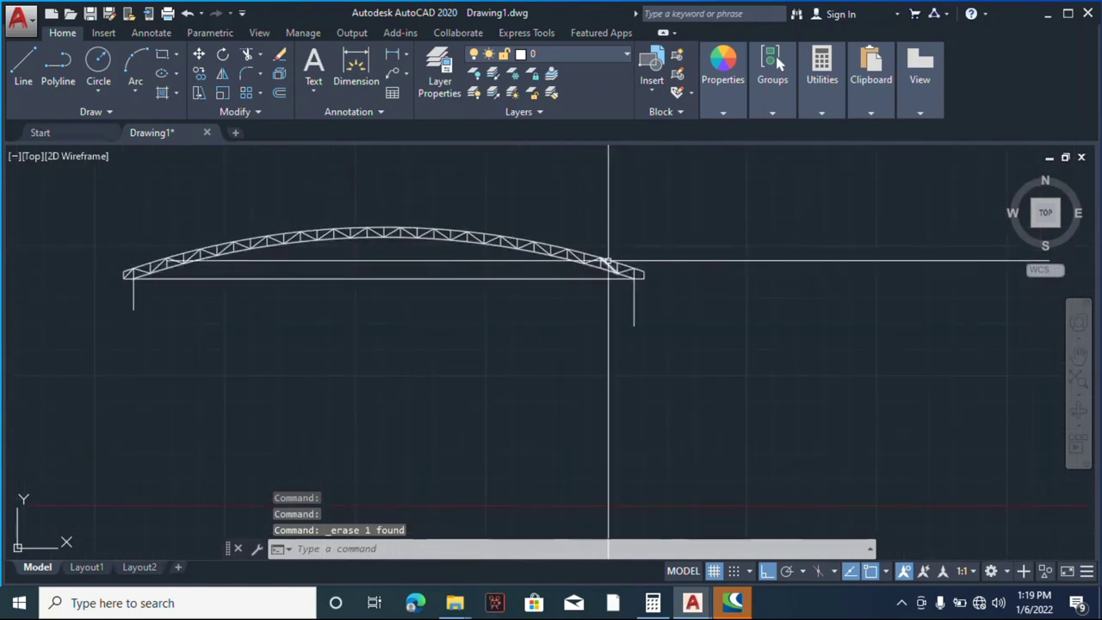
- Draw a diagonal in the right overhang from the support vertical's top to the overhang's lower outer corner
scroll(609, 261, up, 5)
click(24, 64)
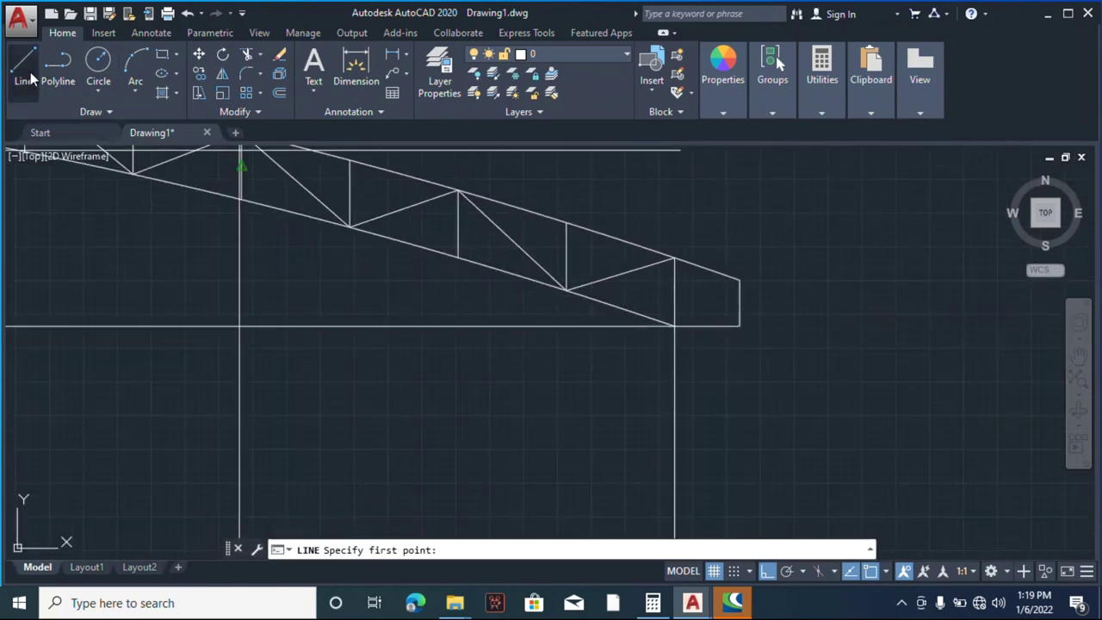
click(674, 257)
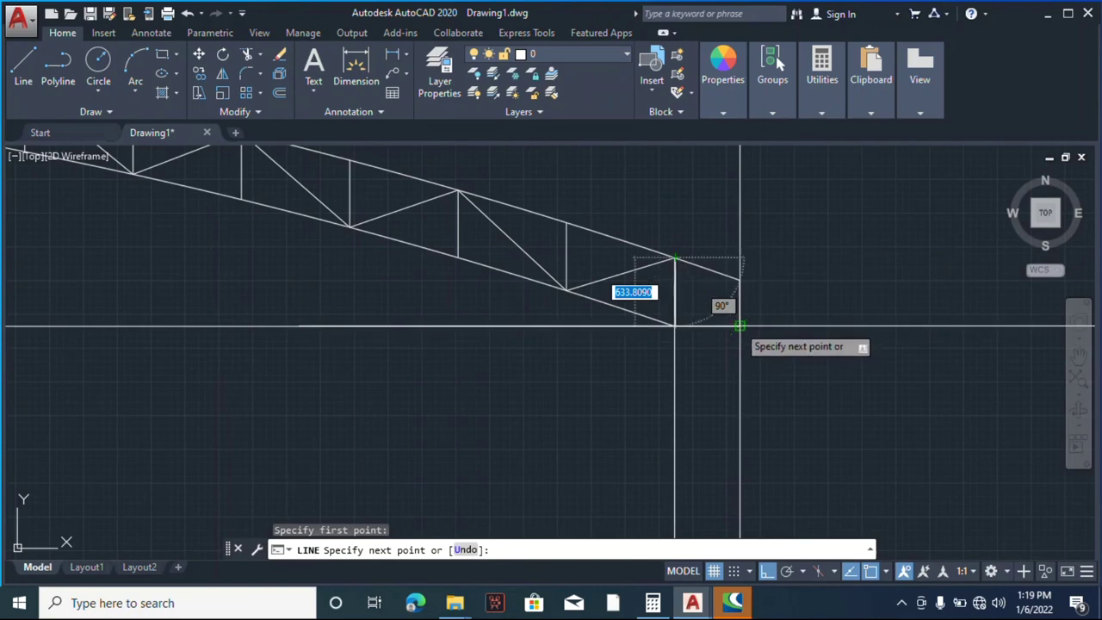
click(738, 323)
scroll(841, 293, down, 5)
key(Escape)
scroll(560, 277, down, 4)
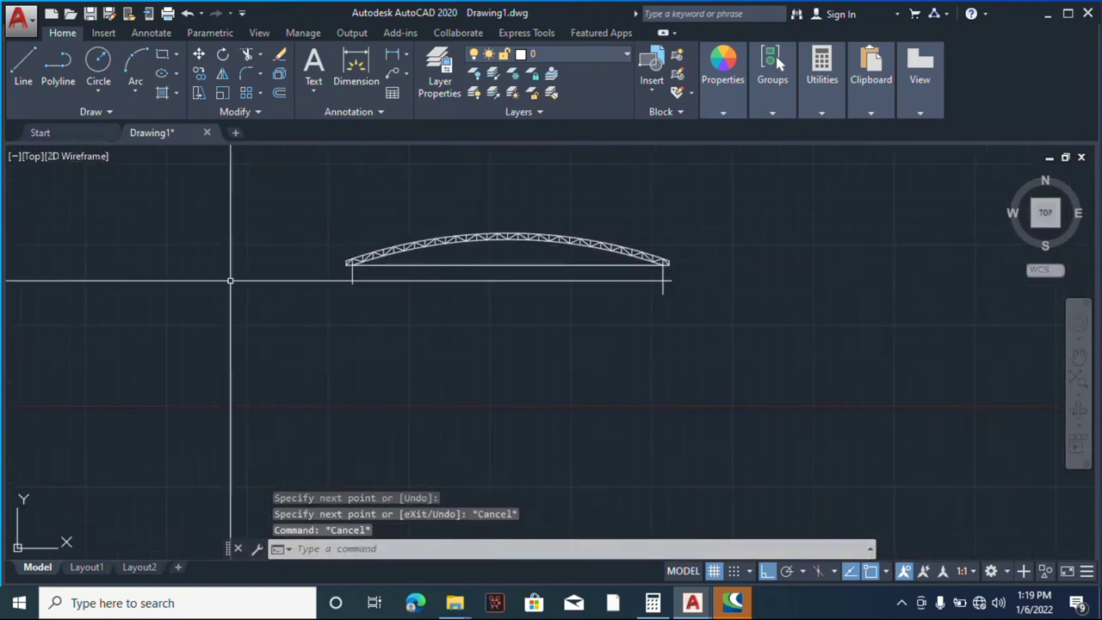
- Draw a vertical line straight down from the midpoint of the base line
scroll(280, 269, up, 8)
scroll(319, 285, down, 2)
scroll(711, 307, down, 4)
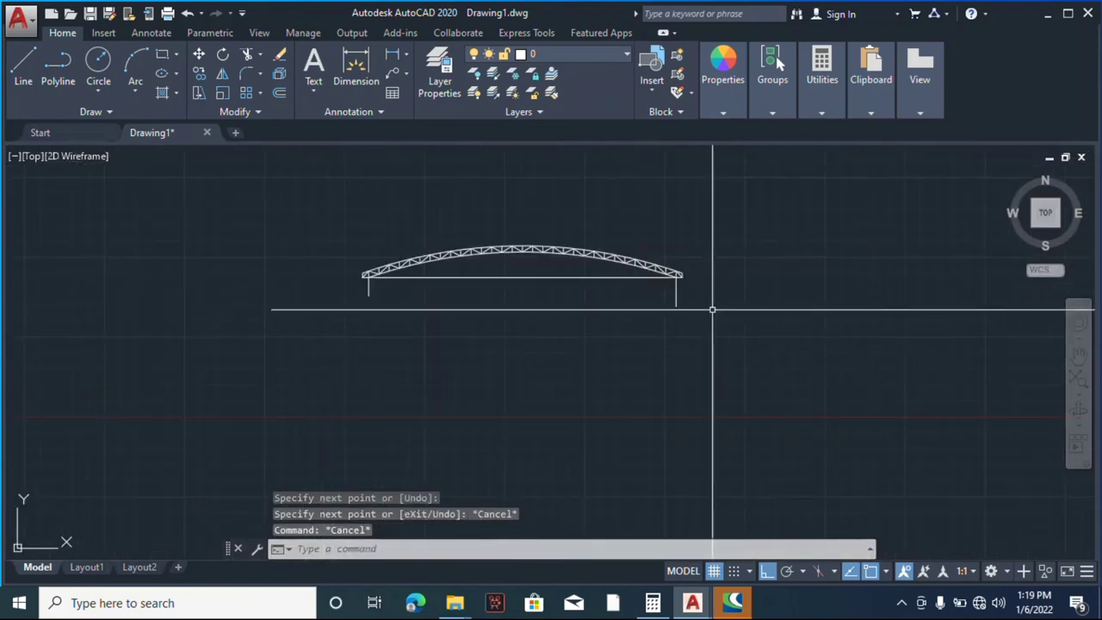
scroll(450, 288, up, 3)
scroll(421, 214, up, 1)
scroll(543, 263, down, 5)
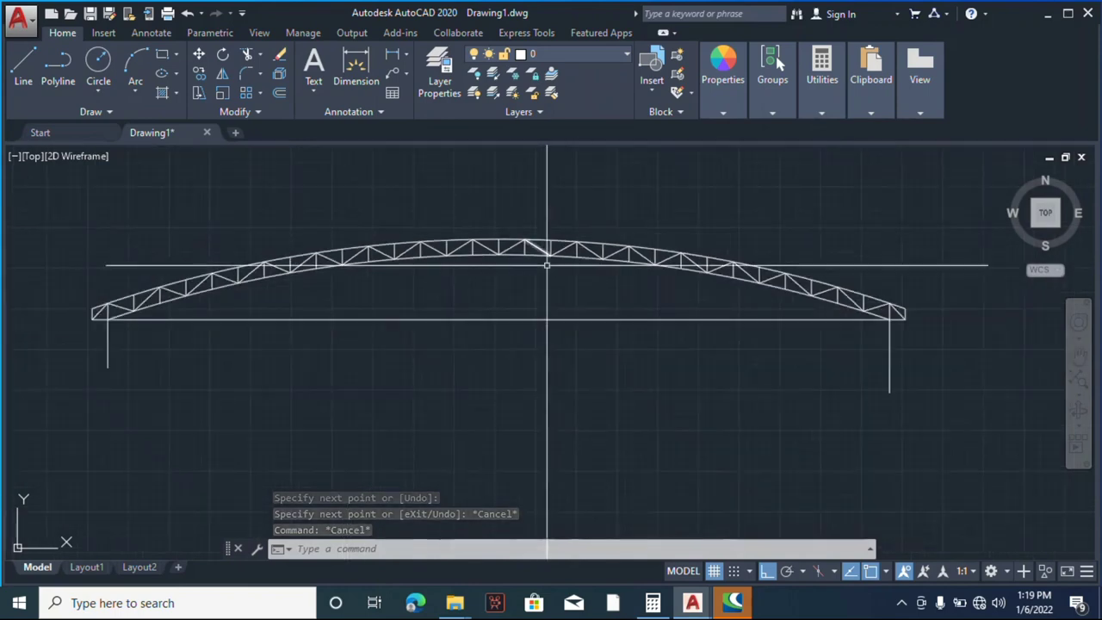
click(23, 69)
scroll(551, 267, up, 2)
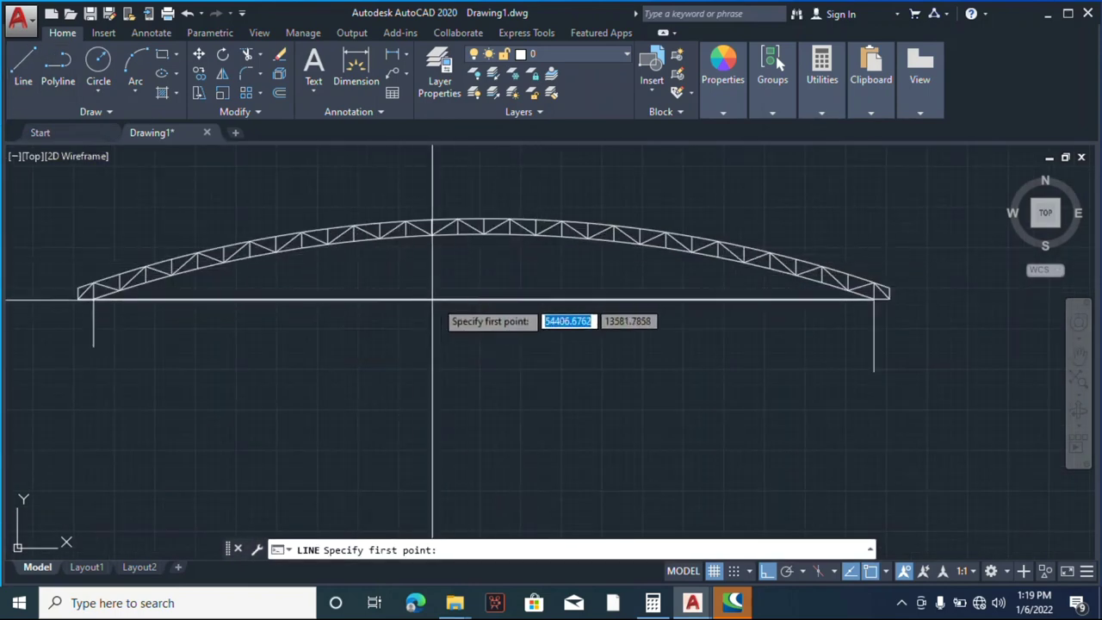
click(445, 361)
key(Escape)
- Select the truss's lower arc and check its extent between the two supports
scroll(481, 188, up, 4)
scroll(488, 270, down, 4)
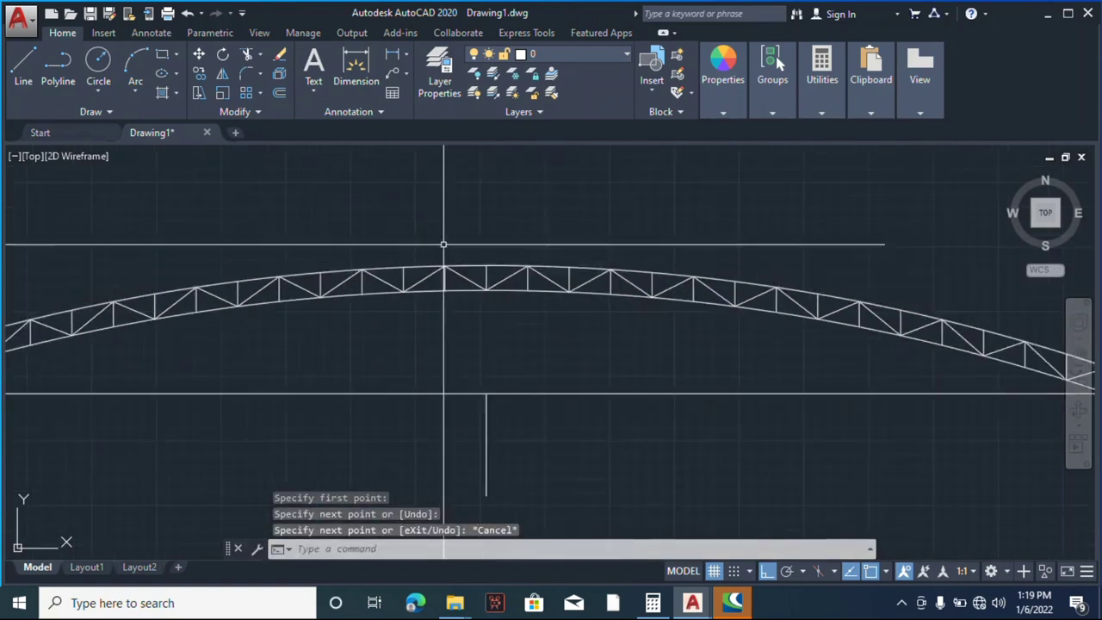
scroll(357, 281, up, 3)
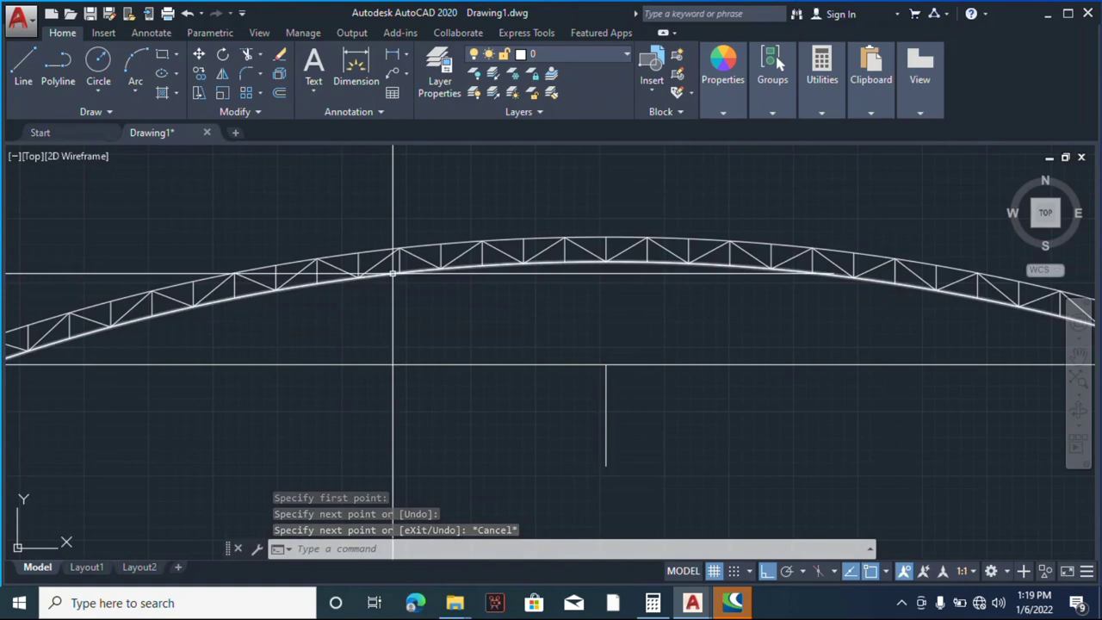
click(393, 274)
scroll(393, 274, down, 2)
scroll(878, 310, up, 3)
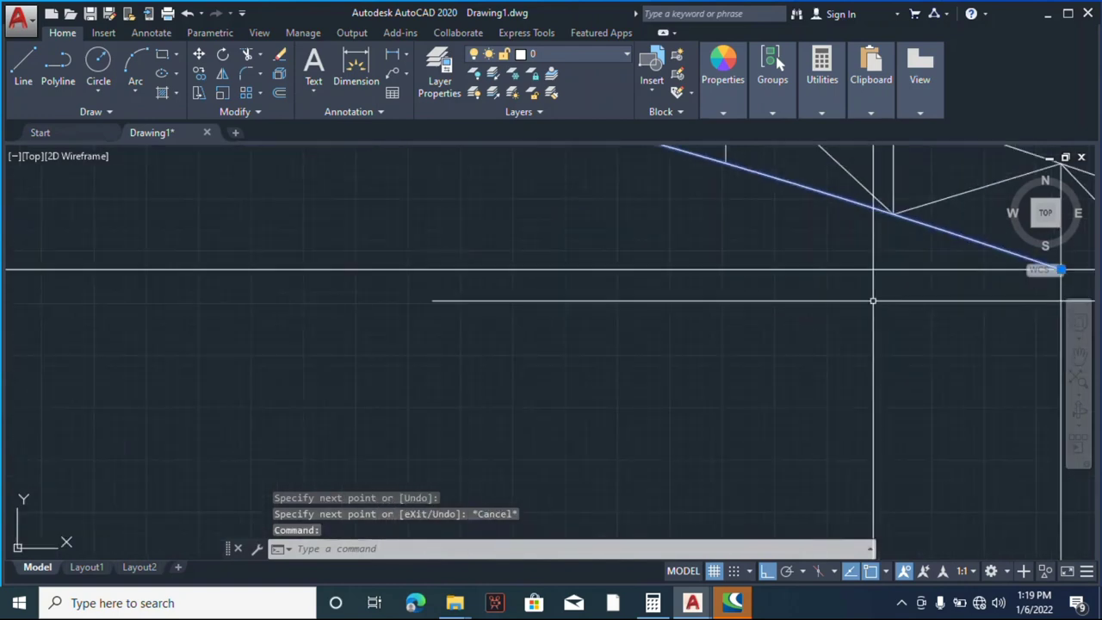
scroll(922, 247, down, 3)
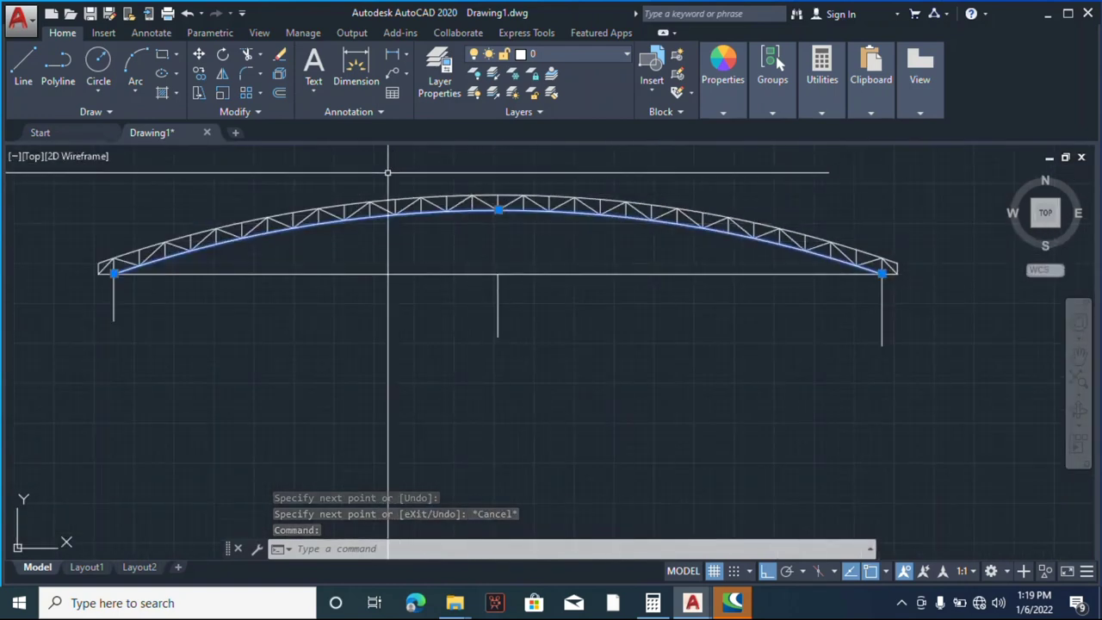
- Examine the joints where the verticals and diagonals meet the lower arc between midspan and the left support
scroll(387, 172, up, 3)
scroll(366, 281, down, 1)
scroll(231, 283, up, 1)
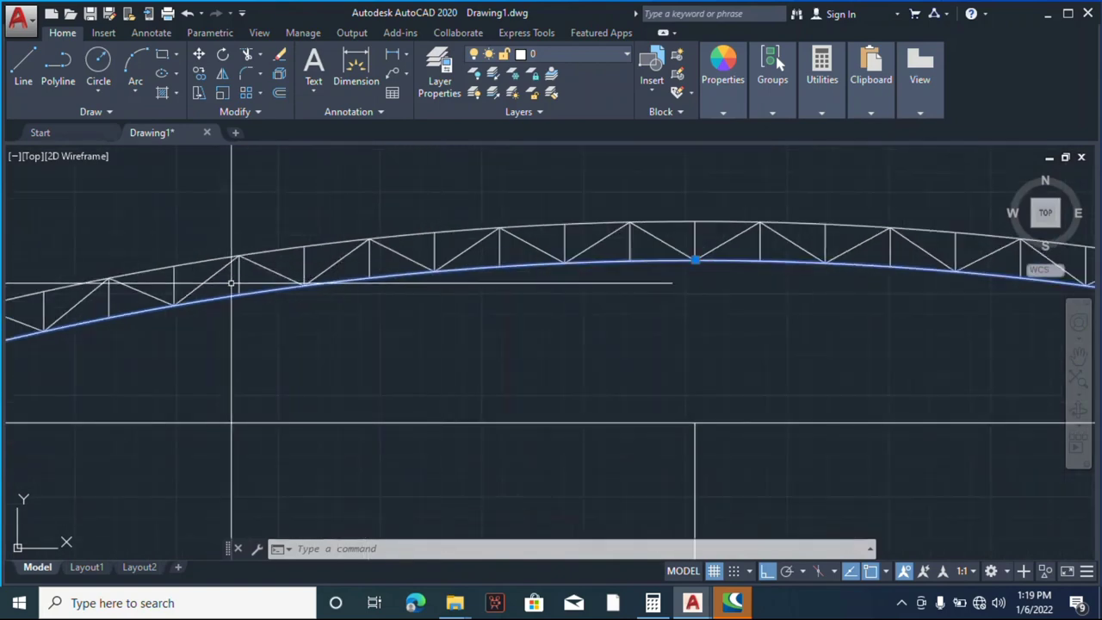
scroll(396, 282, down, 3)
scroll(249, 291, up, 5)
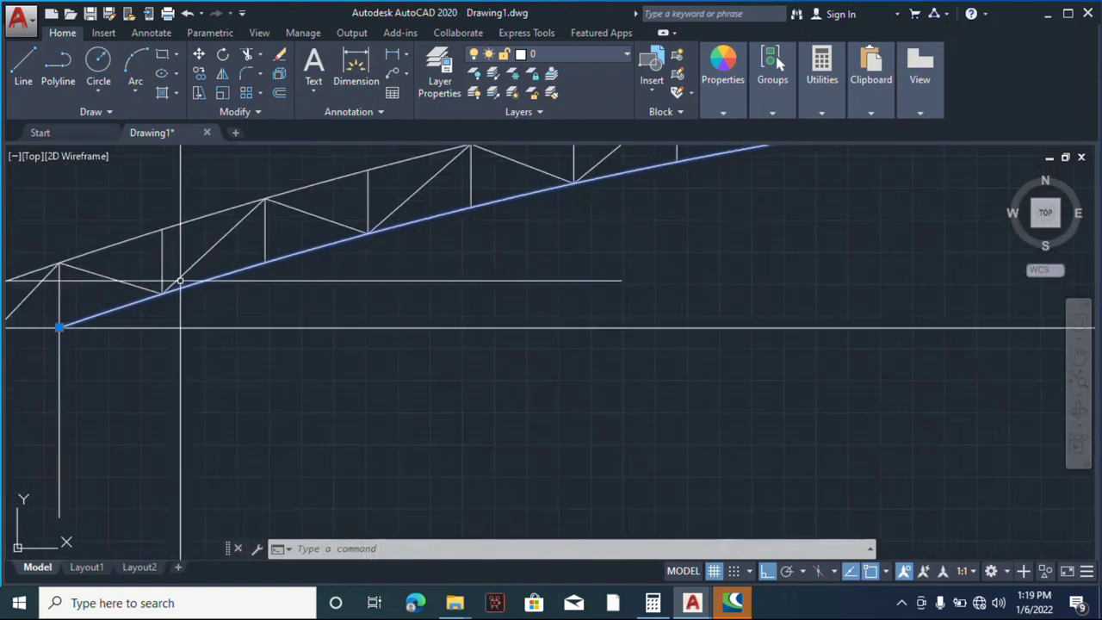
scroll(322, 233, down, 2)
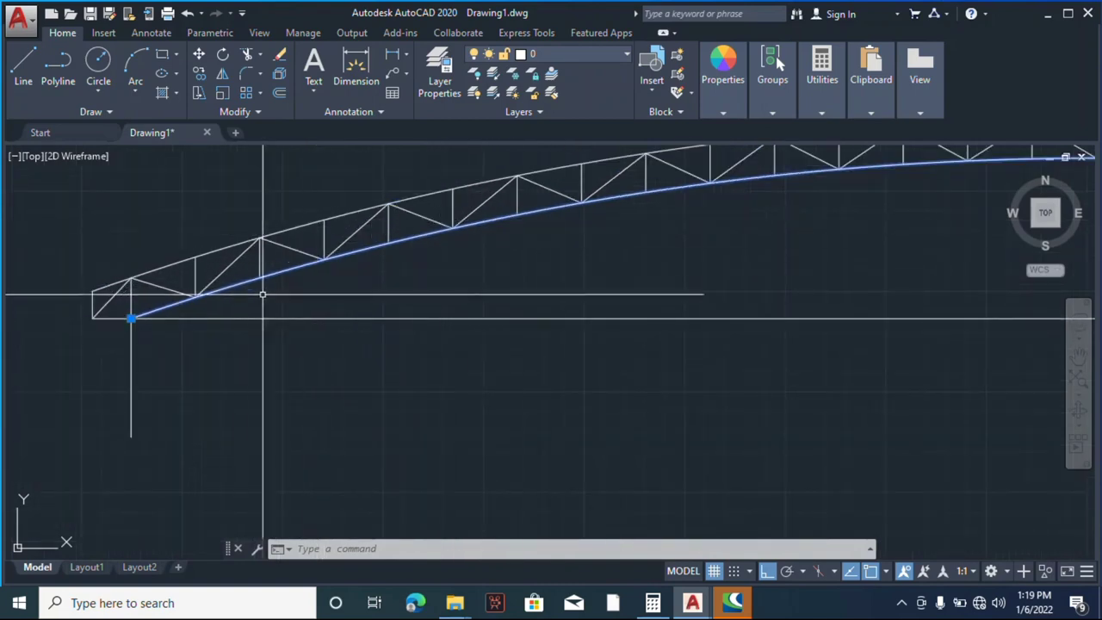
scroll(232, 285, up, 5)
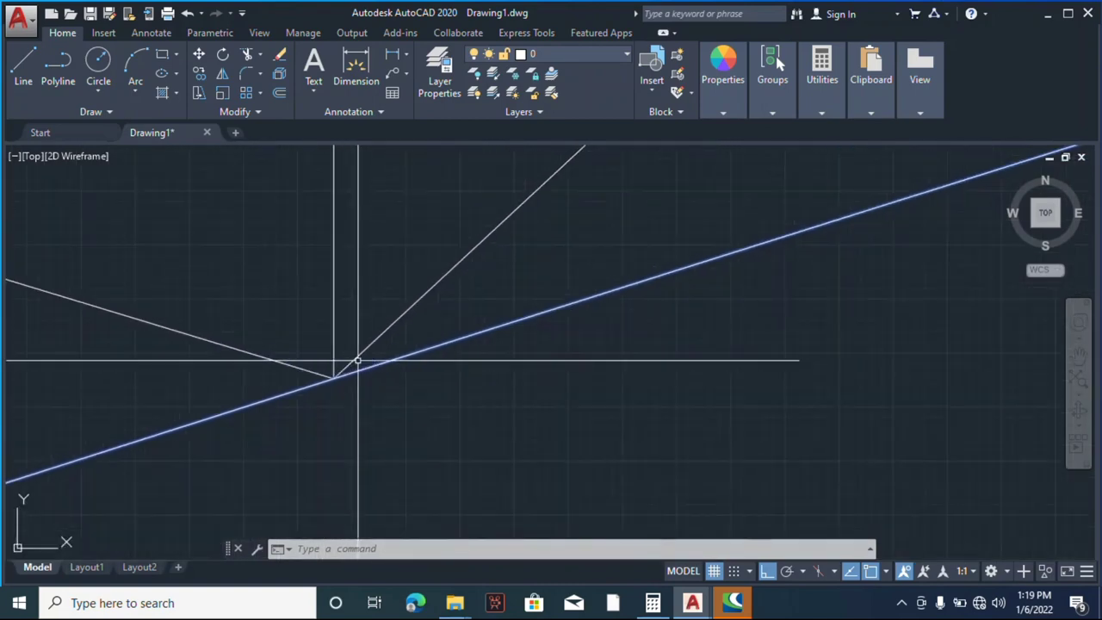
scroll(284, 327, down, 4)
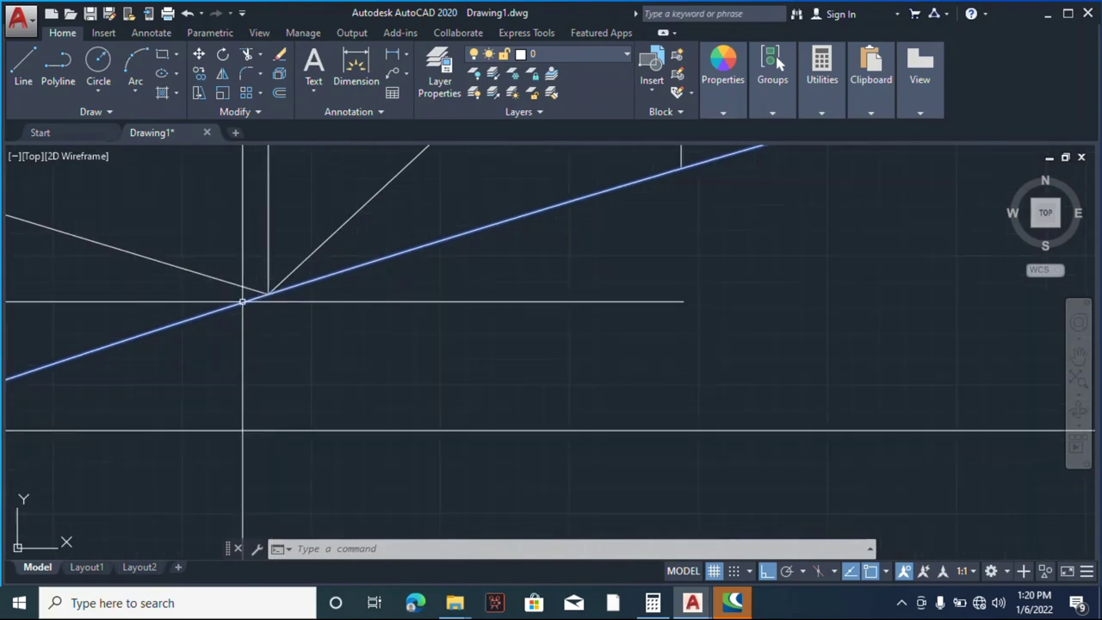
scroll(68, 335, down, 3)
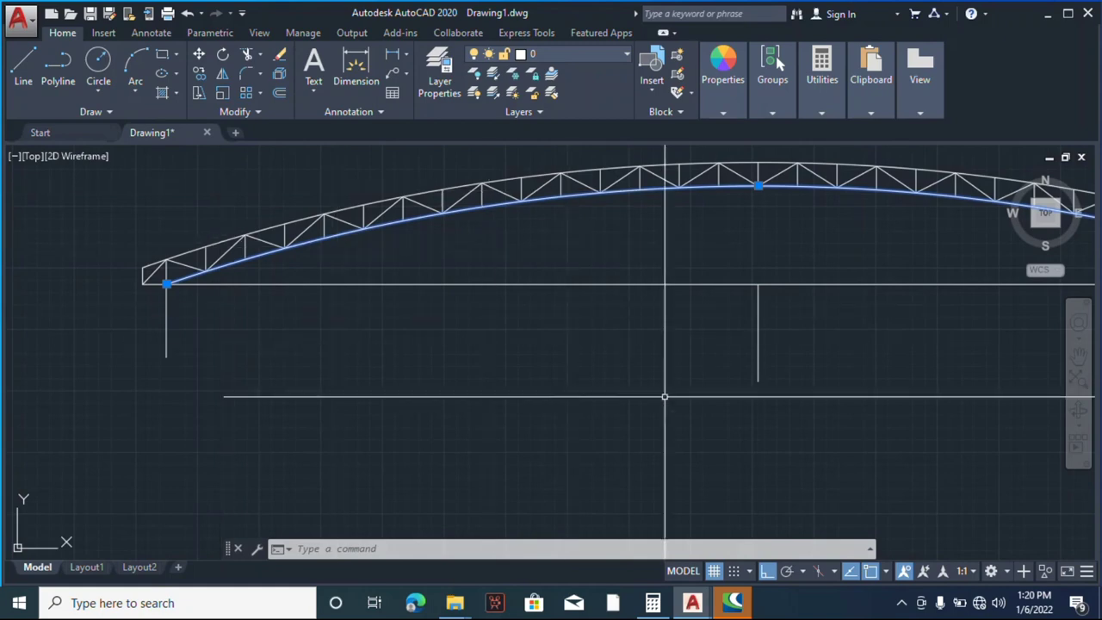
click(901, 602)
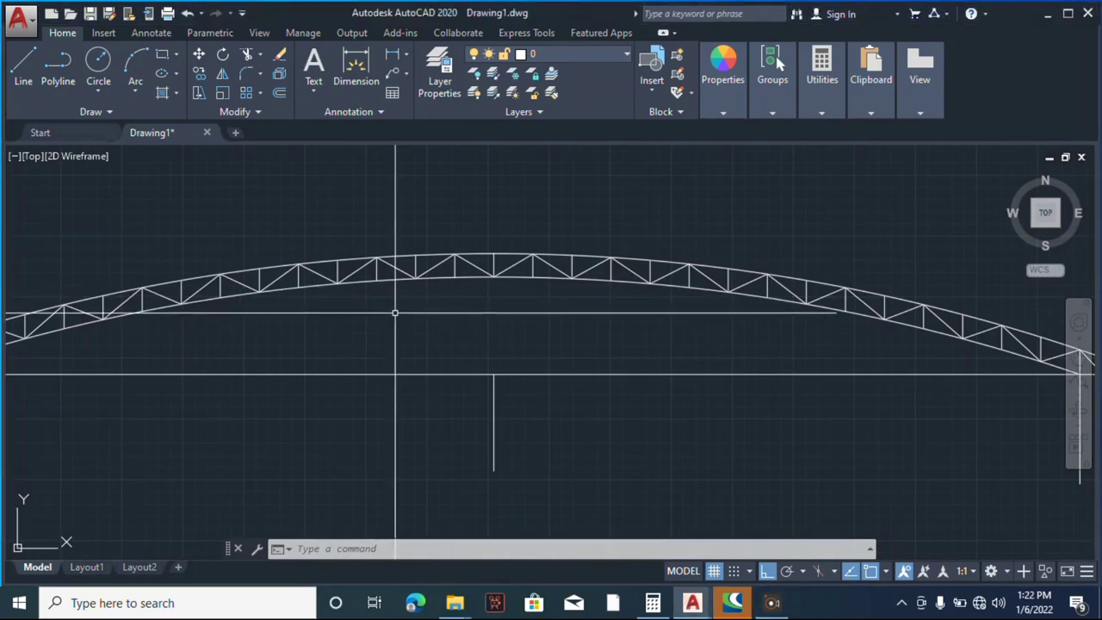
middle_drag(250, 325, 374, 305)
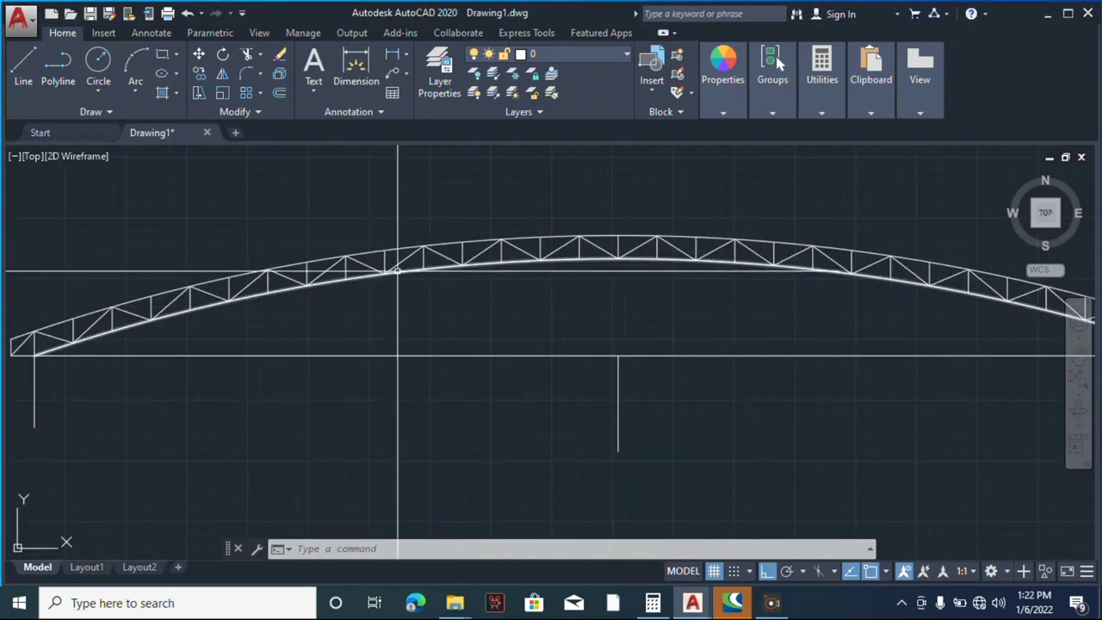
scroll(401, 271, up, 8)
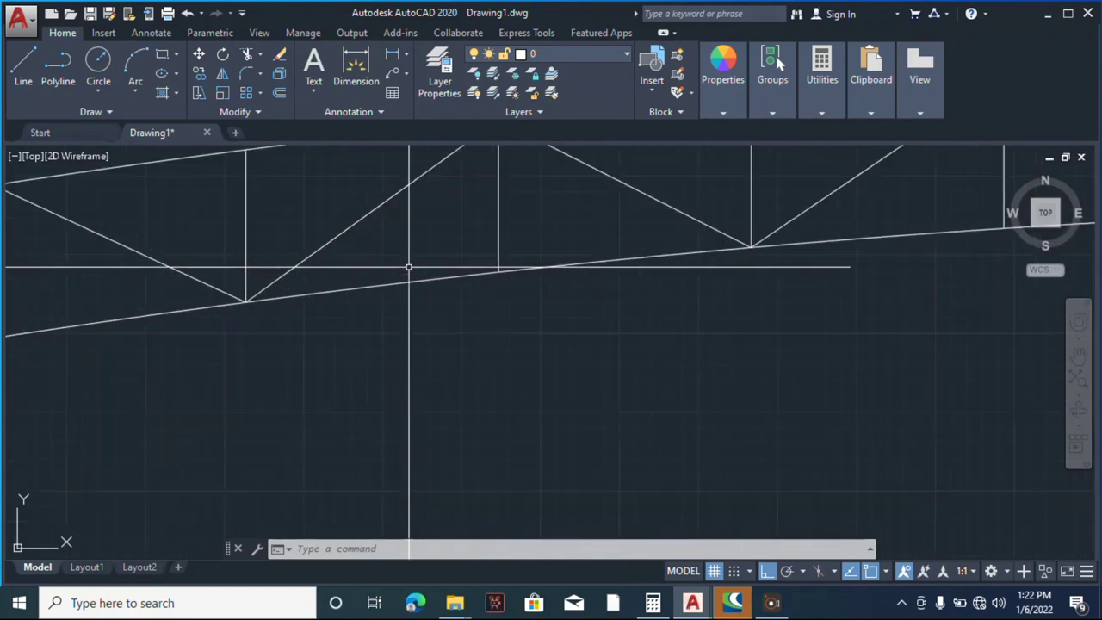
- Erase the truss's lower arc
scroll(466, 267, down, 4)
click(486, 267)
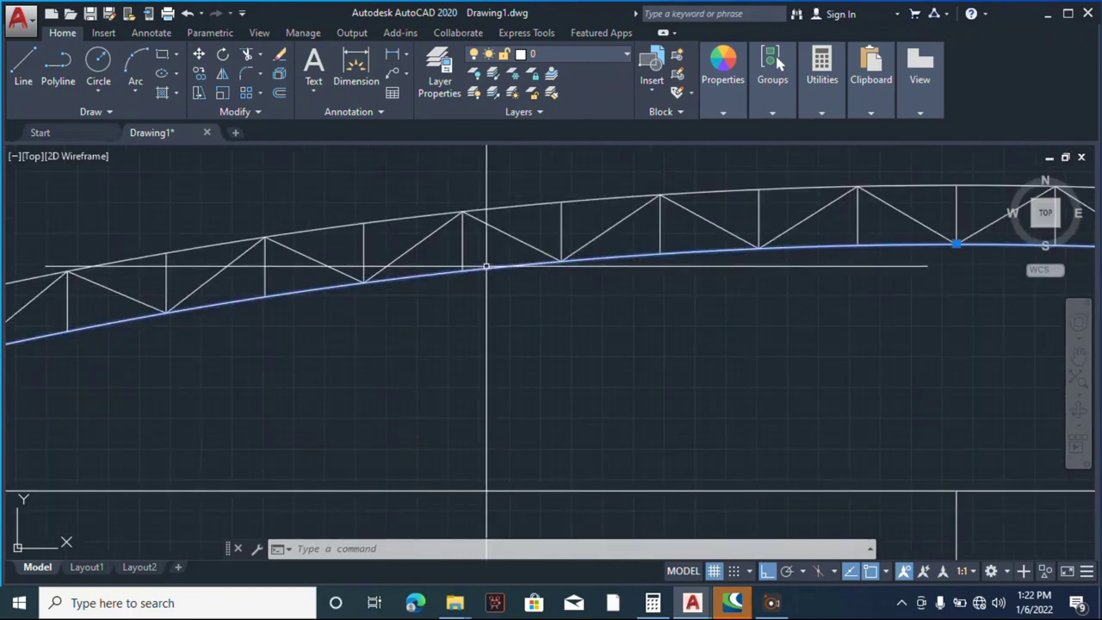
scroll(519, 259, down, 3)
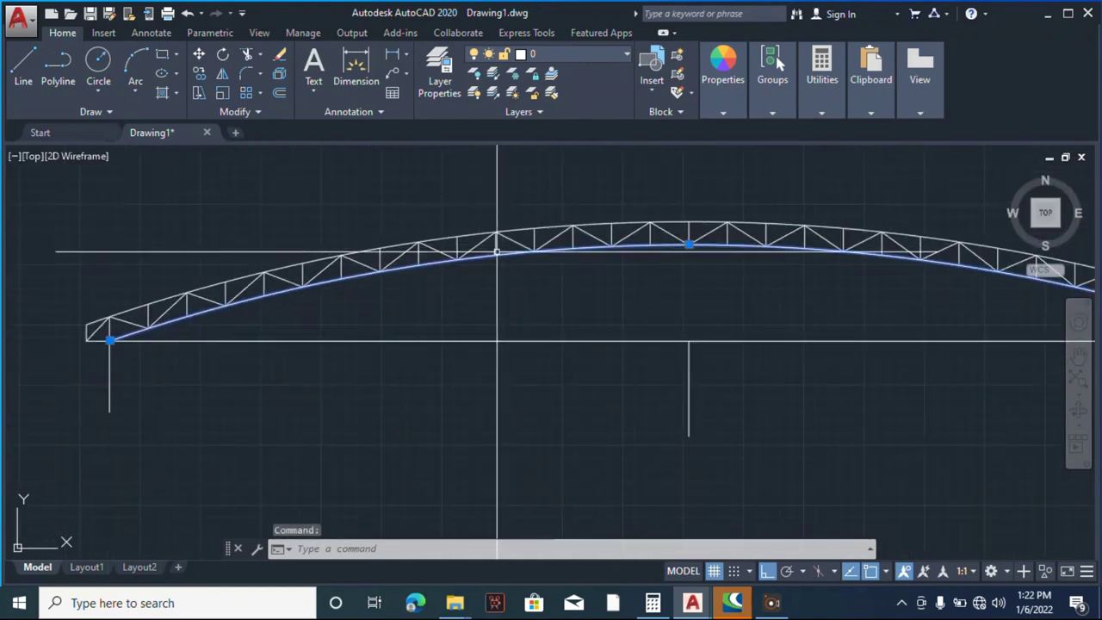
scroll(464, 260, up, 3)
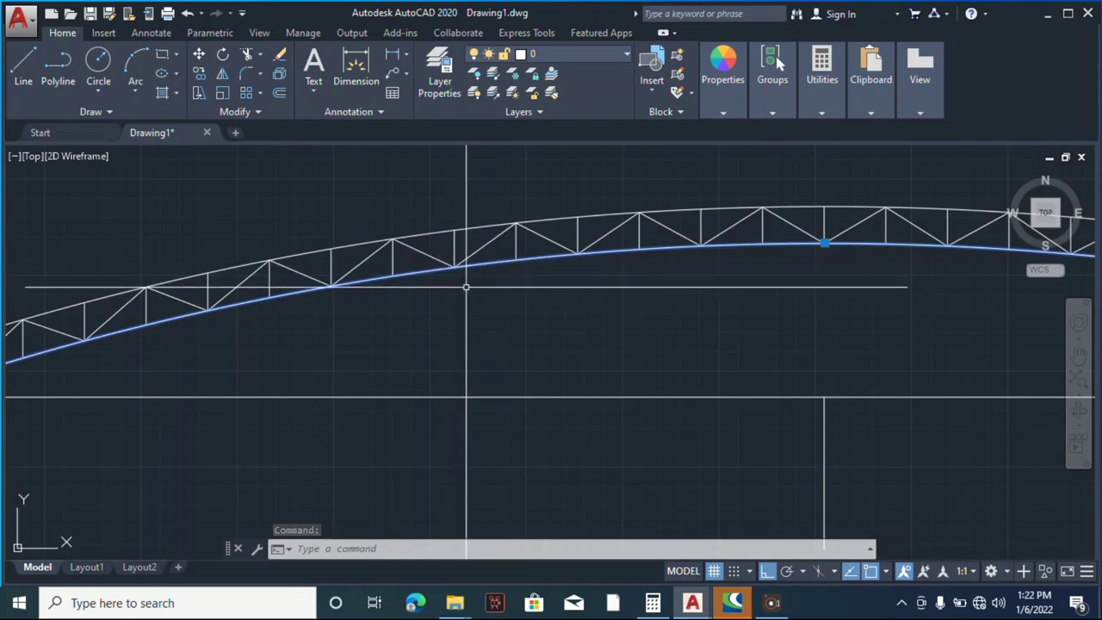
right_click(499, 195)
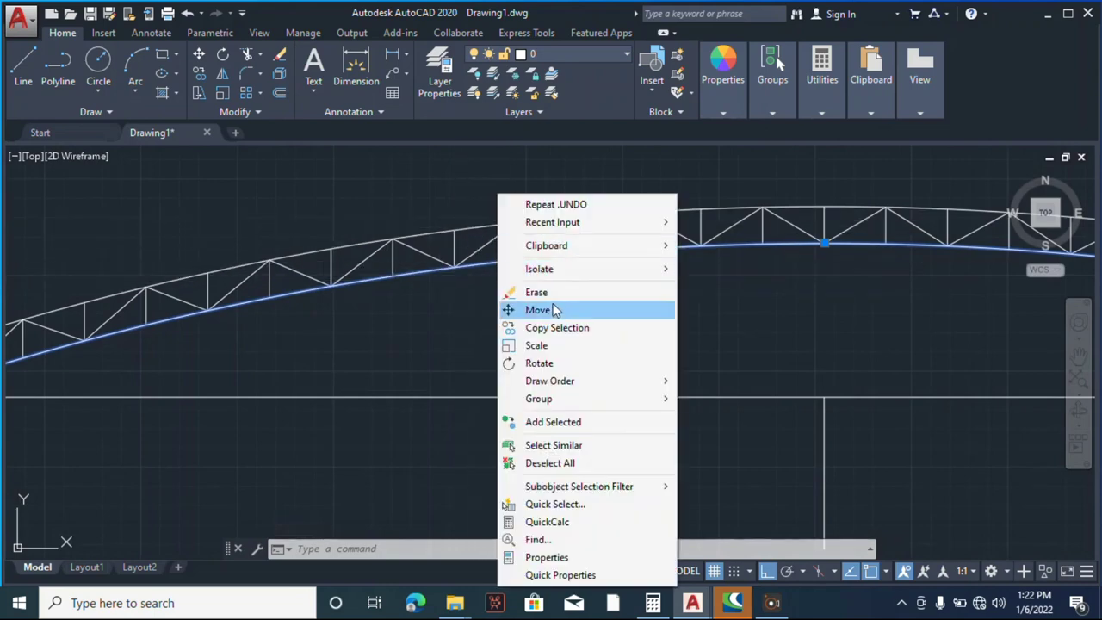
click(554, 294)
scroll(548, 297, down, 4)
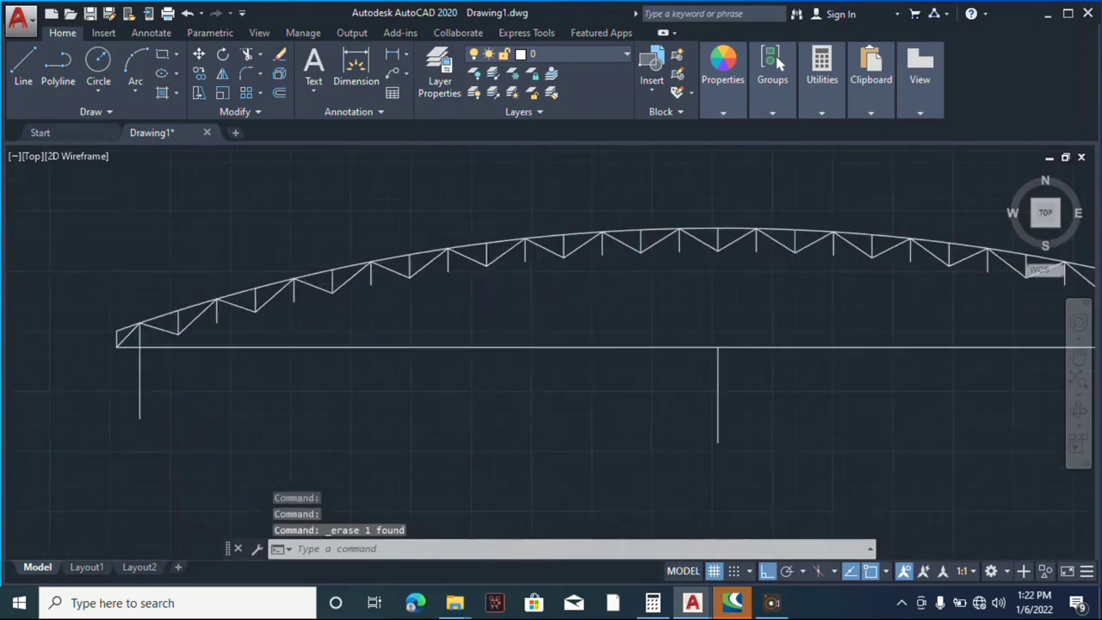
- Draw straight lower-chord segments from the left support point through the lower ends of the next six verticals
scroll(437, 293, up, 3)
scroll(444, 286, up, 2)
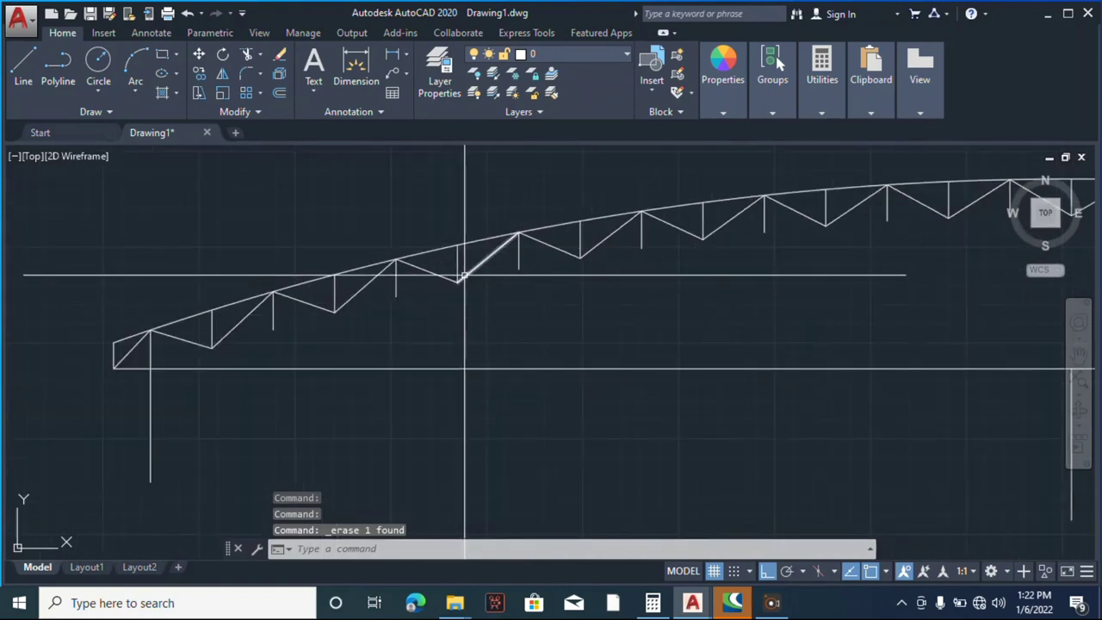
click(24, 83)
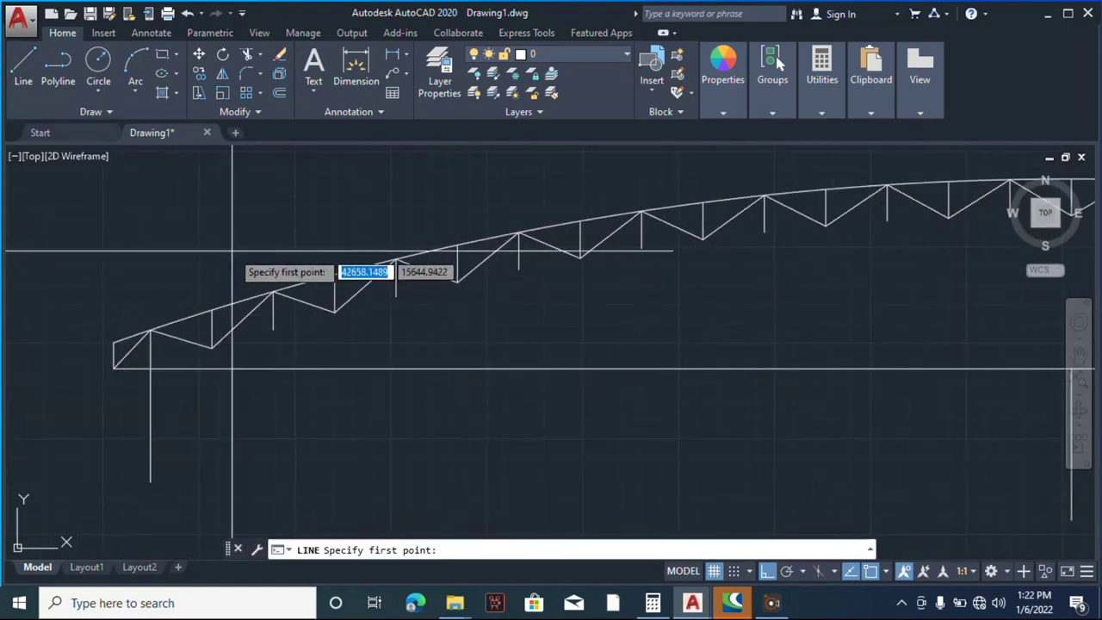
scroll(166, 332, up, 2)
click(139, 390)
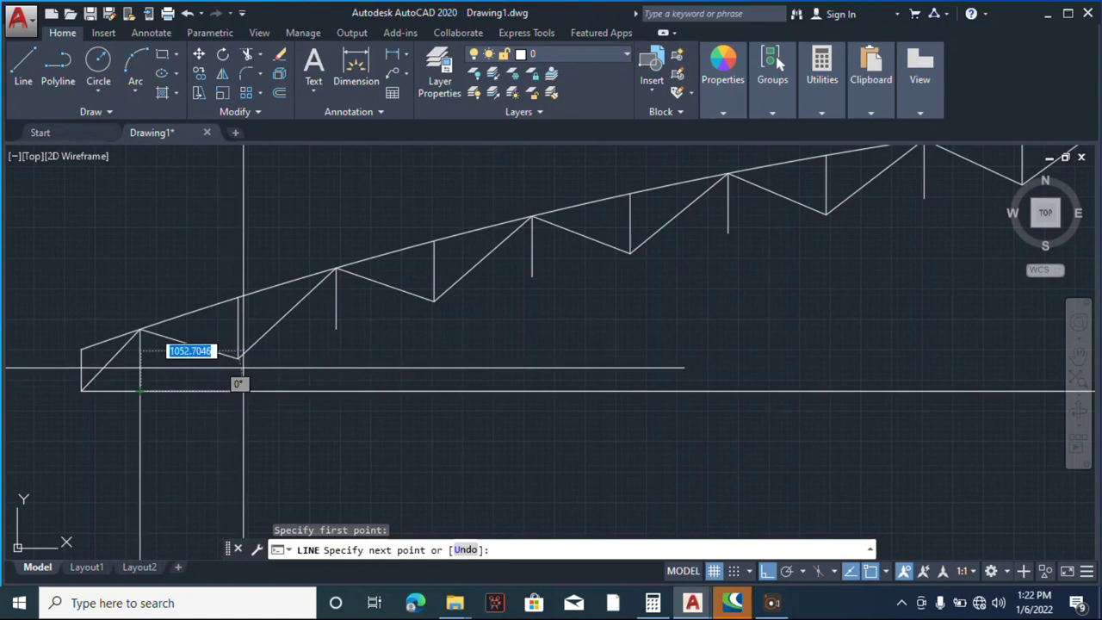
click(336, 327)
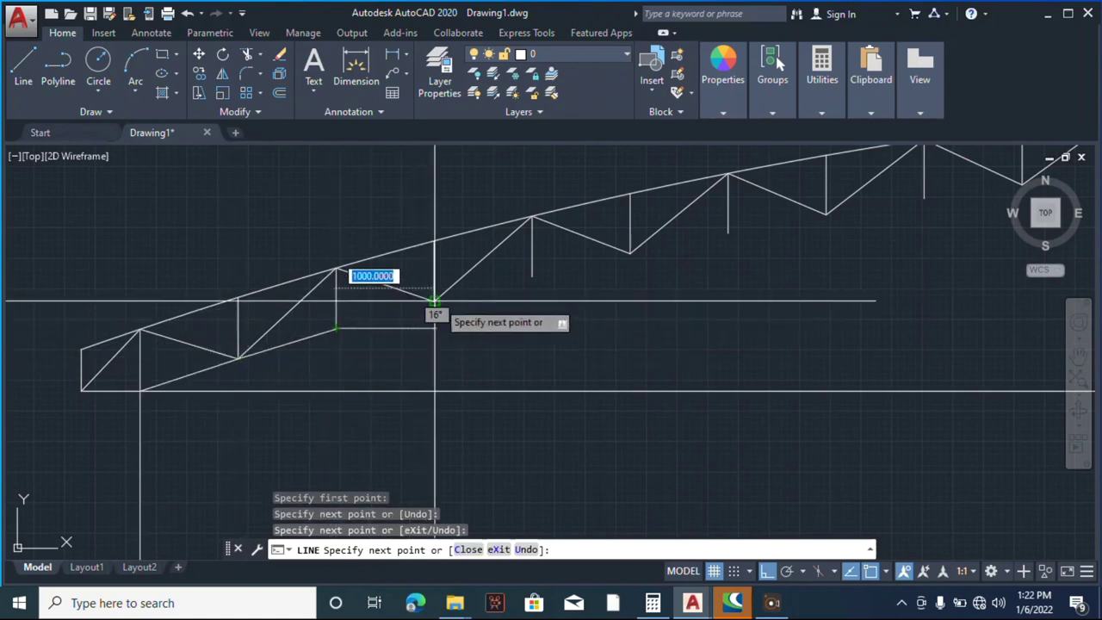
click(434, 301)
click(532, 276)
click(633, 252)
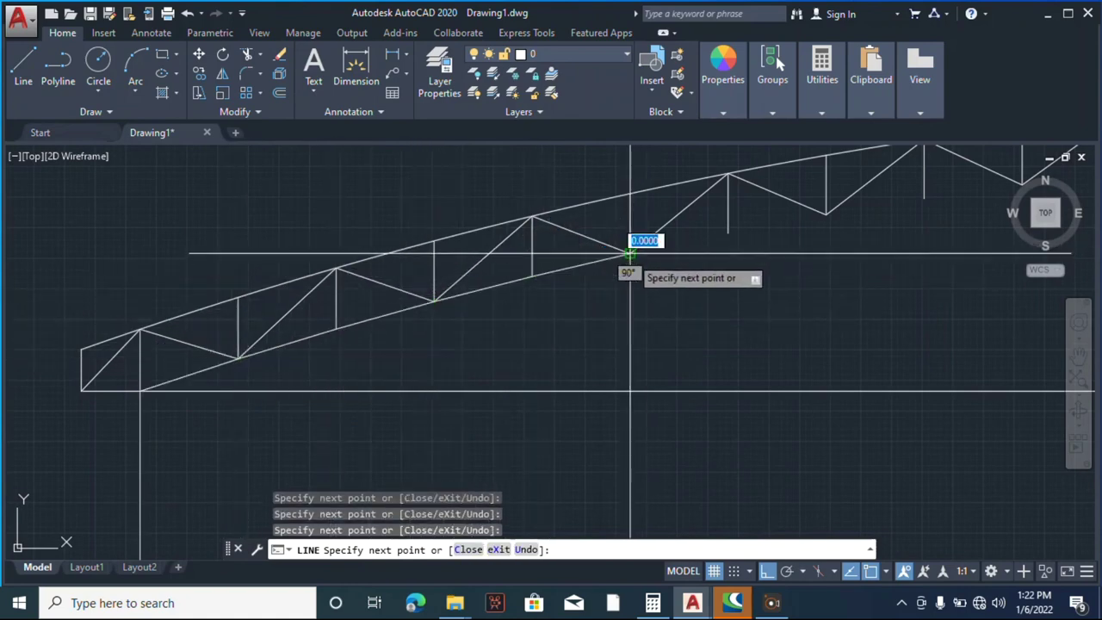
click(728, 233)
- Continue the straight lower-chord segments joint by joint from the sixth vertical to the vertical just before midspan
scroll(729, 235, down, 4)
scroll(677, 234, up, 3)
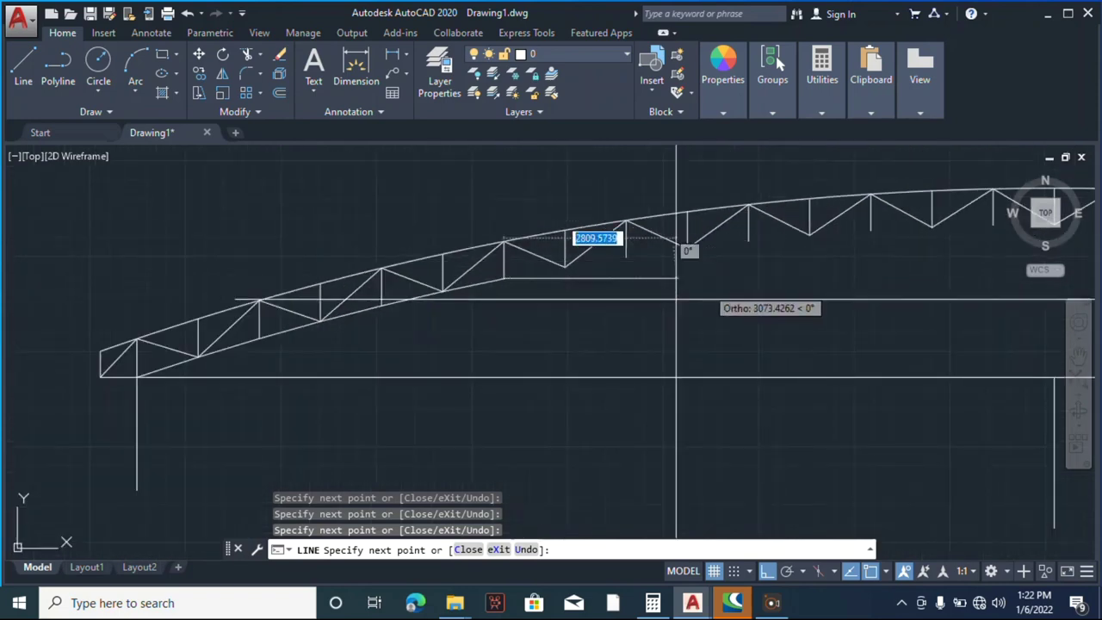
click(626, 256)
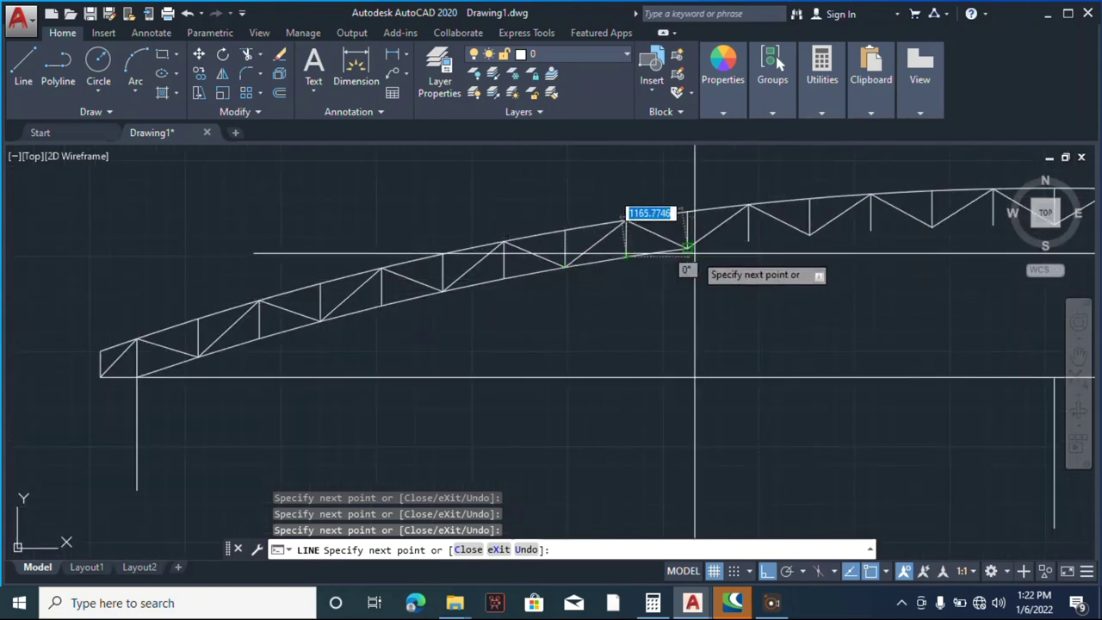
click(688, 247)
click(748, 241)
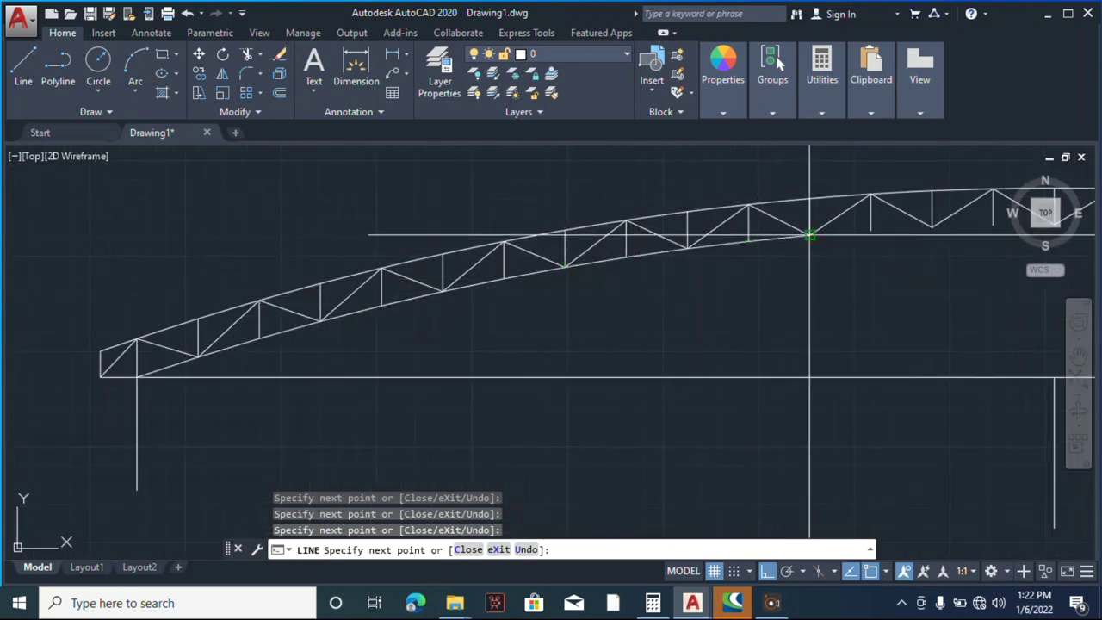
click(809, 233)
scroll(872, 229, up, 8)
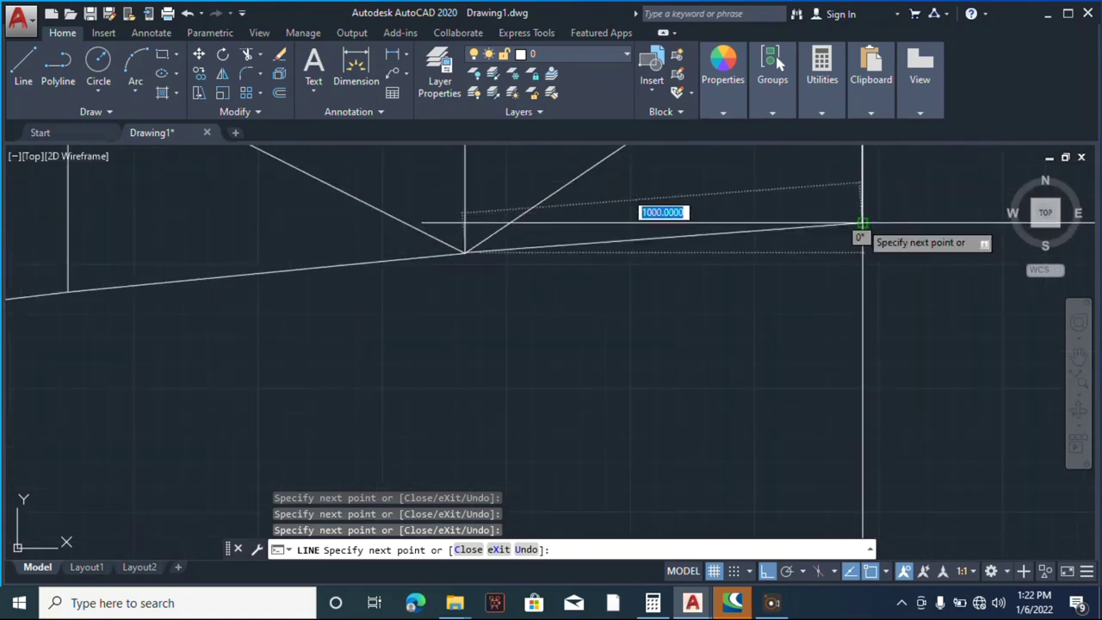
scroll(862, 222, down, 6)
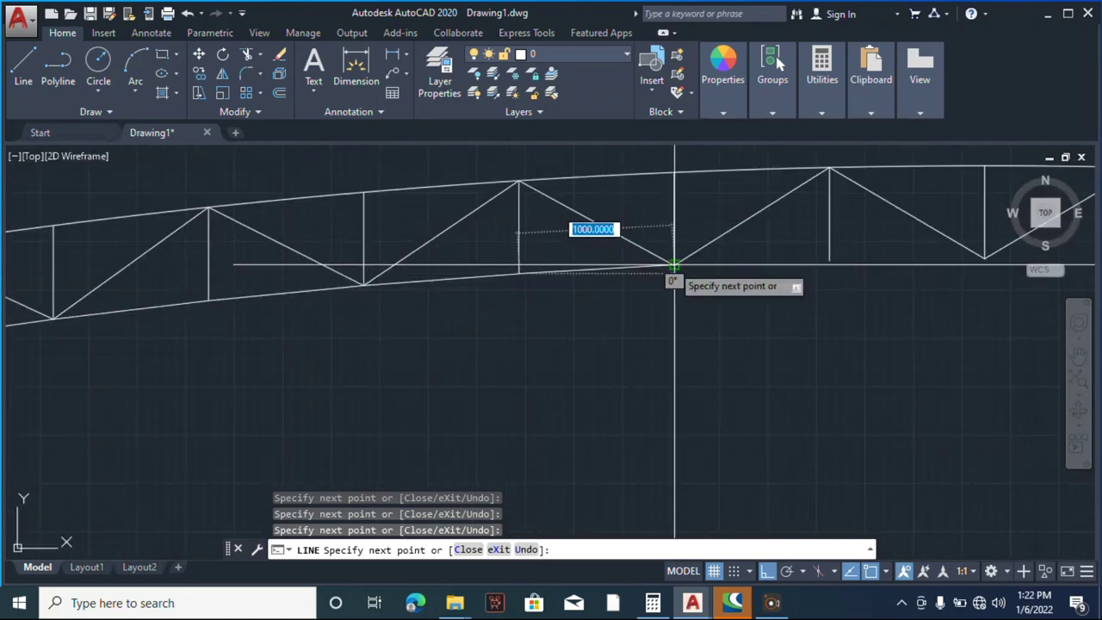
scroll(612, 267, down, 5)
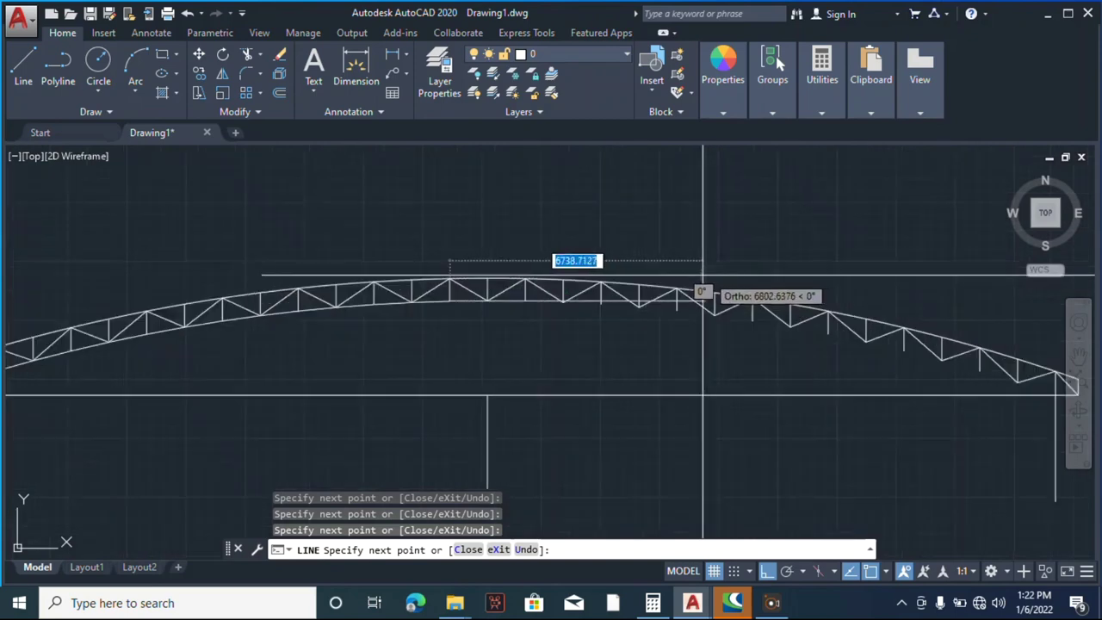
- Undo the misplaced segment that skips joints and extend the lower chord past midspan to the fifth vertical on the right half
scroll(601, 327, up, 5)
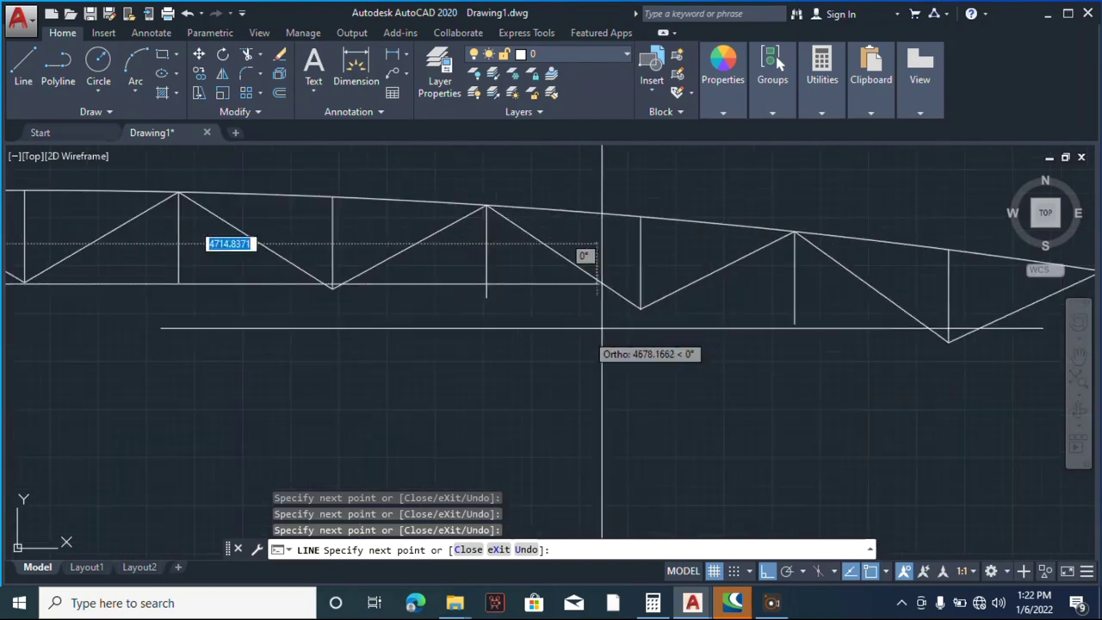
click(486, 296)
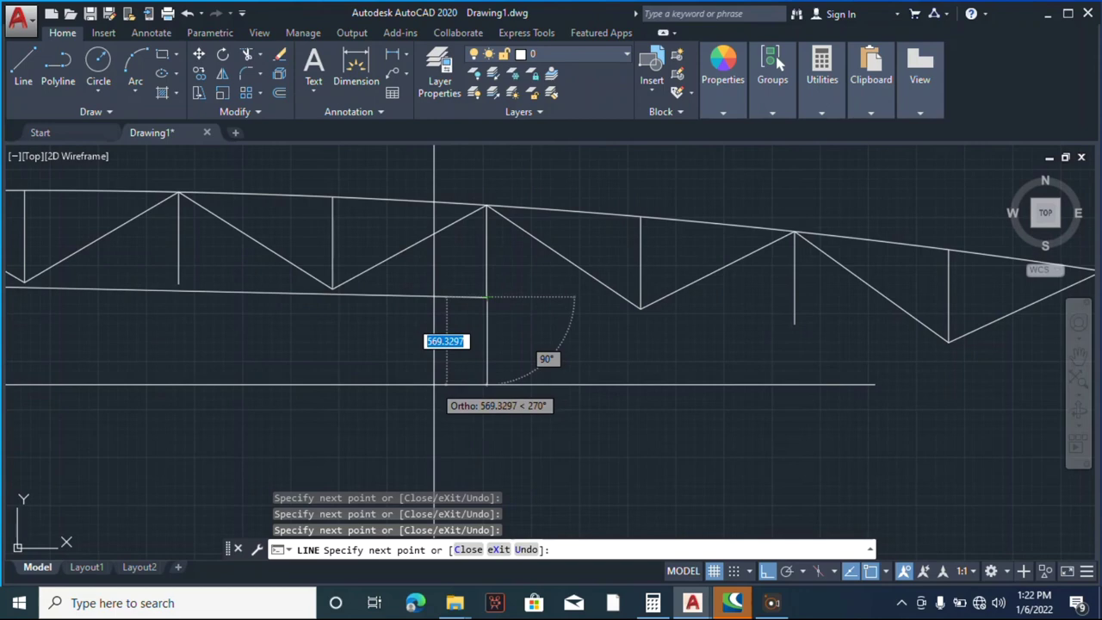
key(ctrl+z)
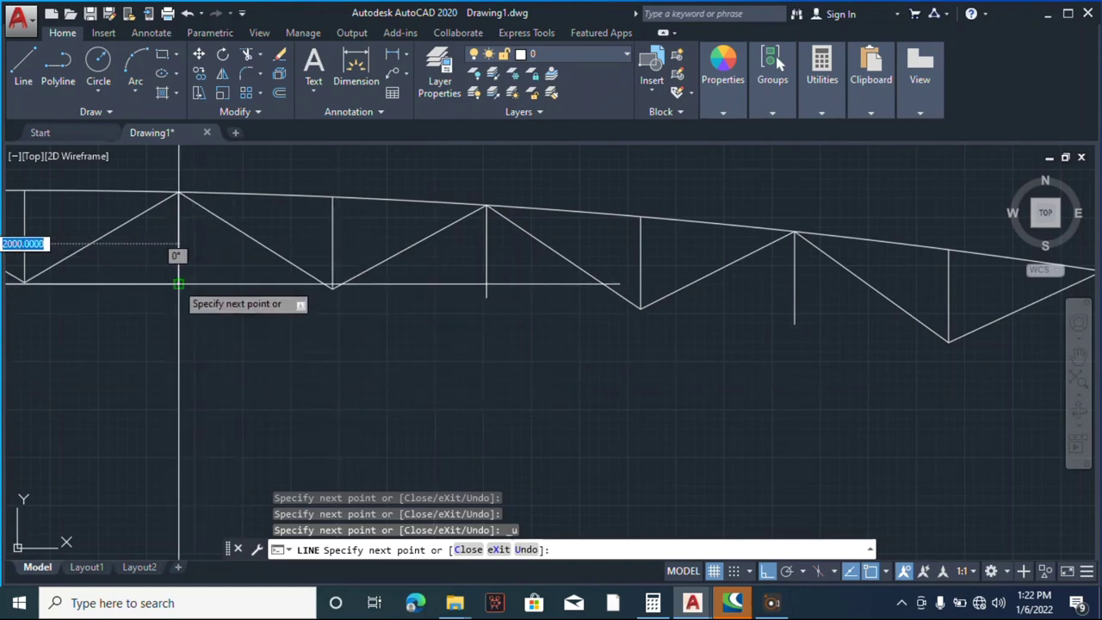
click(332, 287)
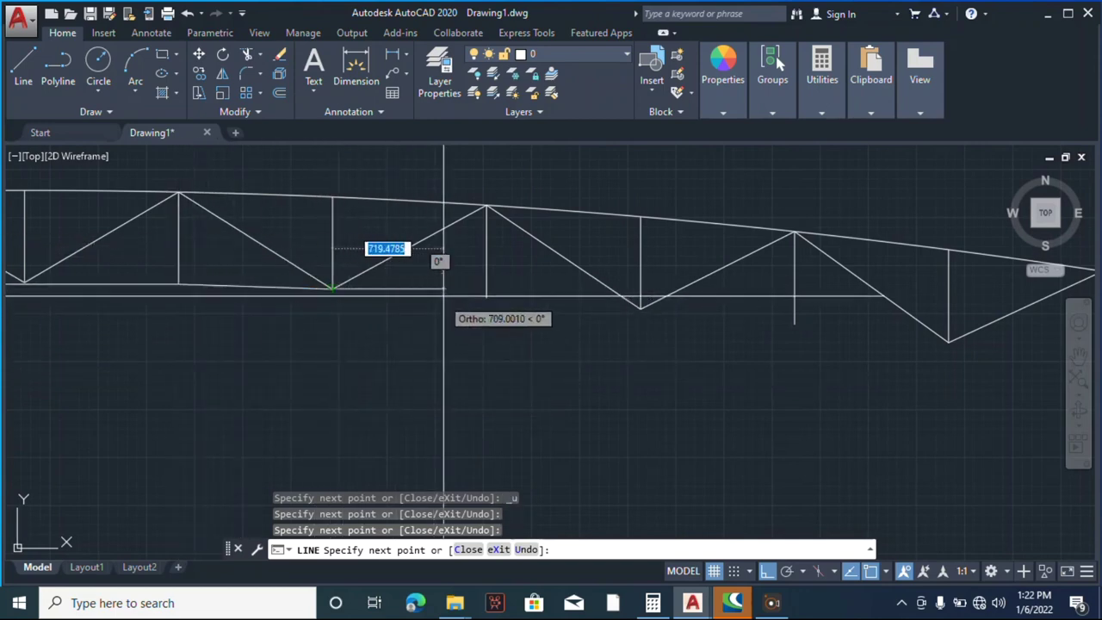
click(488, 296)
scroll(511, 284, up, 2)
scroll(585, 301, down, 2)
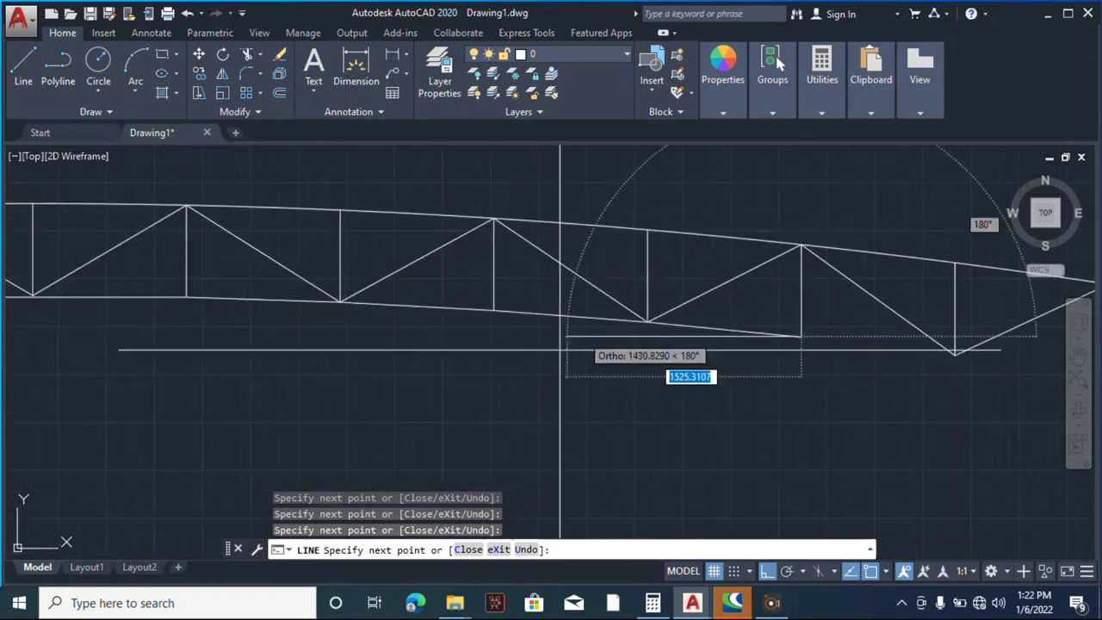
- Complete the lower chord with straight segments from the right half's fifth vertical to the right overhang's lower outer corner
middle_drag(729, 308, 743, 328)
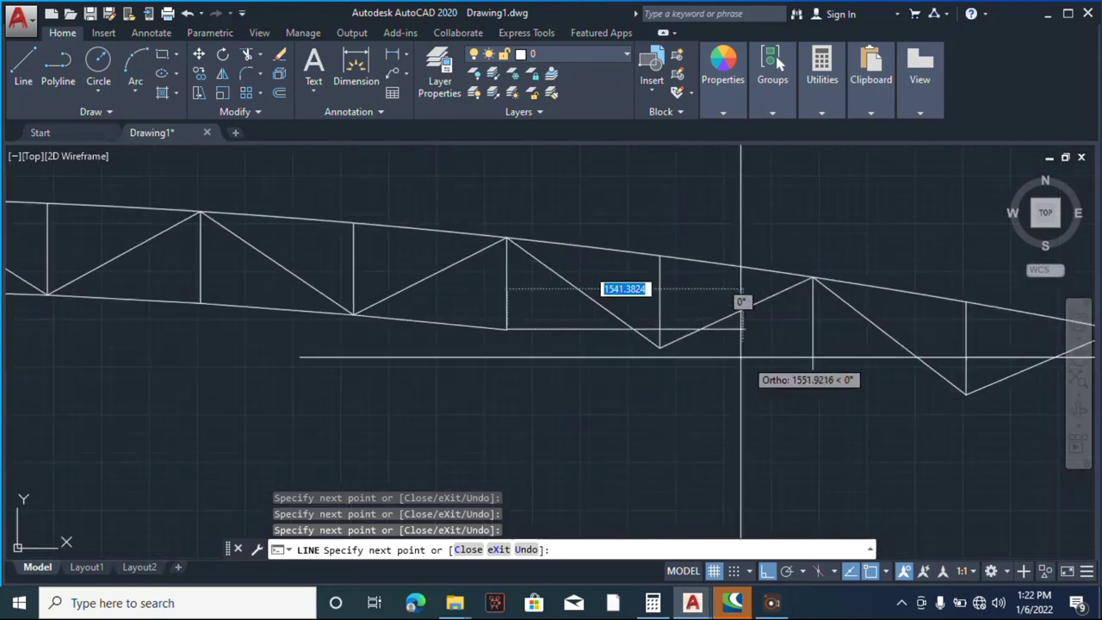
click(813, 370)
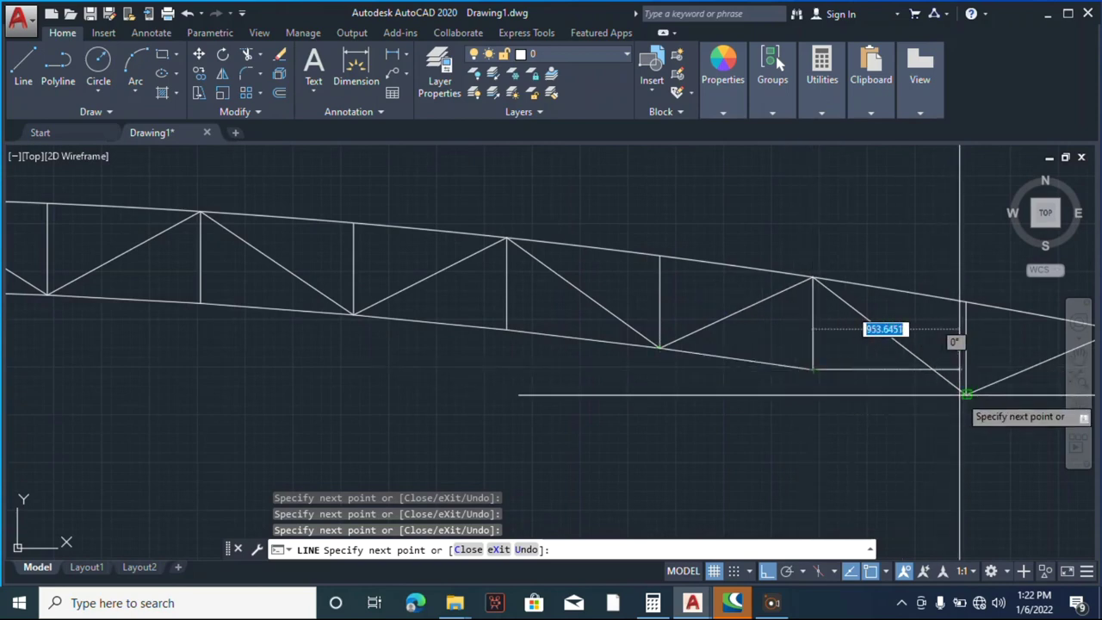
click(967, 395)
scroll(782, 371, down, 2)
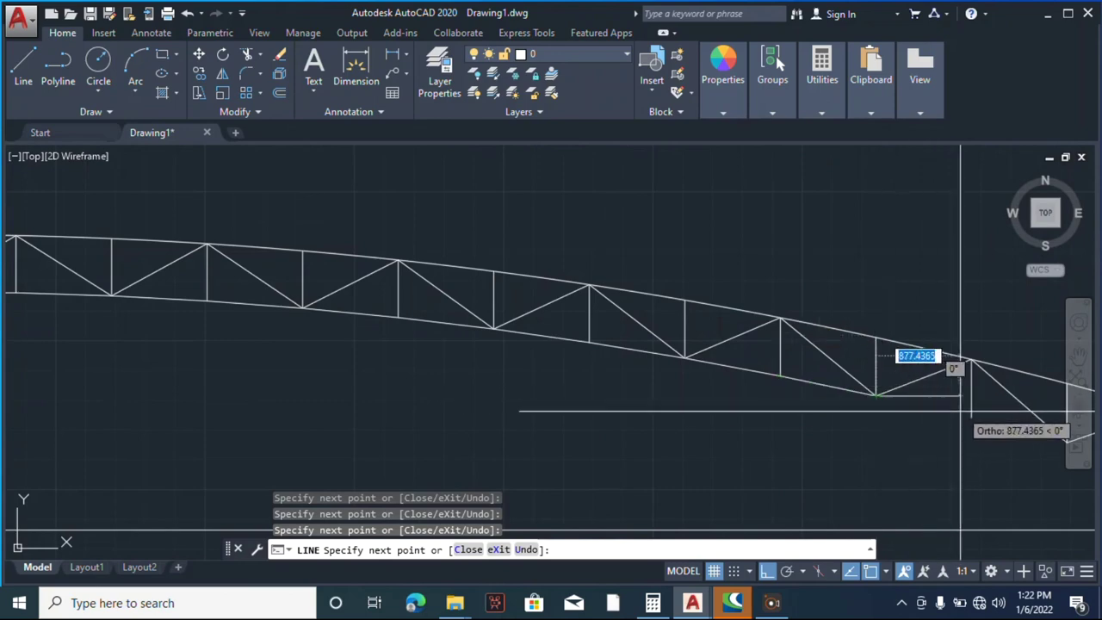
scroll(771, 397, down, 2)
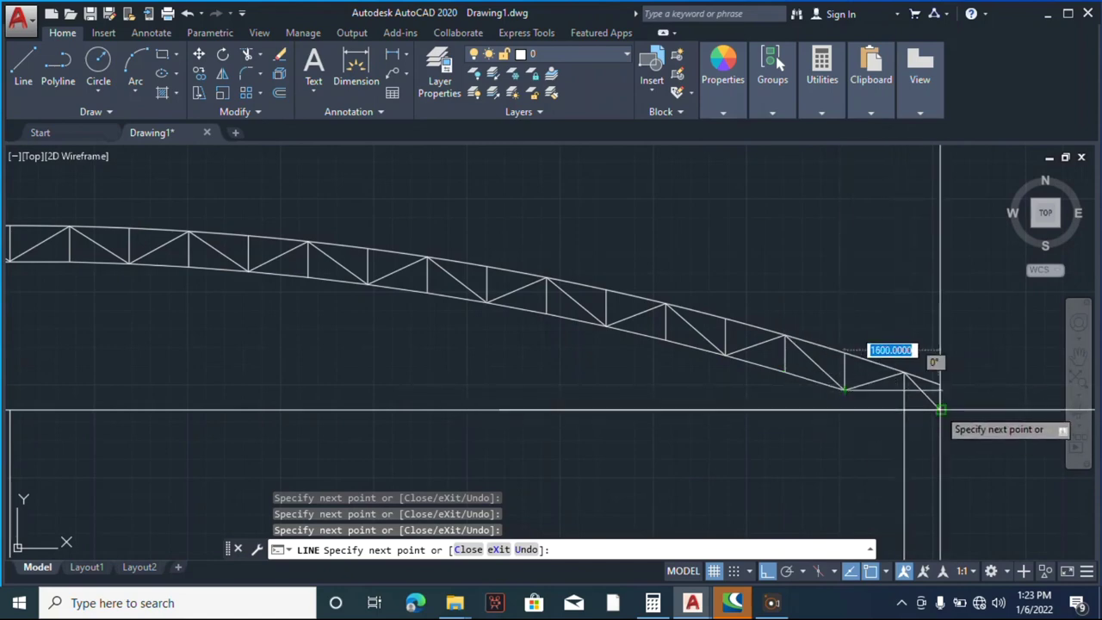
scroll(905, 386, down, 1)
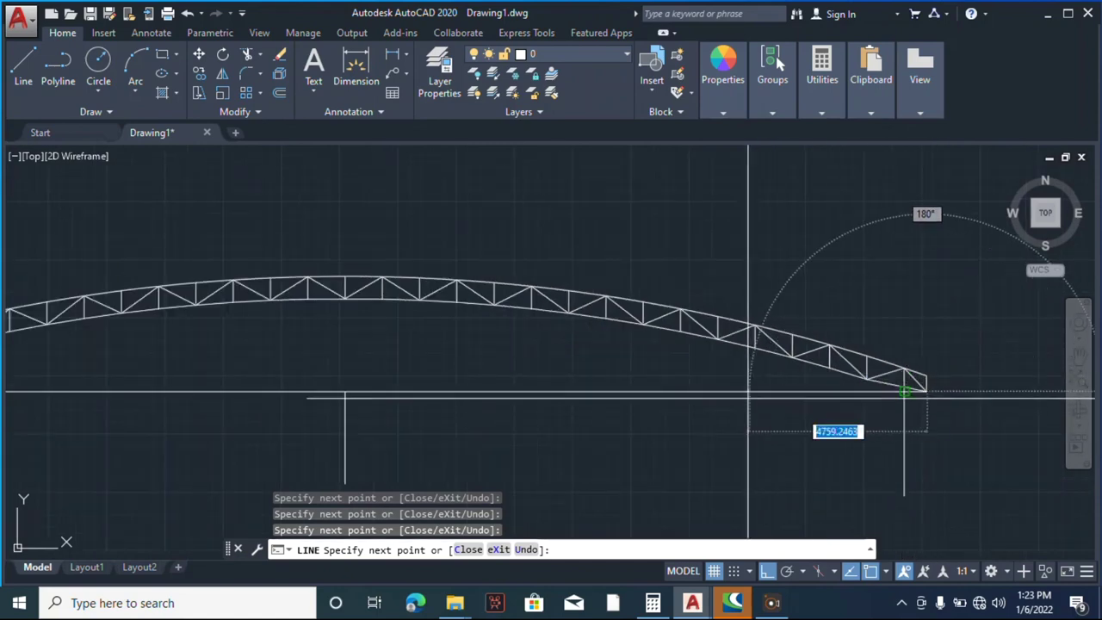
key(Escape)
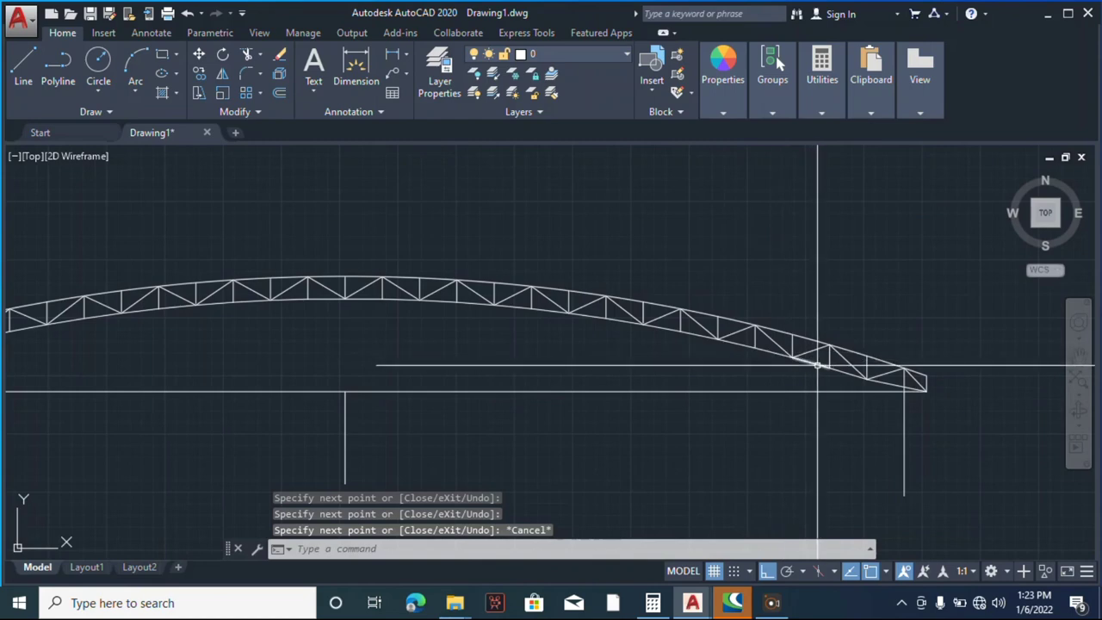
- Erase the truss's upper arc
scroll(862, 369, up, 2)
scroll(848, 397, down, 1)
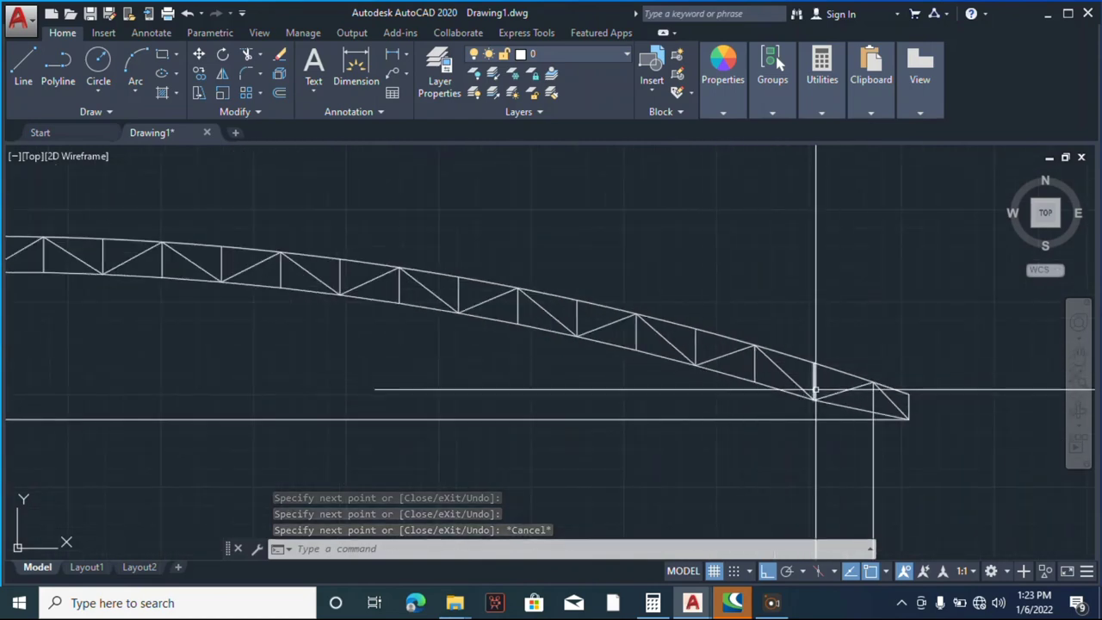
scroll(924, 383, down, 3)
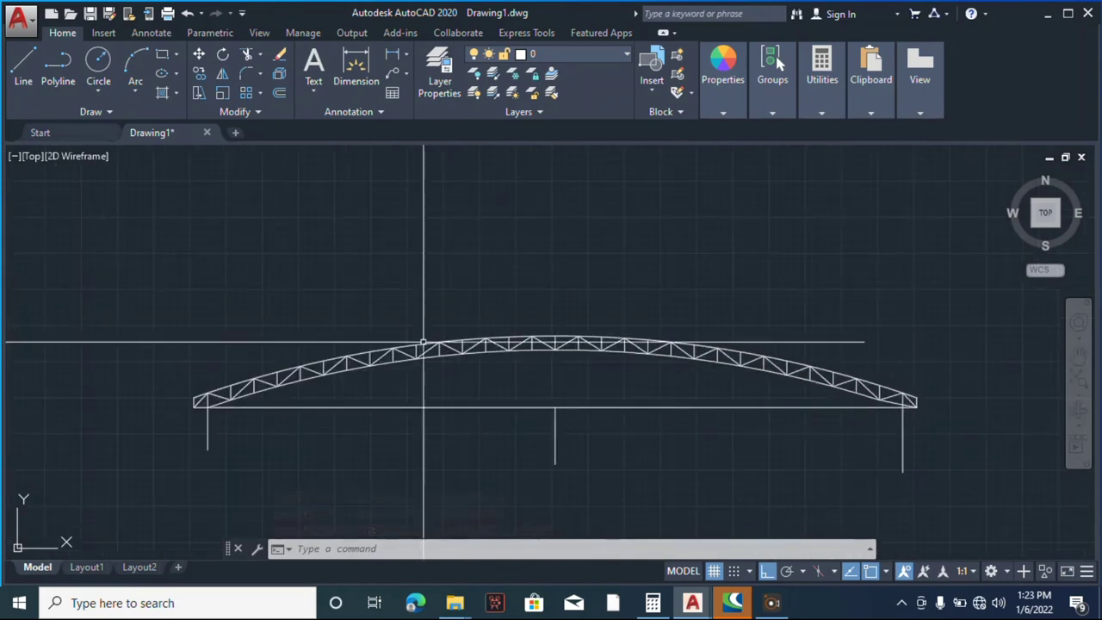
scroll(197, 421, up, 3)
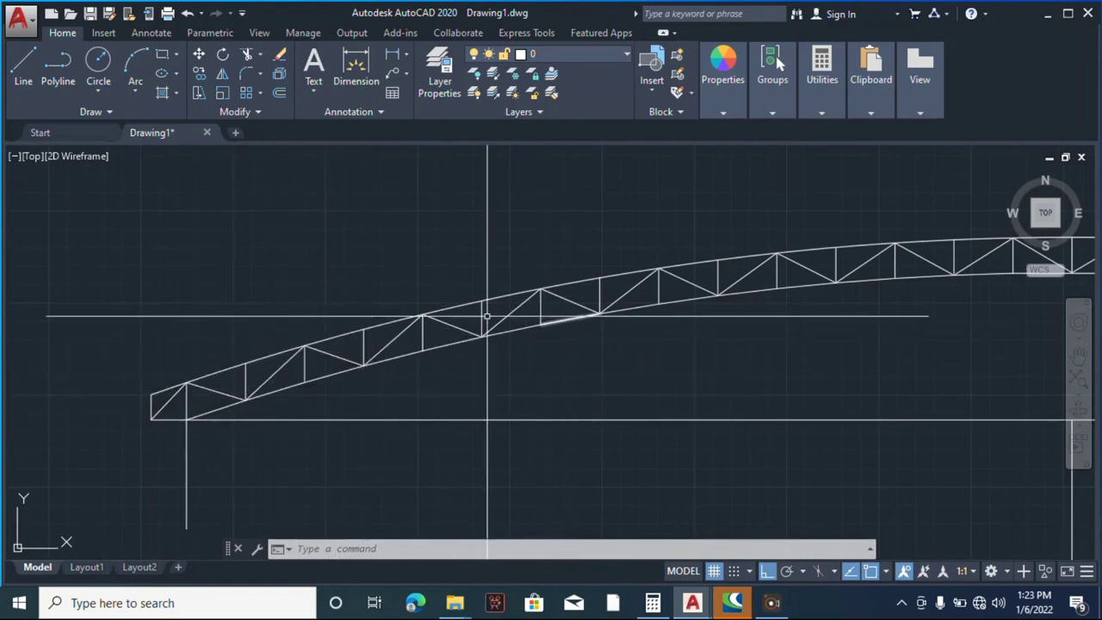
click(161, 392)
right_click(181, 191)
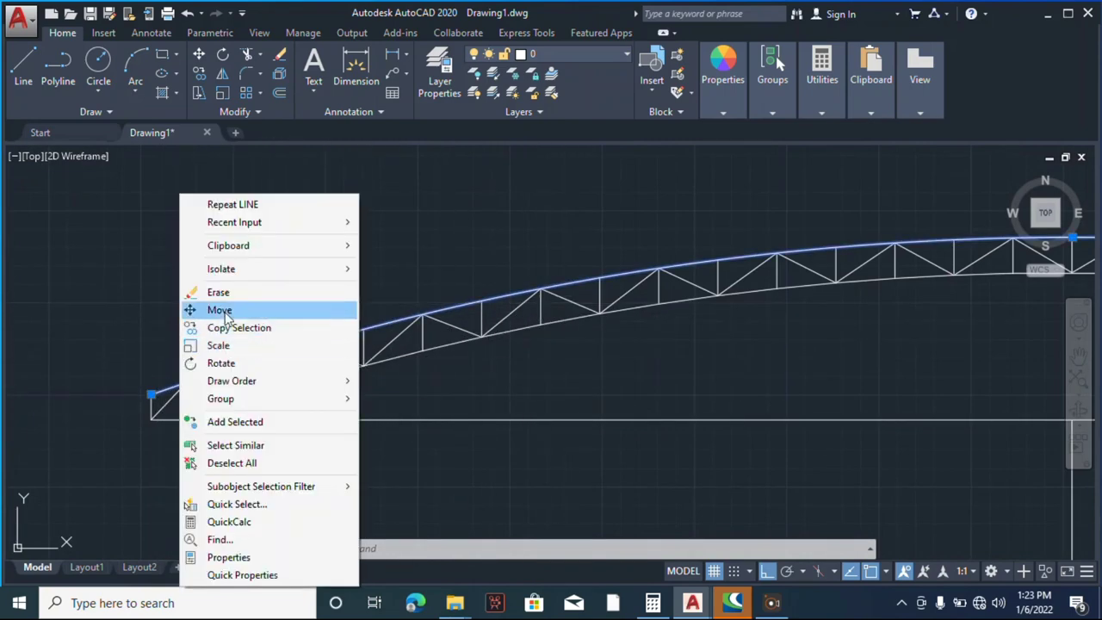
click(216, 291)
- Draw straight upper-chord segments joint by joint from the left overhang's upper outer corner to the fourth vertical past the left support
click(24, 69)
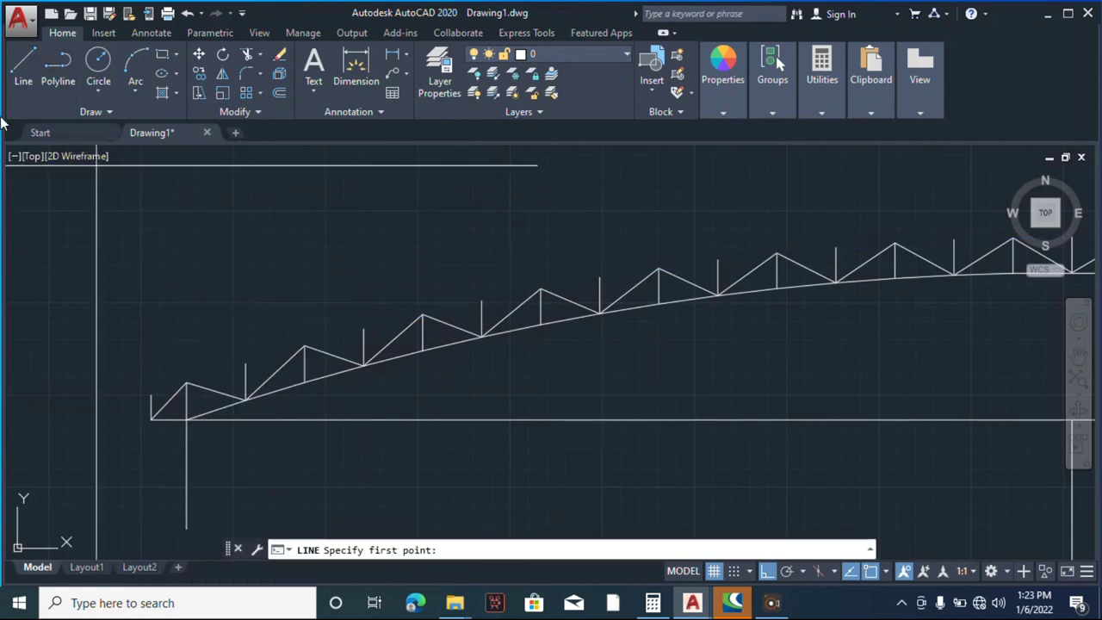
click(152, 395)
click(186, 383)
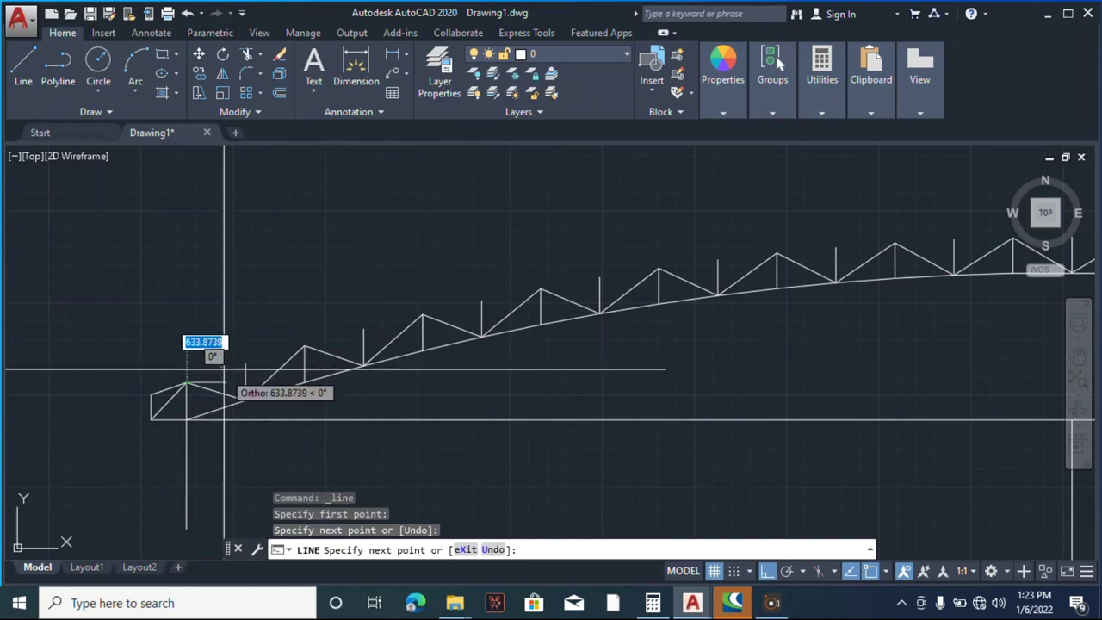
click(304, 346)
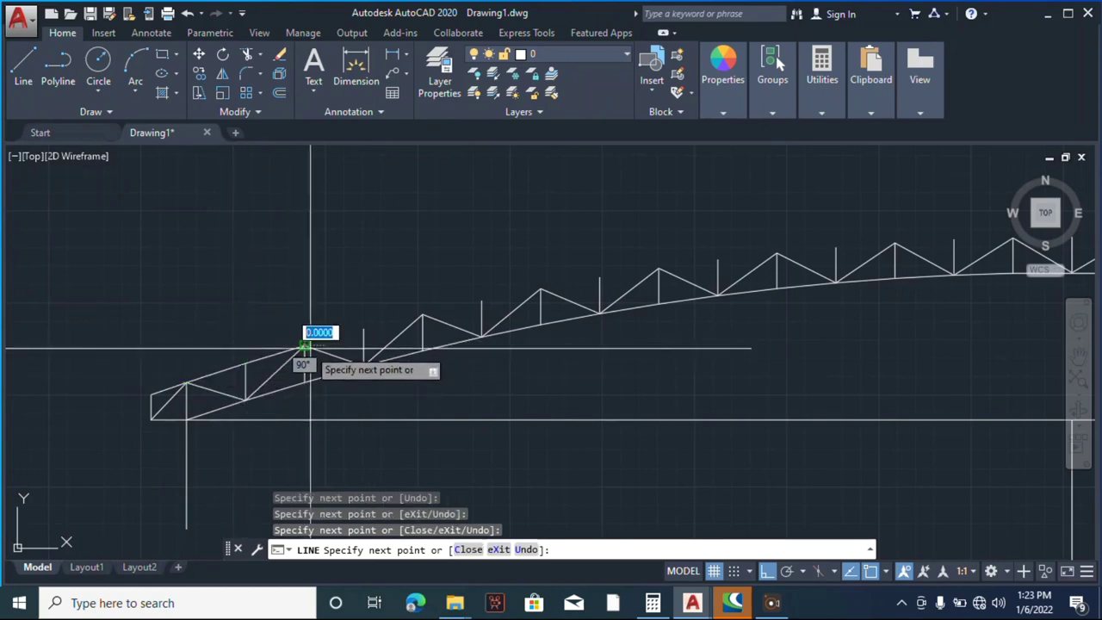
click(364, 329)
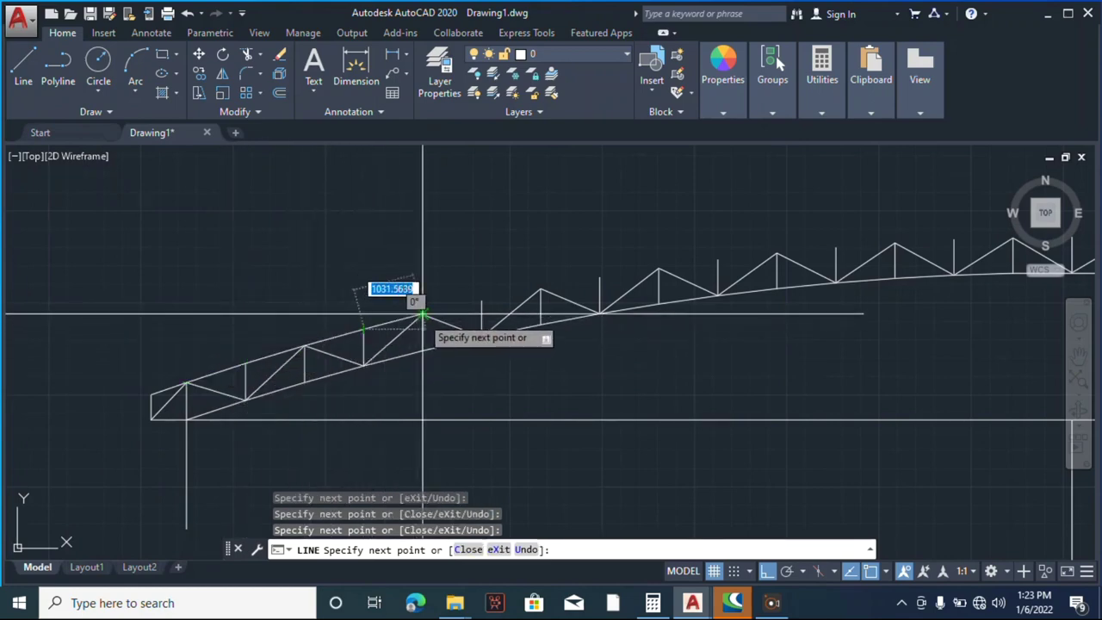
scroll(422, 315, up, 4)
scroll(431, 237, down, 2)
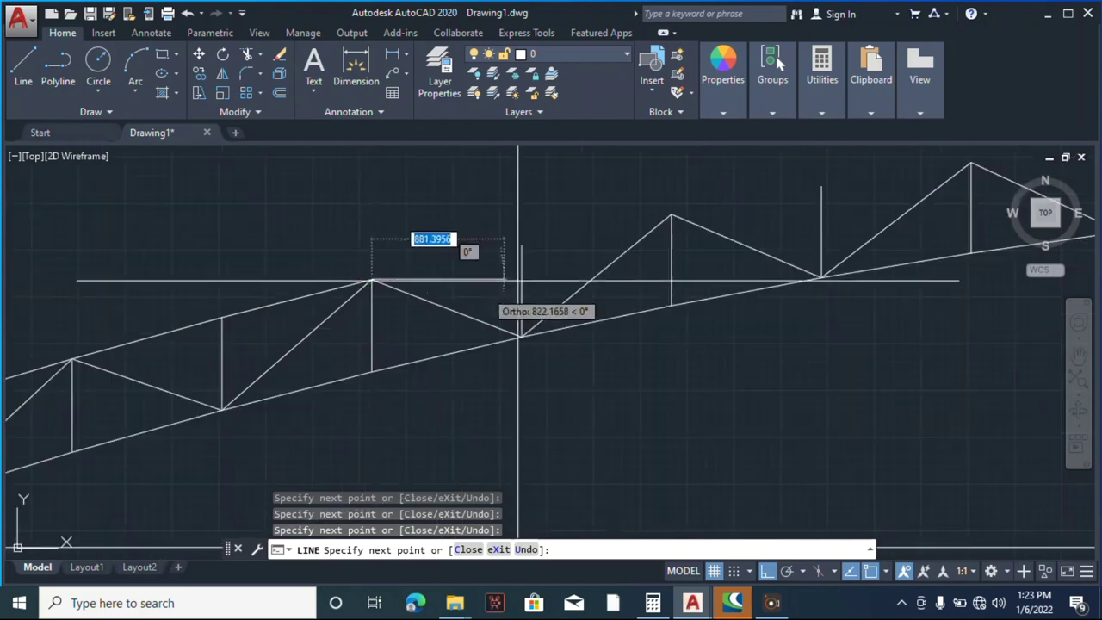
- Continue the straight upper-chord segments joint by joint from the fourth vertical past the left support to the second vertical before midspan
click(522, 247)
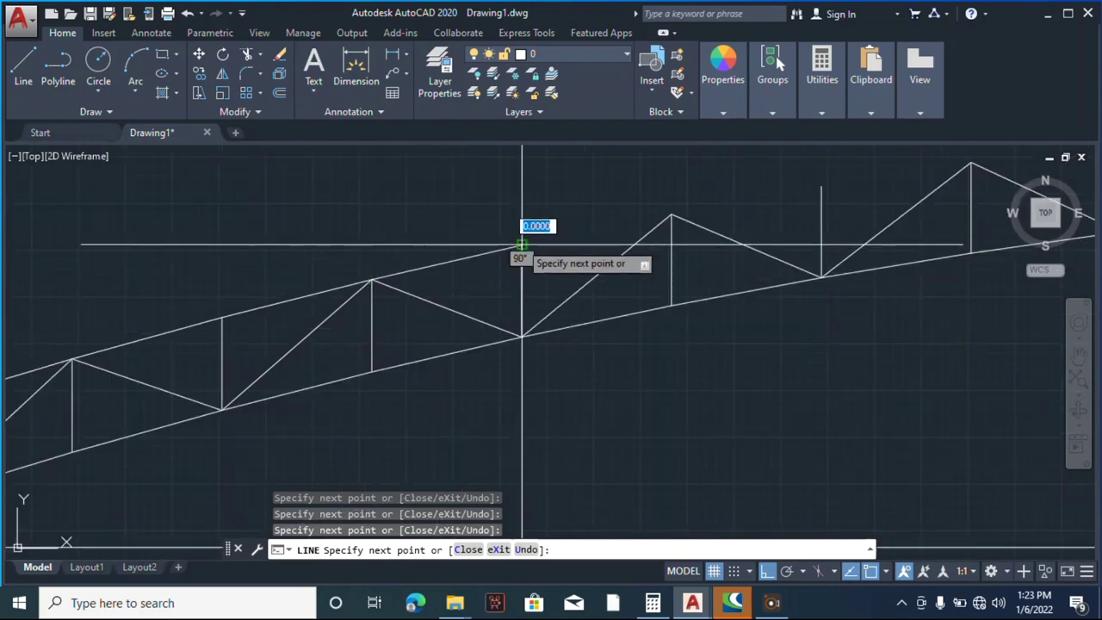
click(672, 214)
scroll(689, 259, down, 3)
scroll(560, 308, up, 3)
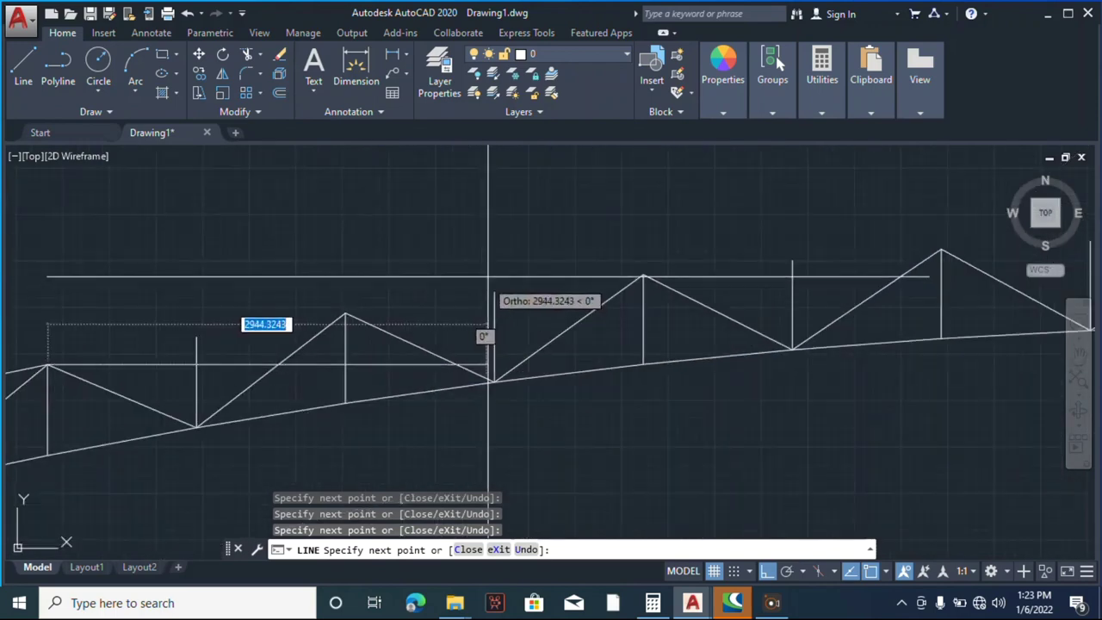
click(495, 292)
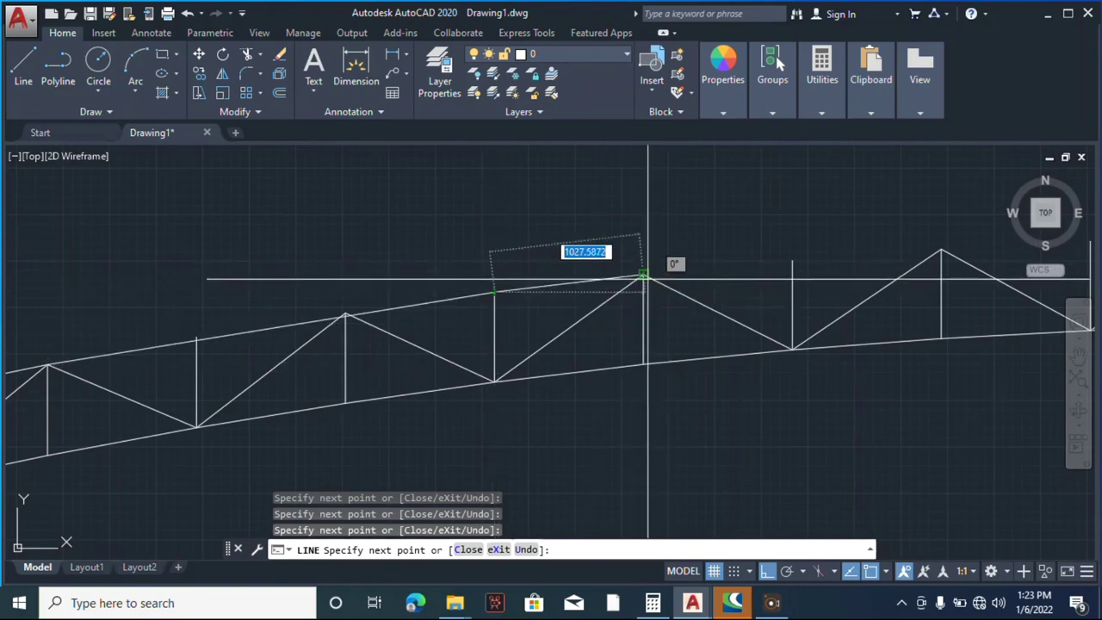
scroll(715, 258, down, 5)
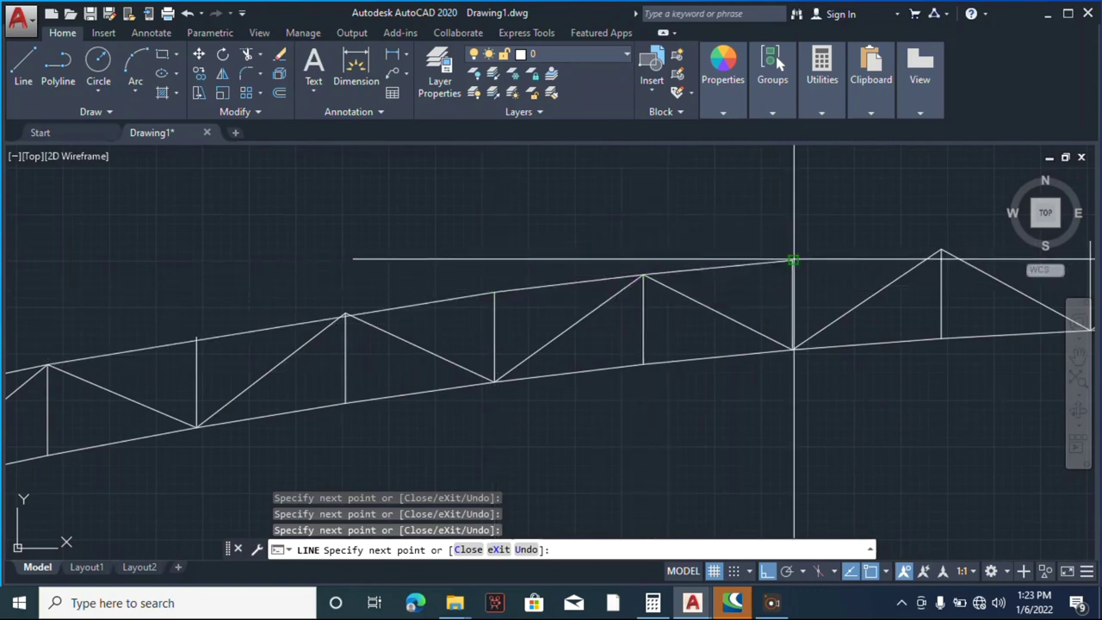
scroll(638, 306, up, 5)
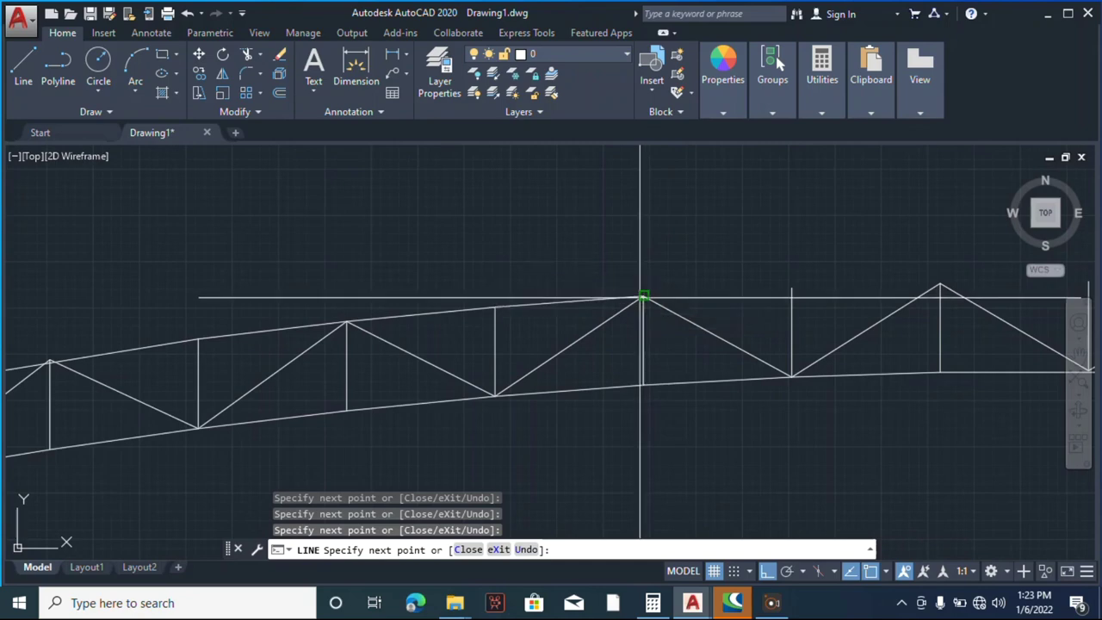
click(640, 297)
scroll(611, 307, up, 3)
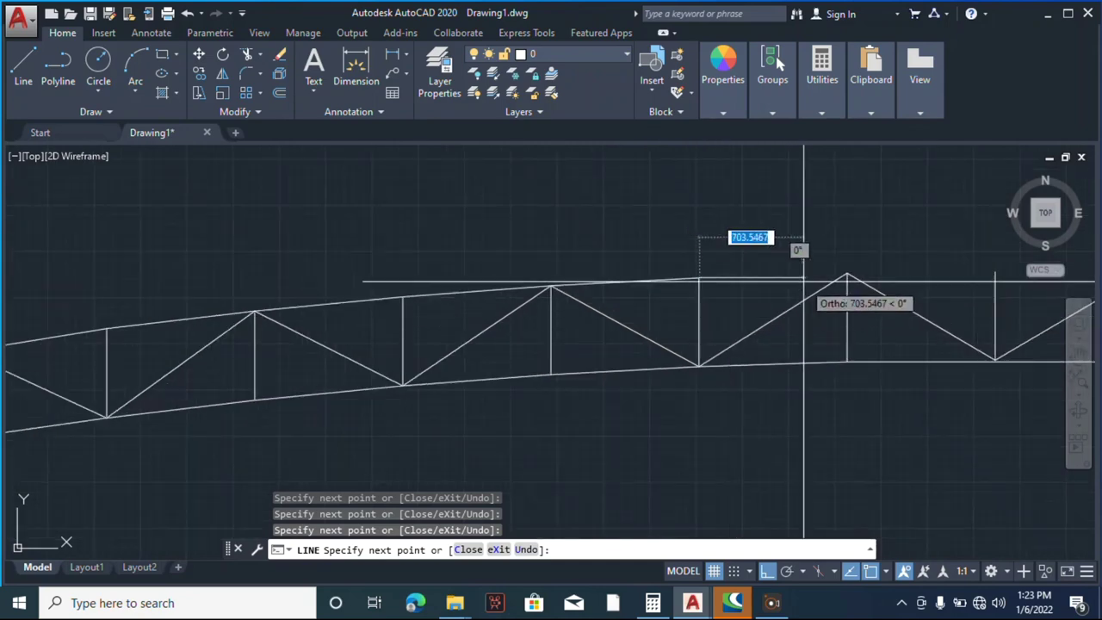
- Extend the upper chord through the midspan joint to the top of the third vertical on the right half
scroll(858, 274, down, 3)
scroll(745, 278, down, 2)
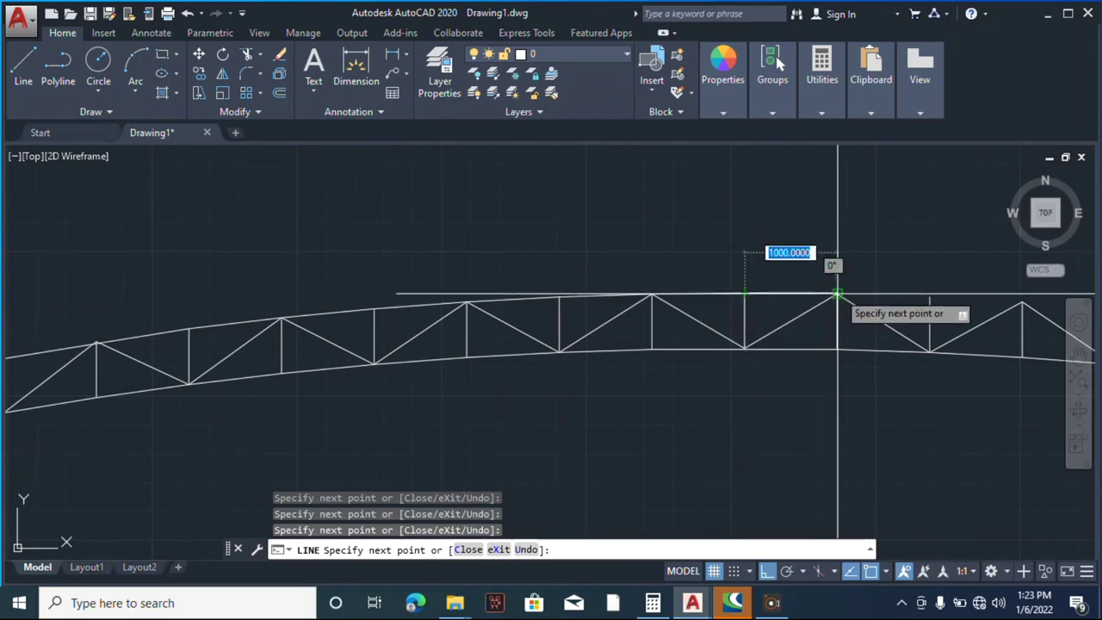
scroll(838, 294, down, 2)
scroll(625, 293, up, 4)
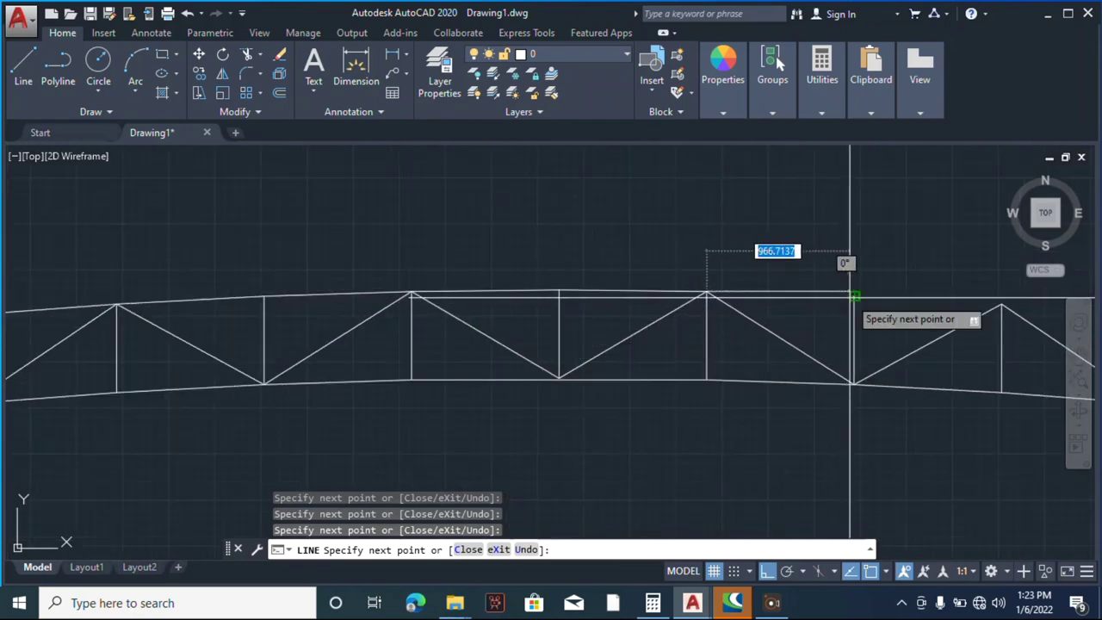
scroll(626, 335, down, 5)
scroll(732, 338, up, 5)
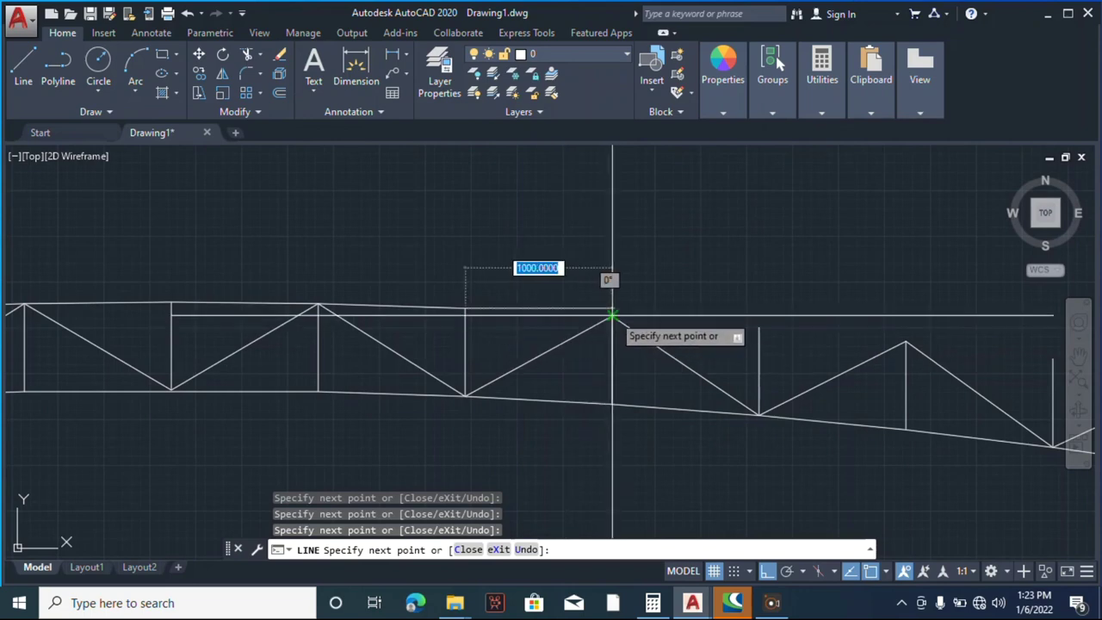
scroll(613, 315, up, 6)
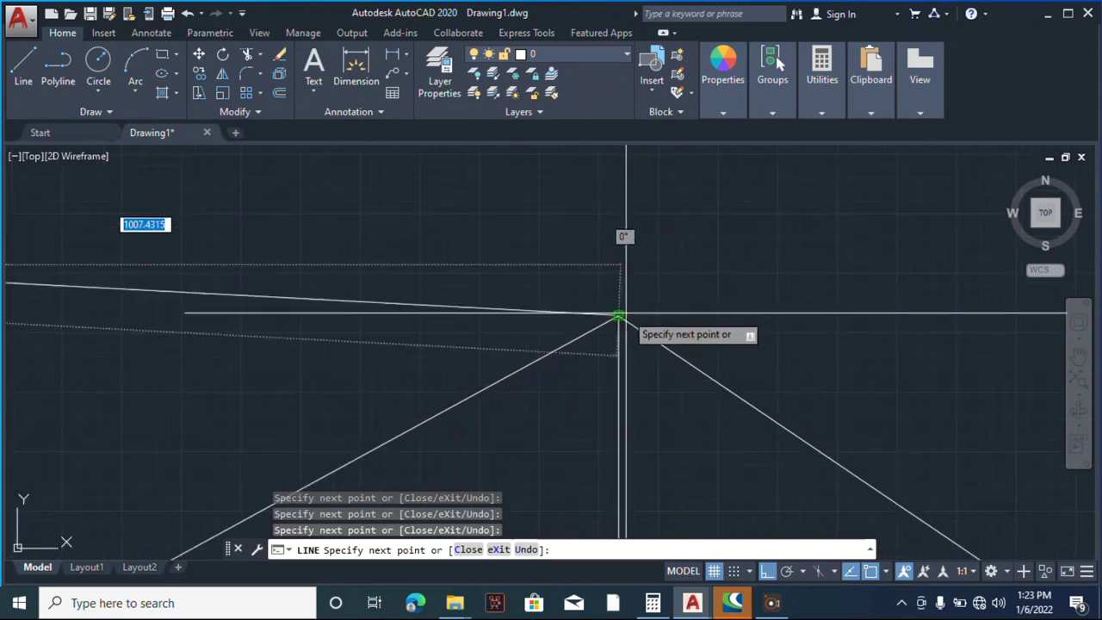
click(618, 314)
- Continue the straight upper-chord segments from the right half's third vertical to its seventh vertical
scroll(606, 307, down, 6)
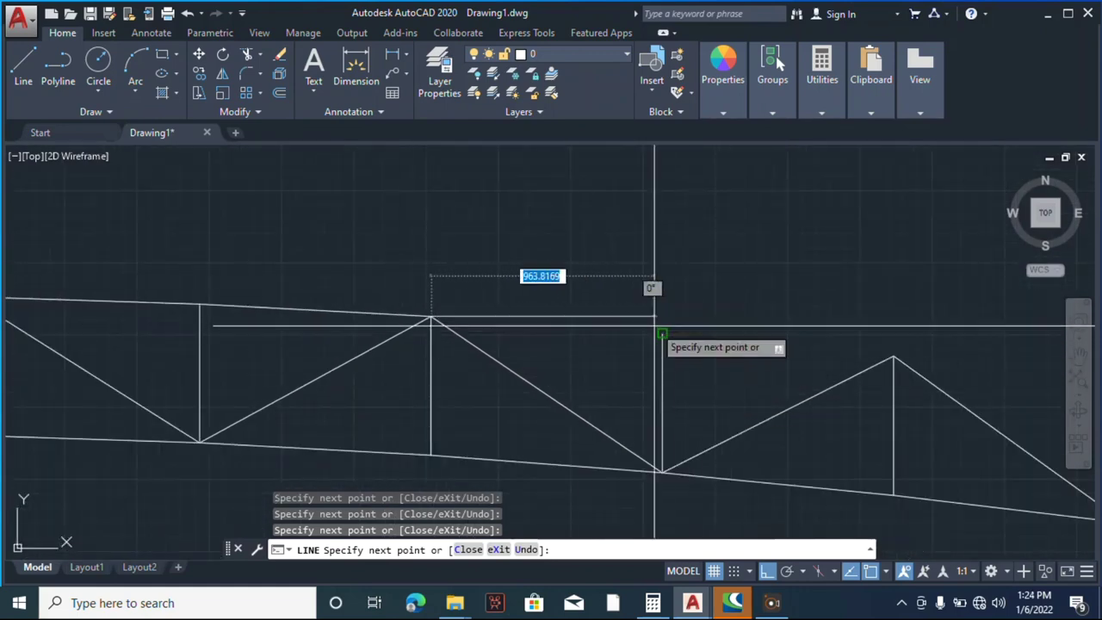
click(663, 334)
scroll(680, 340, down, 3)
scroll(776, 327, up, 2)
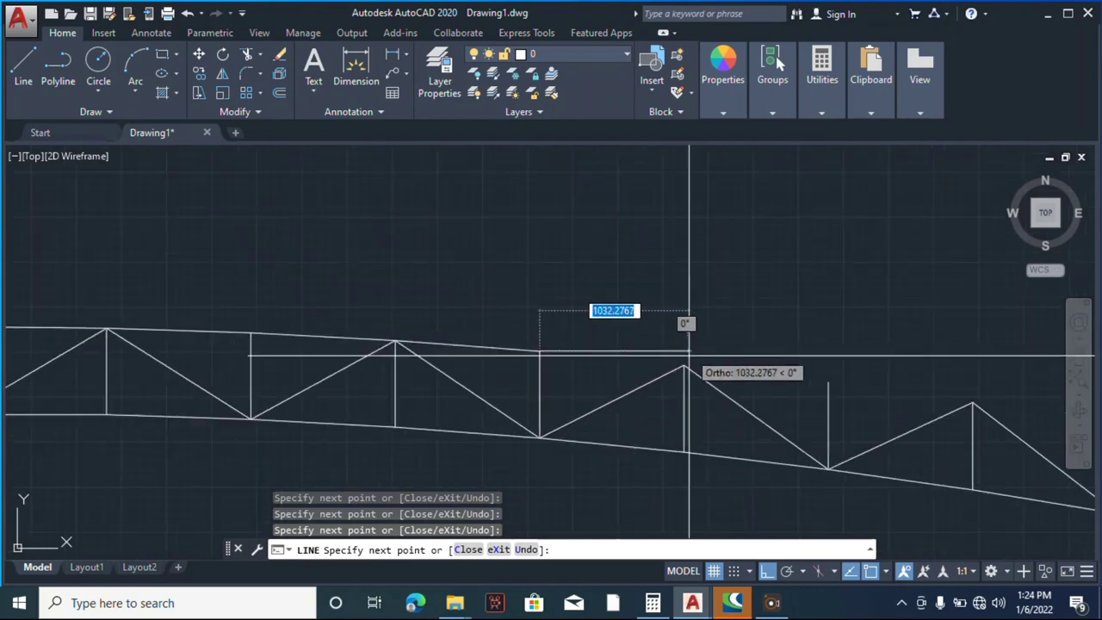
scroll(685, 365, down, 2)
scroll(714, 362, up, 2)
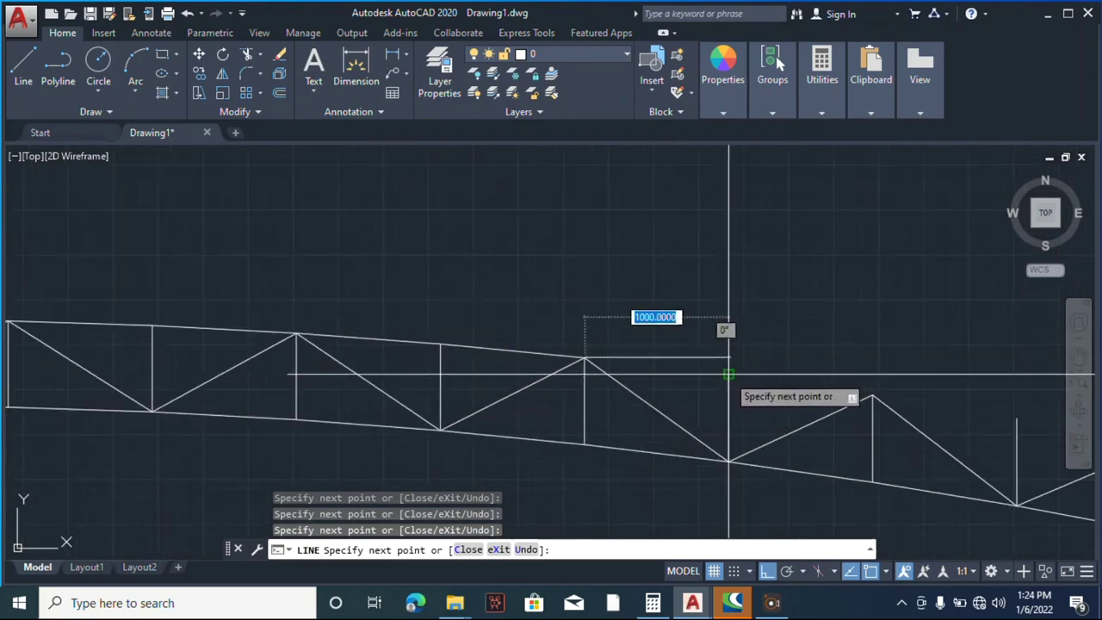
scroll(603, 374, down, 2)
scroll(749, 373, up, 2)
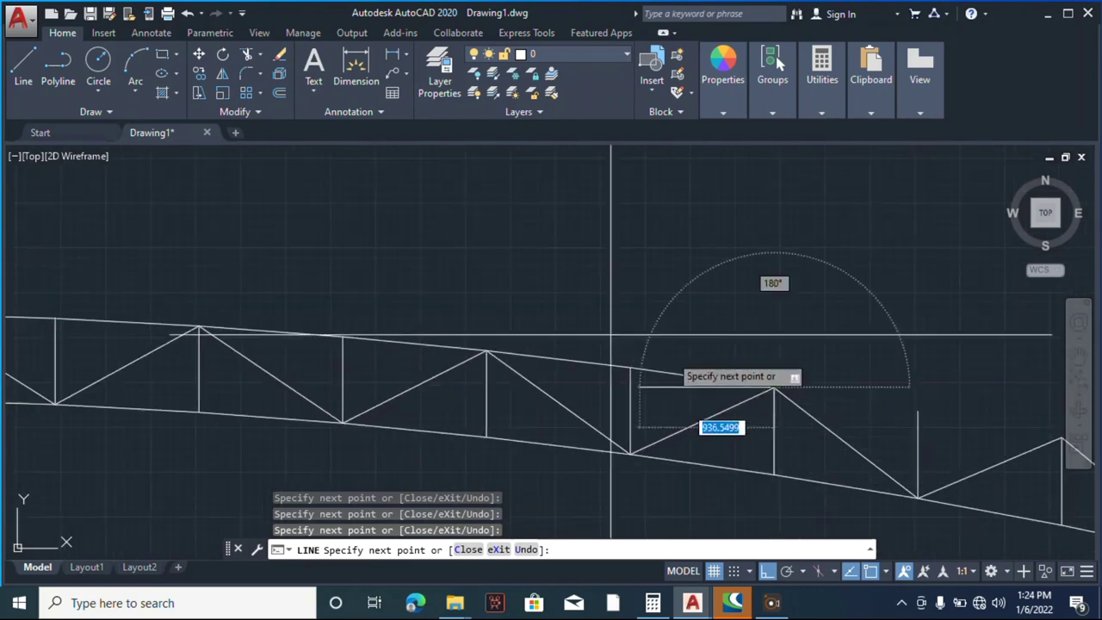
- Complete the upper chord with straight segments from the right half's seventh vertical to the right overhang's upper outer corner
scroll(707, 357, down, 3)
scroll(691, 351, up, 2)
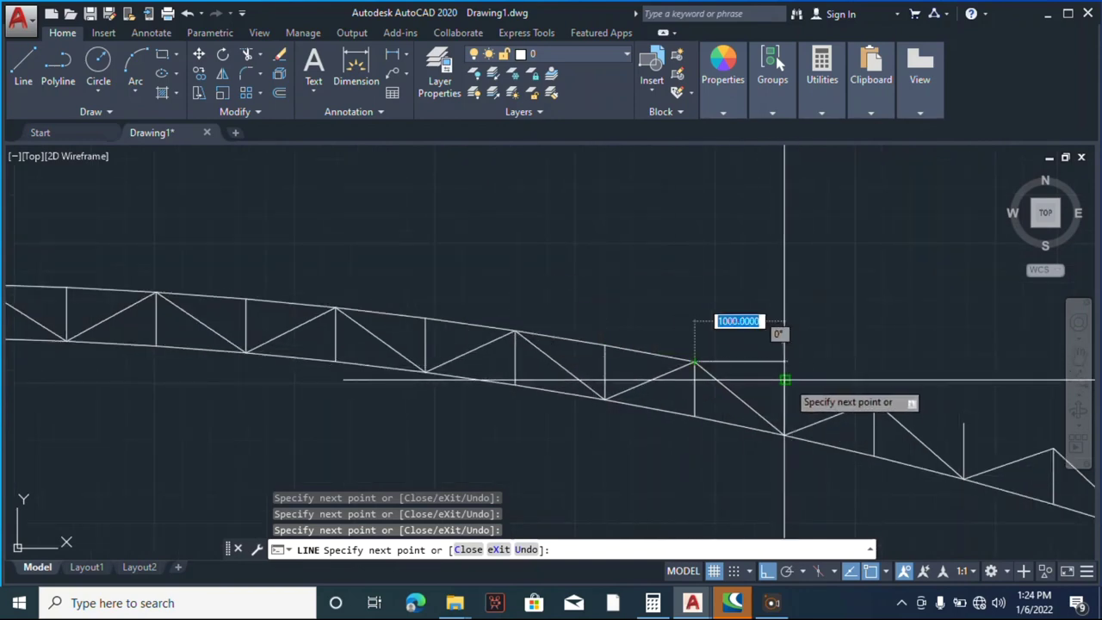
scroll(584, 336, down, 2)
scroll(765, 369, up, 2)
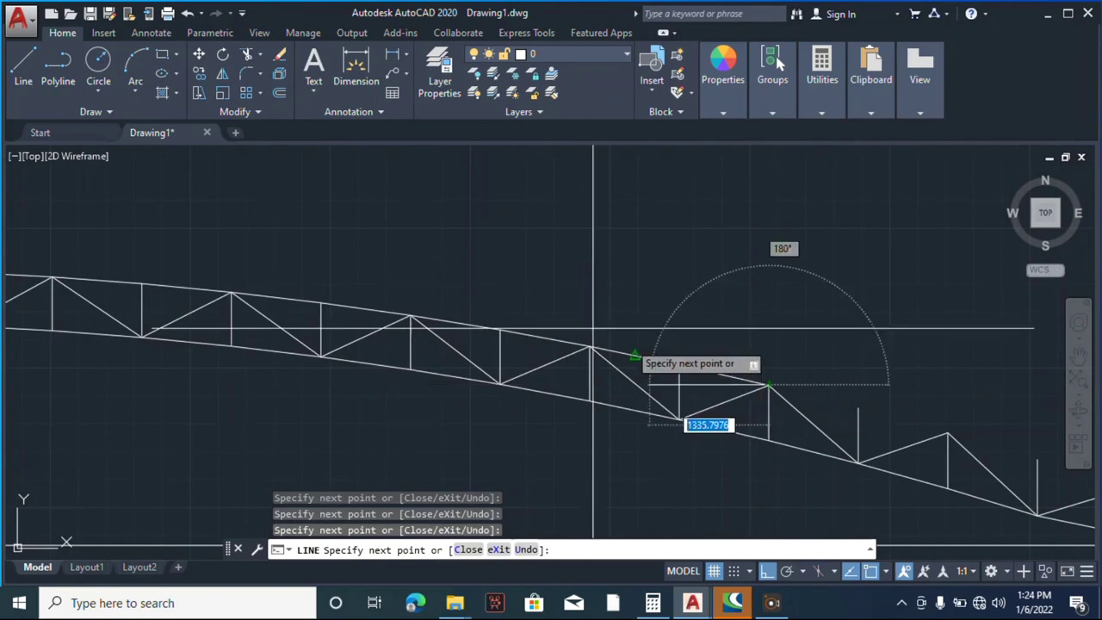
scroll(592, 328, down, 2)
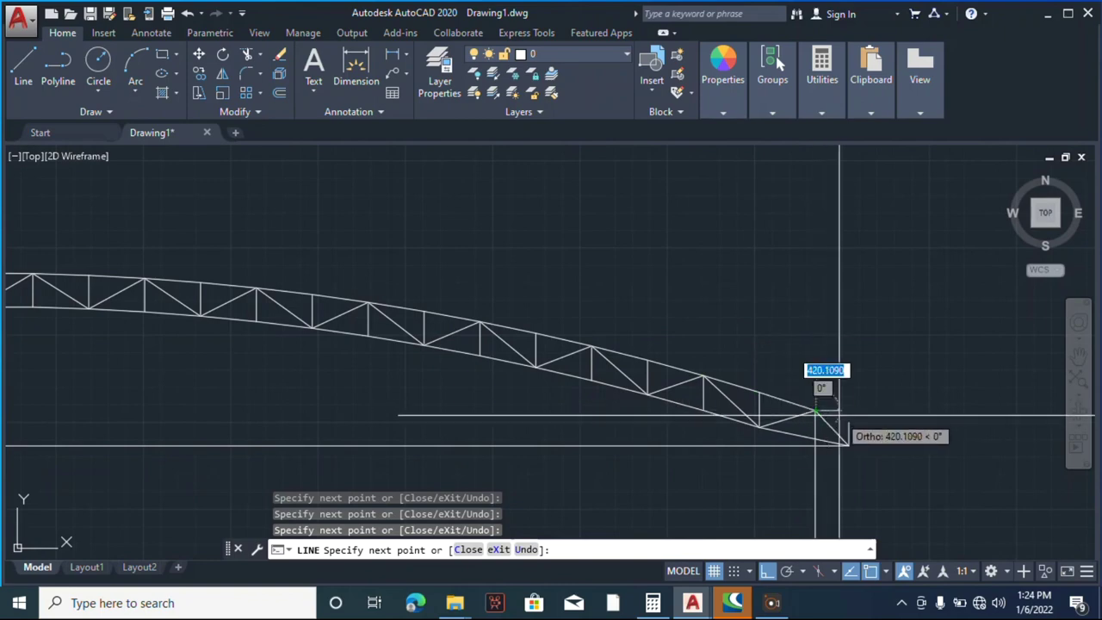
scroll(784, 337, down, 3)
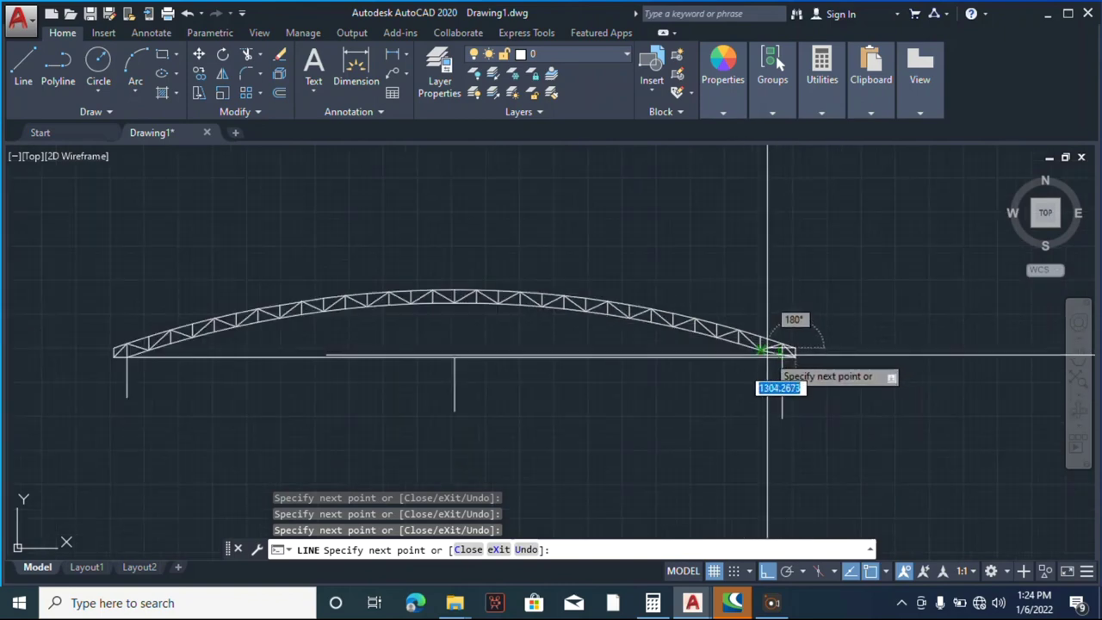
key(Escape)
- Inspect the truss's straight chords from the left end to the lower-chord joint at the right support
scroll(124, 344, up, 4)
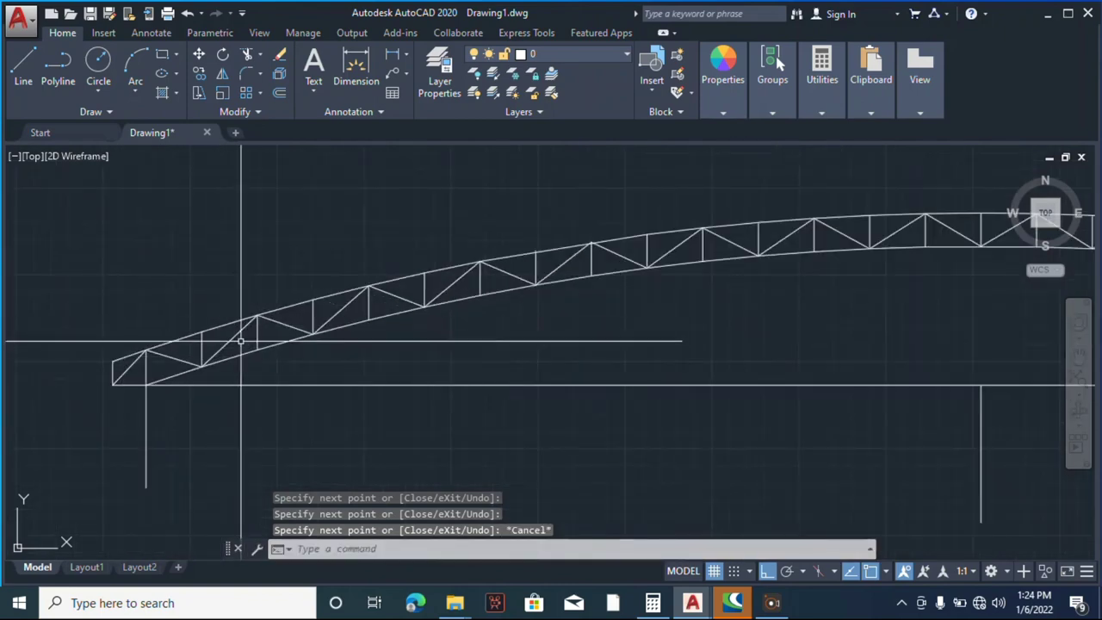
scroll(240, 342, down, 2)
scroll(372, 332, down, 1)
scroll(535, 349, up, 2)
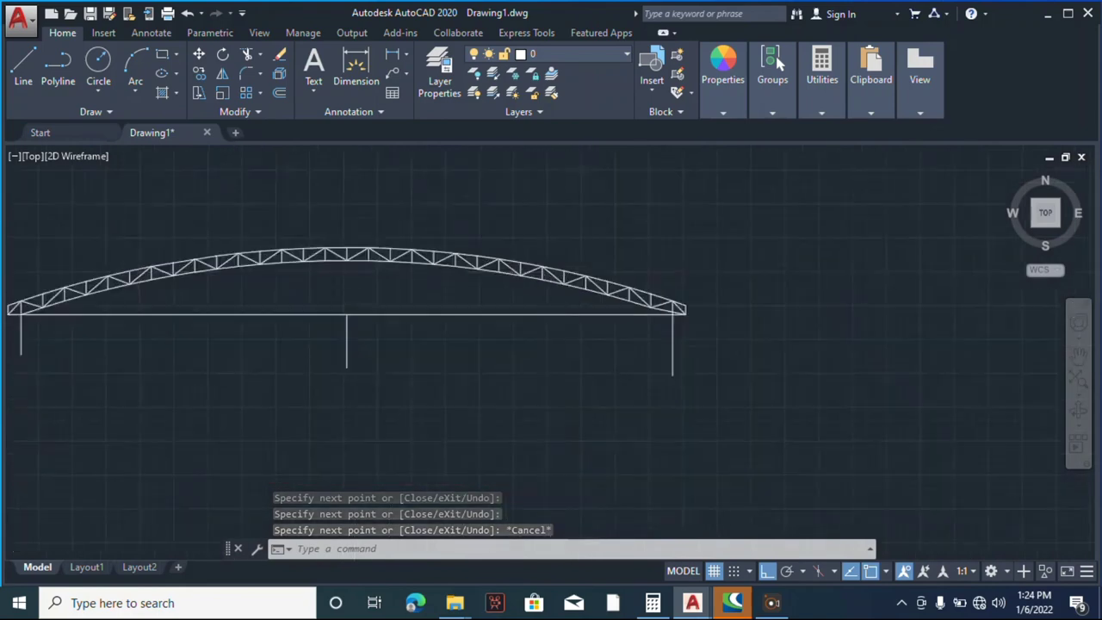
scroll(670, 303, up, 5)
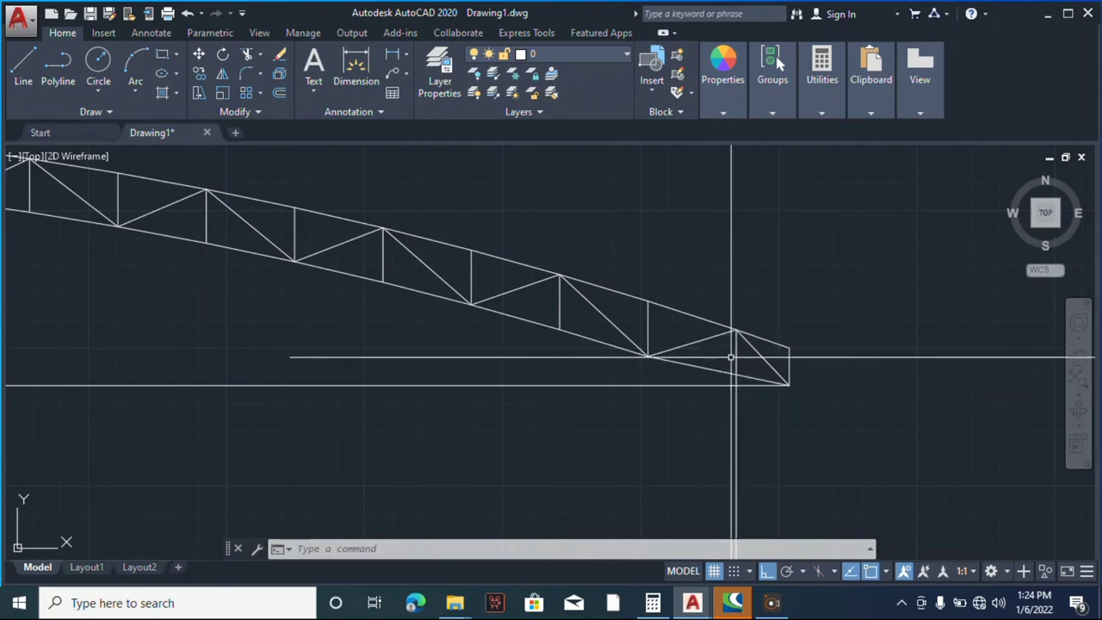
scroll(743, 343, up, 2)
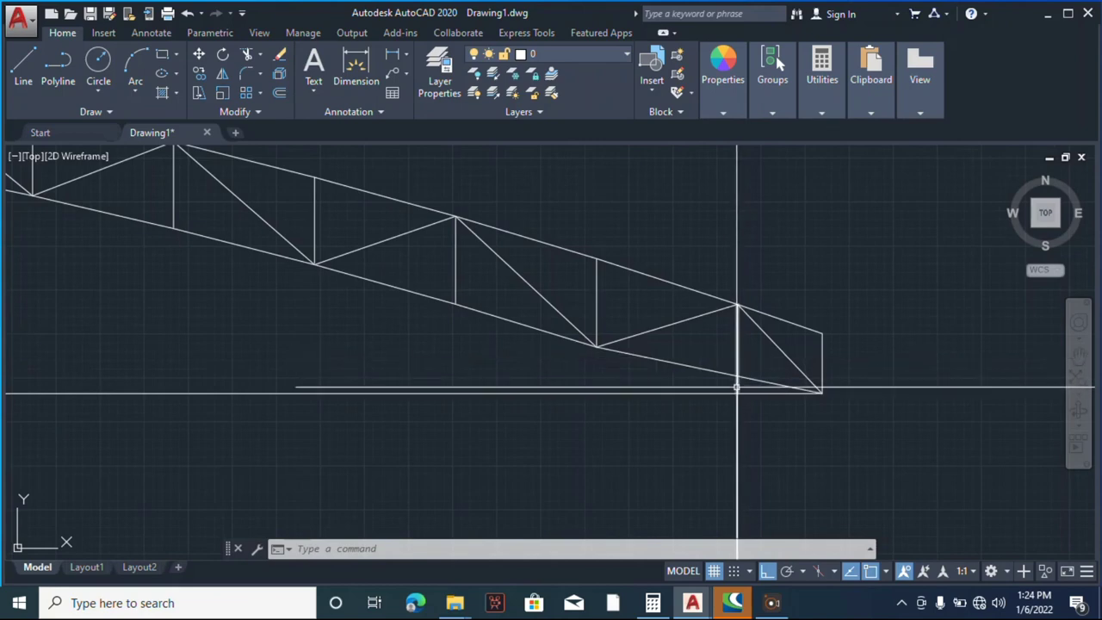
scroll(746, 387, up, 2)
scroll(728, 362, down, 2)
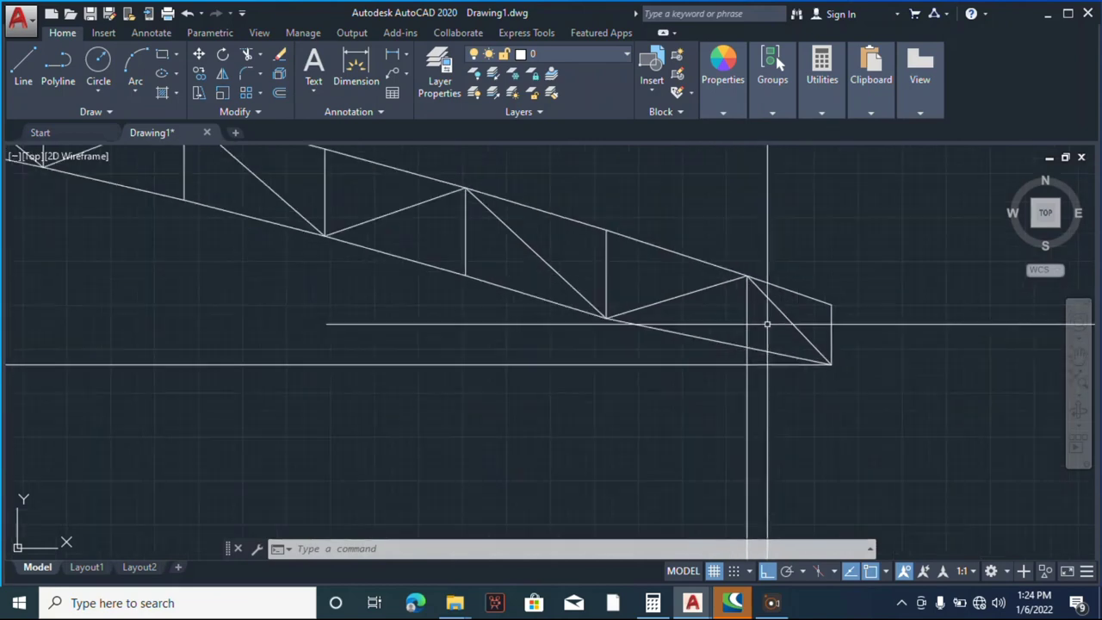
click(747, 353)
scroll(724, 336, up, 2)
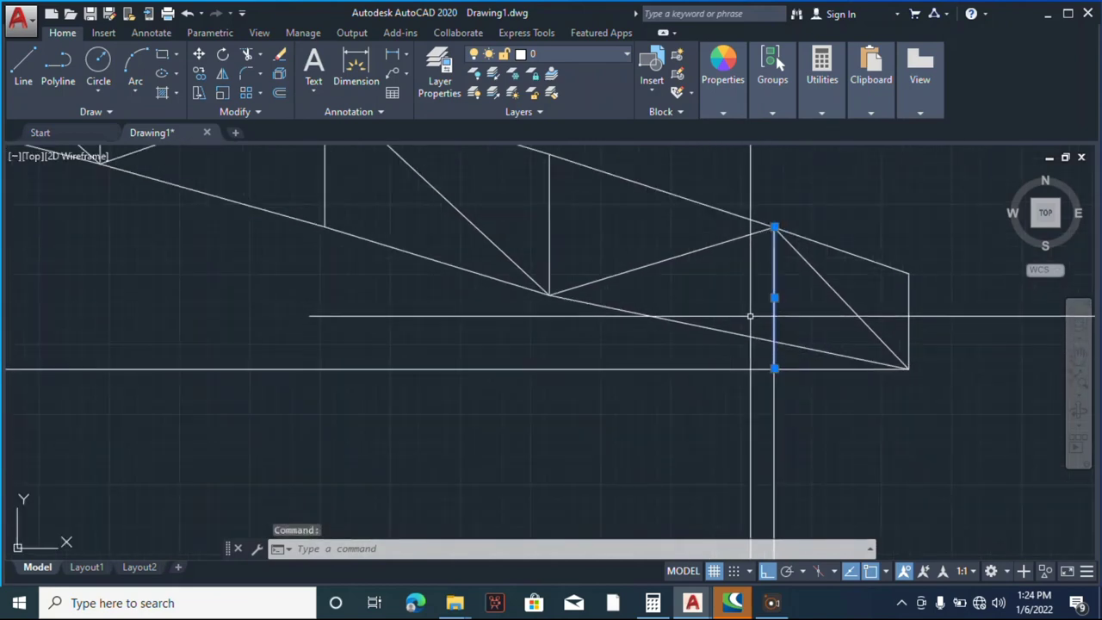
mouse_move(775, 368)
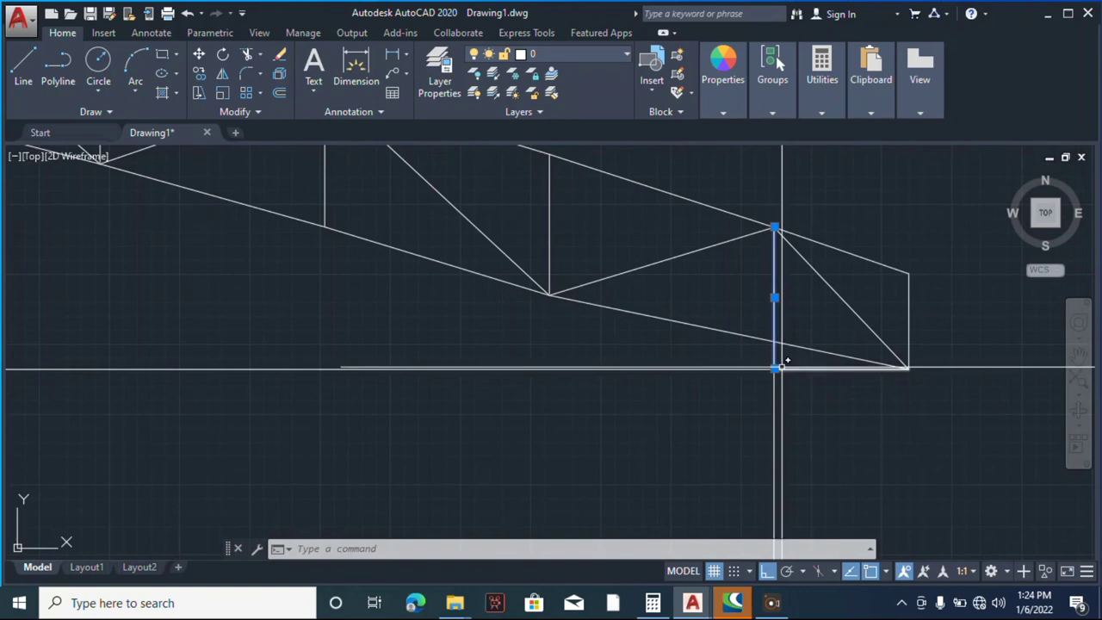
scroll(825, 331, down, 2)
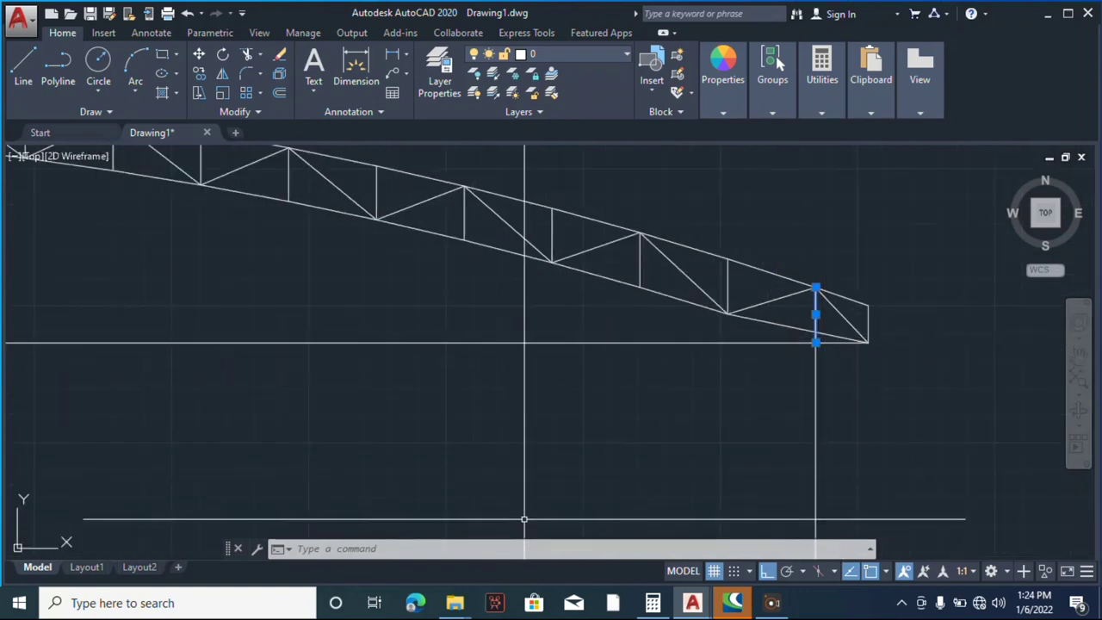
scroll(860, 376, up, 4)
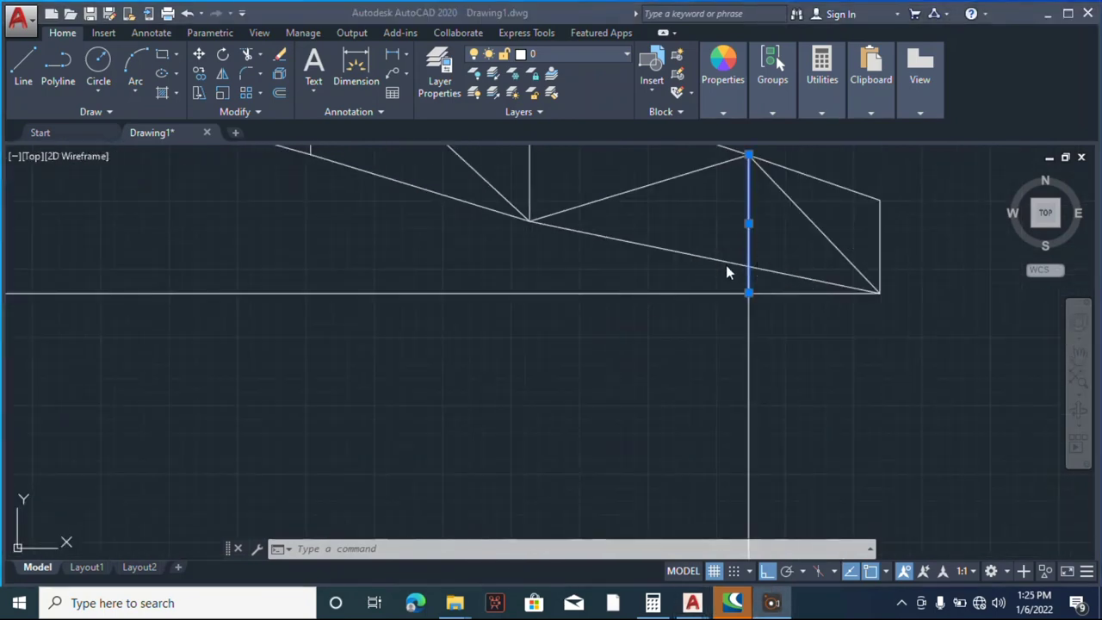
scroll(753, 284, down, 3)
key(Escape)
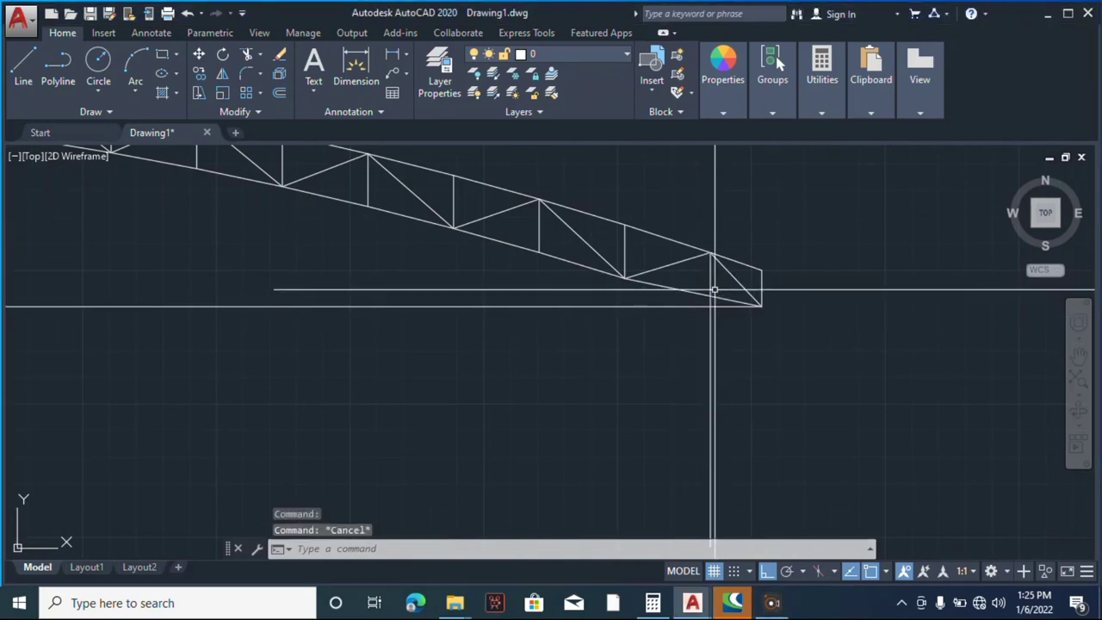
- Stretch the outer end of the last lower-chord segment back to the foot of the truss vertical at the right support
scroll(716, 293, up, 2)
click(710, 299)
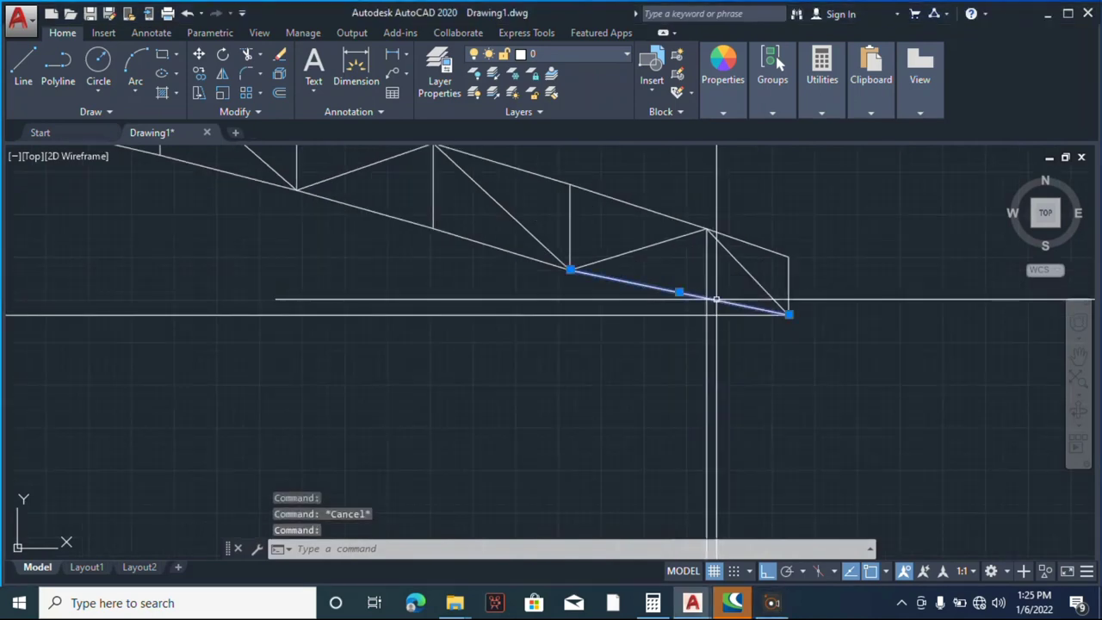
click(788, 316)
key(Escape)
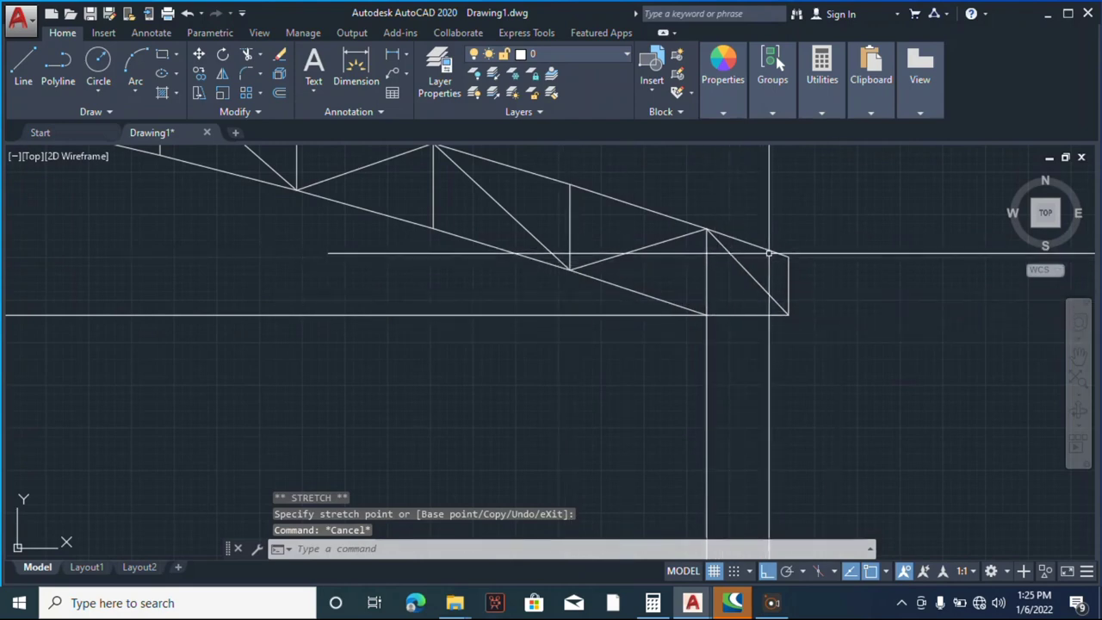
- Examine the truss's chords and web members at the right overhang, the left overhang and across the whole span
scroll(769, 254, down, 4)
scroll(771, 245, up, 2)
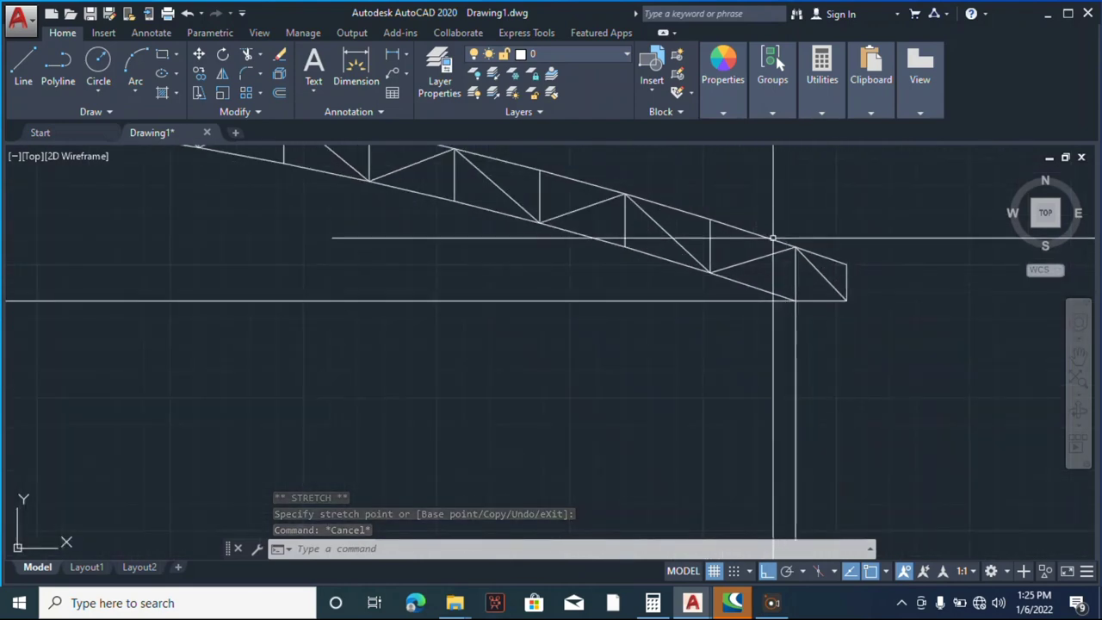
scroll(773, 239, down, 5)
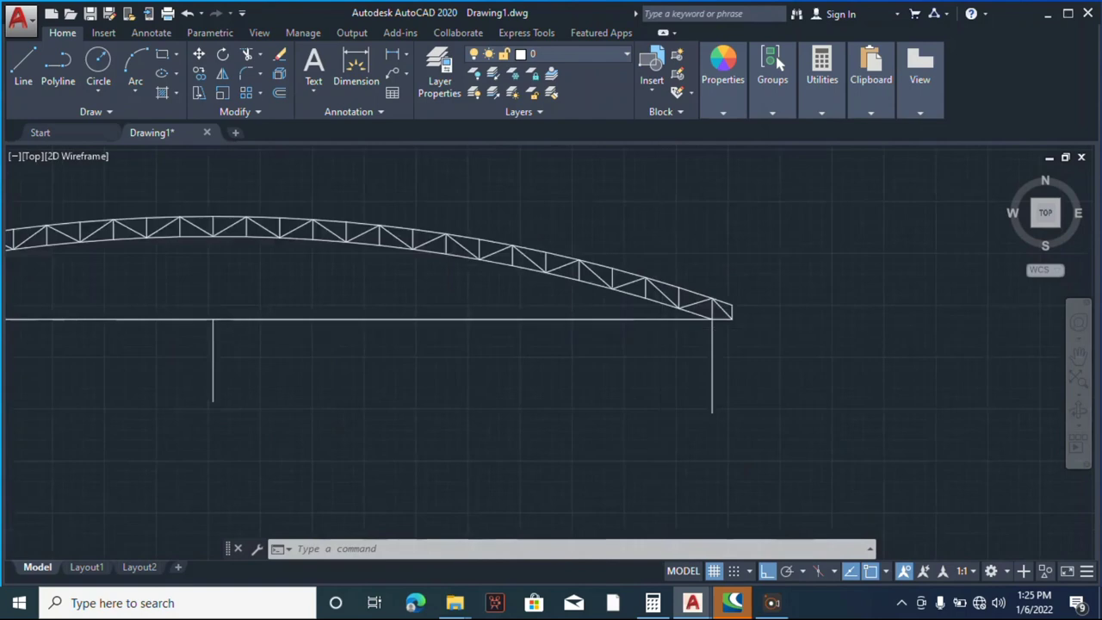
scroll(265, 313, down, 1)
scroll(264, 313, up, 6)
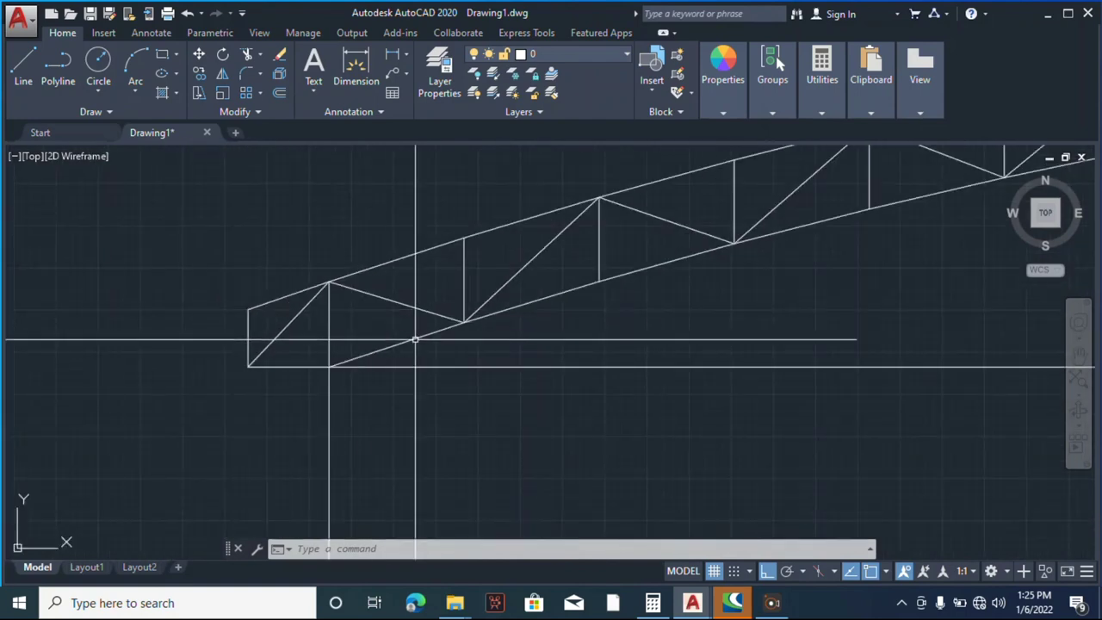
scroll(438, 326, down, 4)
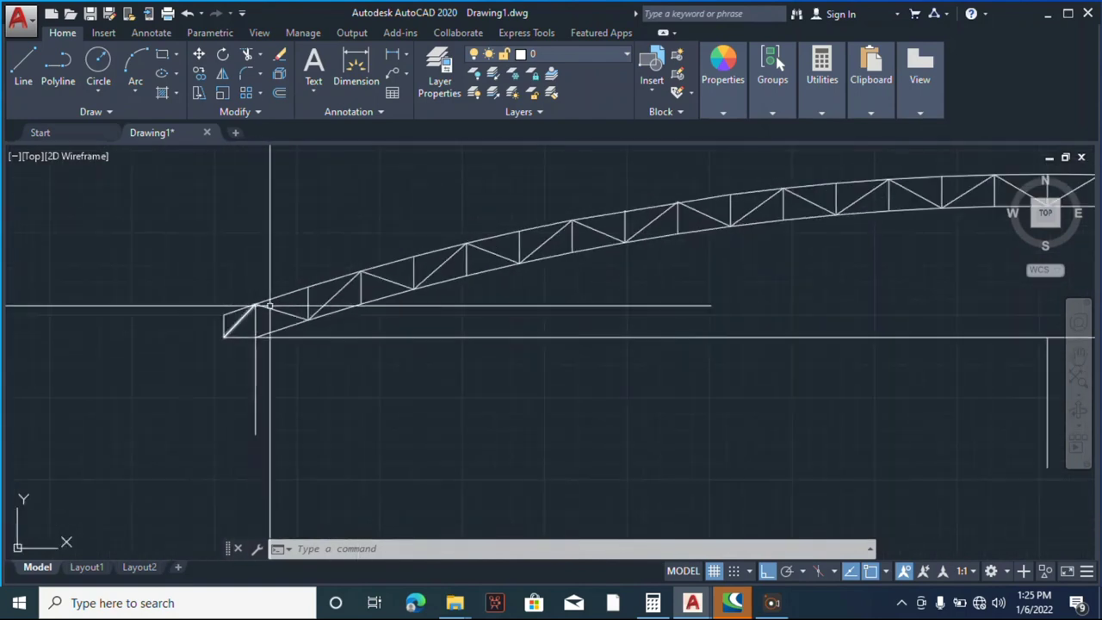
scroll(270, 306, down, 3)
scroll(580, 354, up, 4)
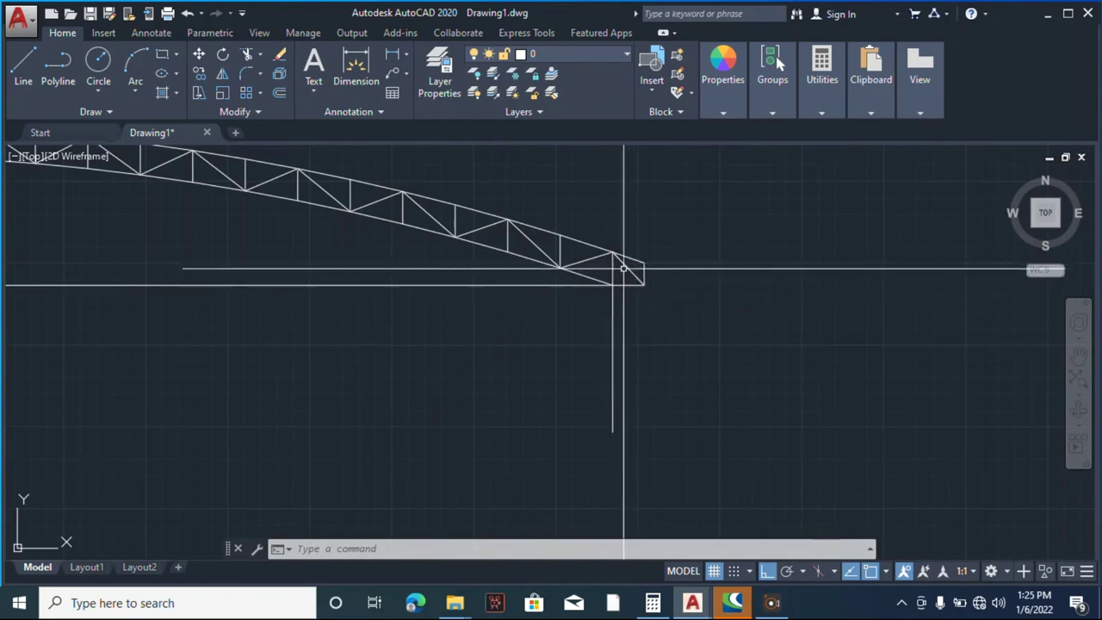
scroll(612, 272, down, 5)
scroll(466, 288, up, 2)
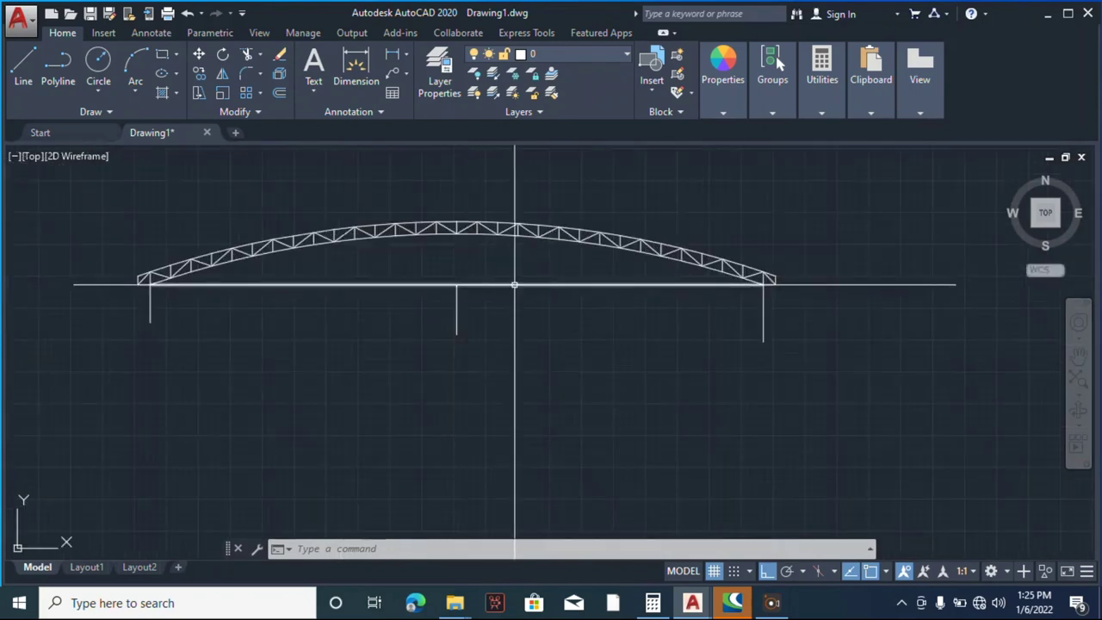
- Erase the horizontal span line, the mid-span vertical construction line and the two support lines below the truss ends
click(557, 315)
click(408, 269)
click(153, 292)
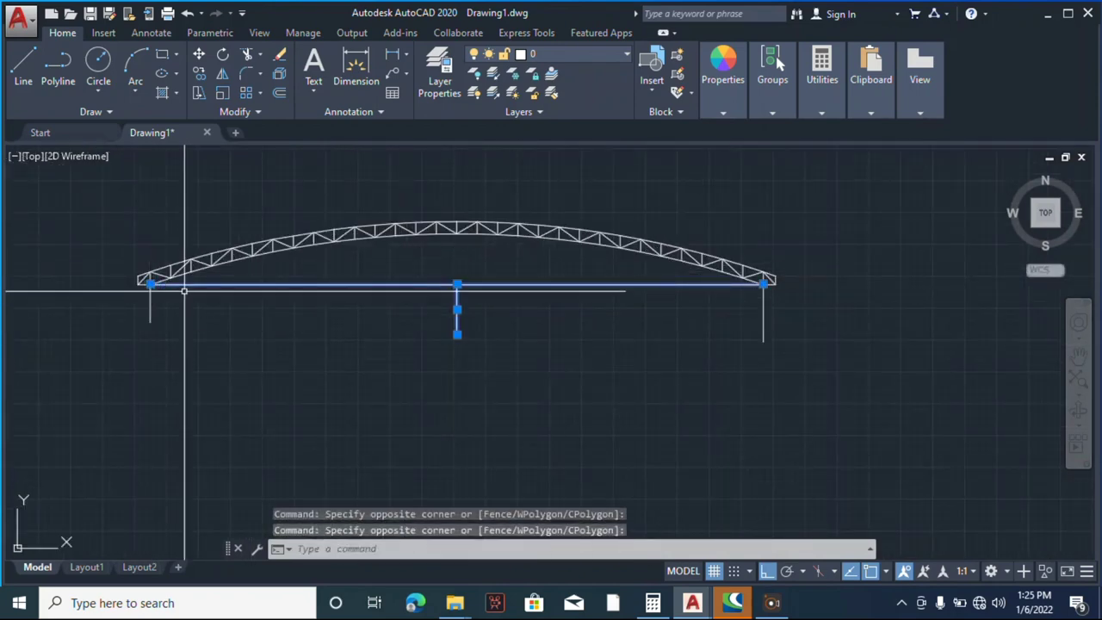
scroll(184, 293, up, 4)
scroll(164, 310, down, 3)
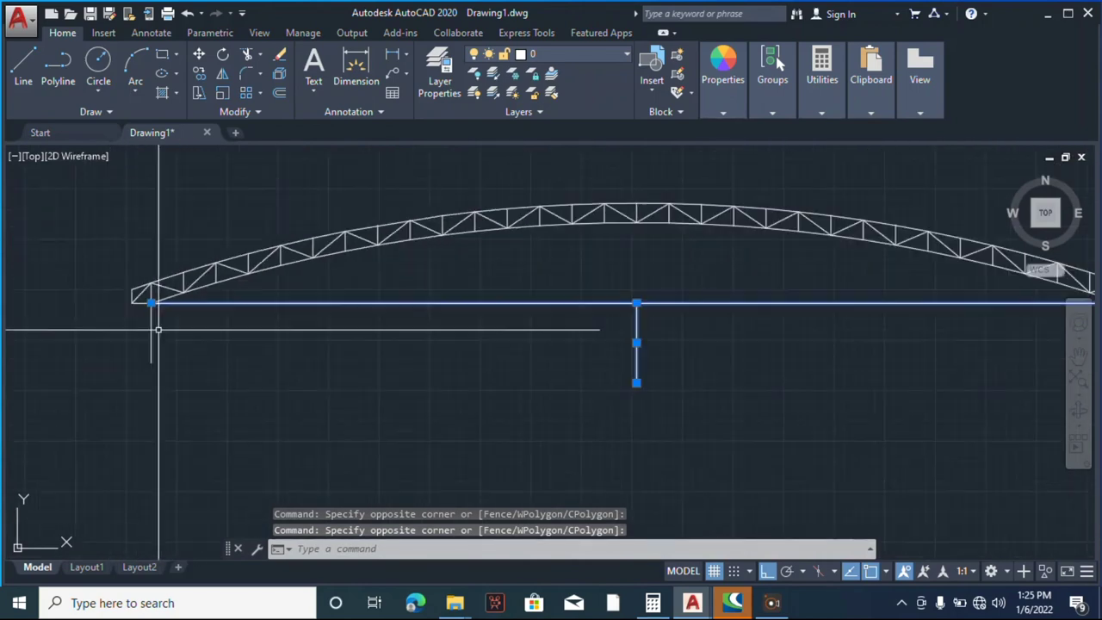
click(158, 330)
click(94, 330)
scroll(138, 310, down, 4)
scroll(571, 335, up, 2)
click(559, 334)
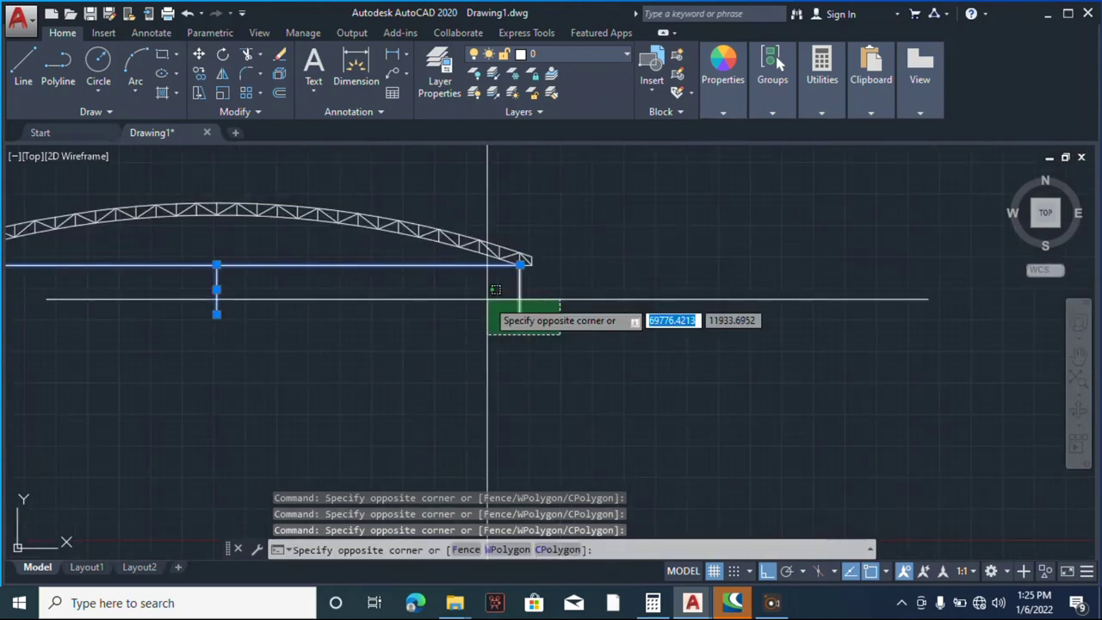
click(489, 300)
right_click(427, 191)
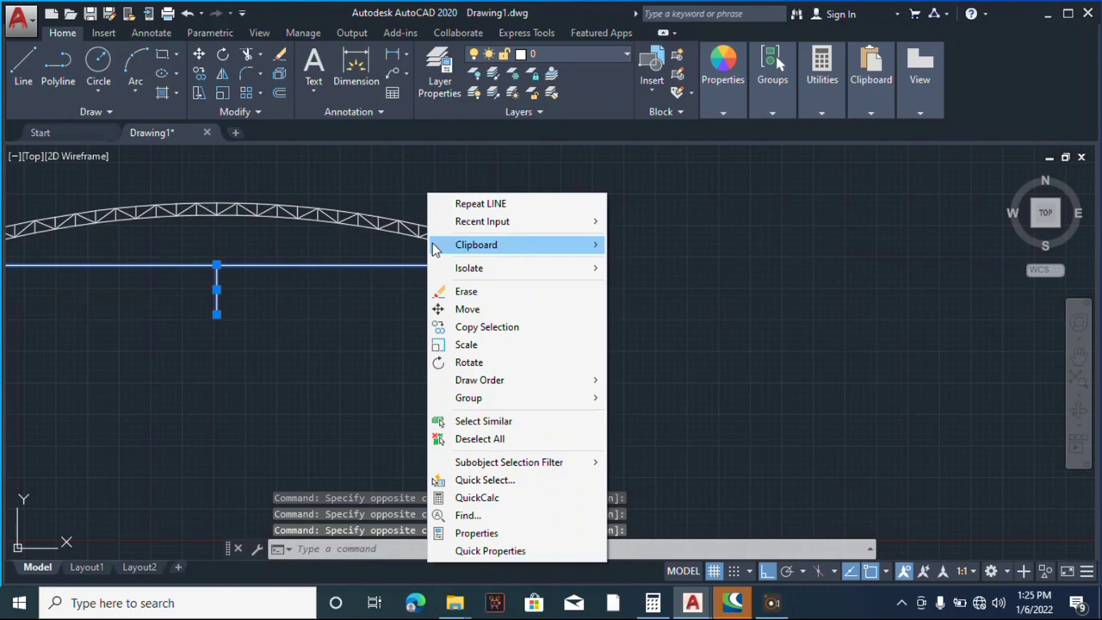
click(466, 291)
scroll(544, 266, down, 3)
scroll(226, 238, up, 2)
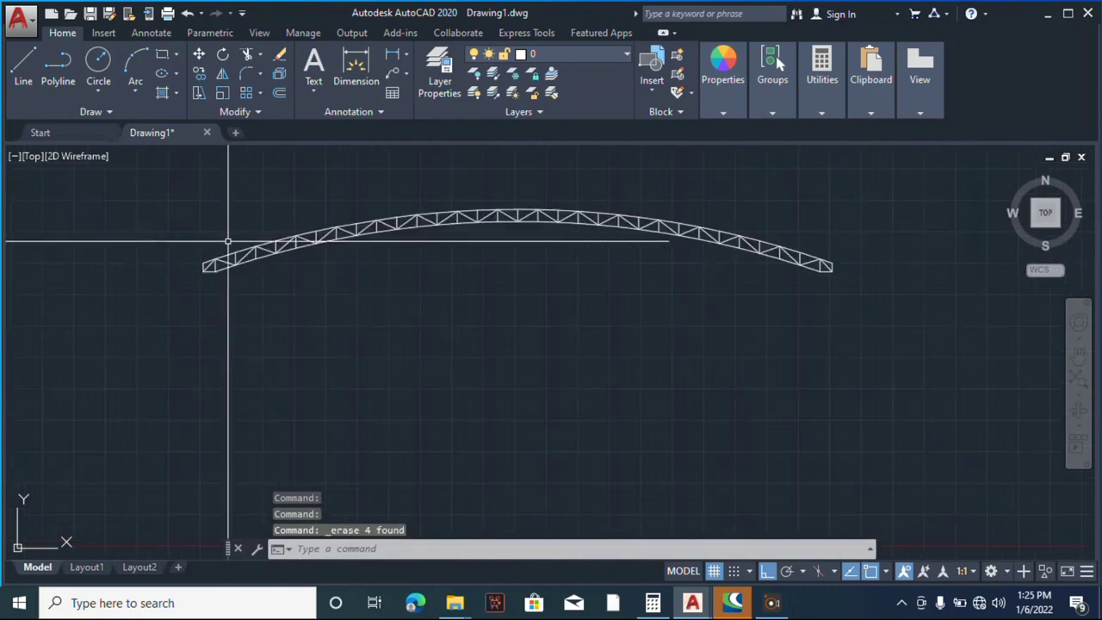
- Create a new blank drawing to receive the truss and return to Drawing1
scroll(505, 313, down, 4)
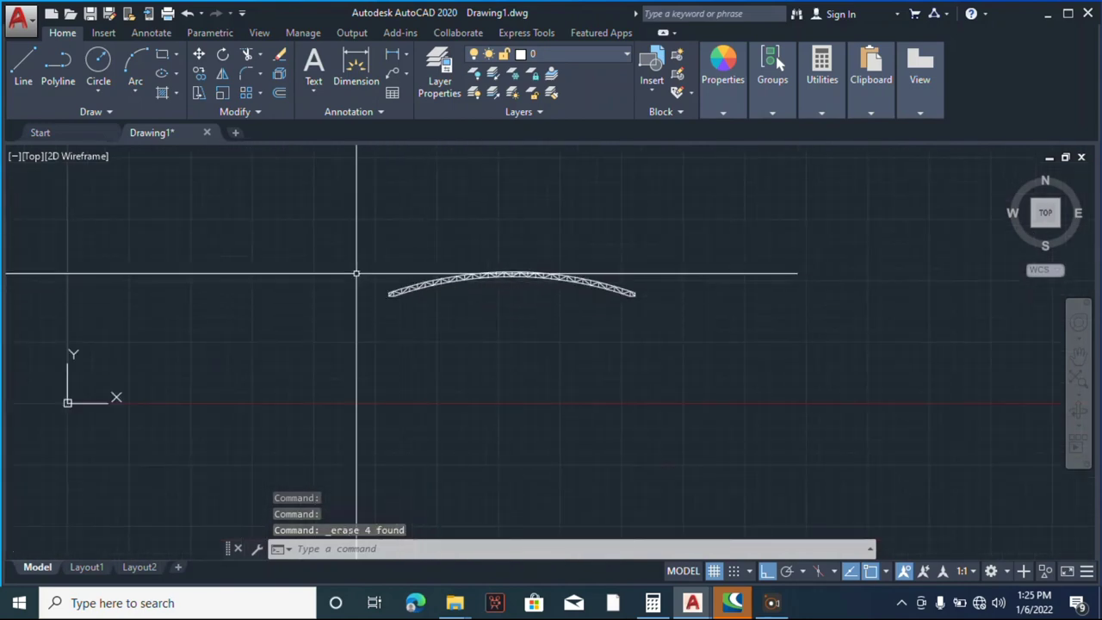
scroll(497, 271, up, 3)
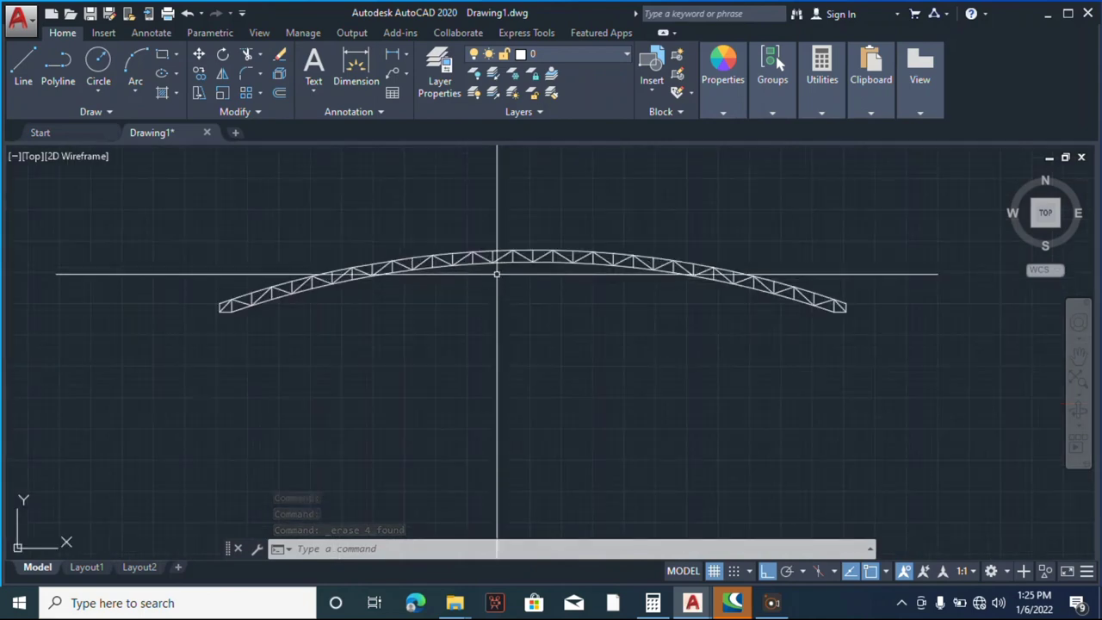
click(190, 231)
click(814, 384)
click(859, 339)
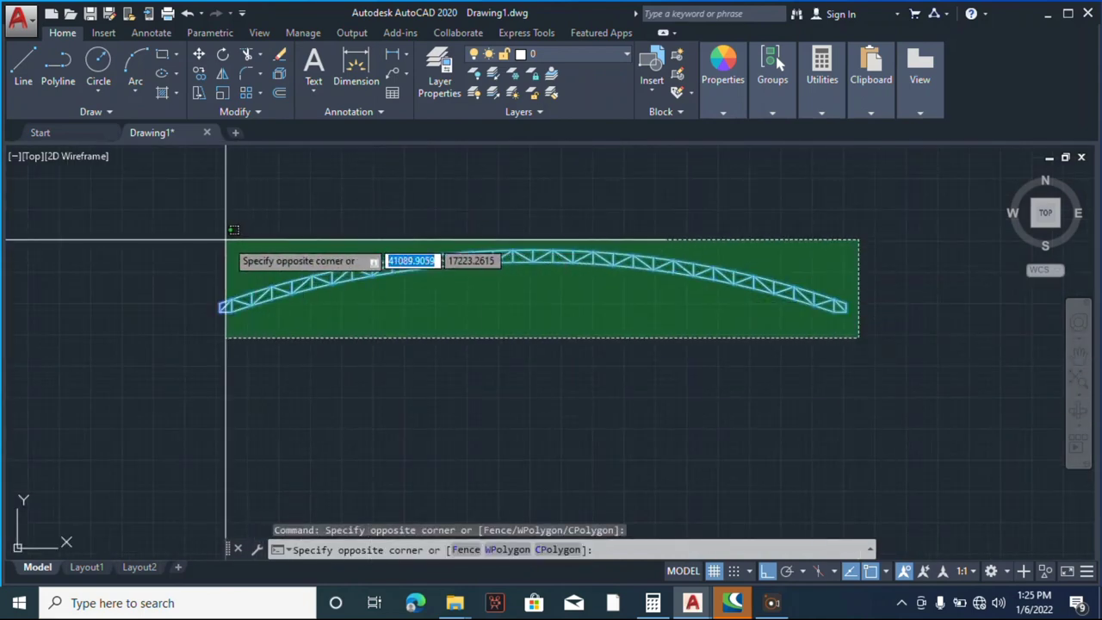
click(182, 244)
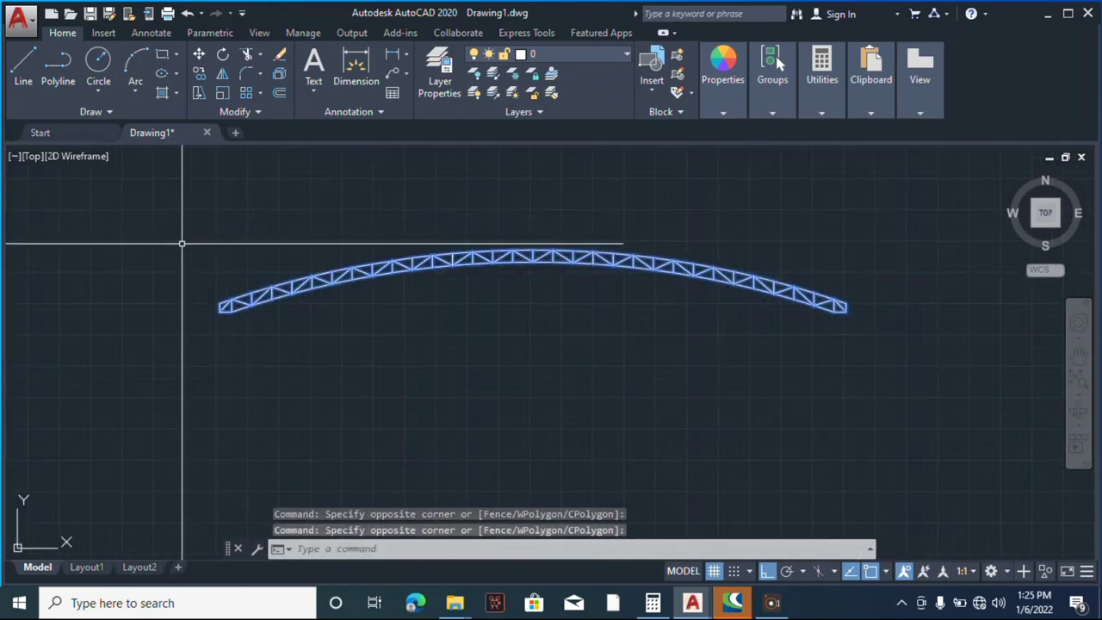
click(235, 133)
click(149, 132)
- Select the entire truss in Drawing1 and copy it to the clipboard
click(175, 236)
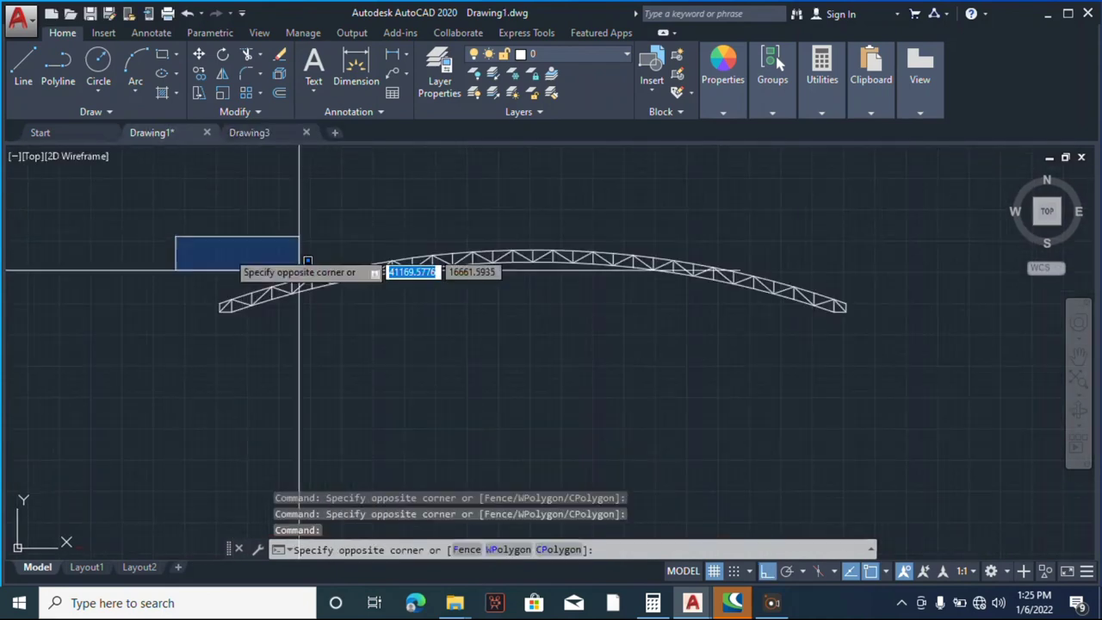
click(844, 406)
right_click(583, 256)
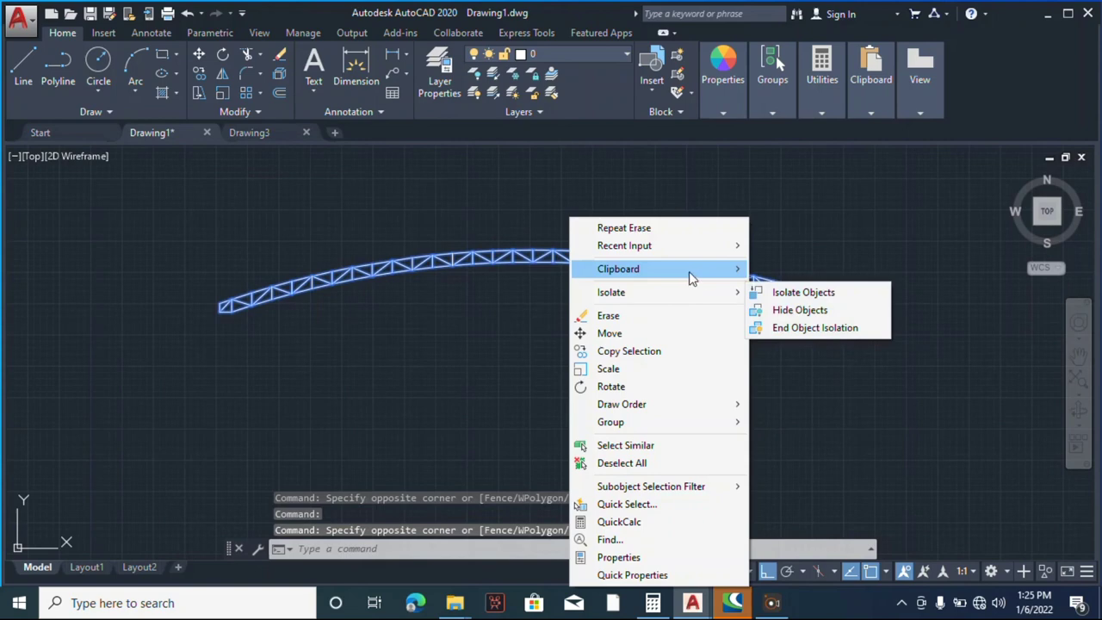
mouse_move(718, 270)
click(779, 286)
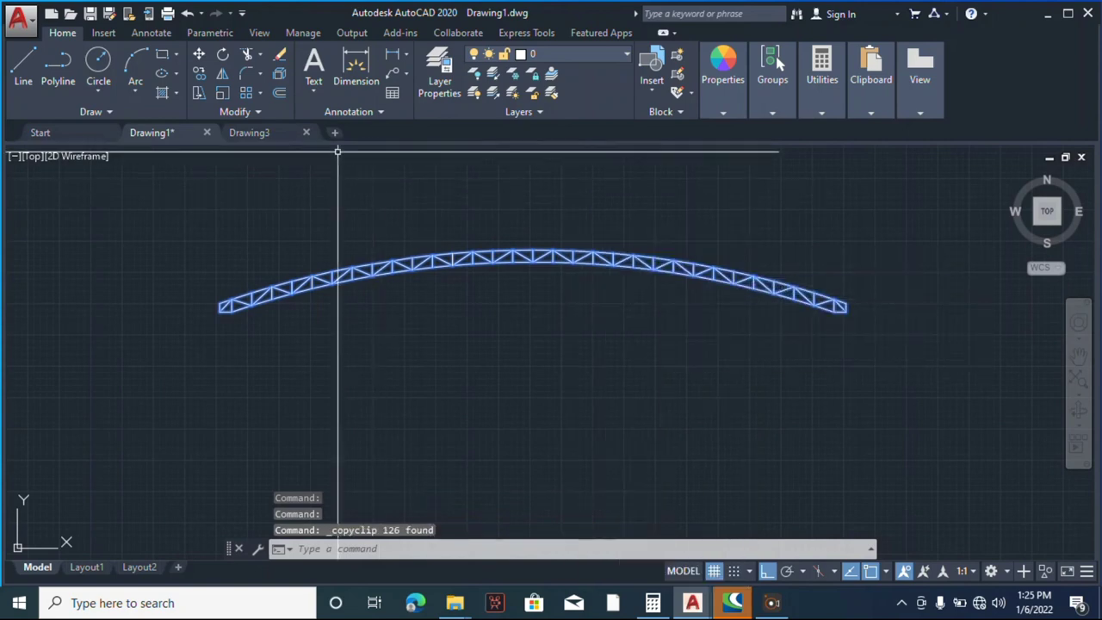
- Paste the copied truss into Drawing3 with its lower left corner close to the coordinate origin
click(265, 136)
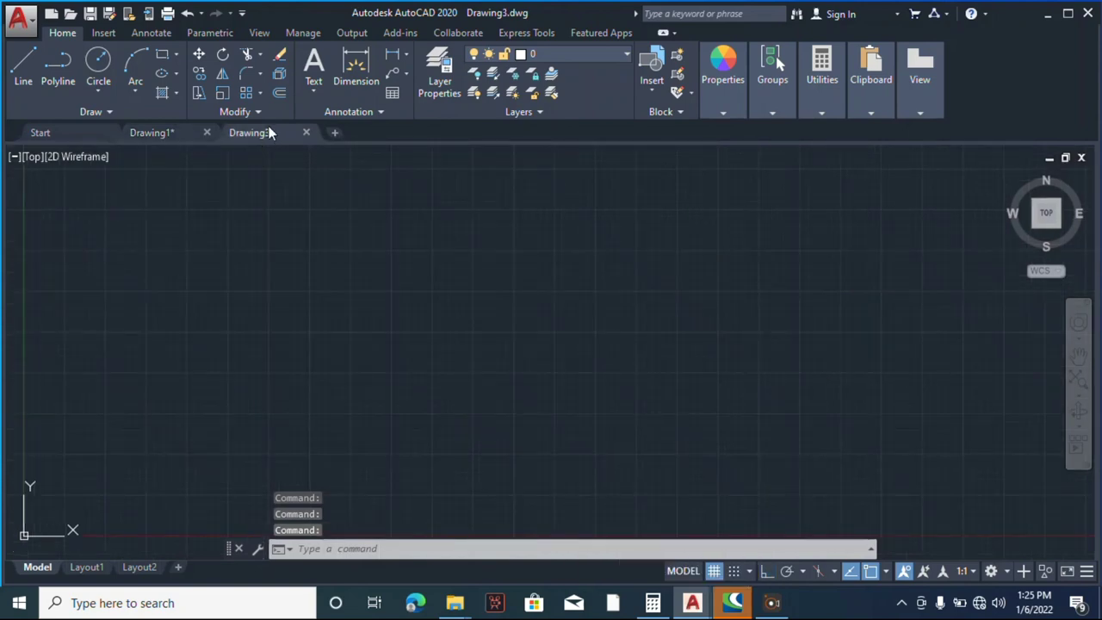
scroll(314, 237, down, 2)
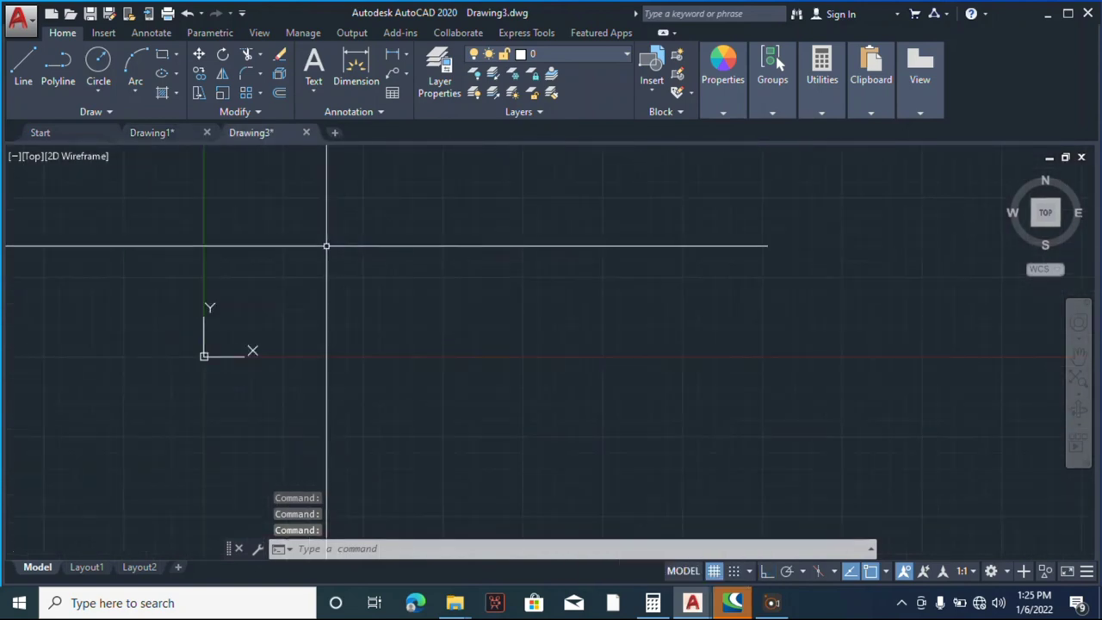
right_click(277, 215)
mouse_move(466, 258)
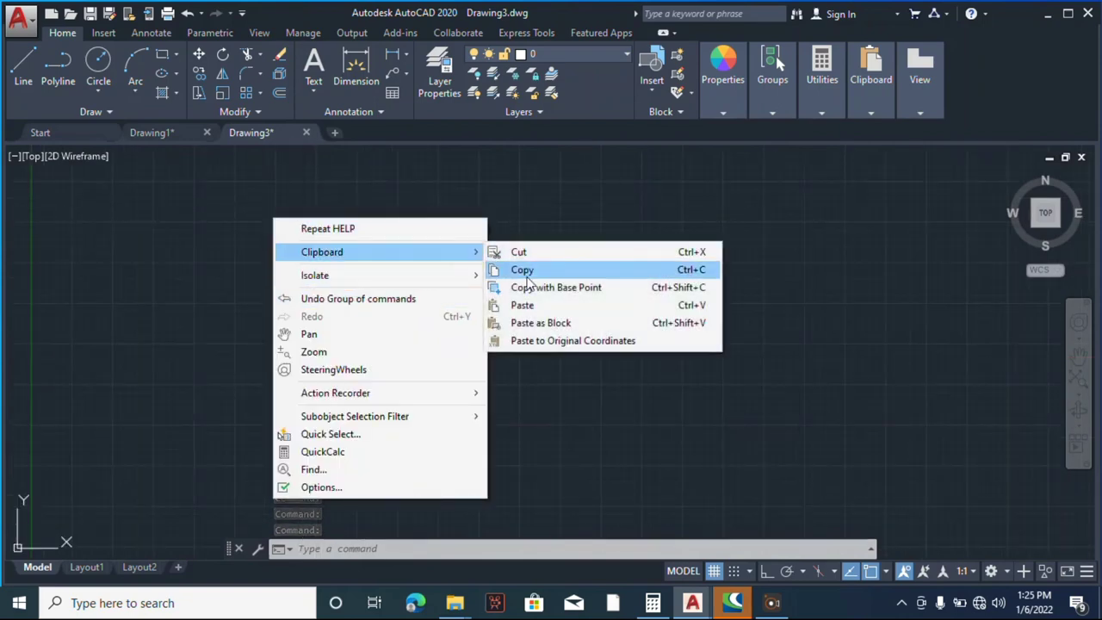
click(525, 306)
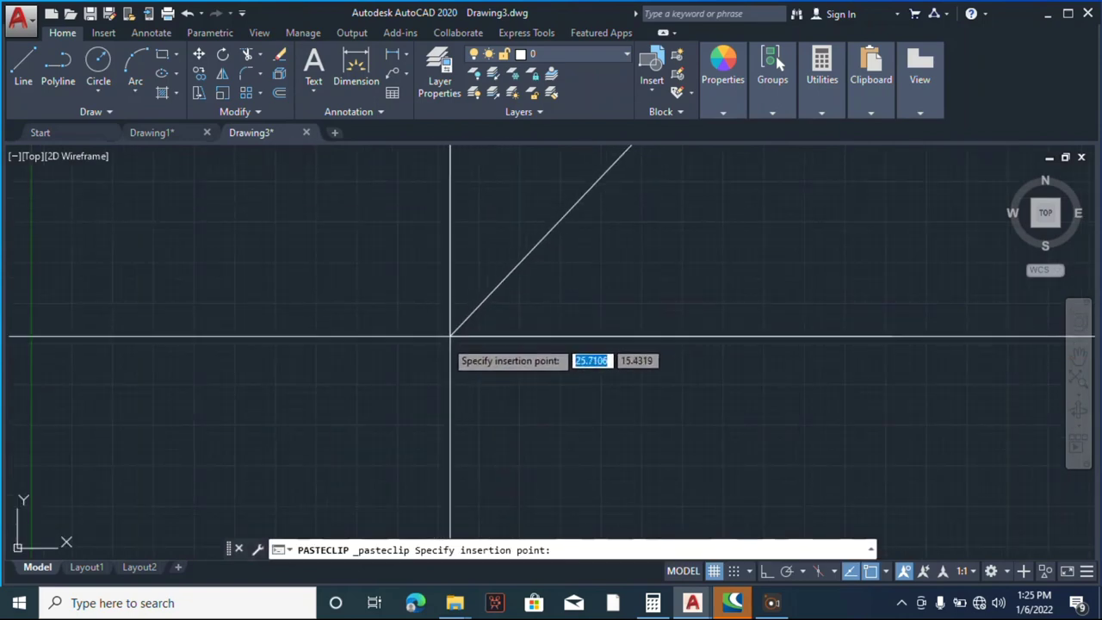
middle_drag(450, 337, 499, 307)
scroll(335, 397, up, 3)
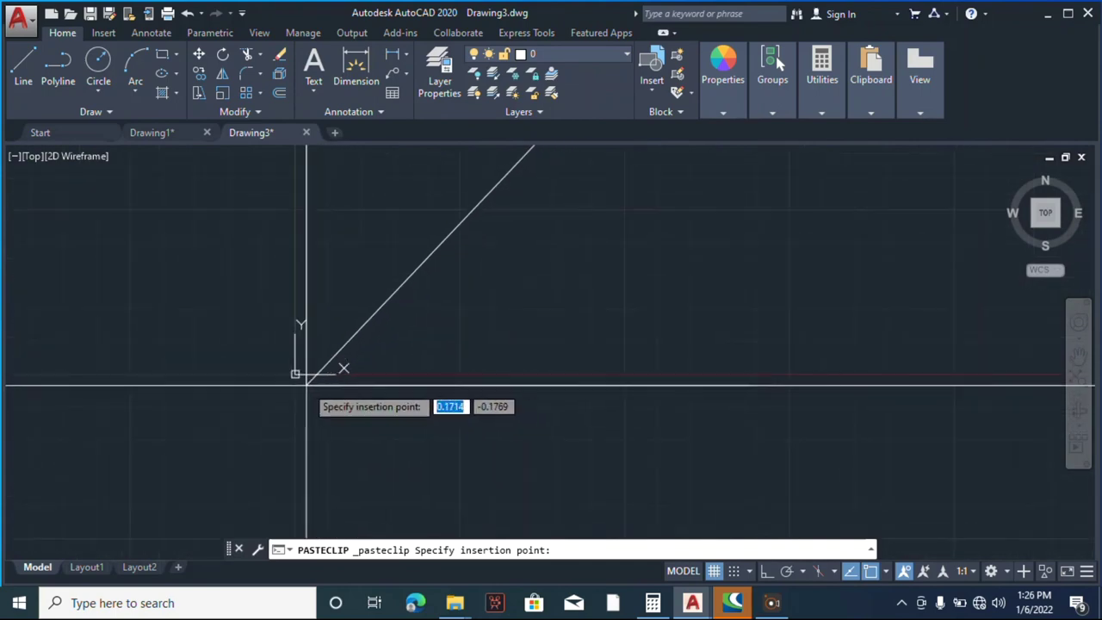
scroll(356, 352, down, 3)
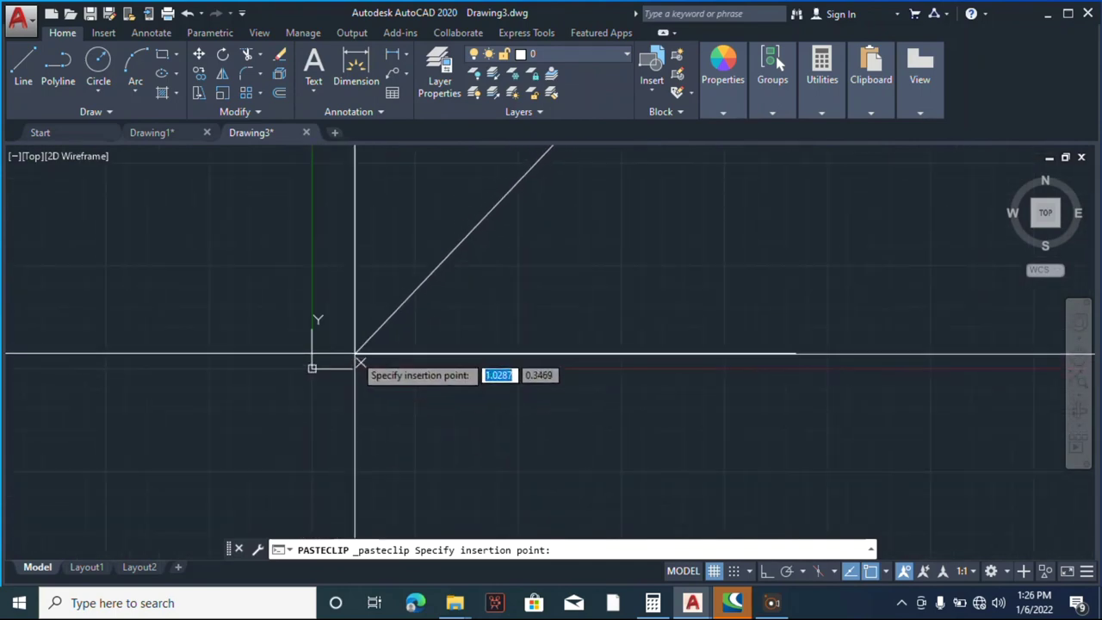
click(422, 302)
scroll(376, 343, down, 5)
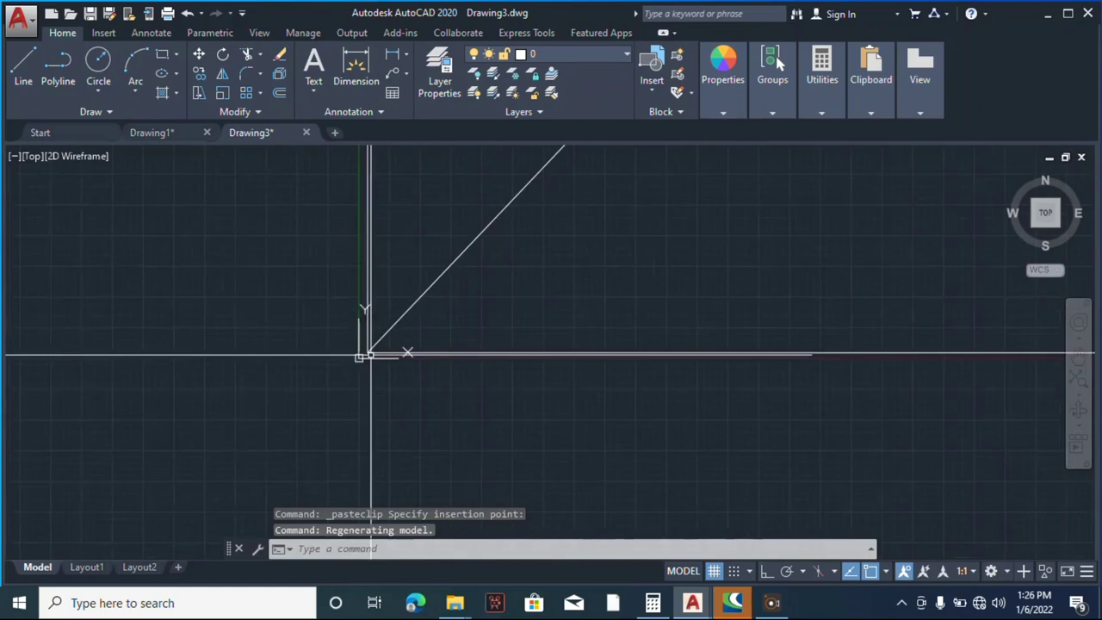
scroll(440, 328, down, 8)
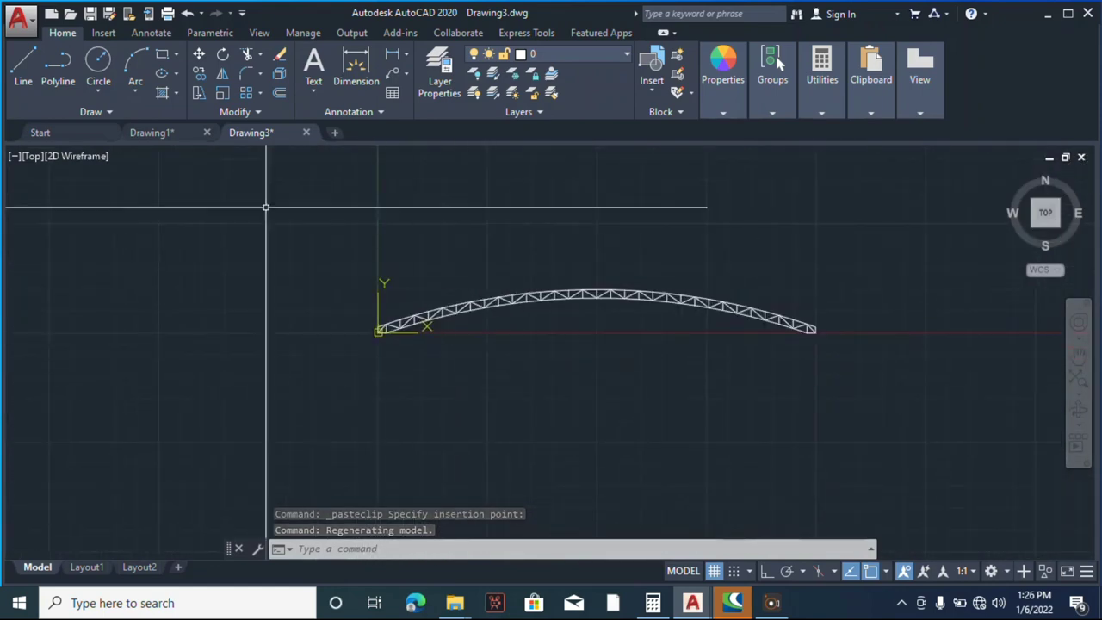
- Draw a trial line with 00 as its first point, ending up and to the left of the truss's left end
click(19, 69)
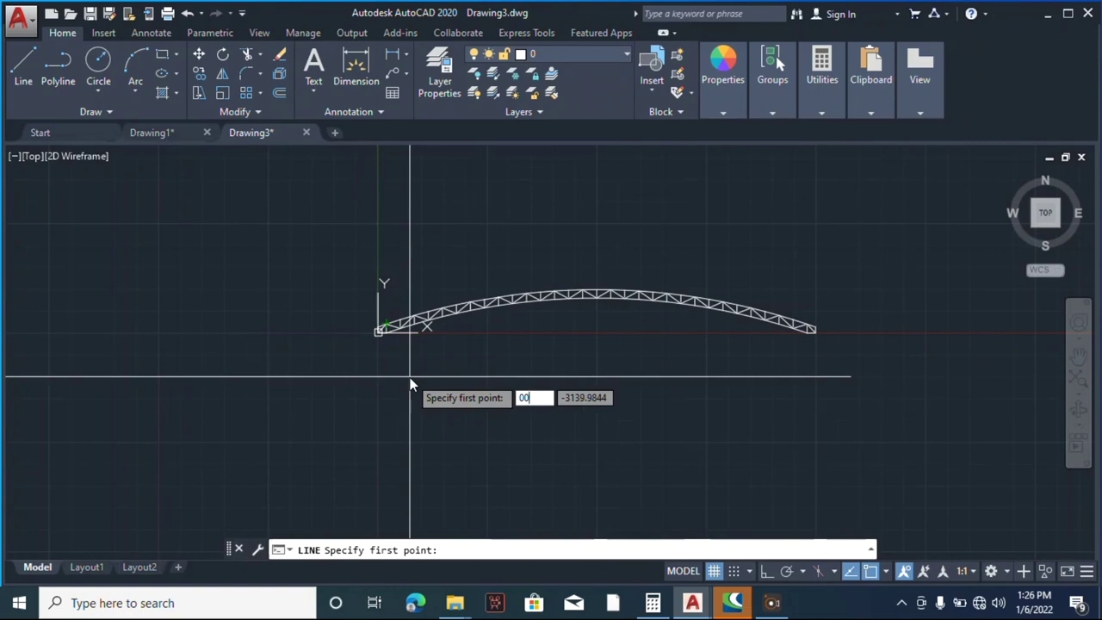
text(00)
key(Return)
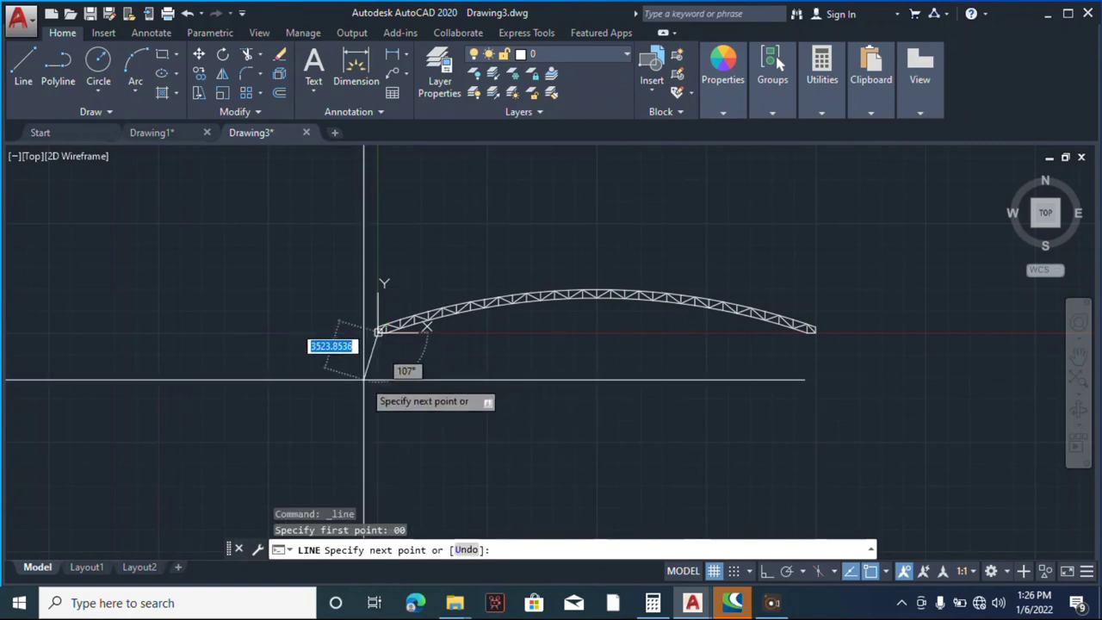
scroll(369, 340, up, 4)
scroll(312, 232, up, 5)
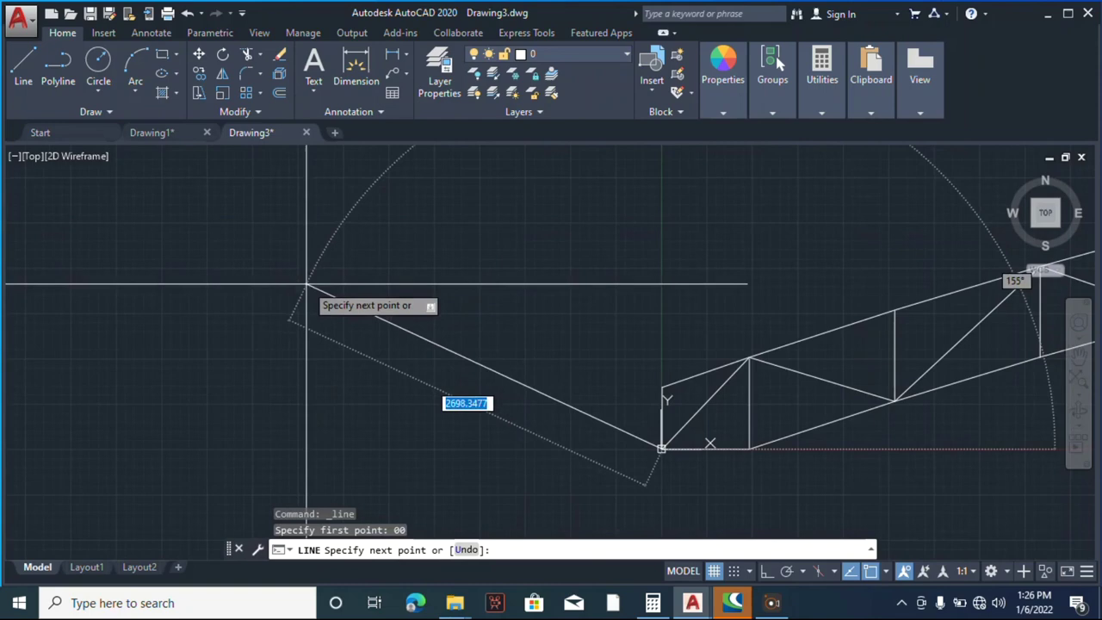
click(280, 236)
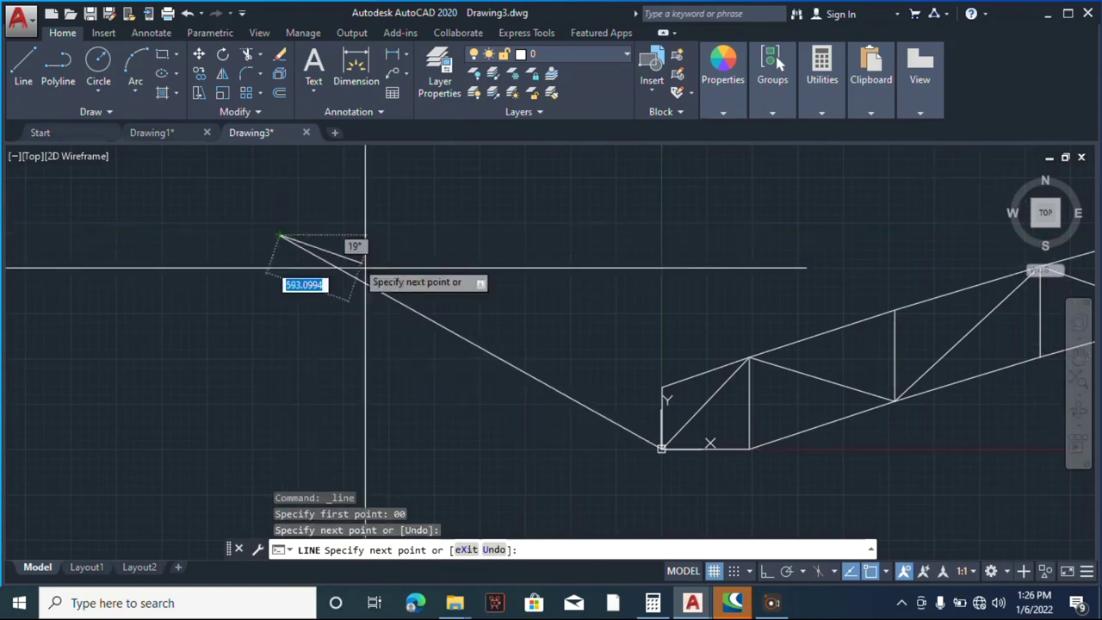
key(Escape)
- Check the trial line's start point against the coordinate origin and erase the line
scroll(681, 457, up, 3)
mouse_move(620, 465)
middle_down()
mouse_move(660, 472)
mouse_move(652, 446)
middle_up()
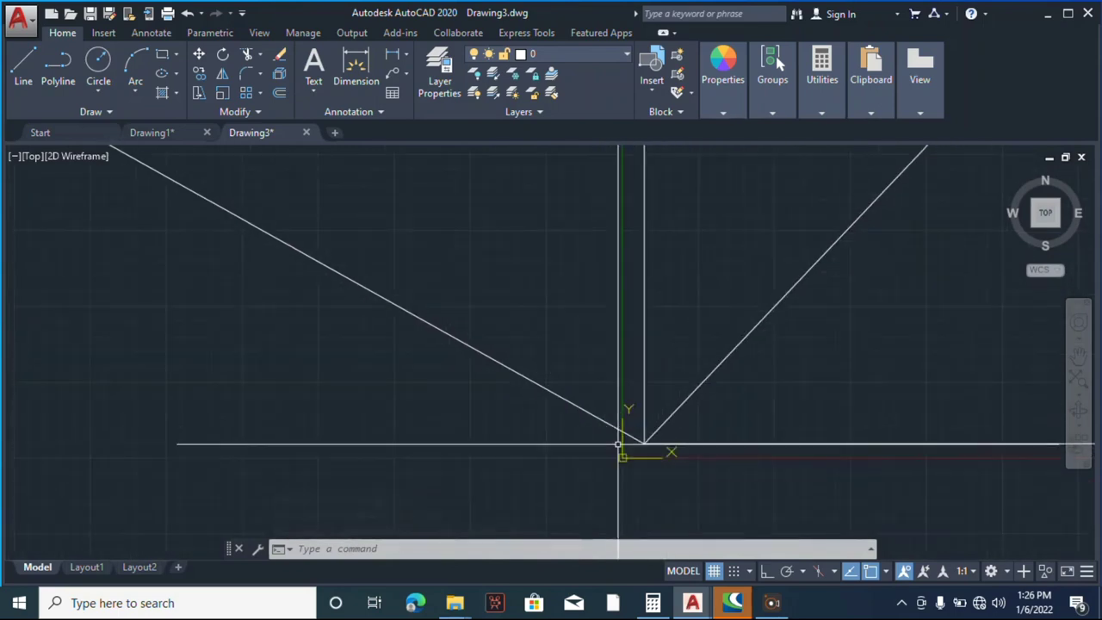
scroll(552, 392, down, 2)
scroll(517, 317, down, 1)
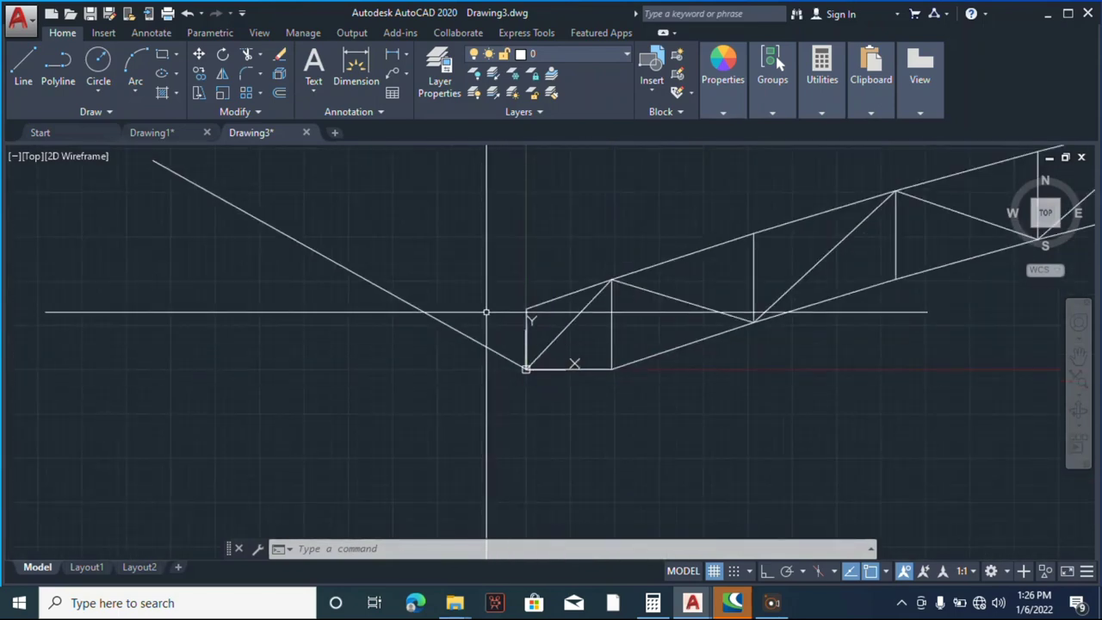
scroll(465, 336, down, 2)
click(379, 329)
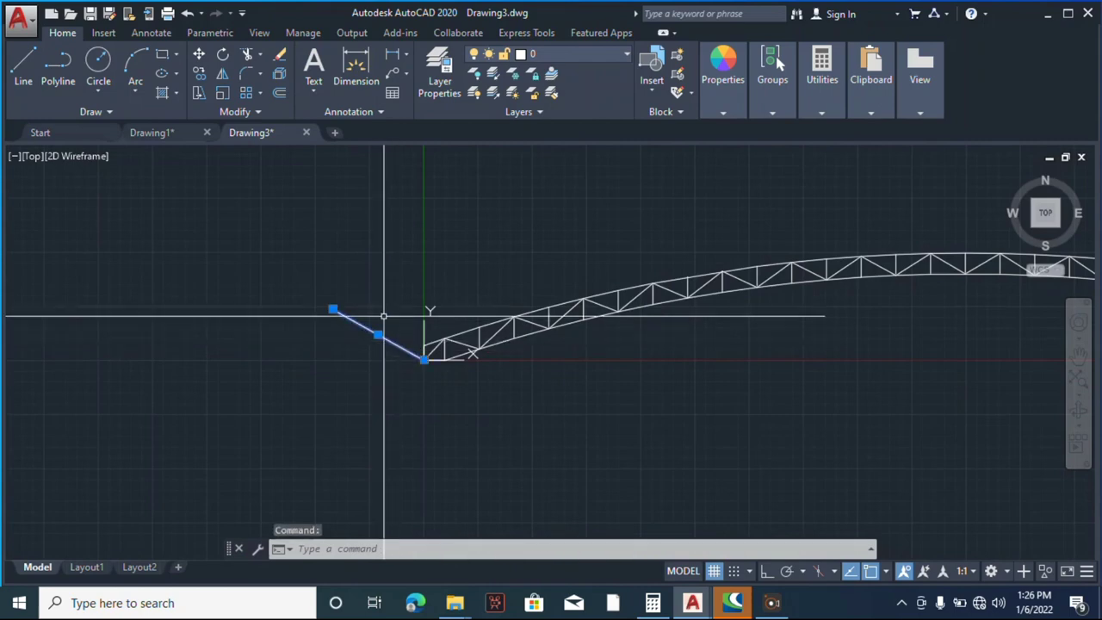
right_click(384, 317)
click(422, 292)
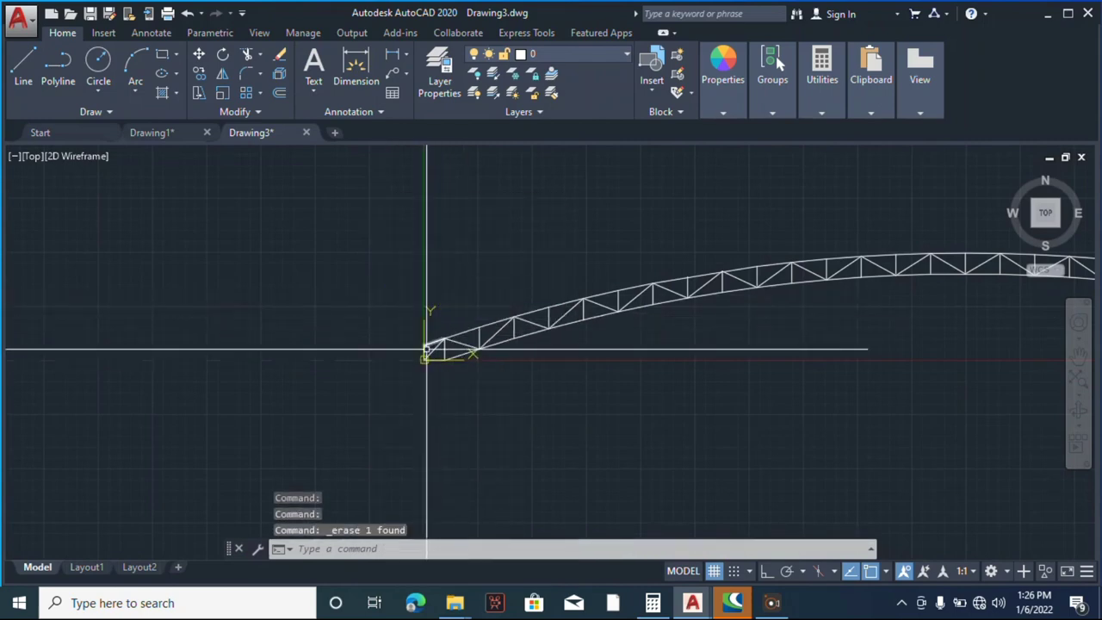
- Scale the entire truss by a factor of 1/1000 about its lower left corner
scroll(534, 340, down, 3)
click(274, 215)
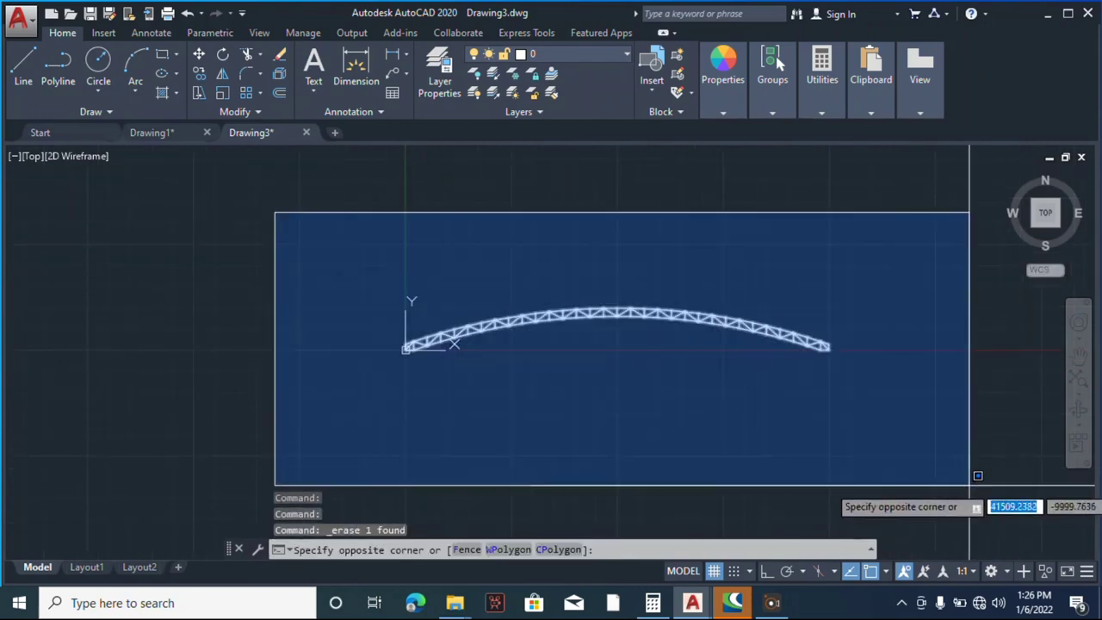
click(353, 291)
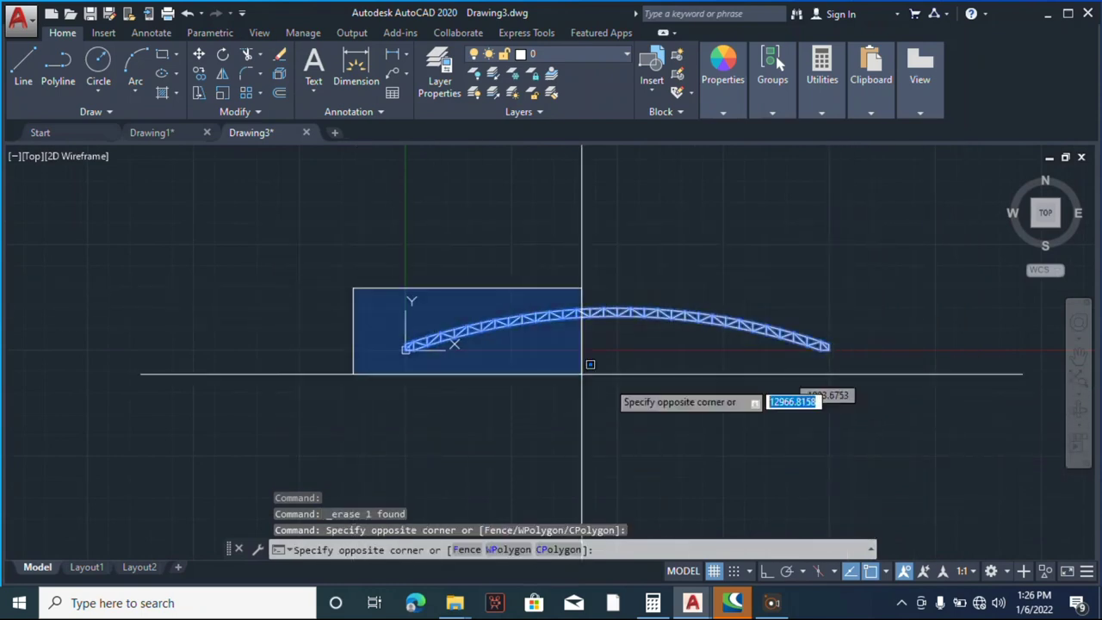
click(851, 427)
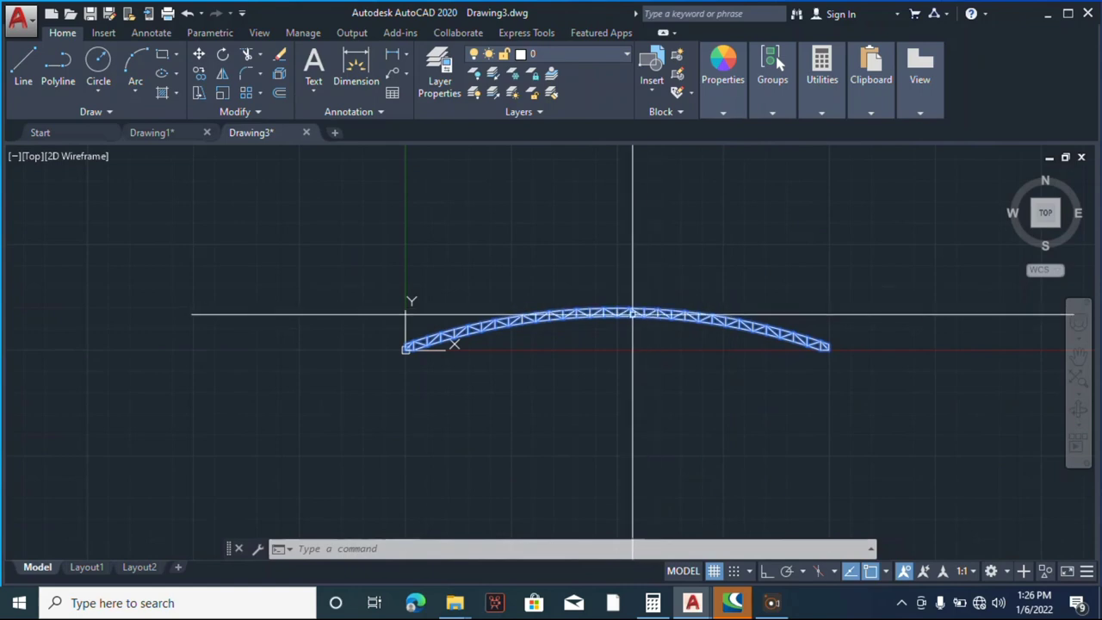
scroll(517, 298, up, 2)
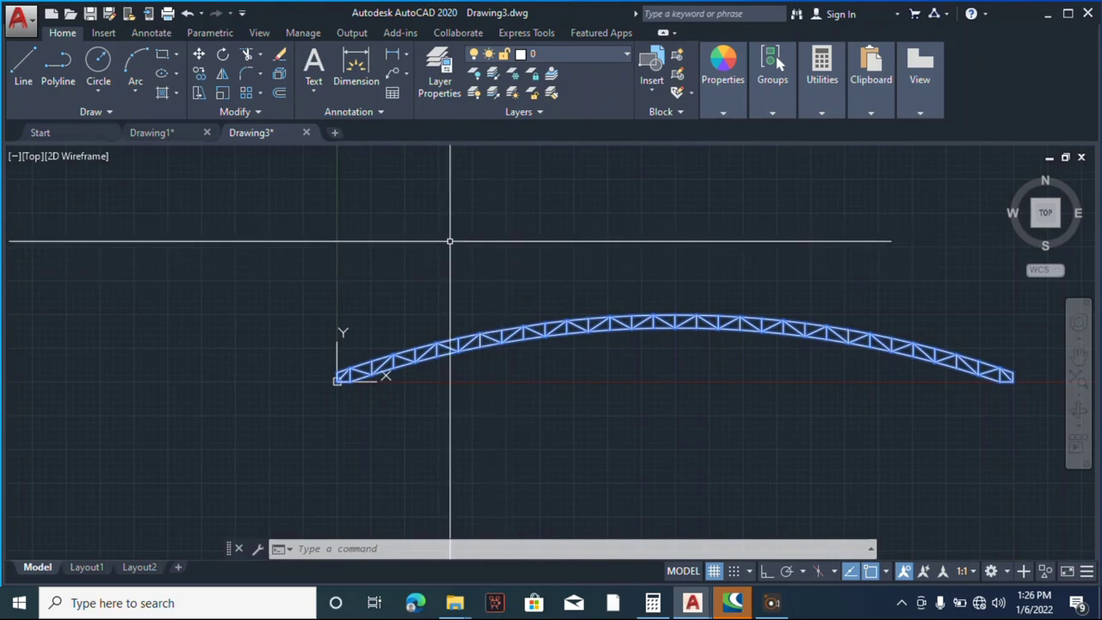
scroll(414, 253, down, 2)
click(319, 278)
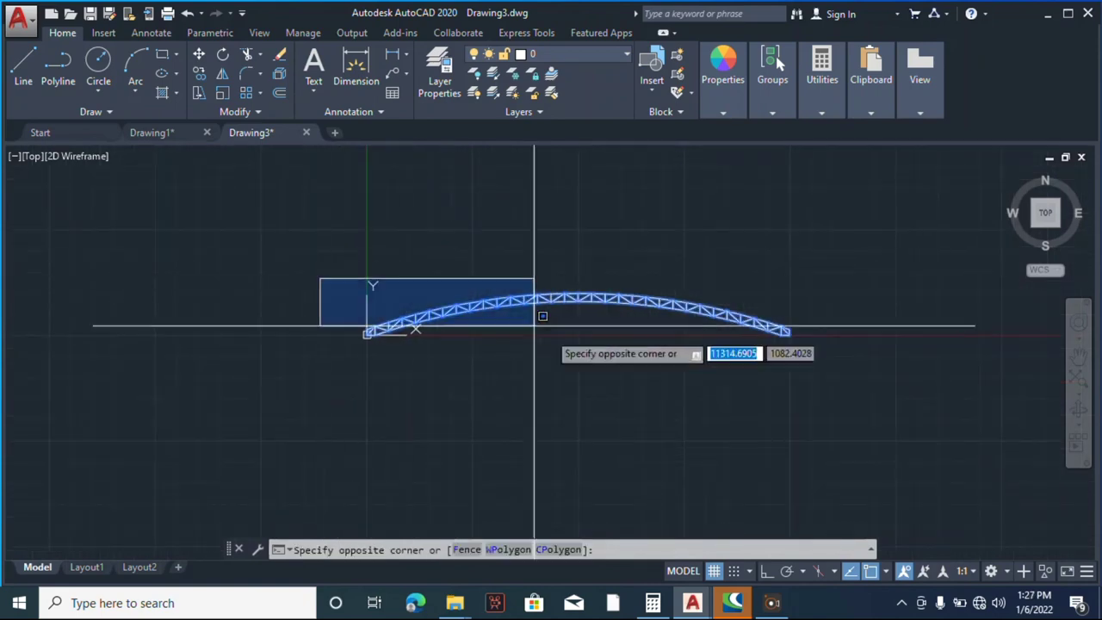
click(829, 392)
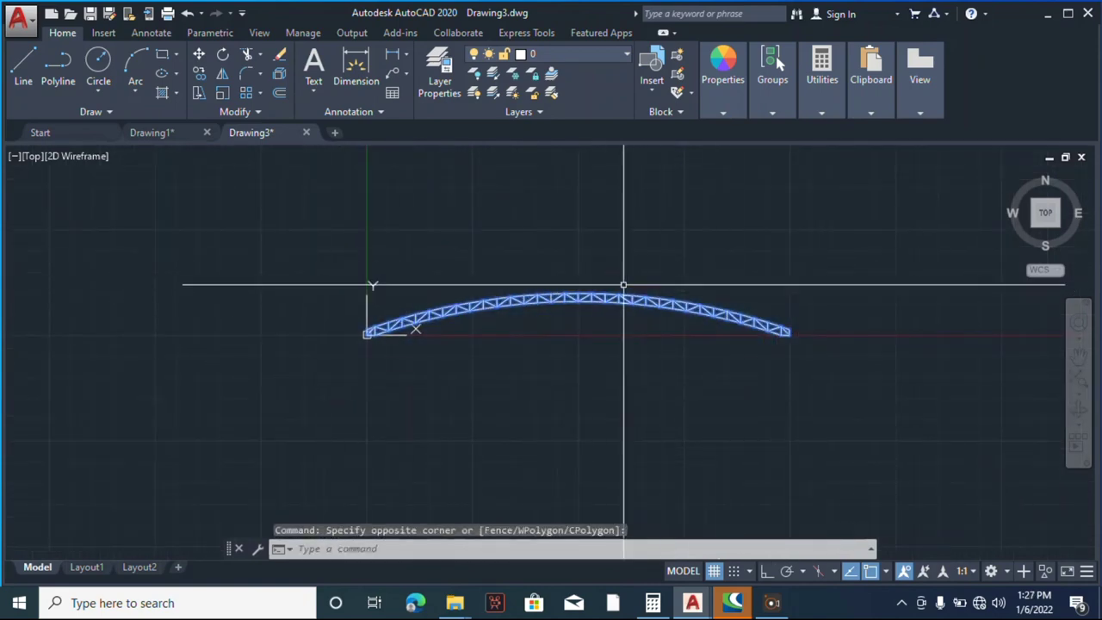
right_click(578, 235)
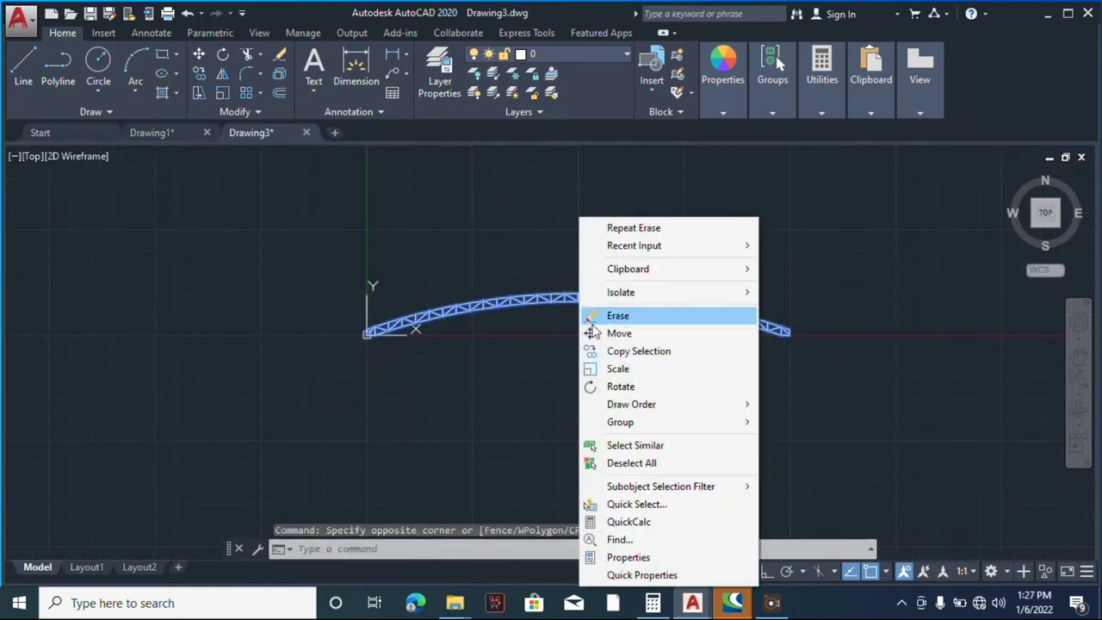
click(608, 372)
scroll(369, 337, up, 6)
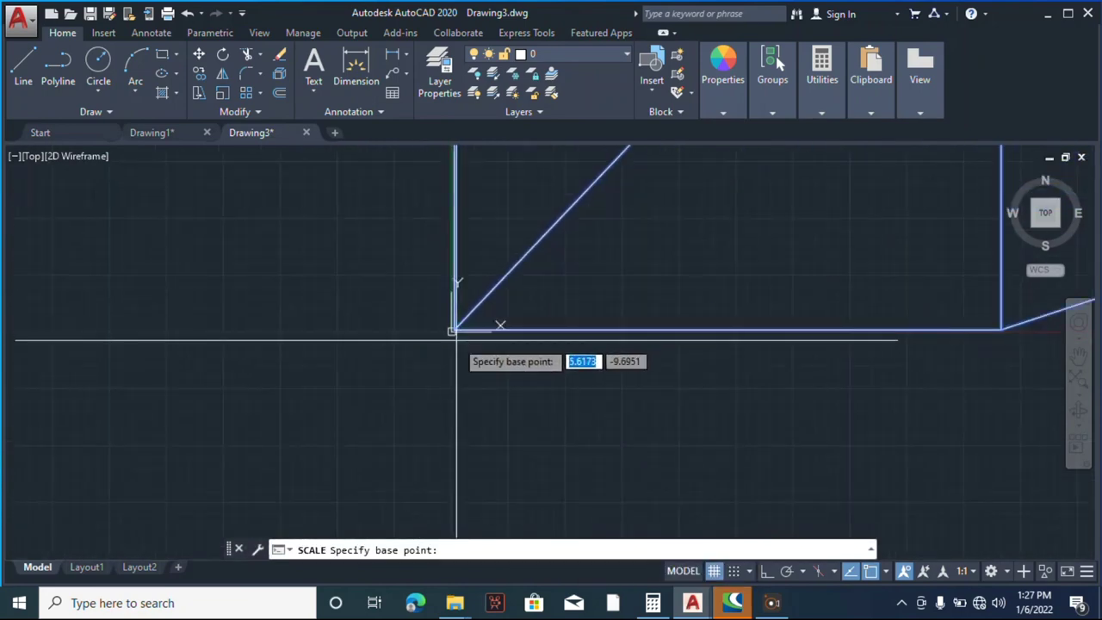
scroll(420, 314, up, 4)
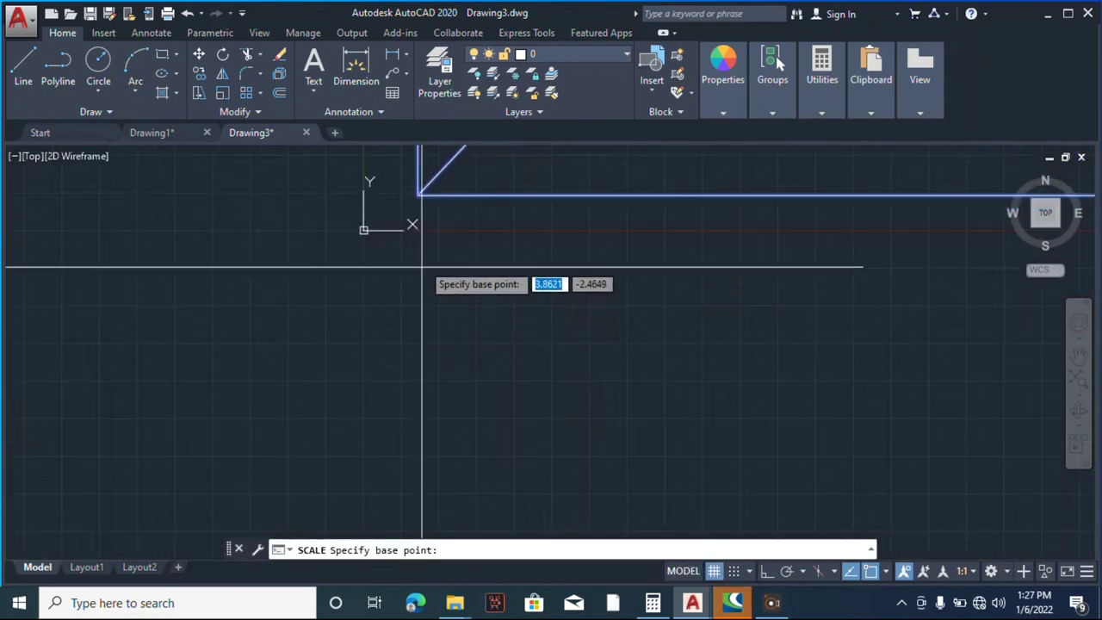
click(418, 195)
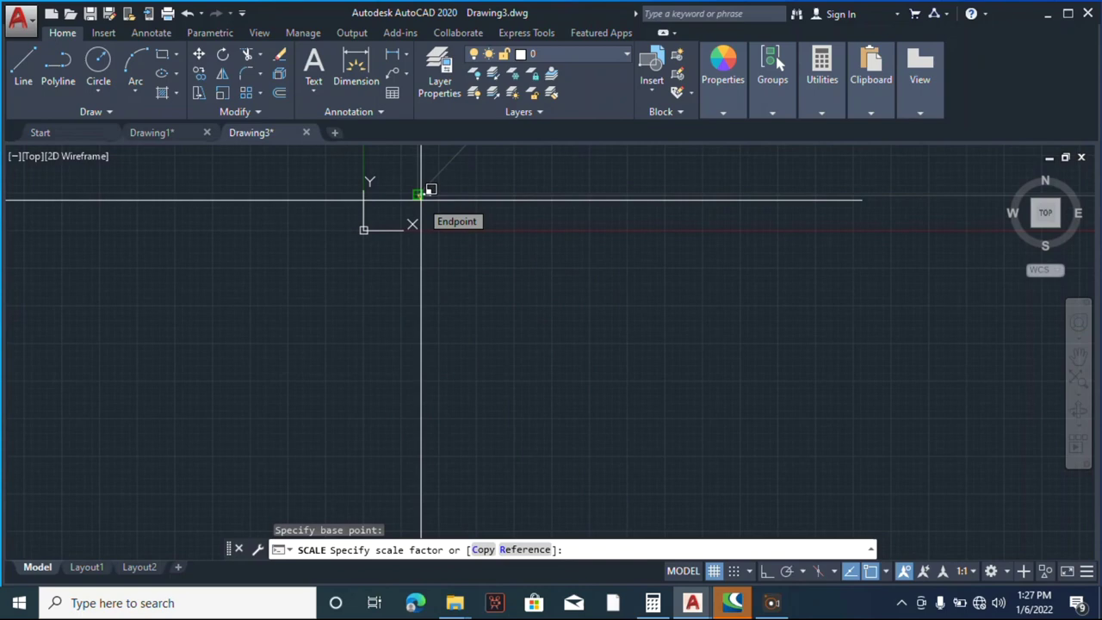
text(1/1000)
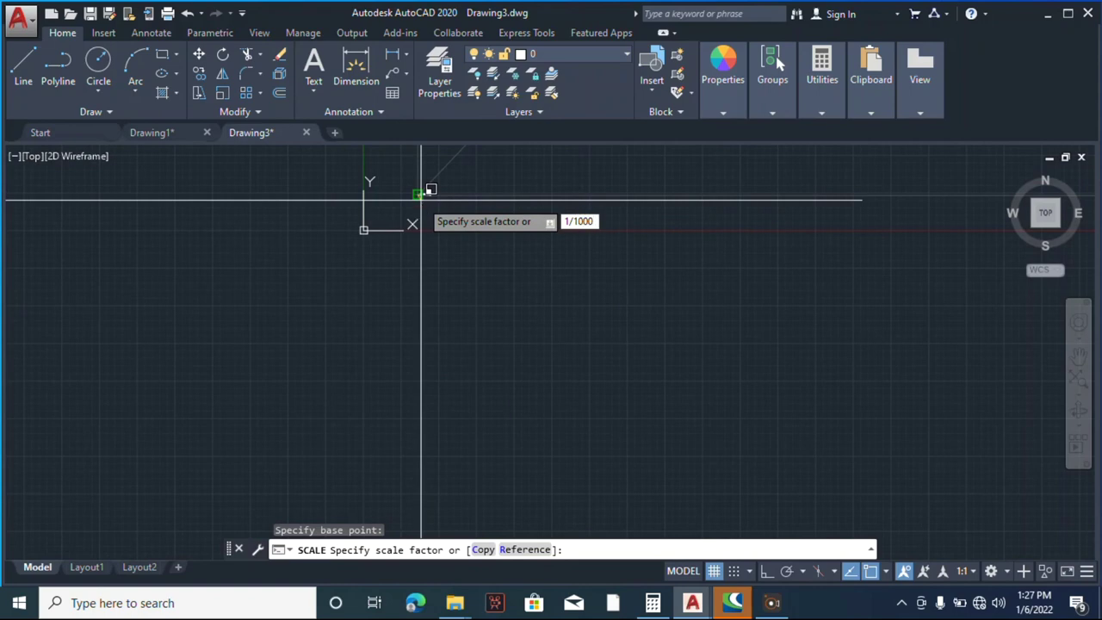
key(Return)
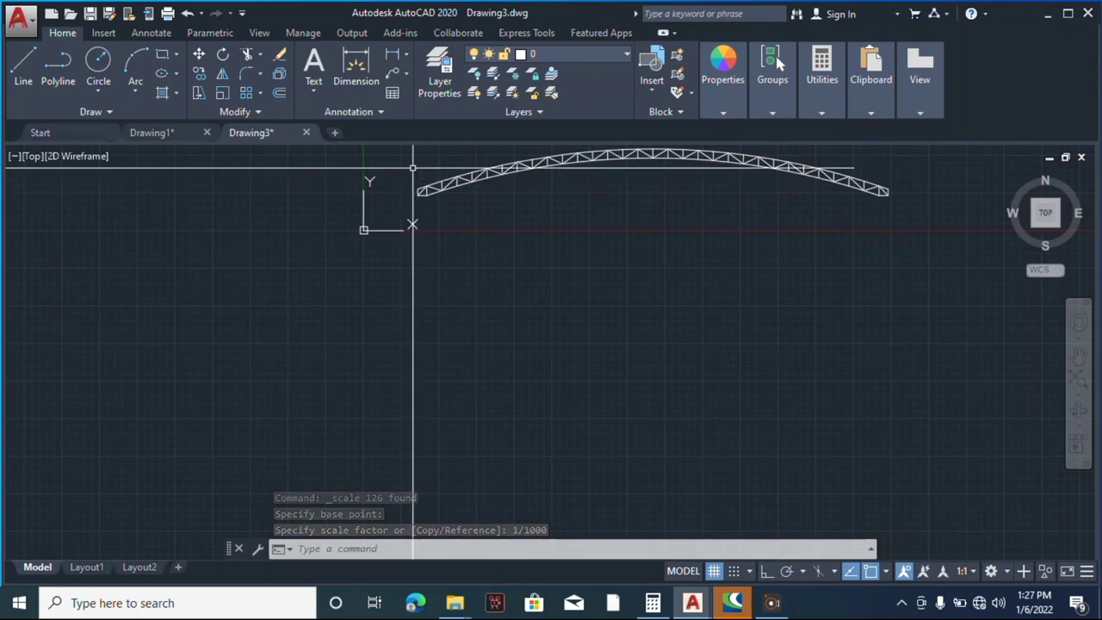
- Check the scaled truss's dimensions with a trial line started at its lower left corner, and cancel the line
click(24, 64)
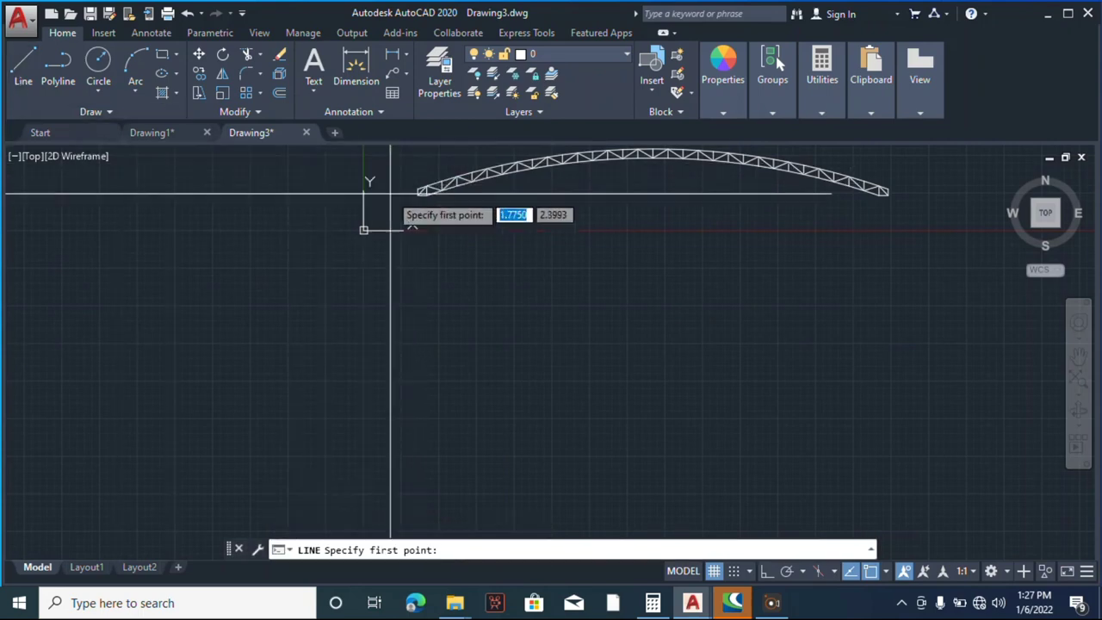
scroll(408, 239, up, 5)
click(335, 301)
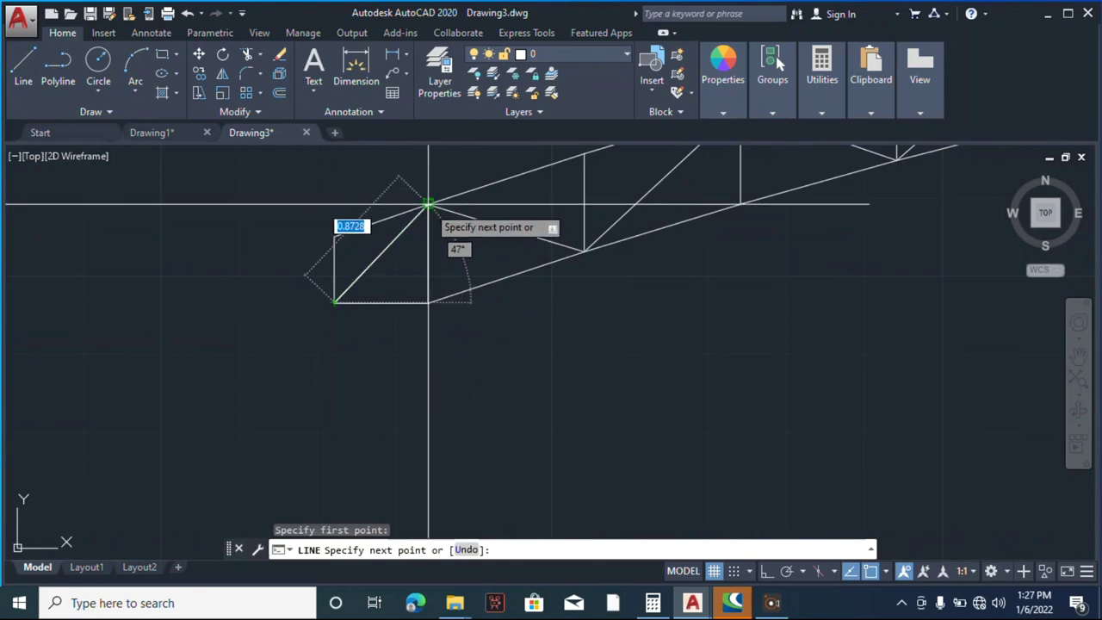
scroll(263, 338, down, 5)
scroll(430, 297, up, 4)
scroll(405, 310, down, 4)
key(Escape)
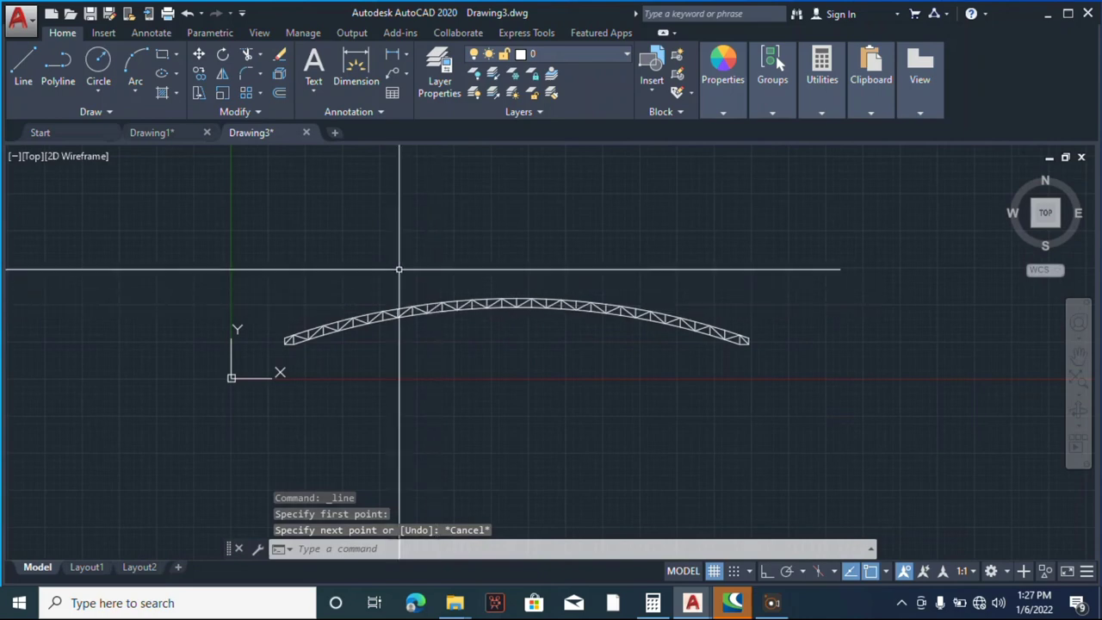
- Check where a line with 00 as its first point starts relative to the coordinate origin, and cancel it
click(25, 71)
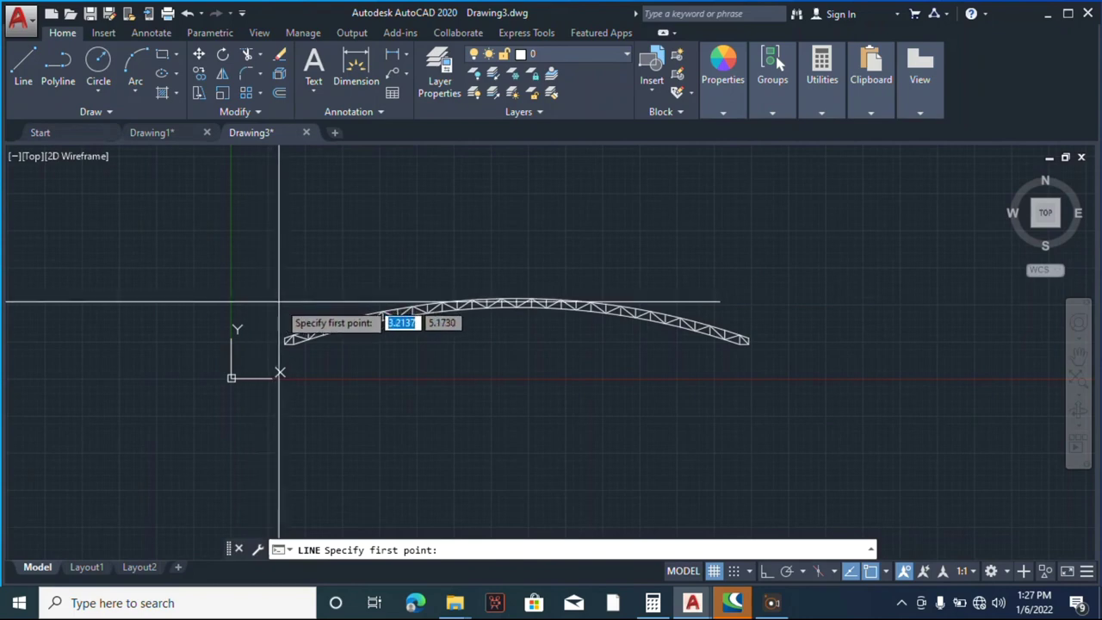
text(00)
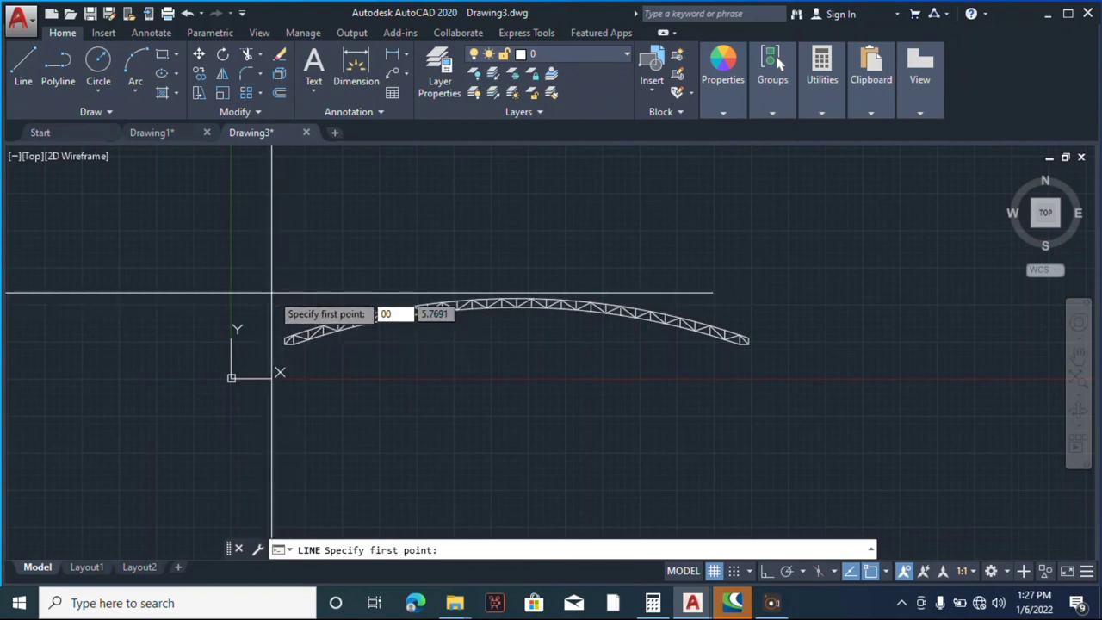
key(Return)
scroll(275, 332, up, 4)
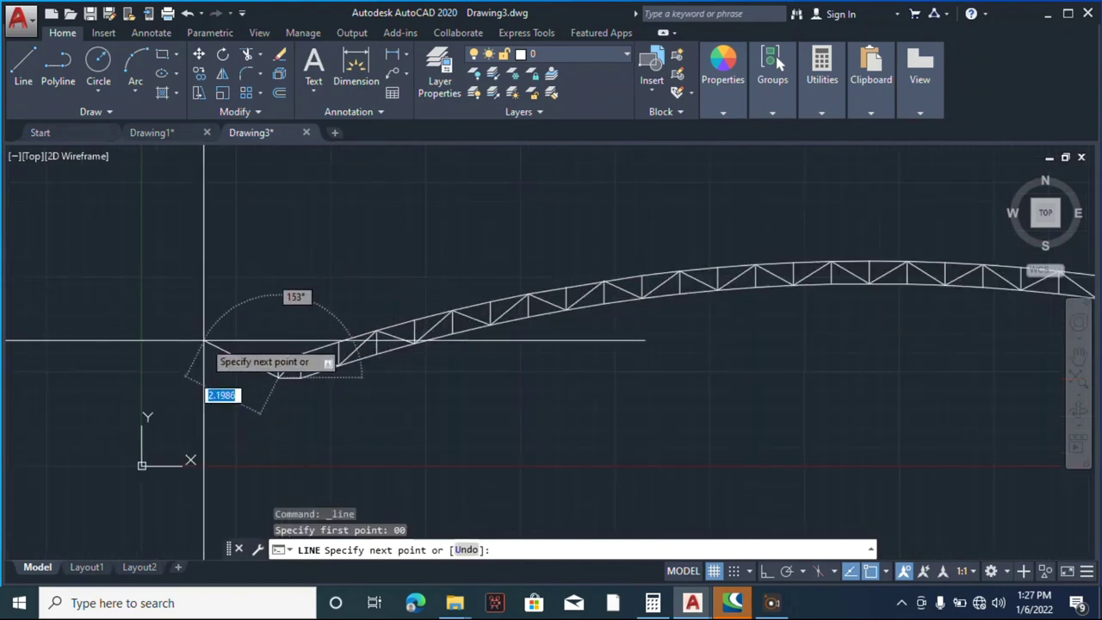
scroll(204, 342, down, 5)
key(Escape)
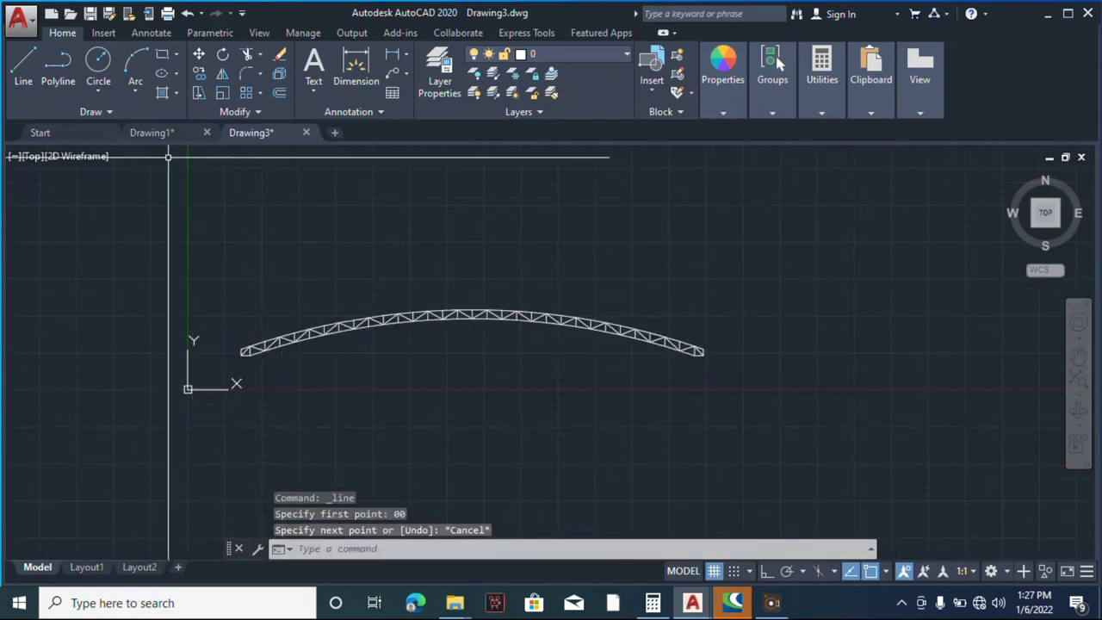
- Select the entire truss for a Write Block export and set the insert units to Meters
click(202, 252)
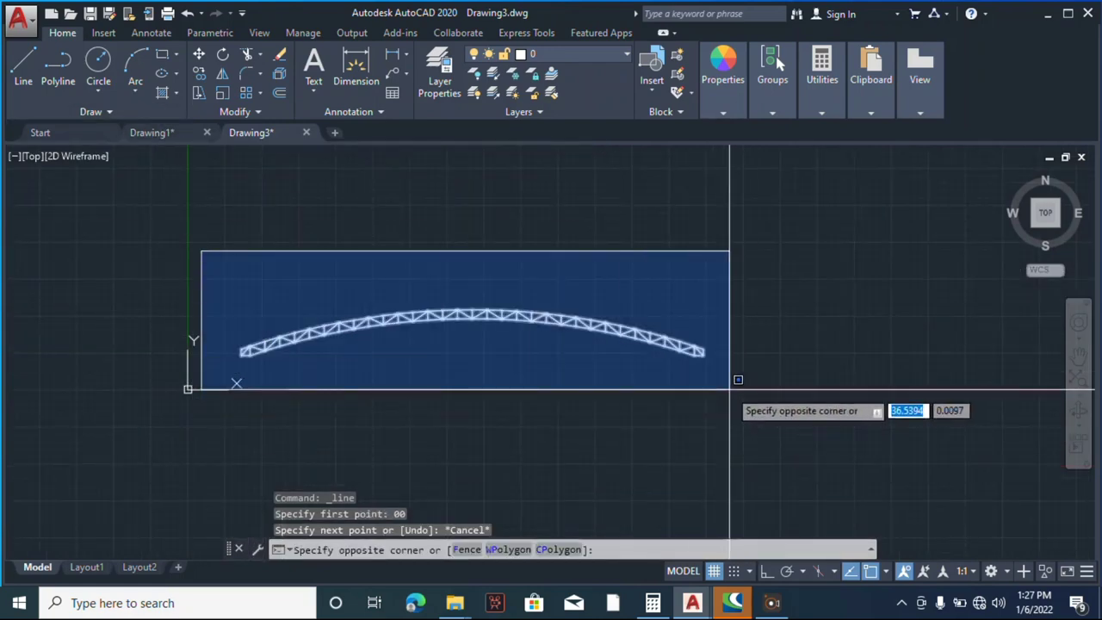
click(715, 360)
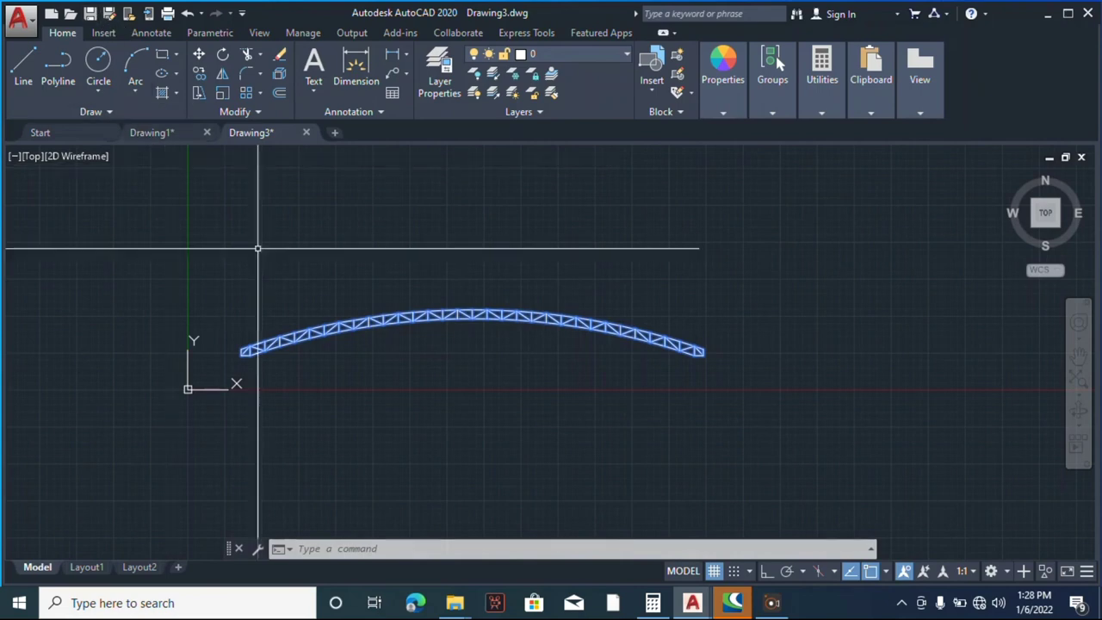
click(212, 252)
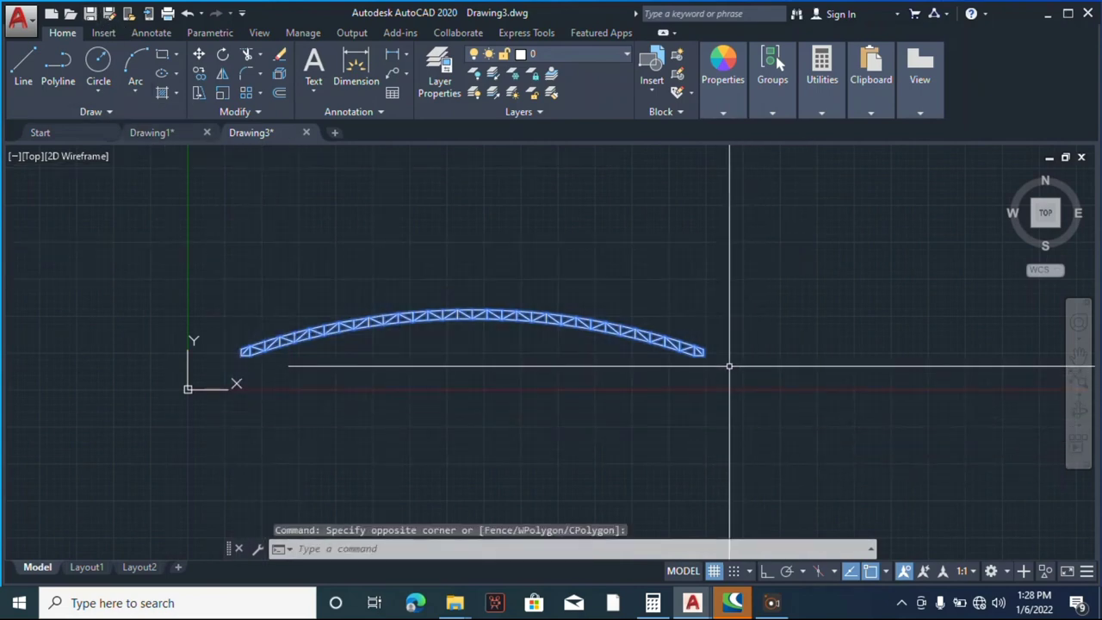
text(w)
key(Return)
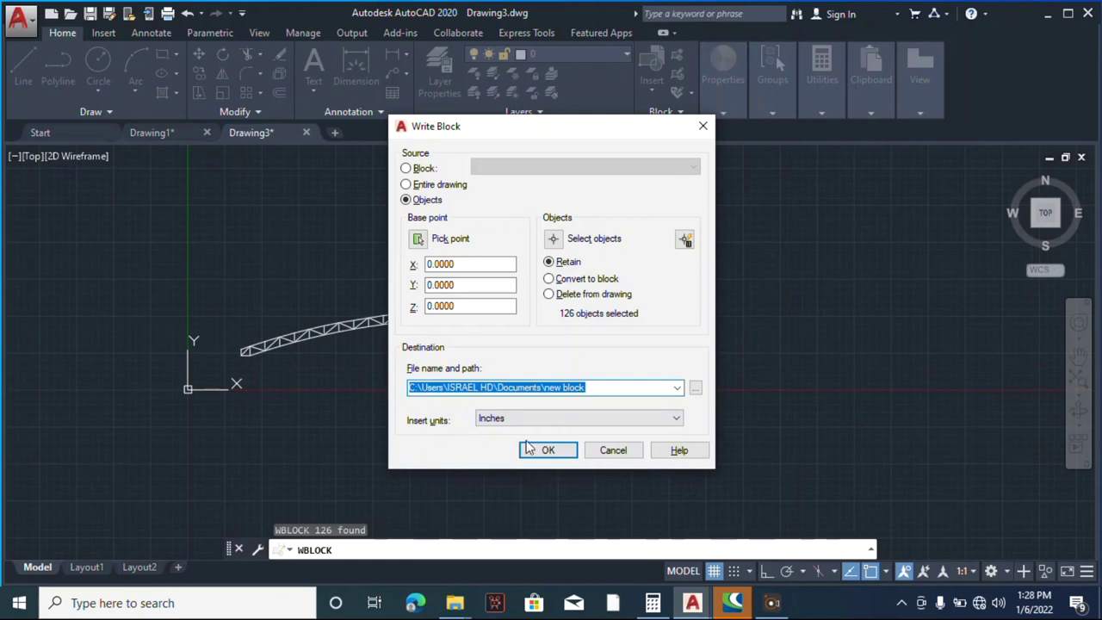
click(551, 417)
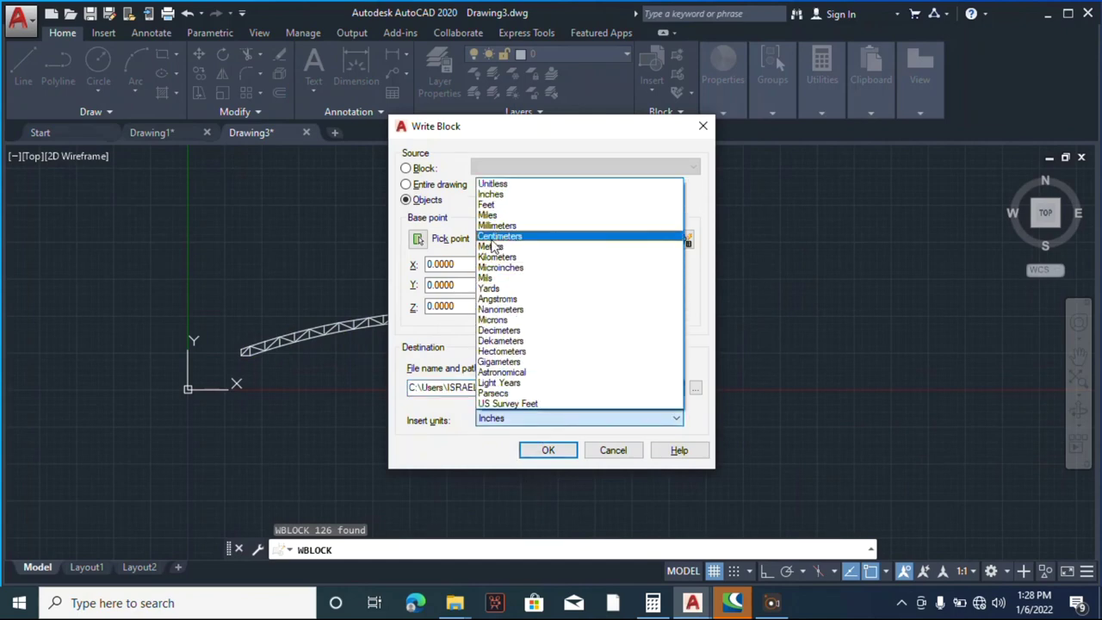
click(488, 246)
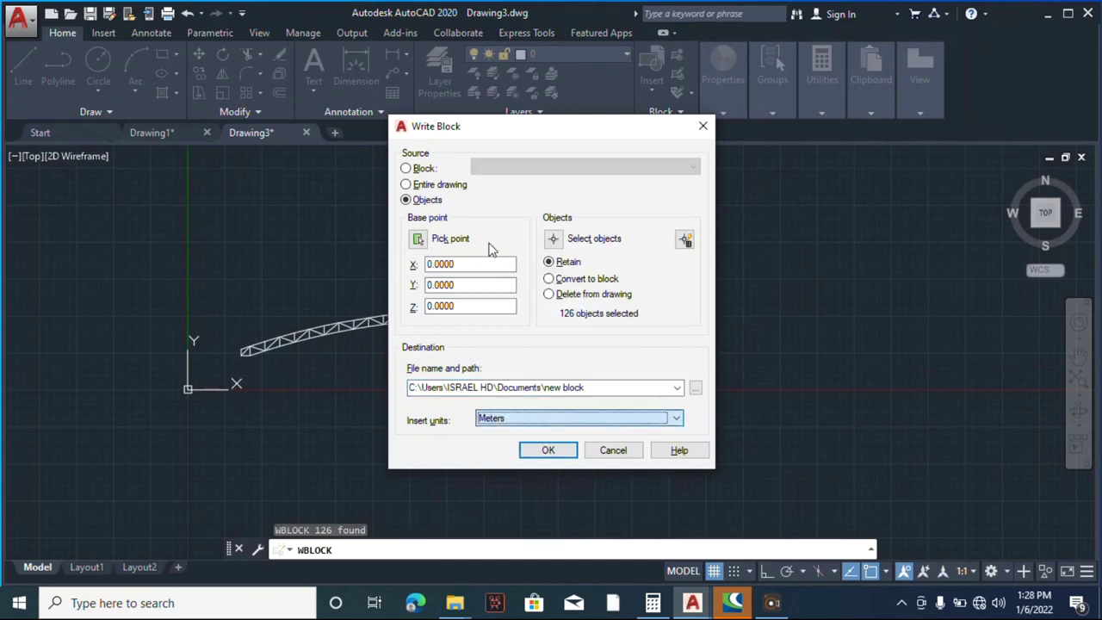
- Create a folder named staad training in Documents and open it as the export destination
click(696, 388)
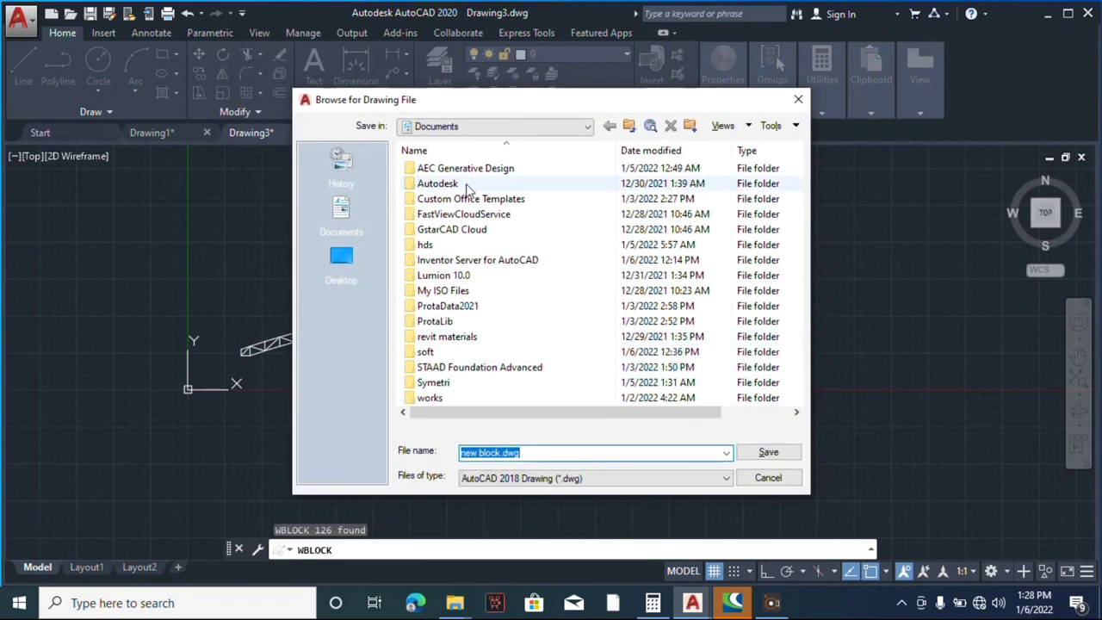
right_click(401, 366)
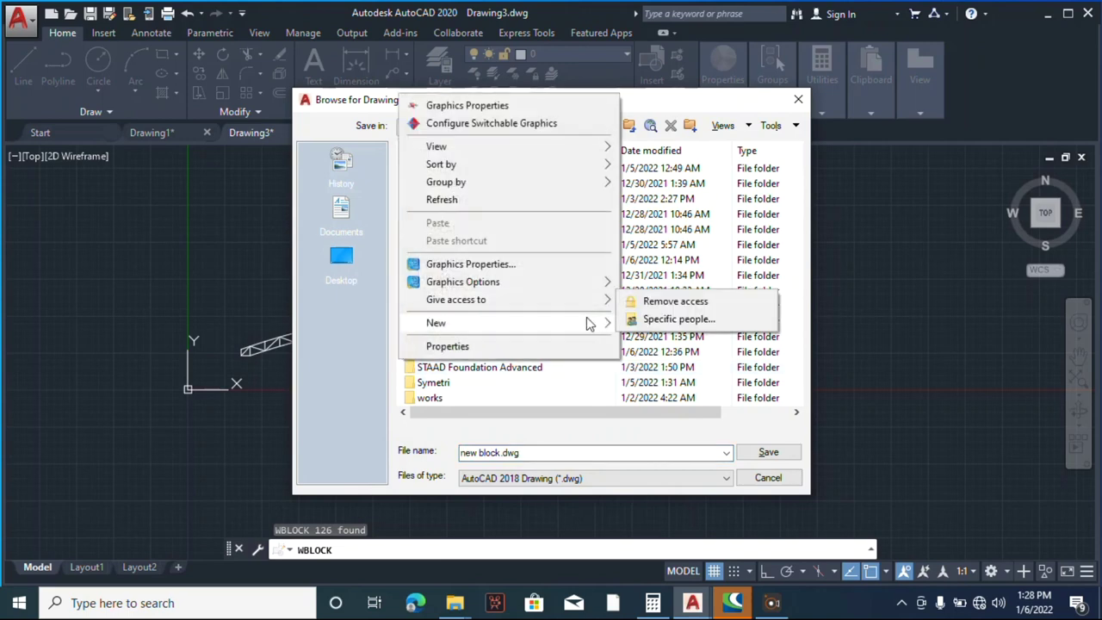
mouse_move(589, 323)
click(663, 326)
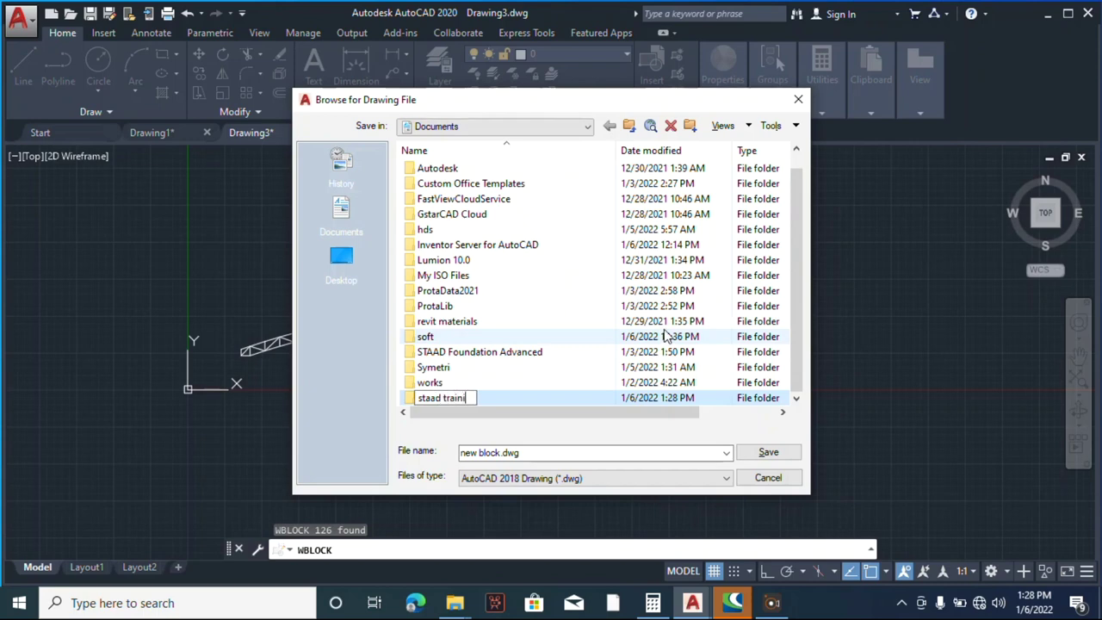
key(Return)
double_click(505, 399)
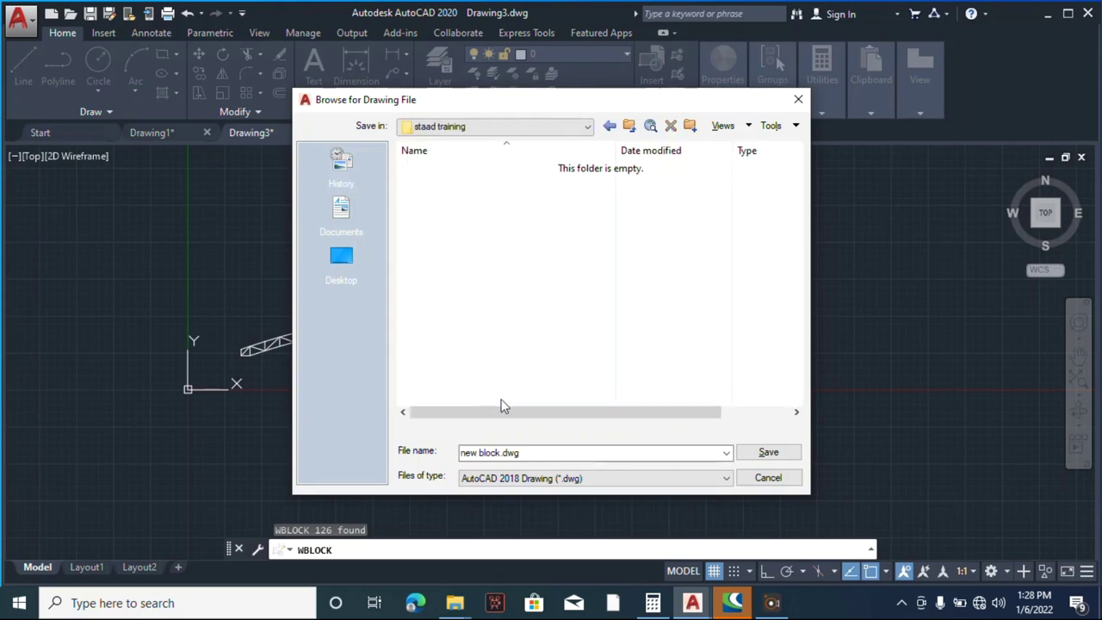
- Export the truss block as "export to staad" in AutoCAD 2007/LT2007 DXF format
click(539, 481)
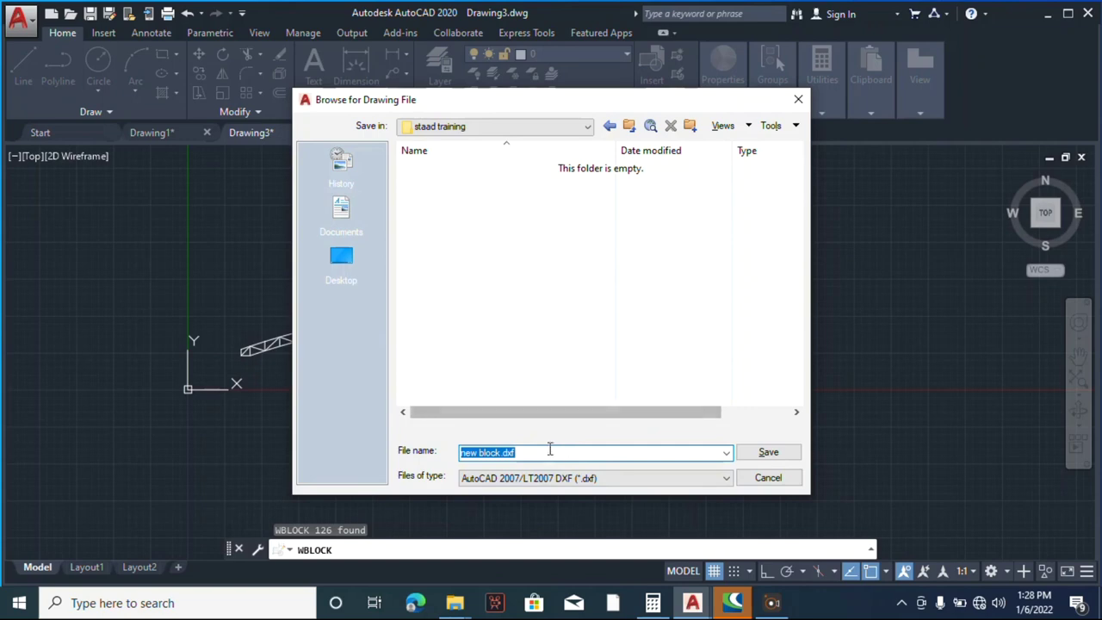
text(expor)
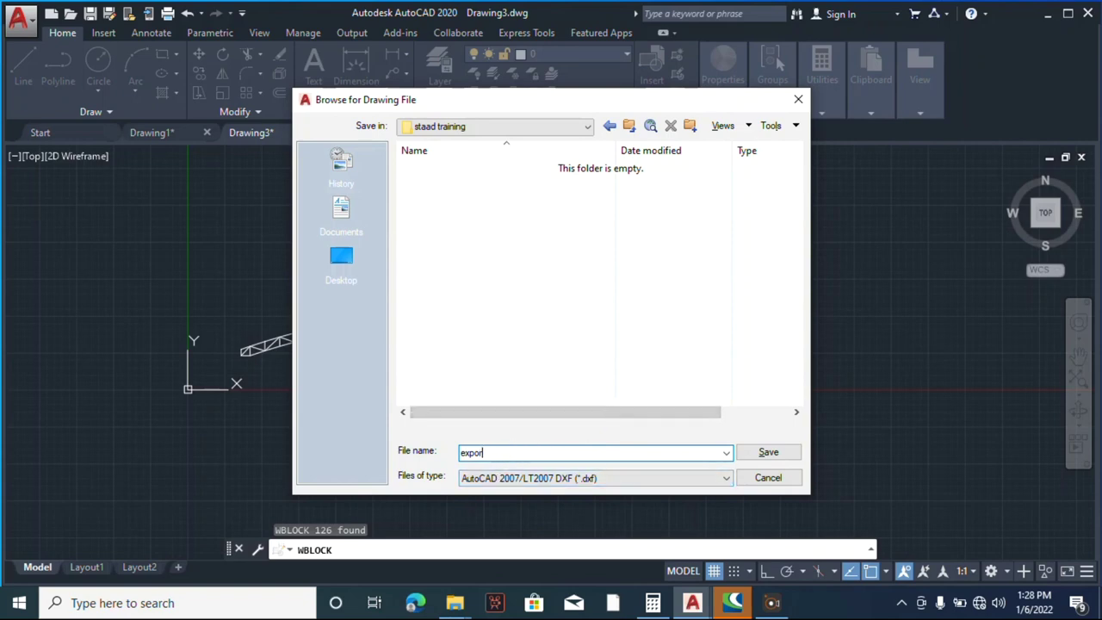
text(to staad)
click(768, 453)
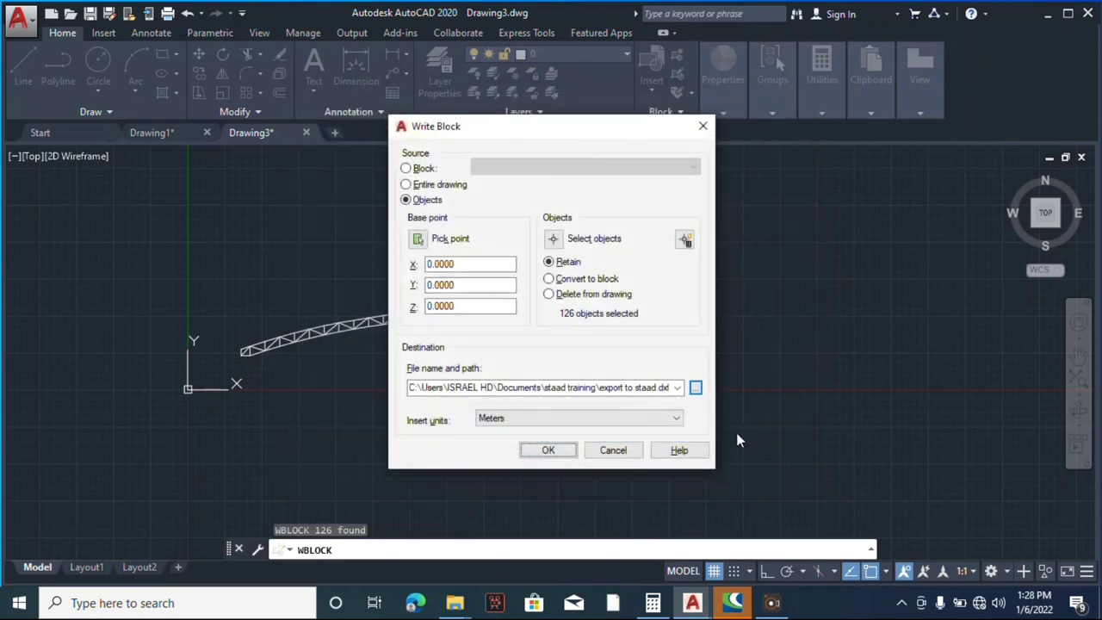
click(551, 450)
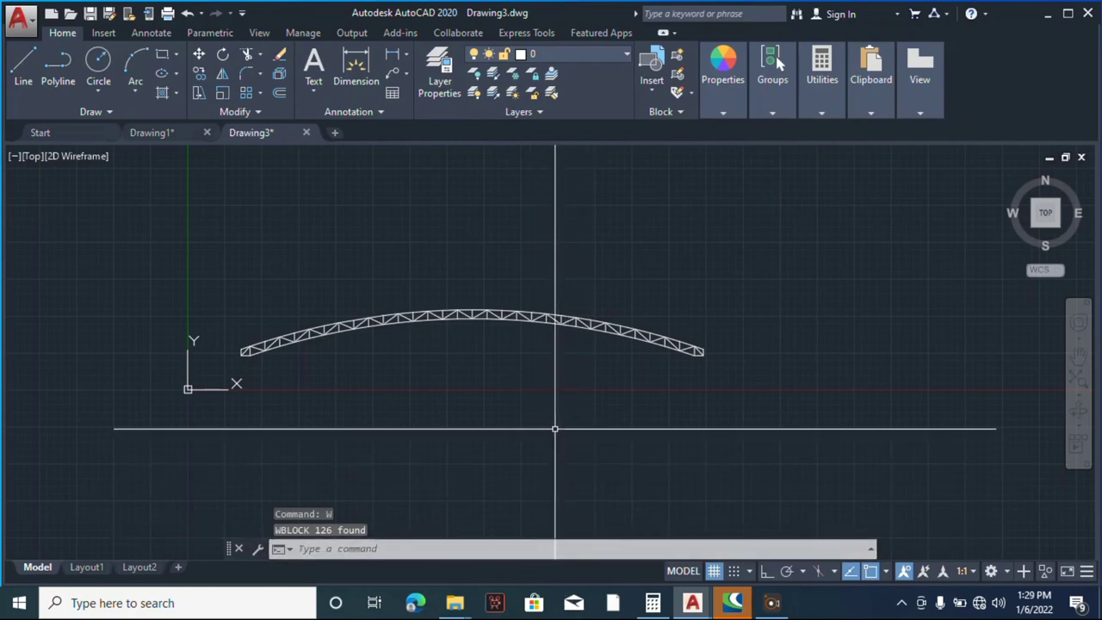
- Switch to STAAD.Pro and set the default steel design code to BS5950 2000 in the application configuration
click(552, 601)
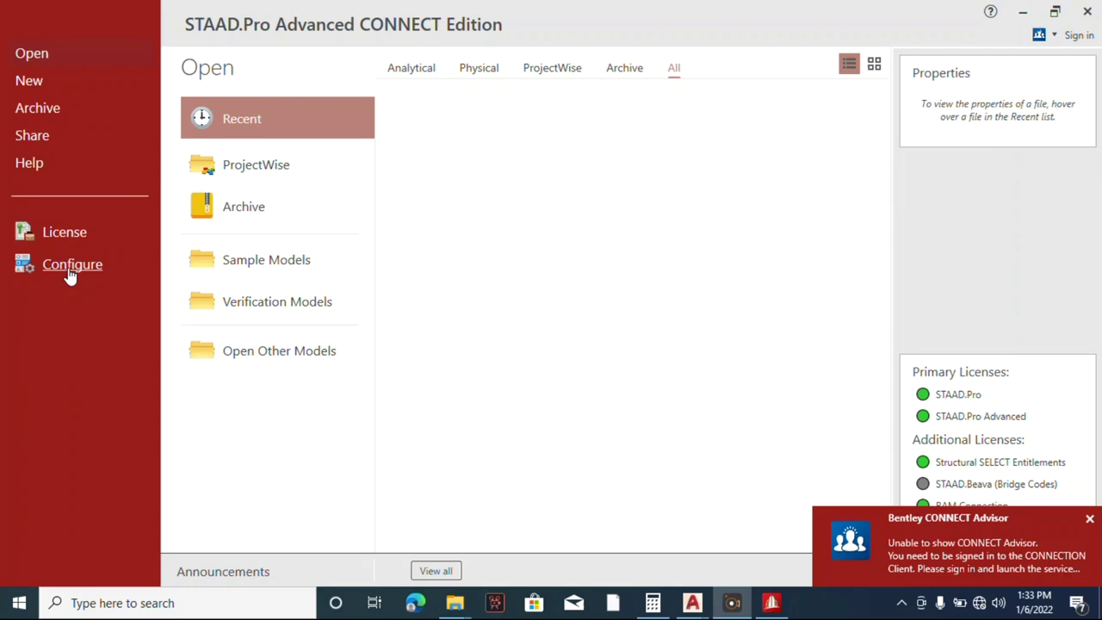
click(71, 267)
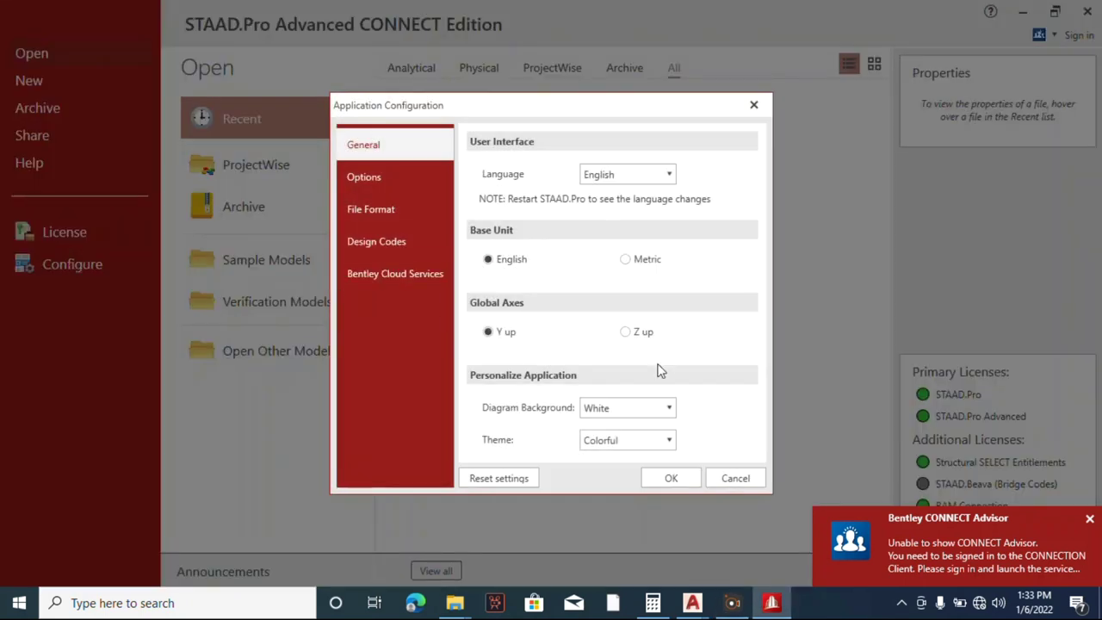
click(726, 479)
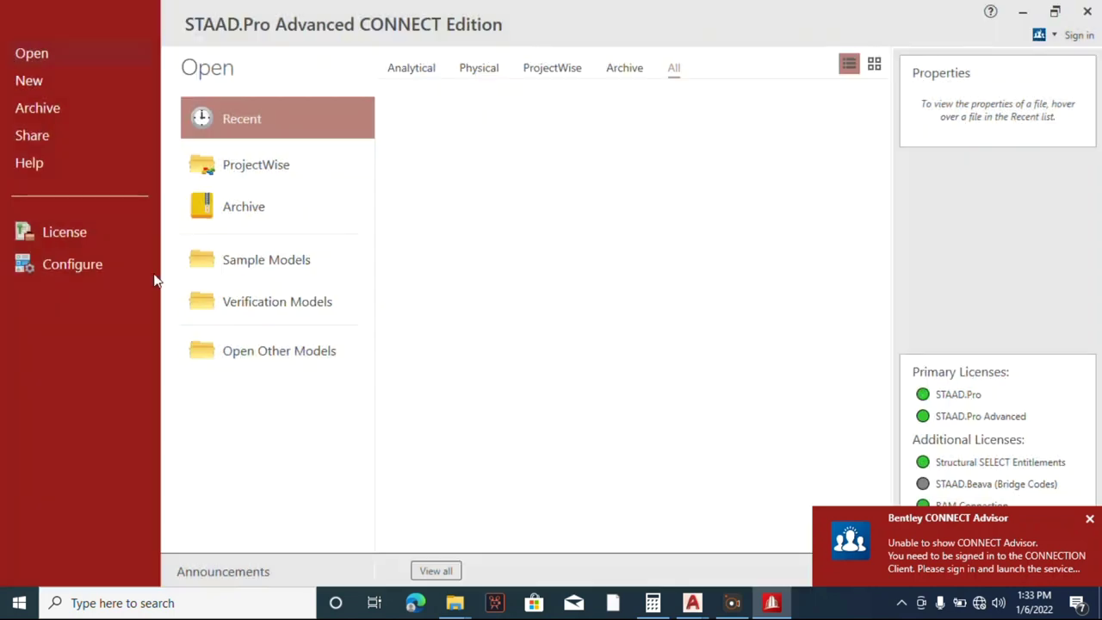
click(53, 274)
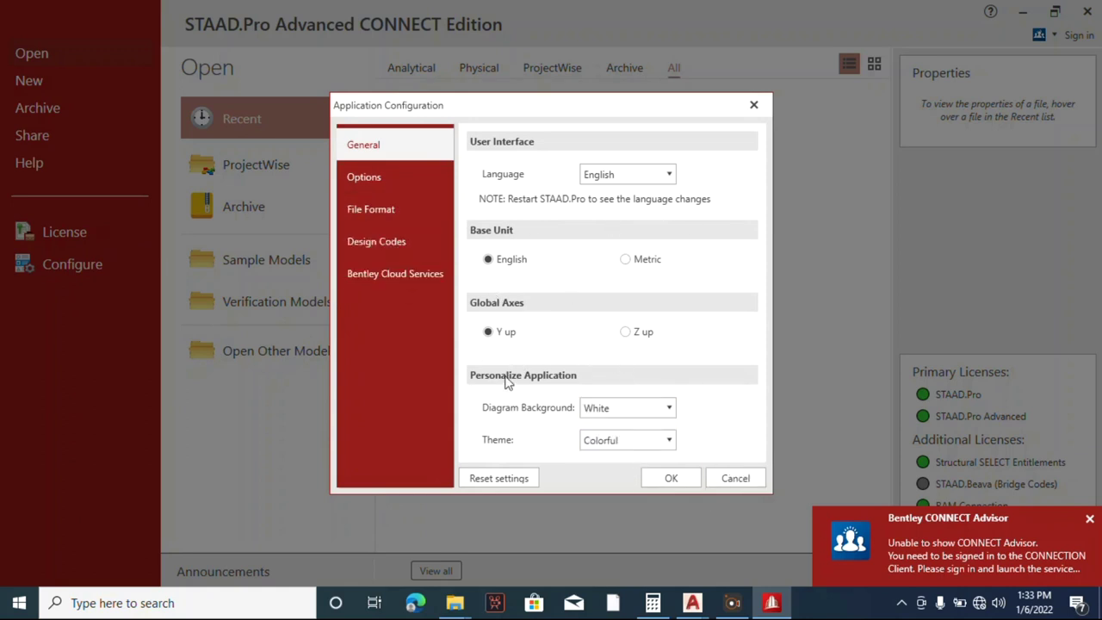
click(367, 176)
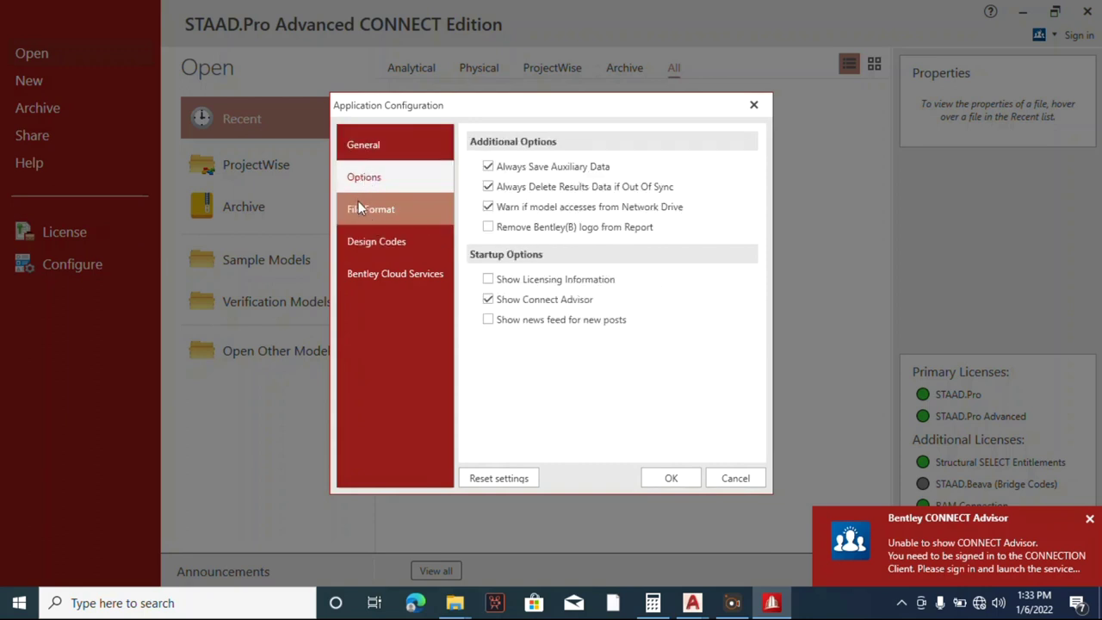
click(376, 243)
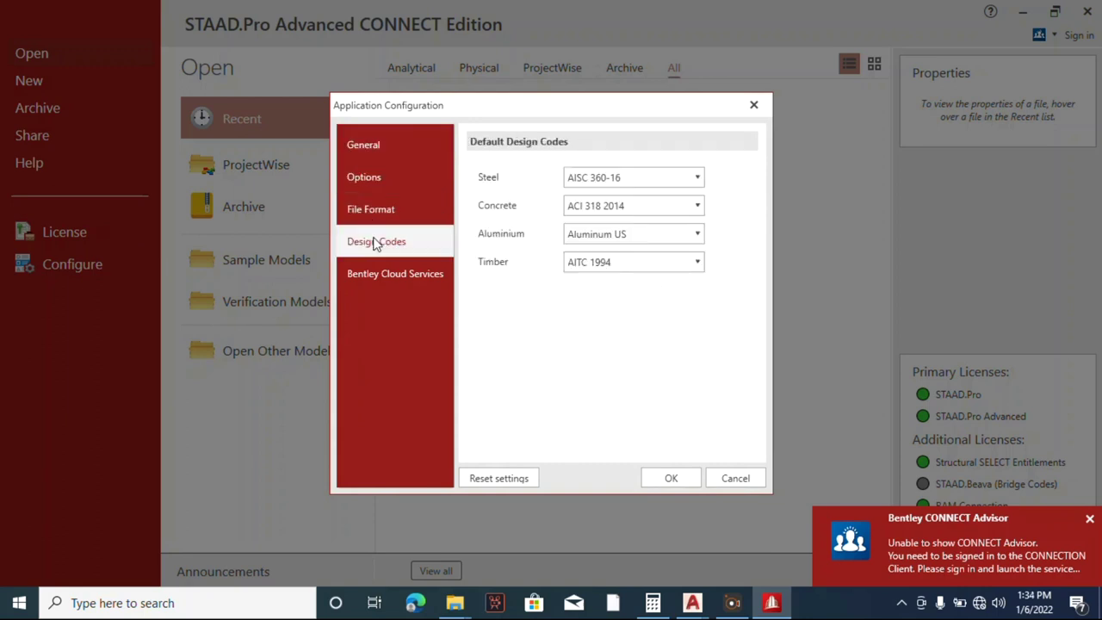
click(697, 178)
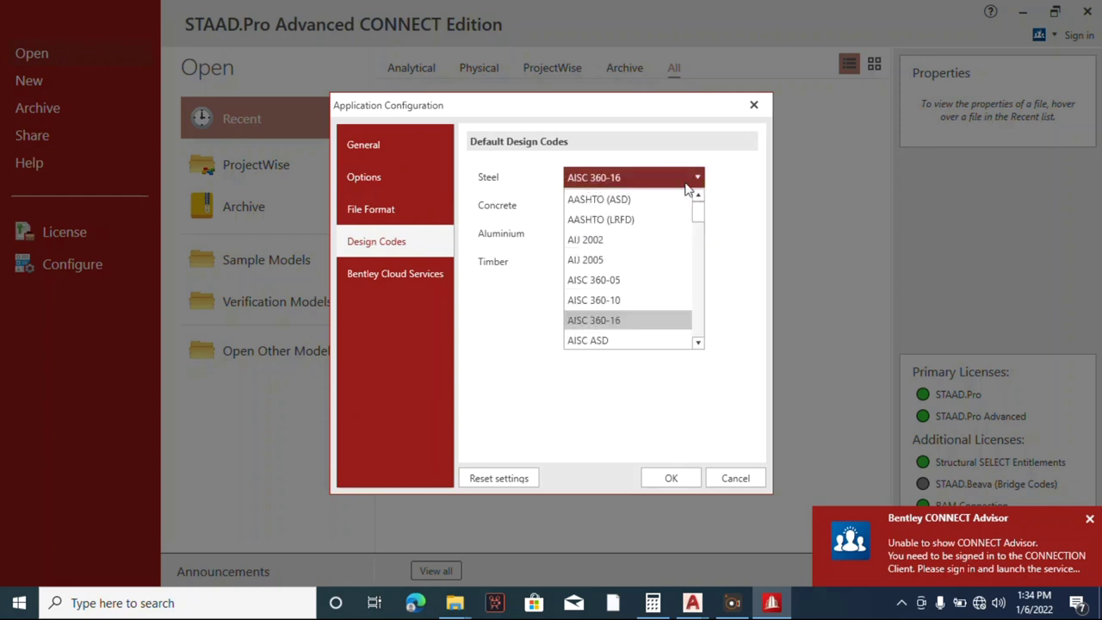
scroll(632, 276, down, 3)
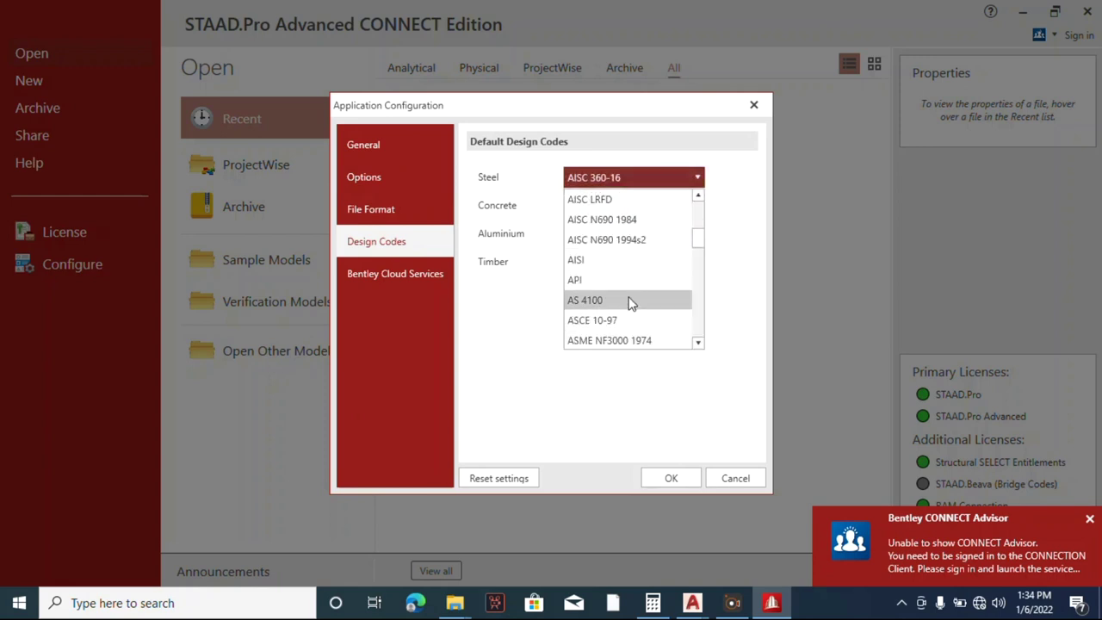
scroll(629, 303, down, 4)
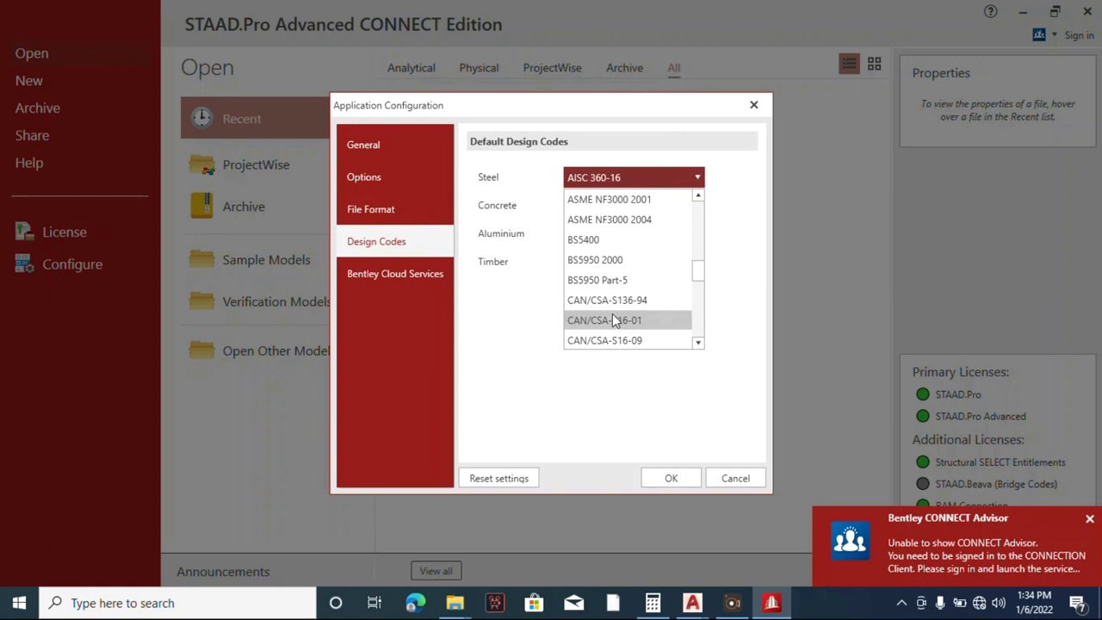
click(625, 260)
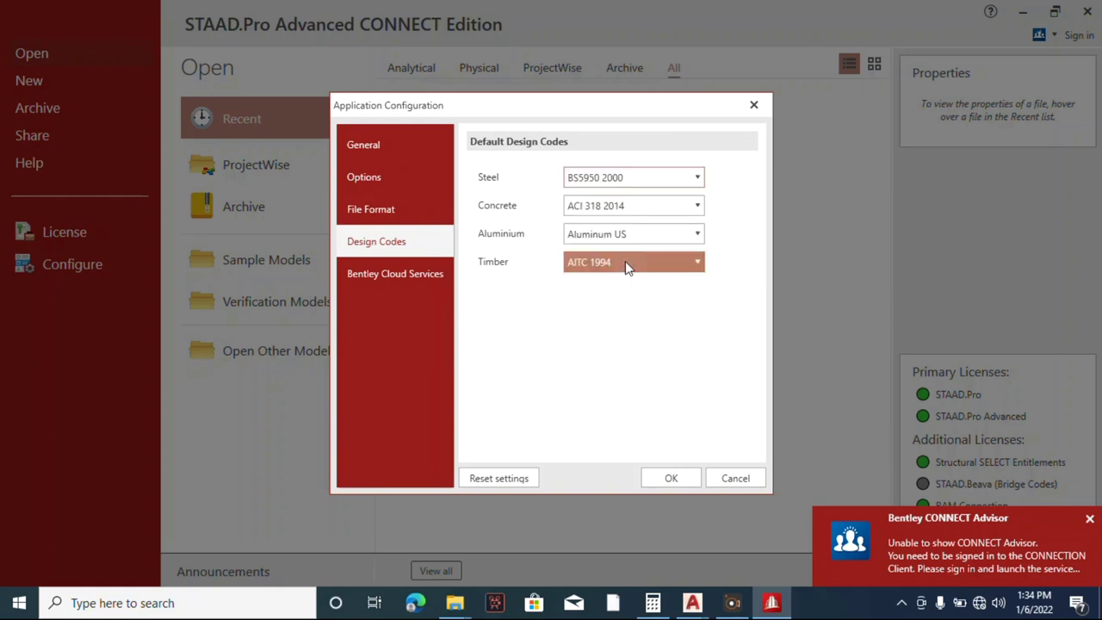
- Set the default concrete design code to BS 8007
click(679, 213)
scroll(615, 301, down, 2)
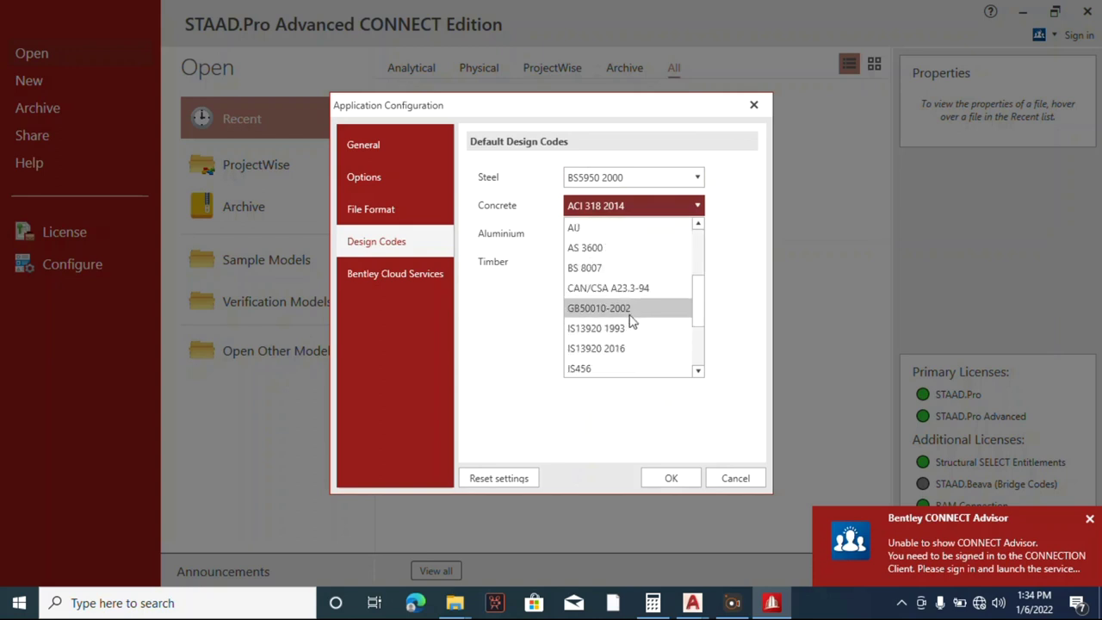
scroll(631, 321, down, 2)
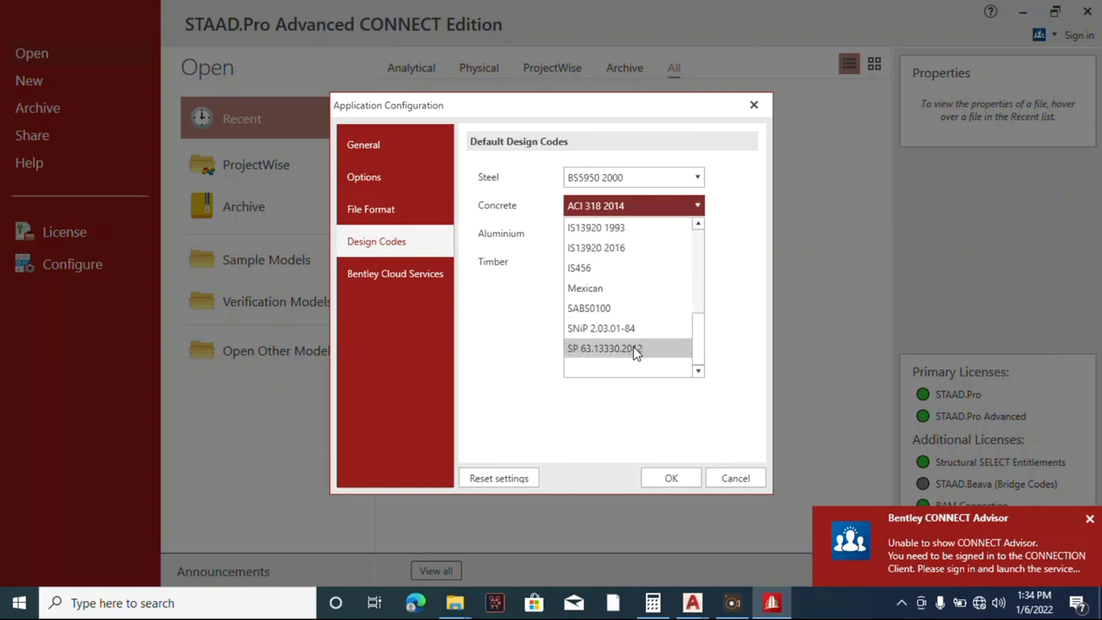
scroll(627, 284, up, 4)
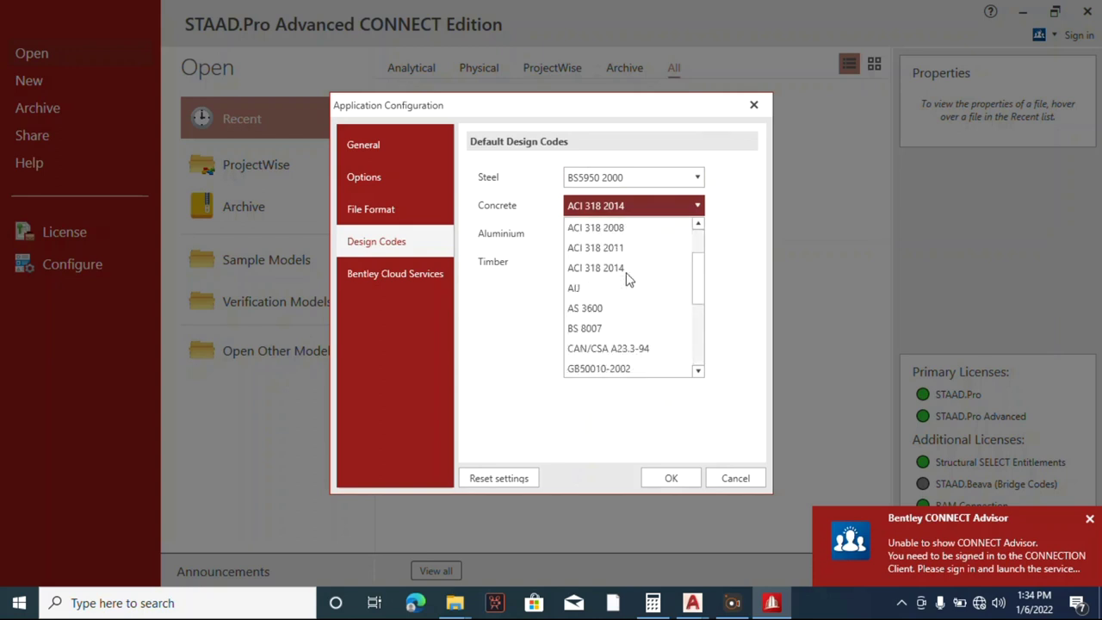
scroll(627, 278, up, 1)
scroll(627, 233, down, 2)
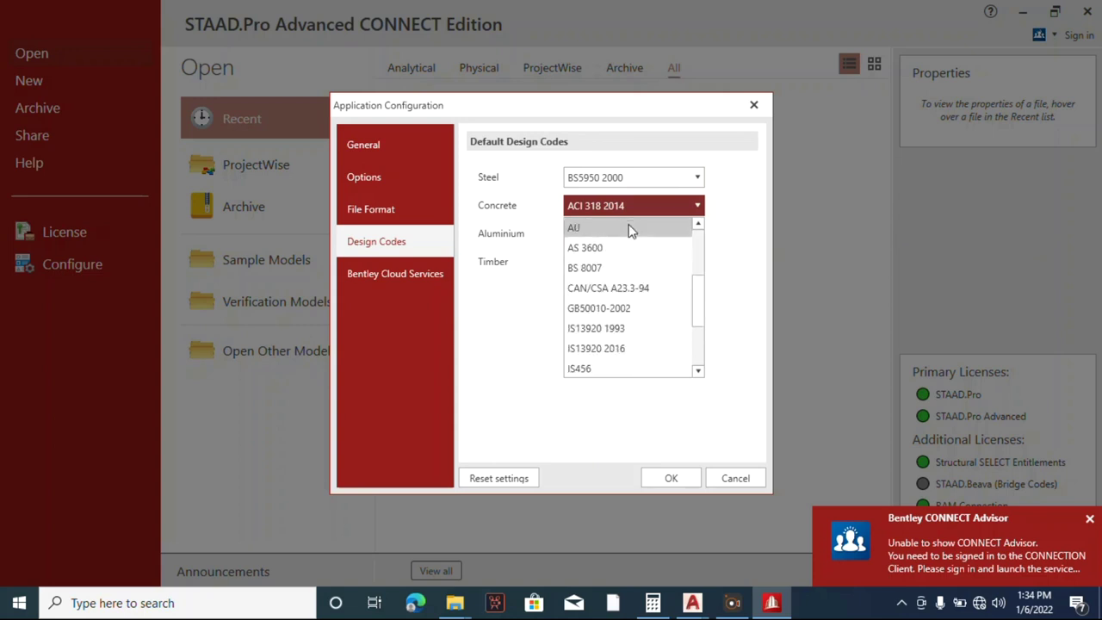
click(609, 270)
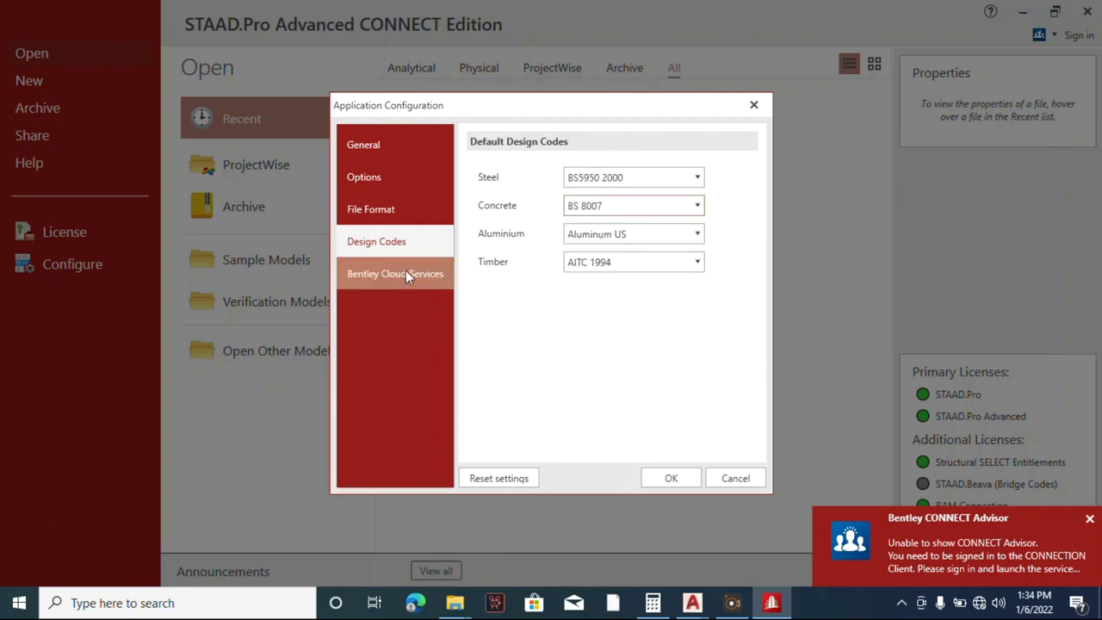
- Review the file format, additional options and general settings, apply the configuration, and dismiss the CONNECT Advisor notification
click(393, 212)
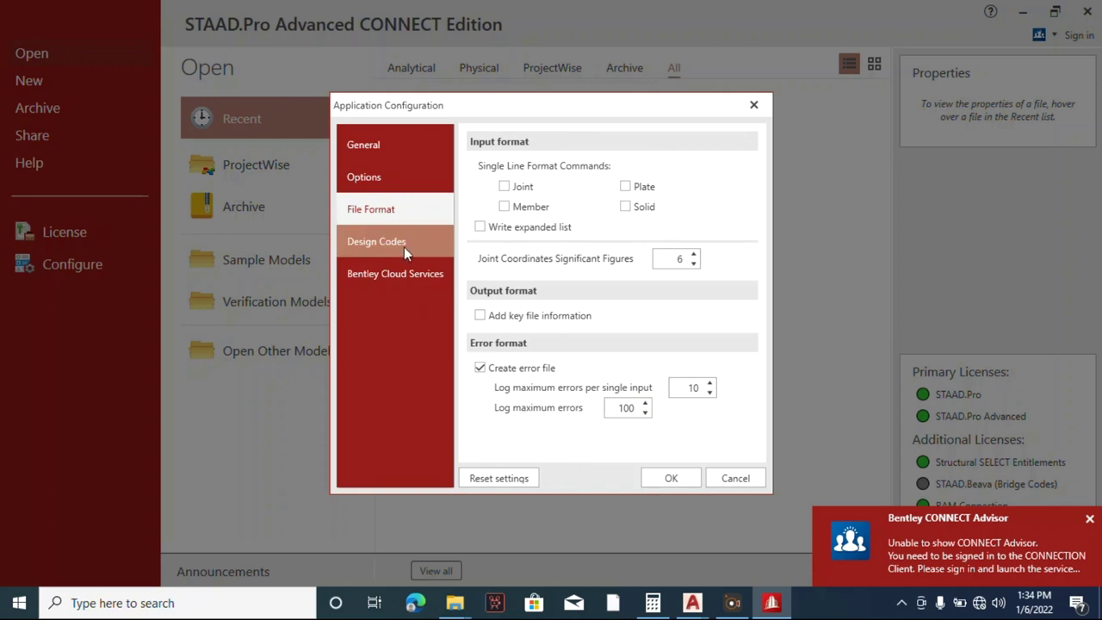
click(401, 243)
click(389, 177)
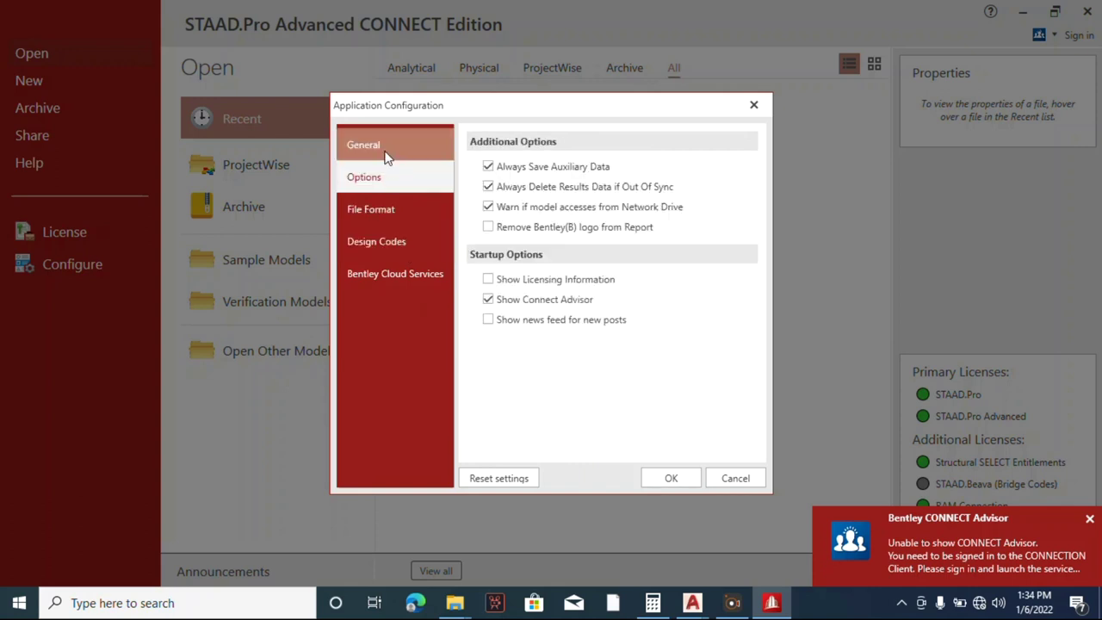
click(387, 152)
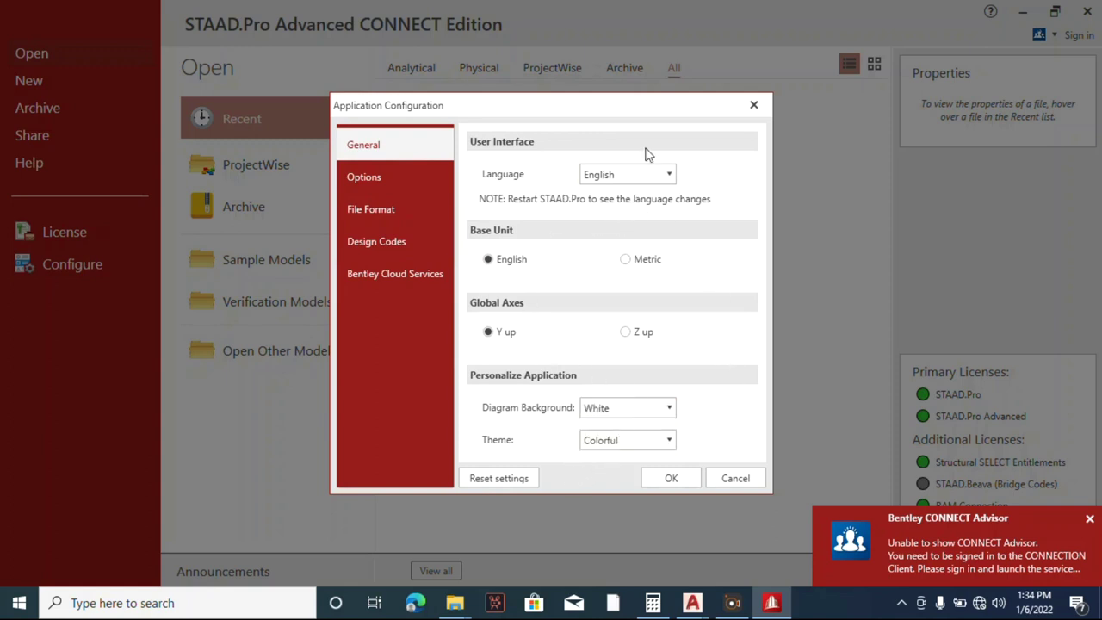
click(672, 478)
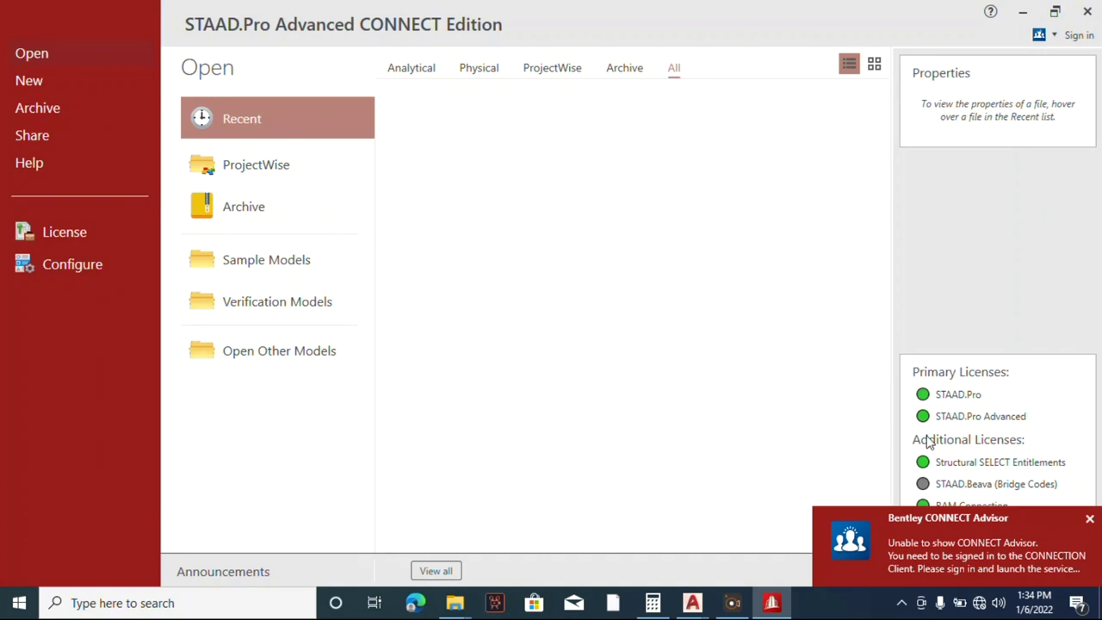
click(1089, 519)
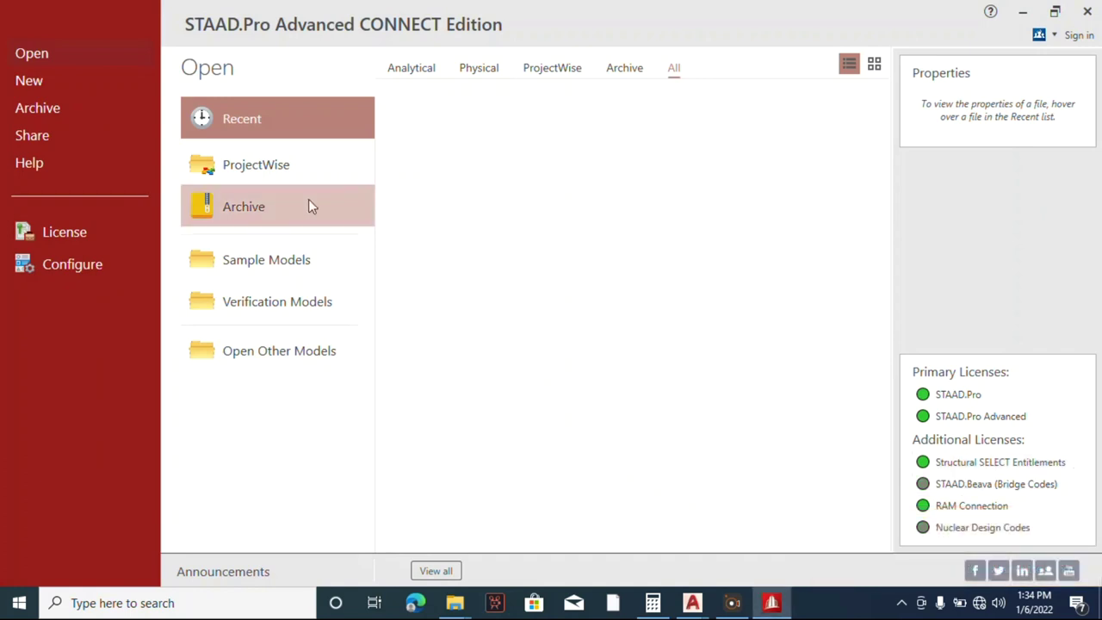
- Start a new Analytical model and set its units to Metric
click(30, 82)
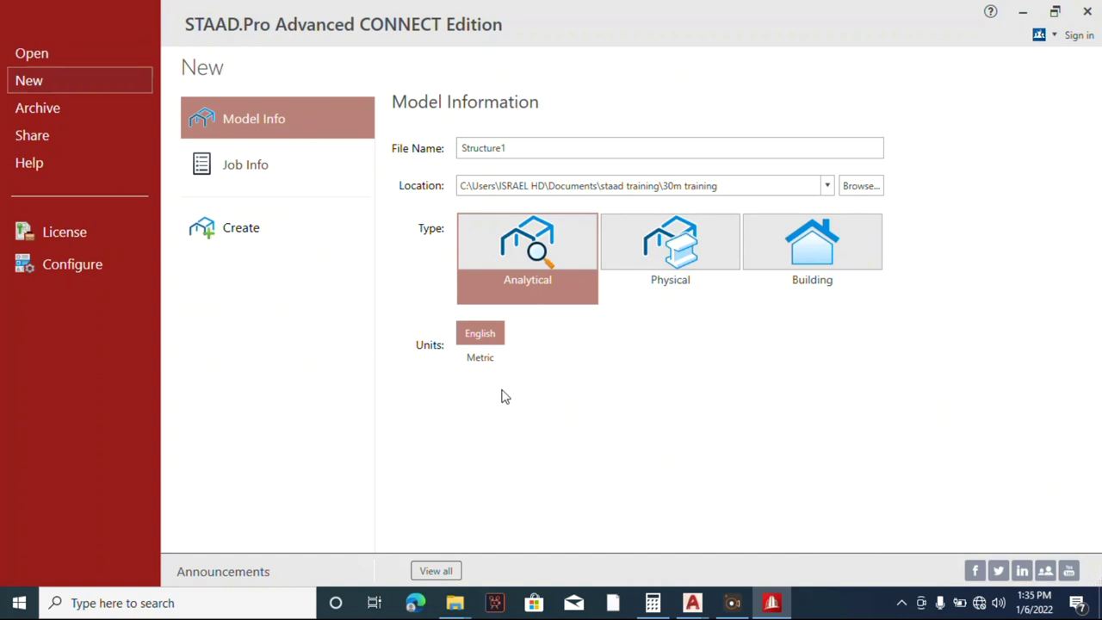
click(488, 361)
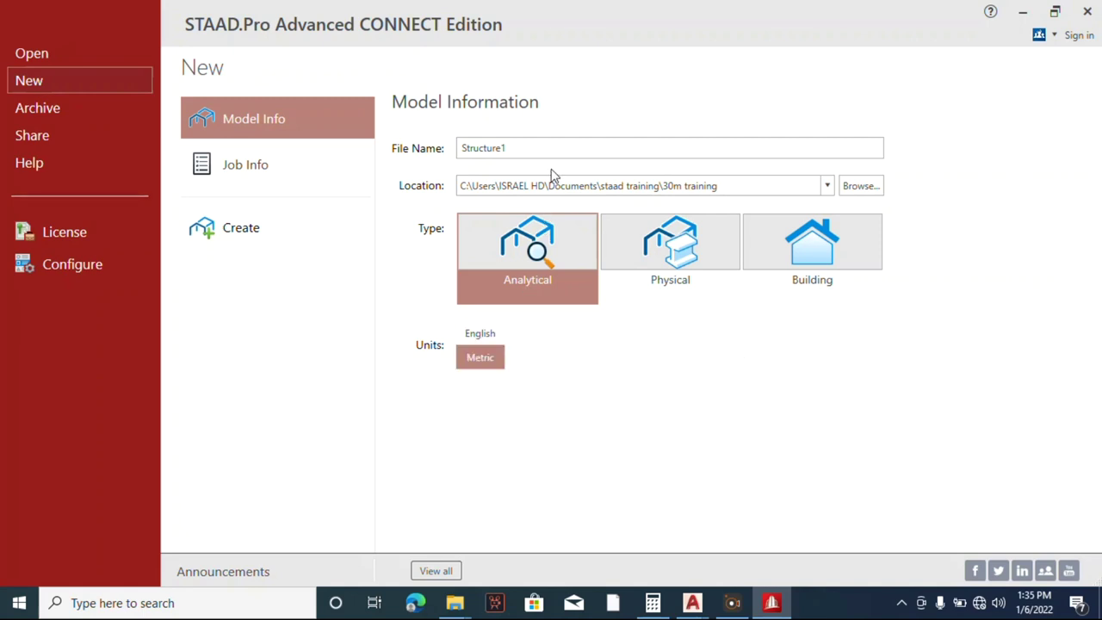
click(518, 146)
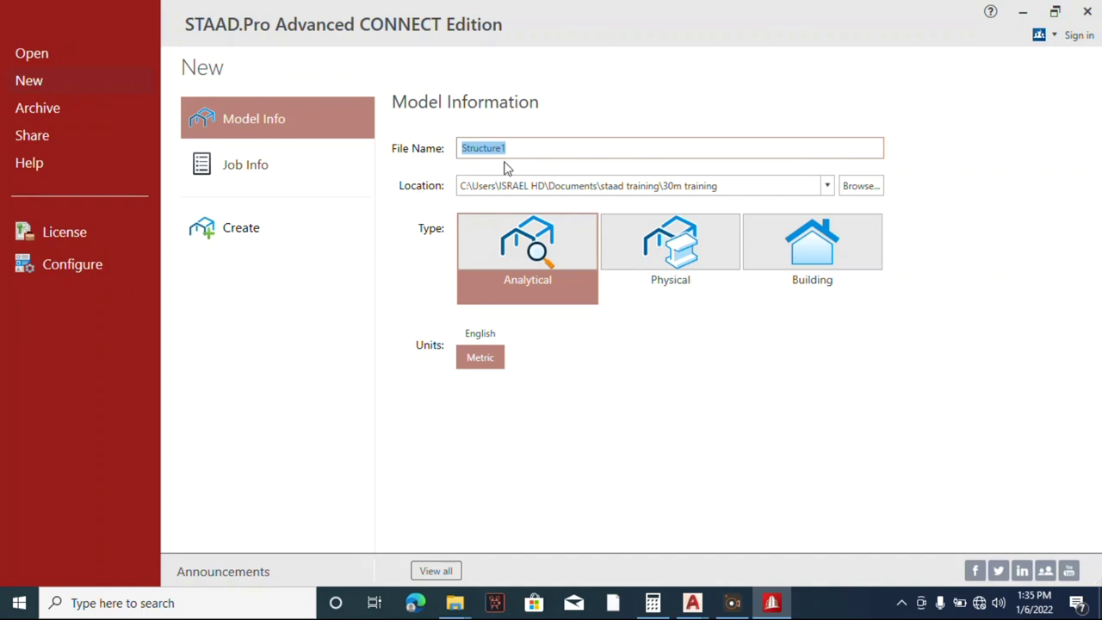
- Choose the 30m training folder inside staad training as the model location and create the model
click(862, 186)
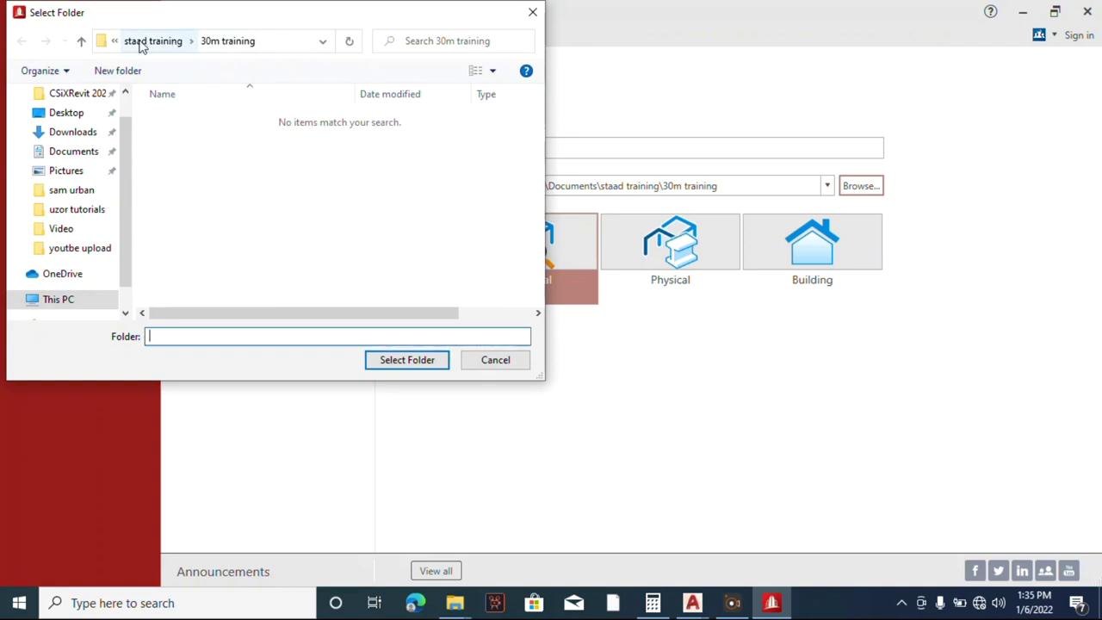
click(143, 42)
click(190, 121)
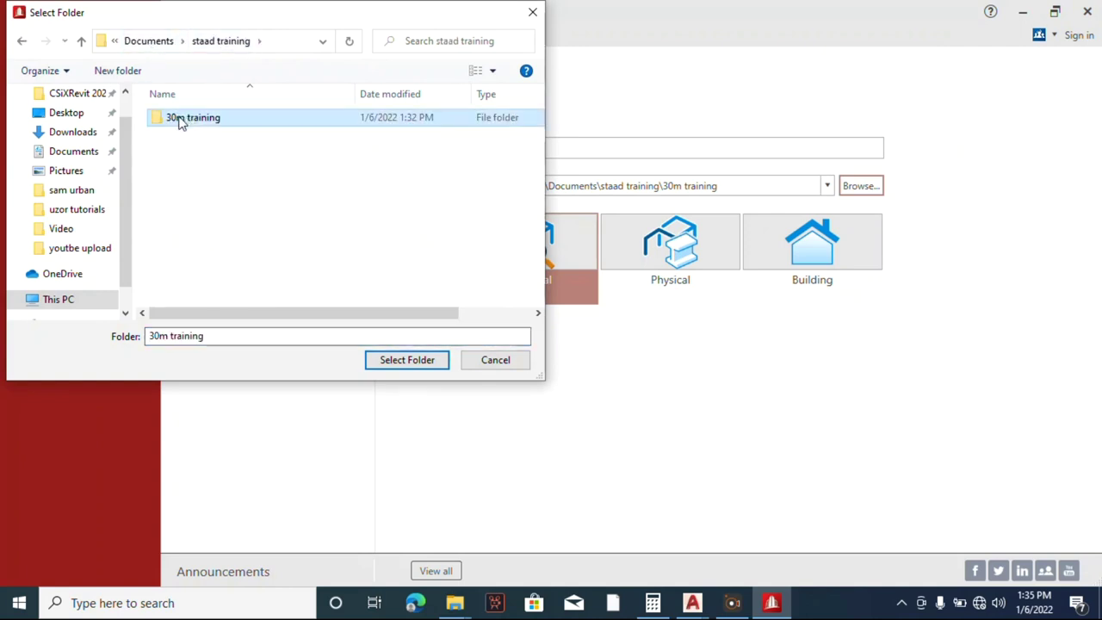
double_click(207, 123)
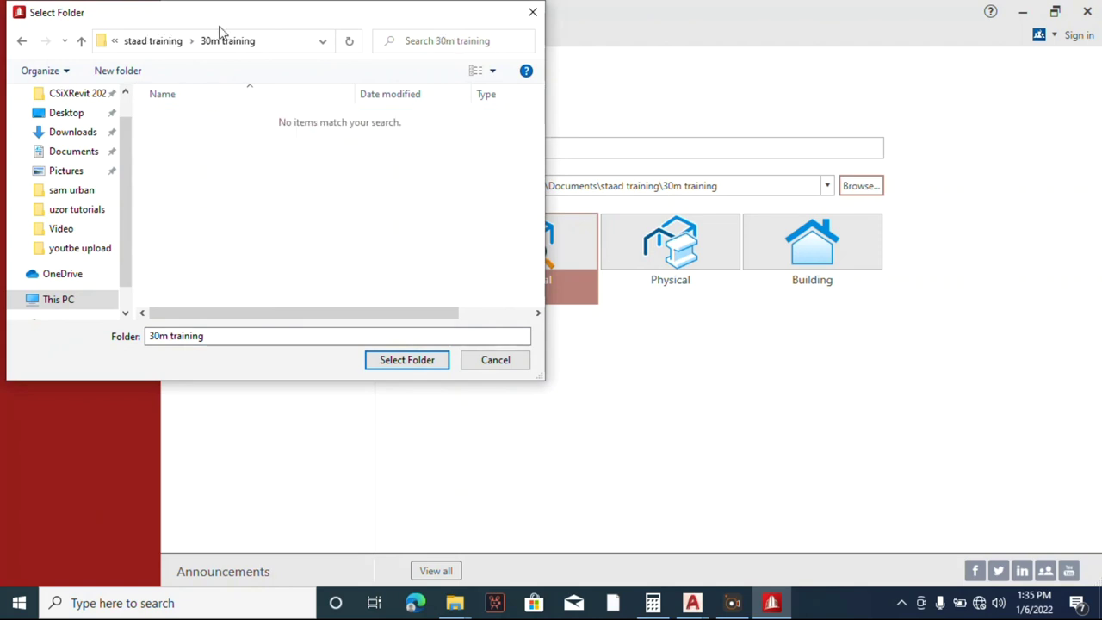
click(418, 362)
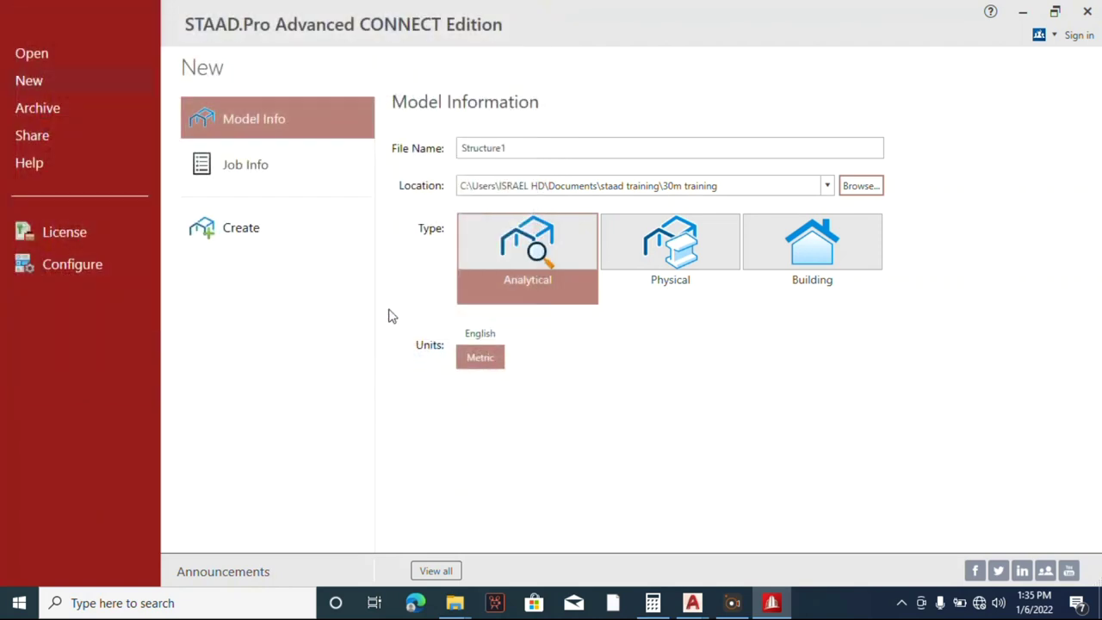
click(247, 230)
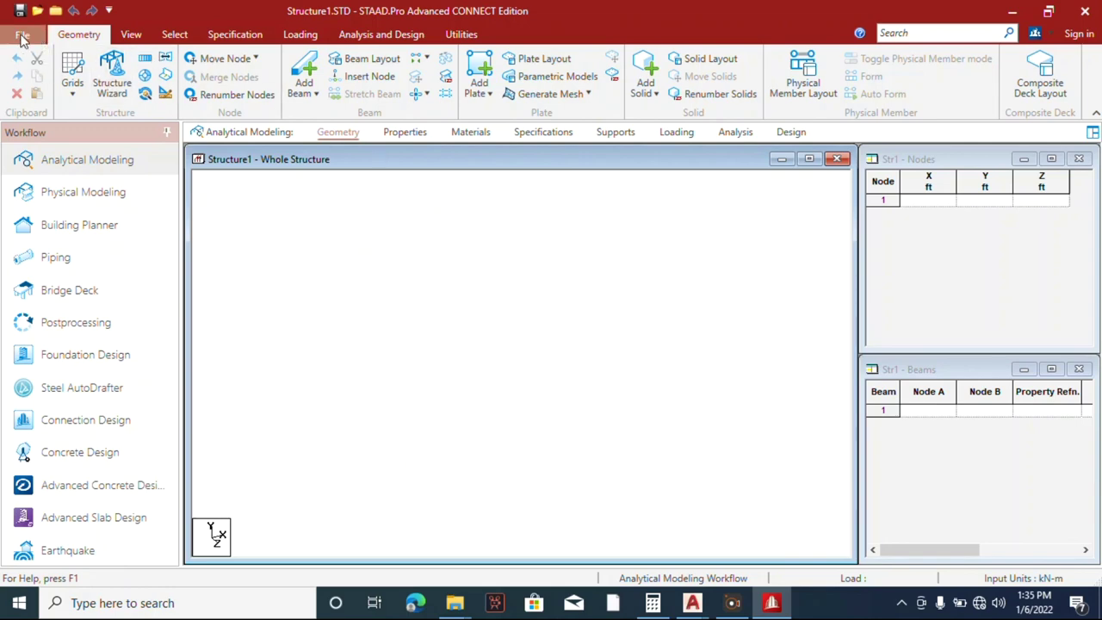
- Open "export to staad" from the staad training folder as a DXF import into the new model
click(22, 38)
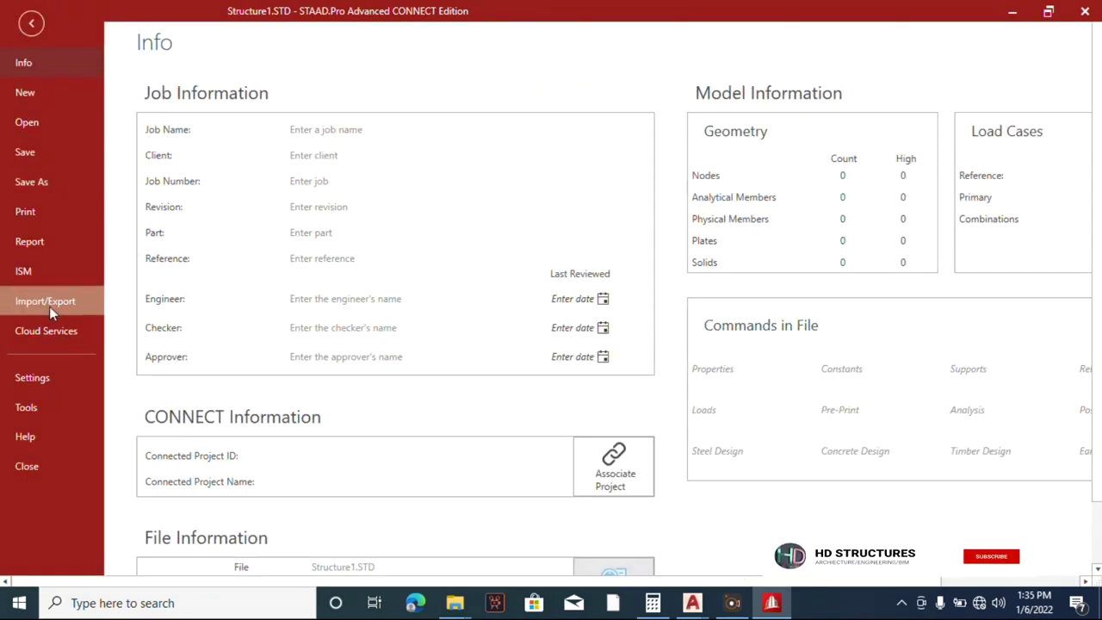
click(47, 303)
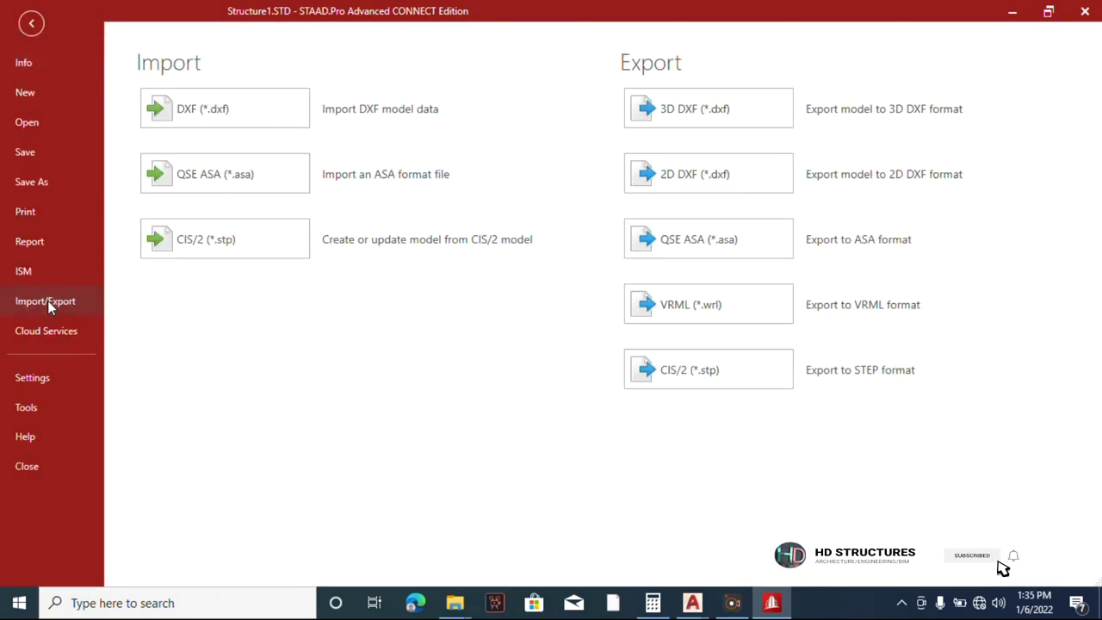
click(209, 108)
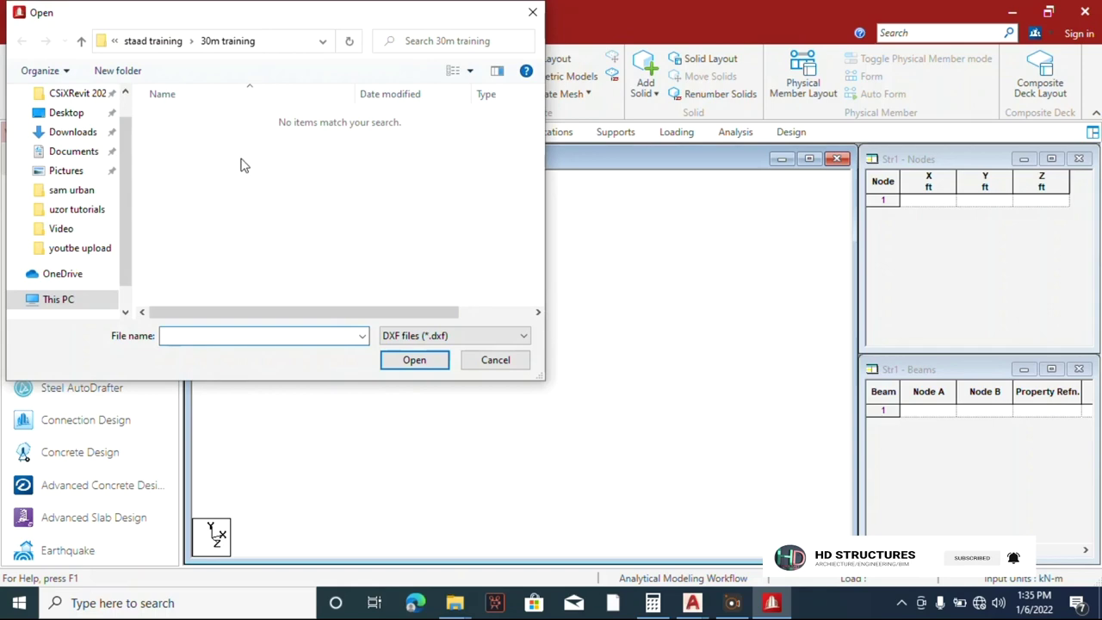
click(82, 42)
click(229, 137)
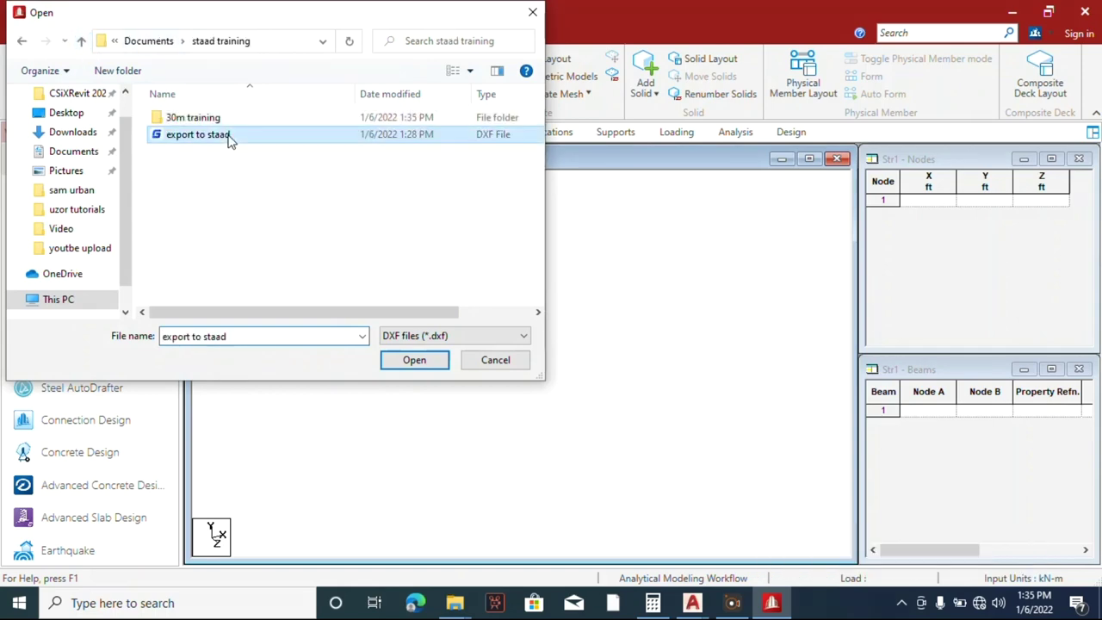
click(407, 361)
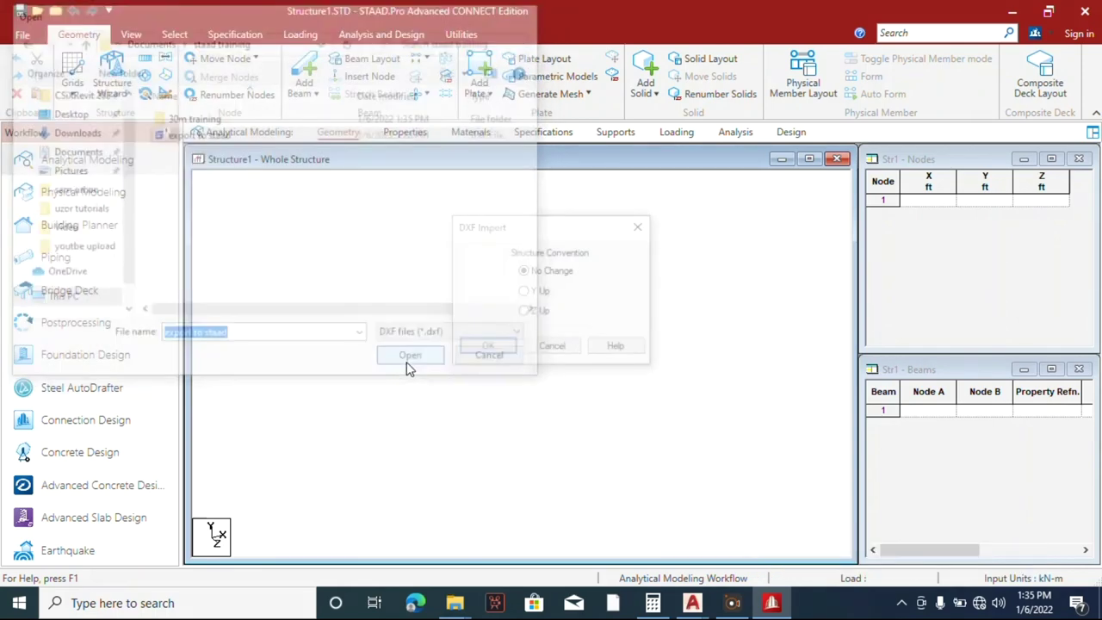
- Accept the No Change structure convention and complete the DXF import with Meter and Newton as the input units
click(488, 348)
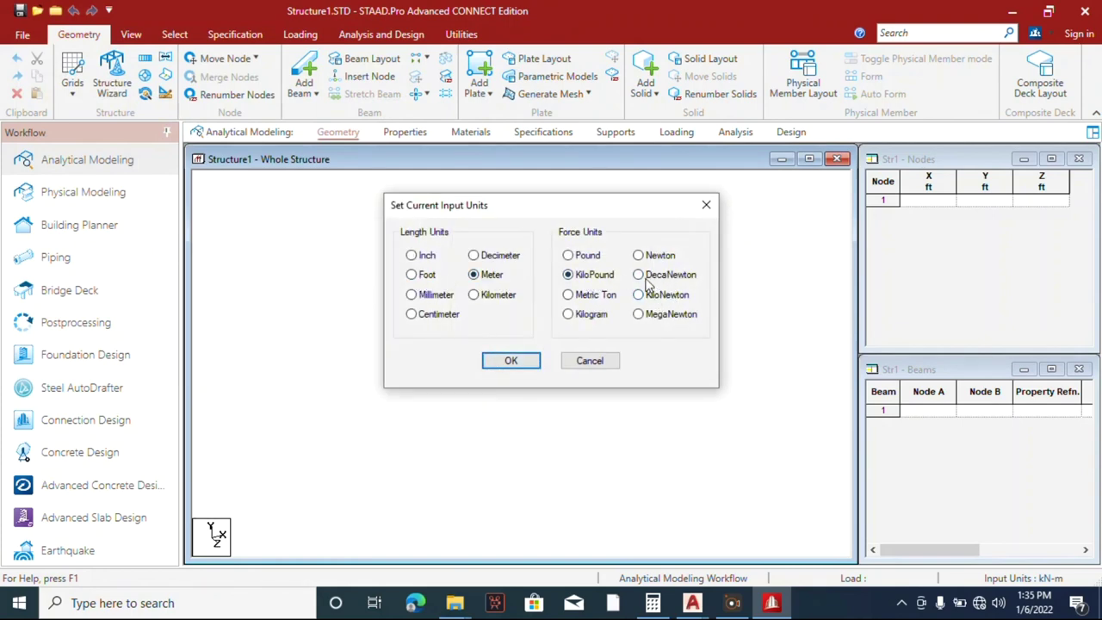
click(638, 256)
click(511, 362)
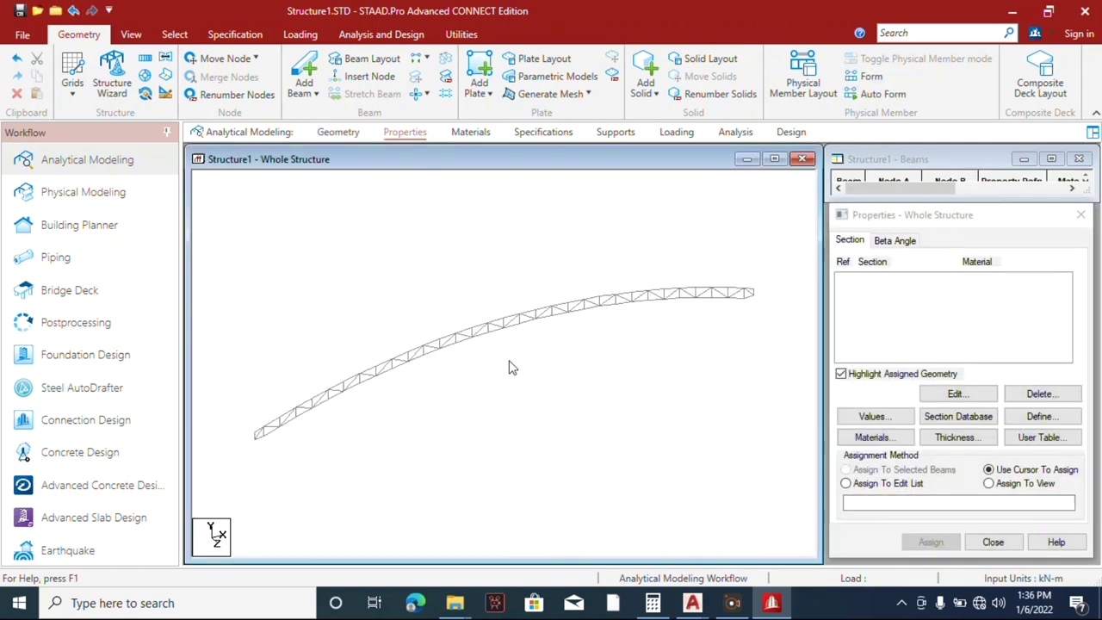
- Inspect the imported curved truss geometry in the whole-structure view
scroll(519, 332, up, 5)
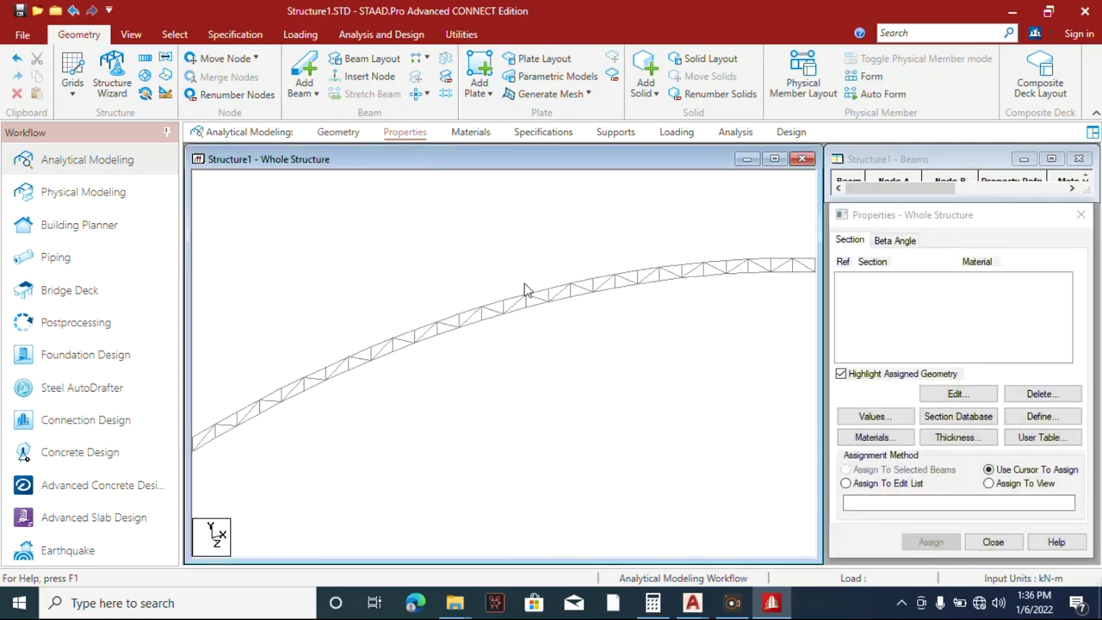
scroll(654, 293, down, 1)
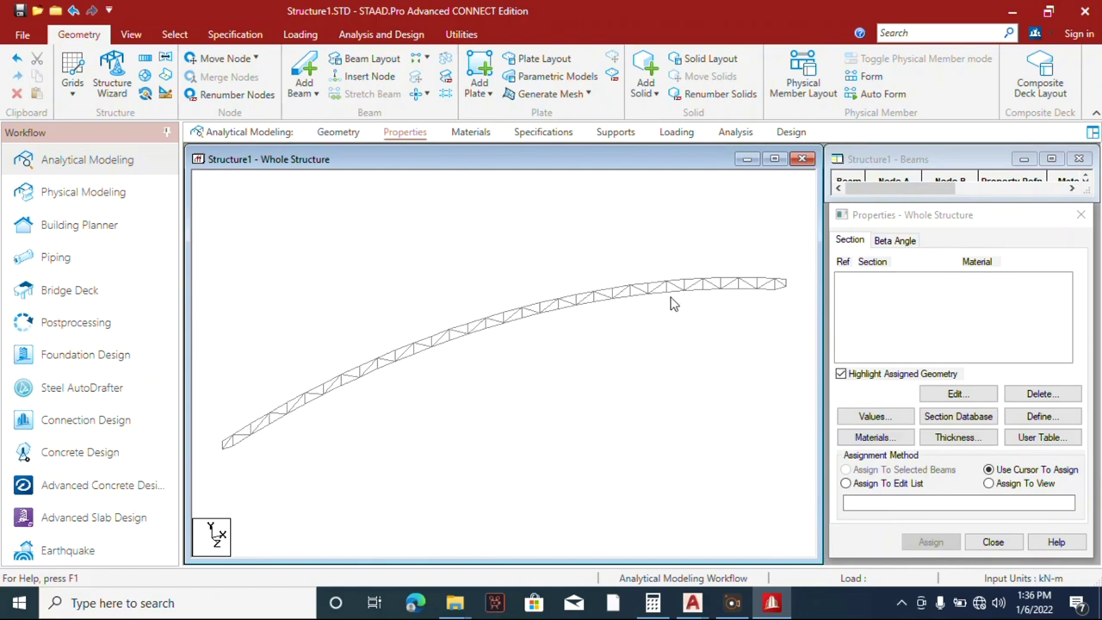
scroll(482, 284, down, 1)
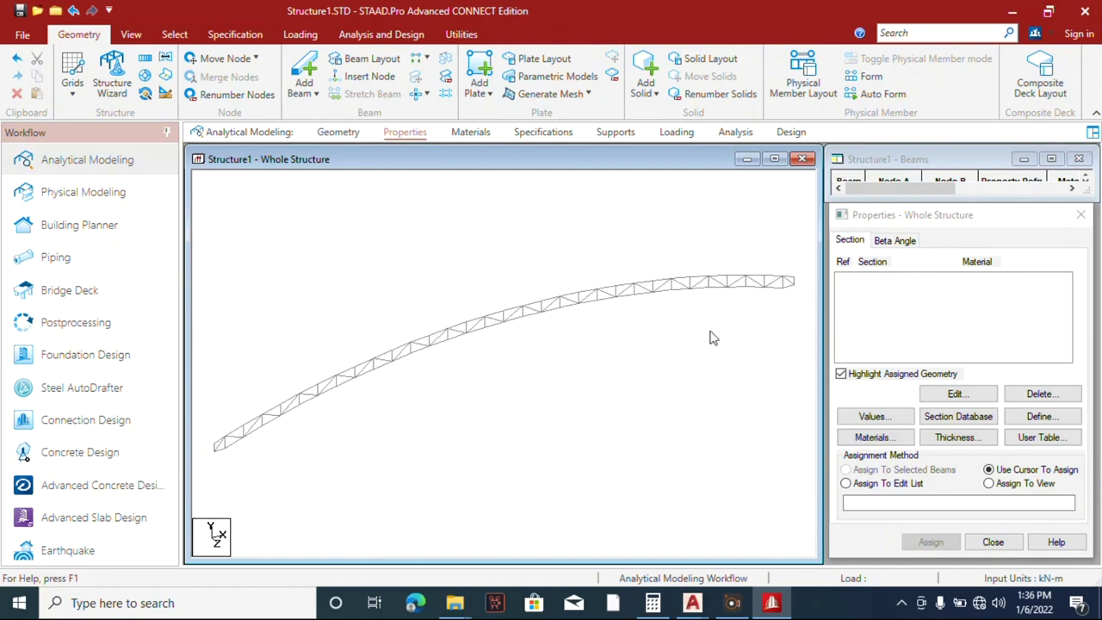
scroll(741, 310, up, 3)
scroll(356, 251, down, 2)
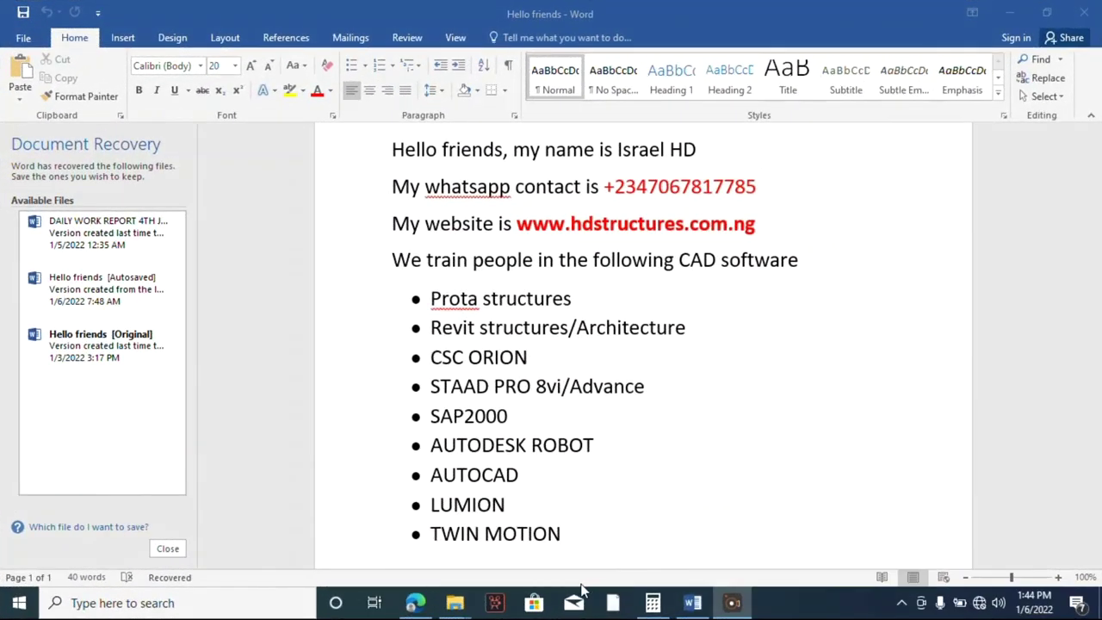
- Read through the contact details and the list of CAD software training in the "Hello friends" document
scroll(535, 316, up, 2)
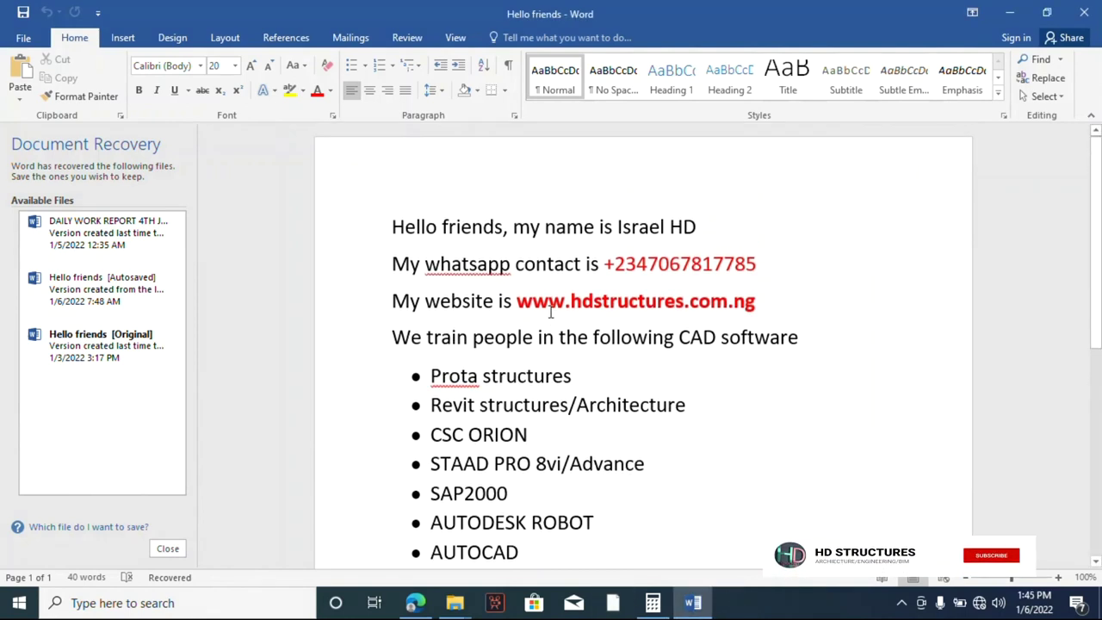
scroll(536, 315, down, 2)
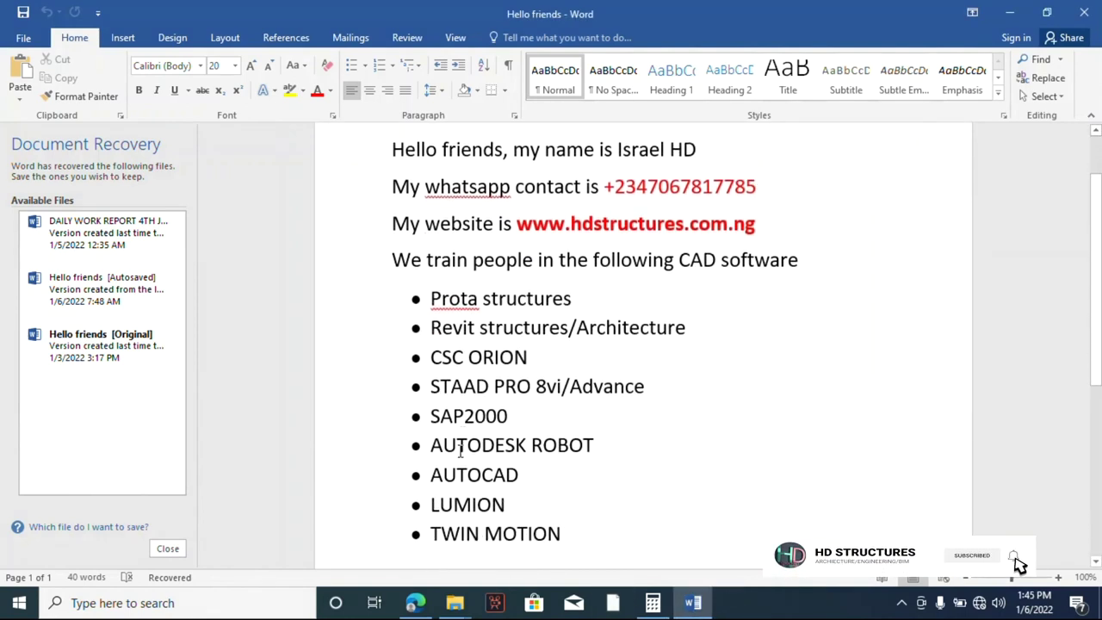
scroll(648, 272, up, 2)
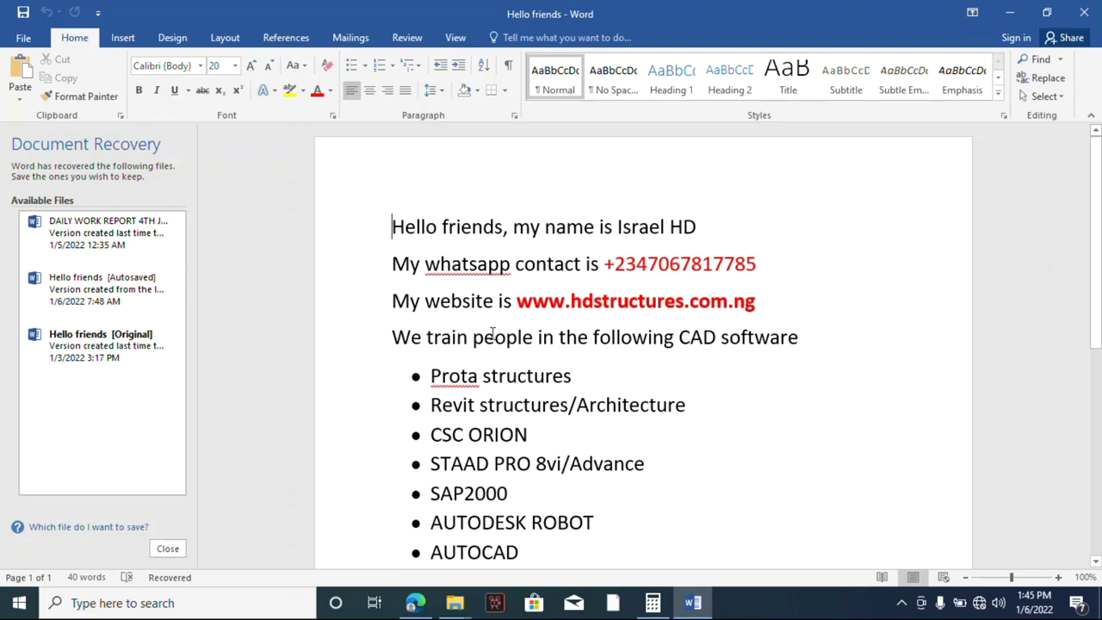
scroll(493, 336, down, 2)
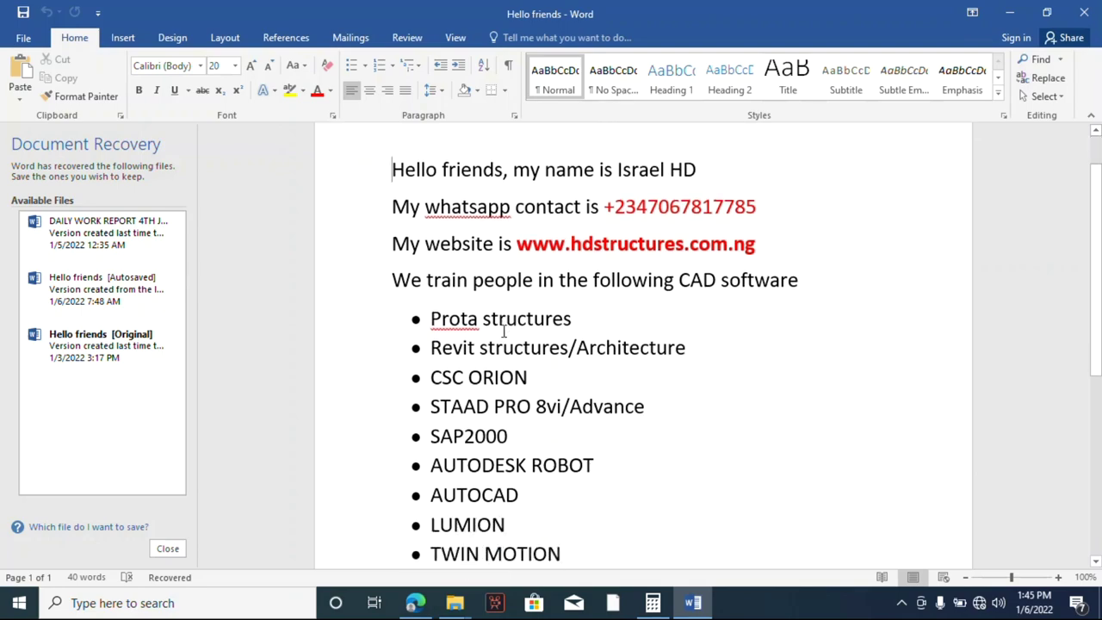
- Switch to Edge to view the HD Structures website's home page and service links, and return to the Word document
click(422, 609)
mouse_move(557, 147)
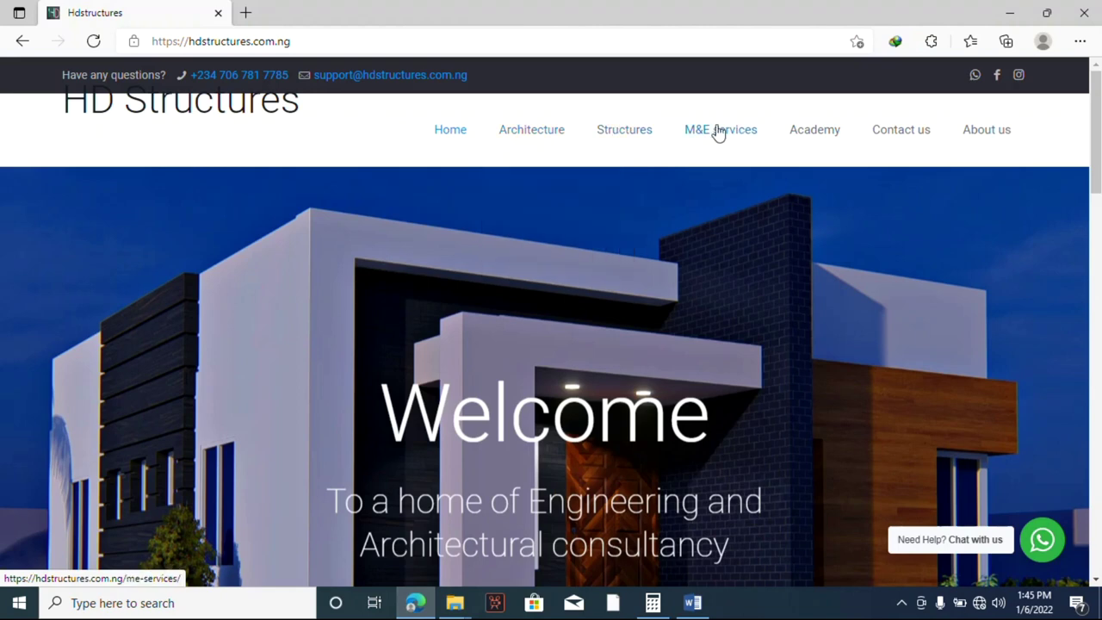
mouse_move(783, 139)
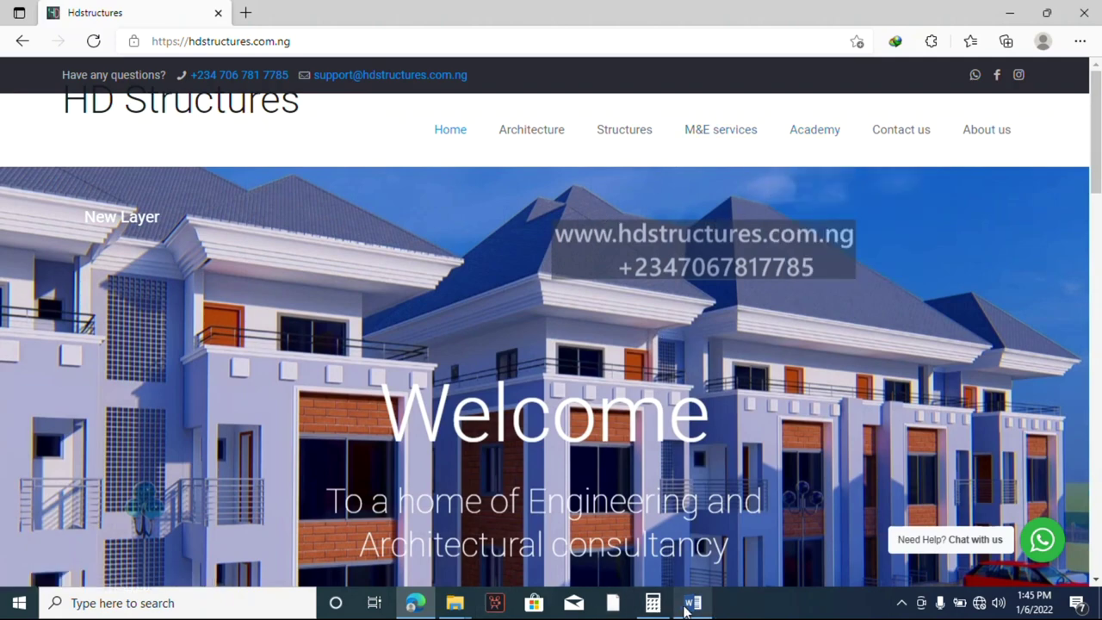
mouse_move(690, 608)
click(700, 534)
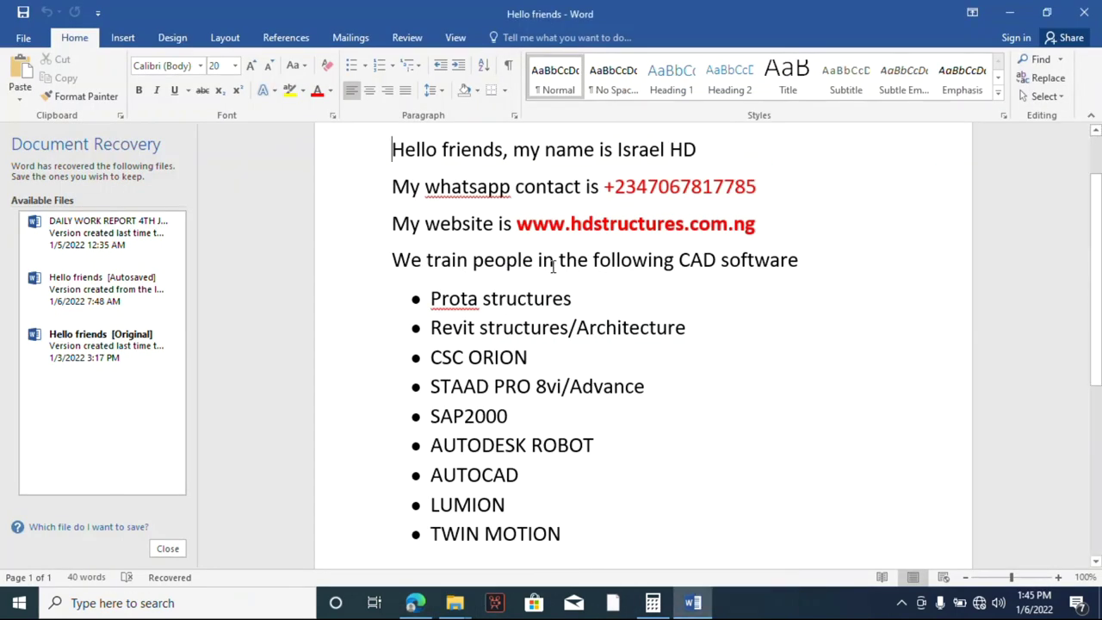